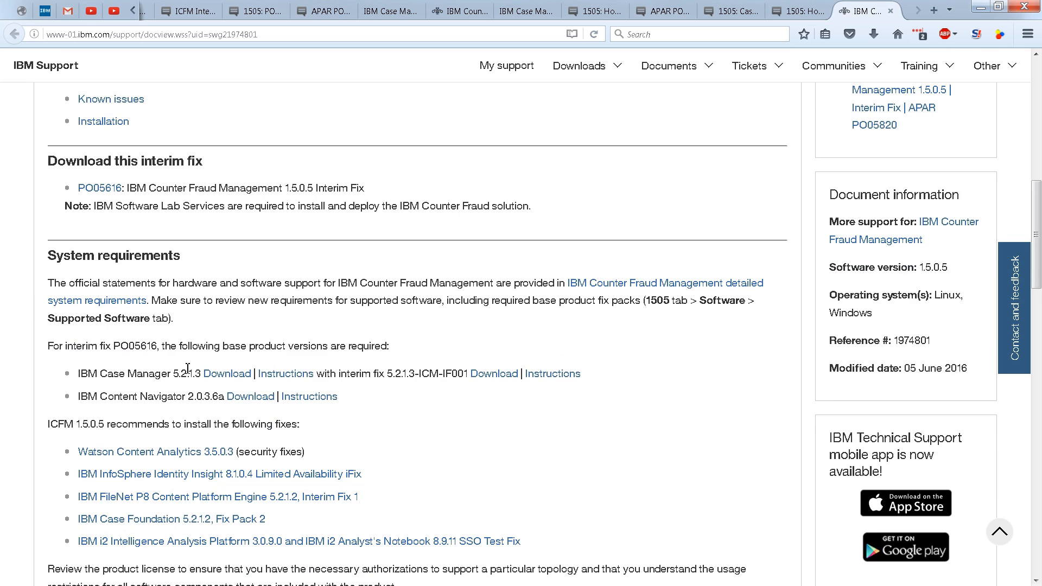
Review the base product versions required for interim fix PO05616, covering IBM Case Manager with its interim fix and IBM Content Navigator
scroll(187, 368, down, 1)
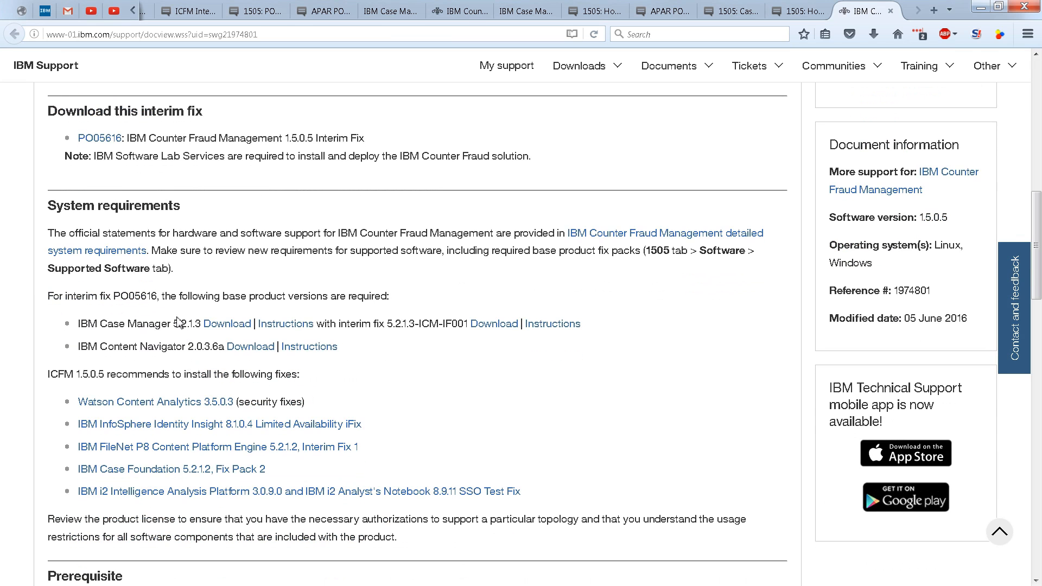
drag(79, 326, 312, 330)
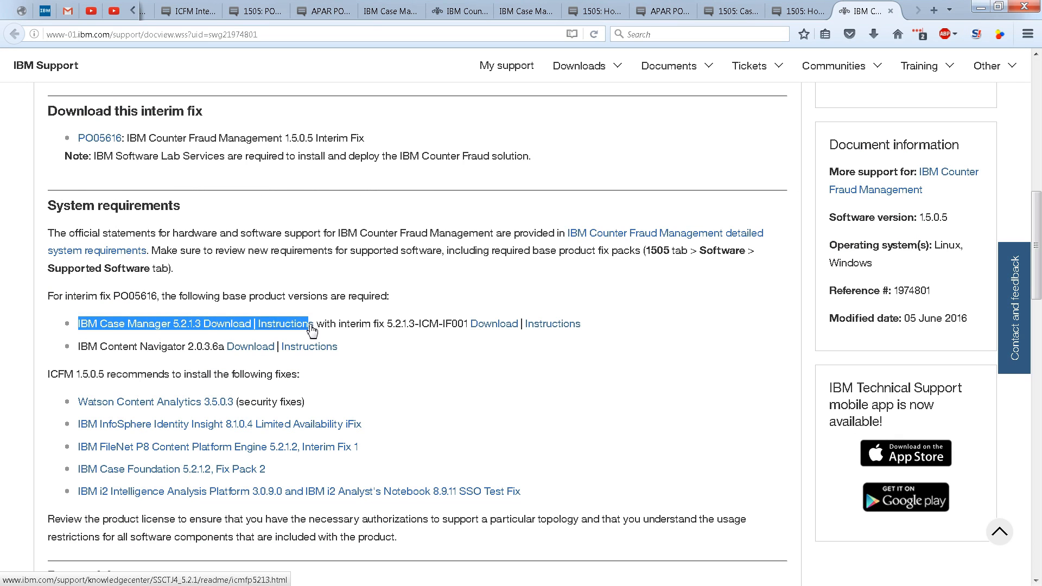
drag(392, 326, 579, 329)
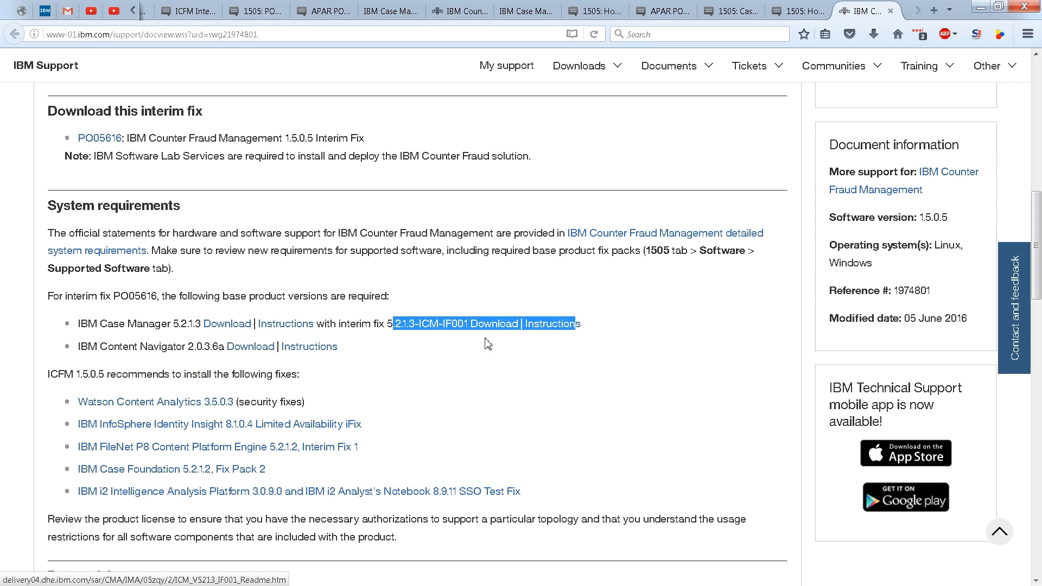
click(437, 316)
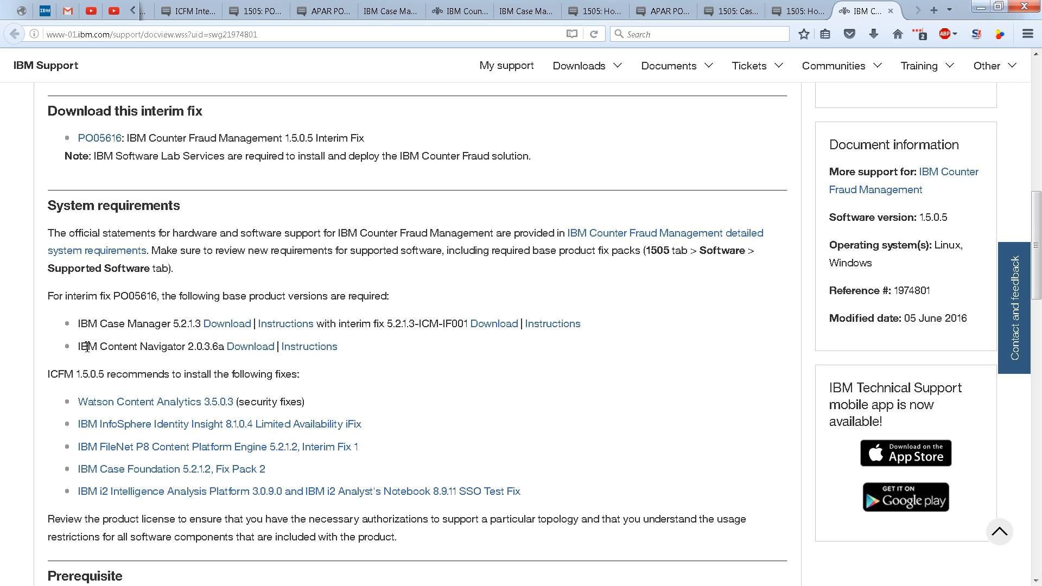
drag(87, 347, 345, 353)
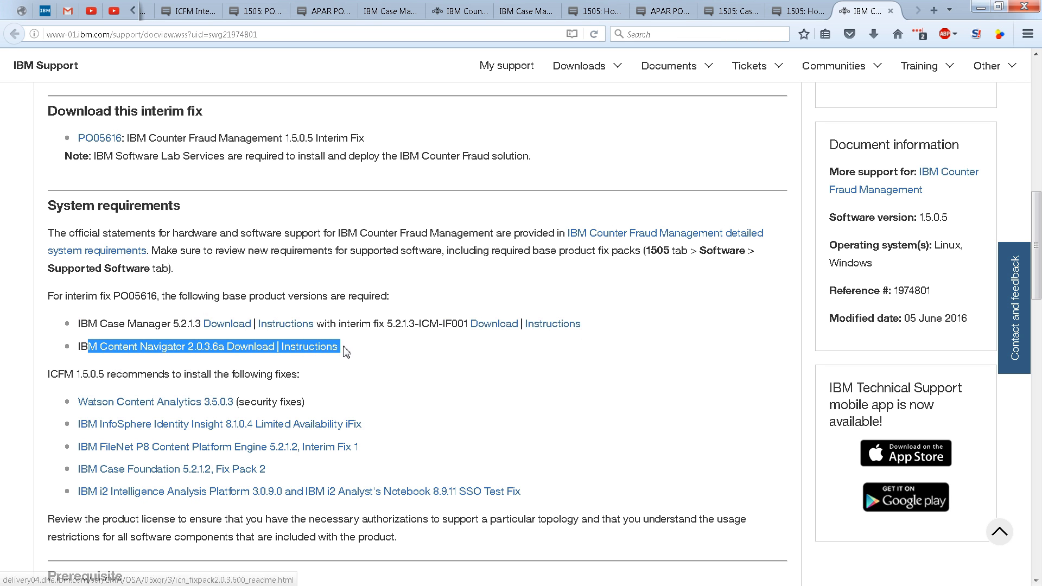
click(362, 353)
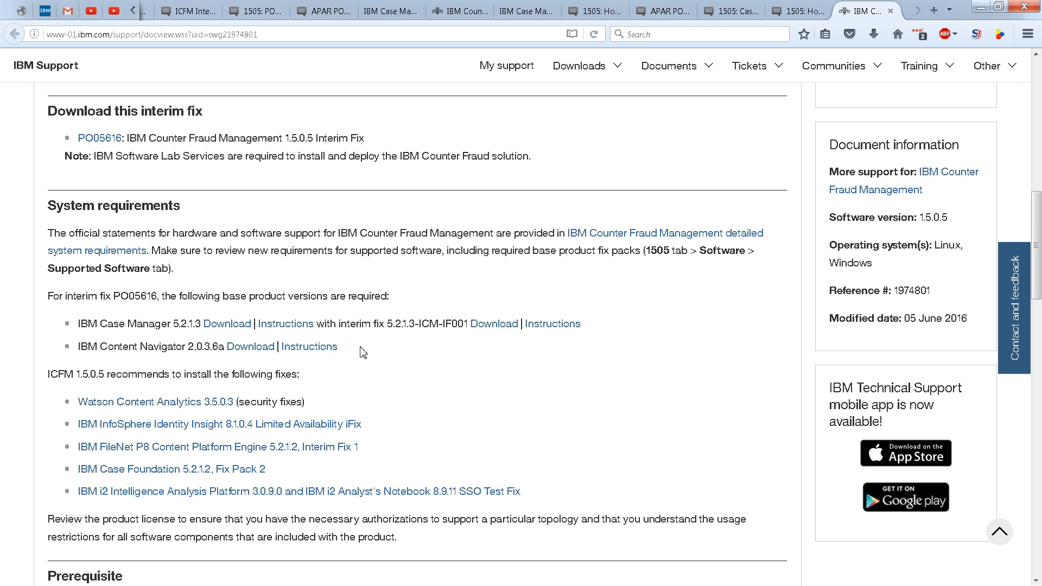
Switch to the OneNote notes and examine the key.p12 file name in the bold certificate-renaming command
key(alt+Tab)
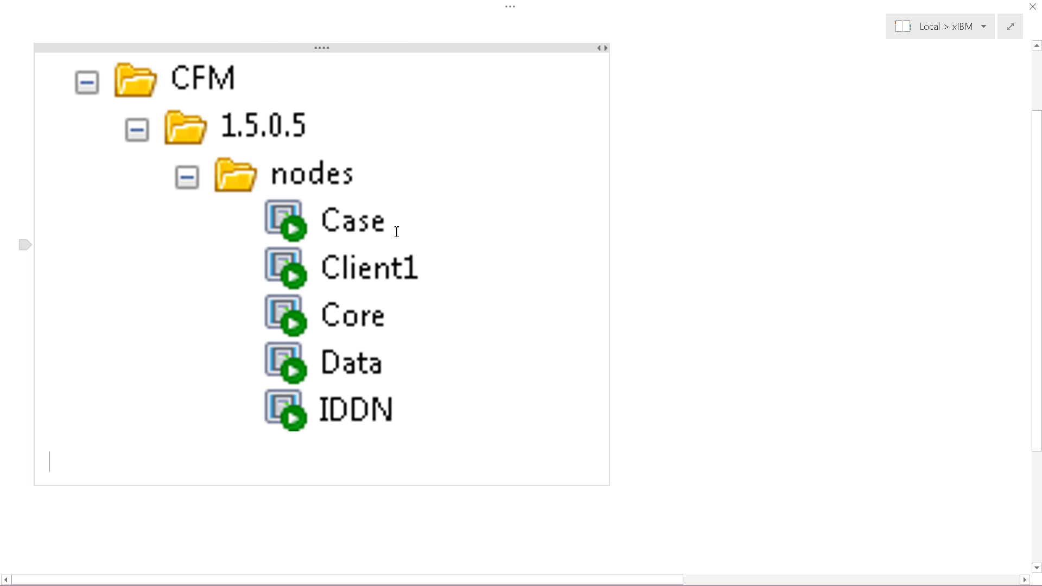
scroll(396, 231, down, 6)
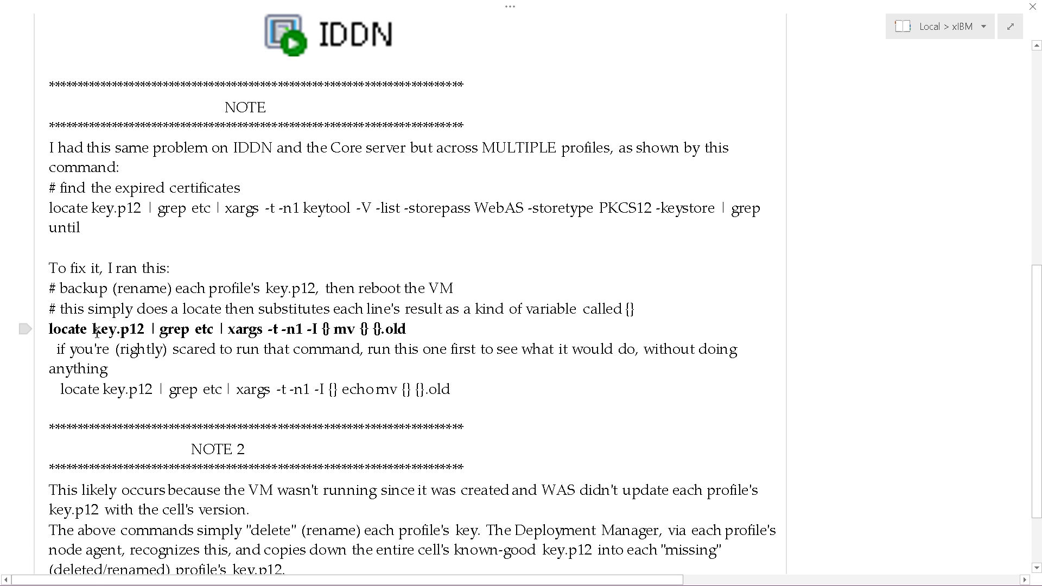
drag(93, 331, 145, 330)
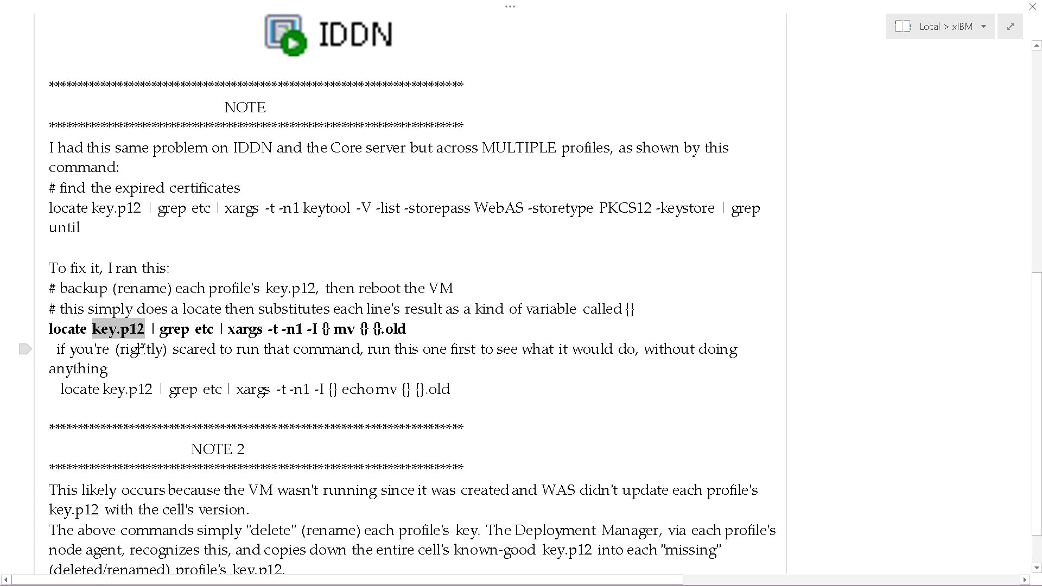
click(166, 367)
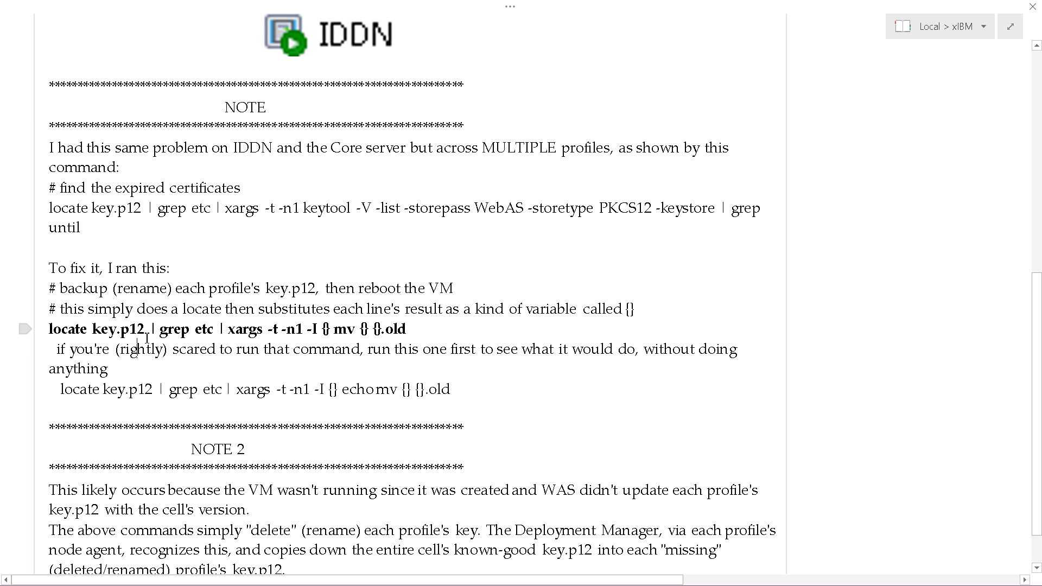
drag(93, 324, 141, 327)
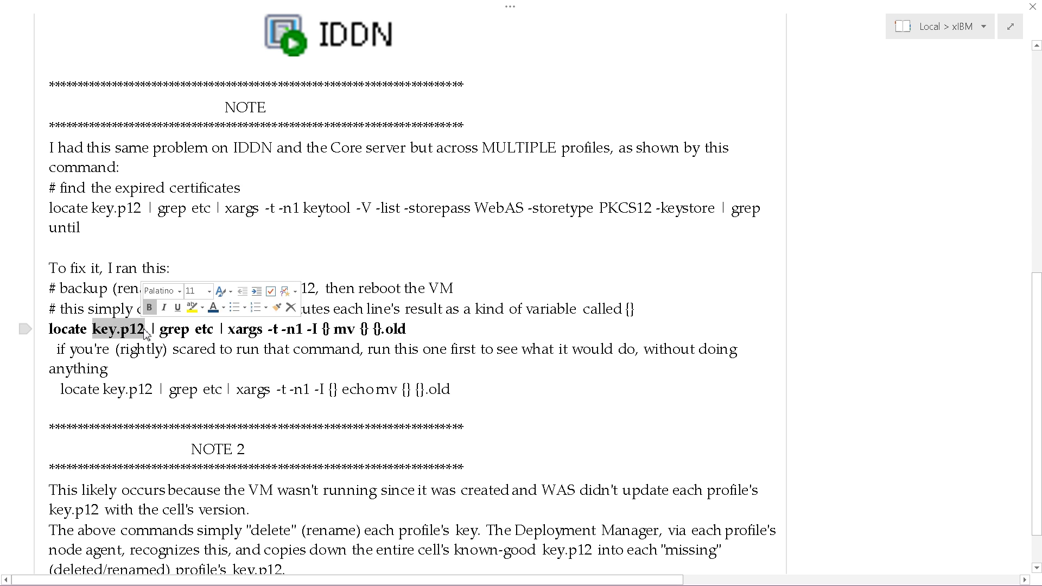
click(158, 342)
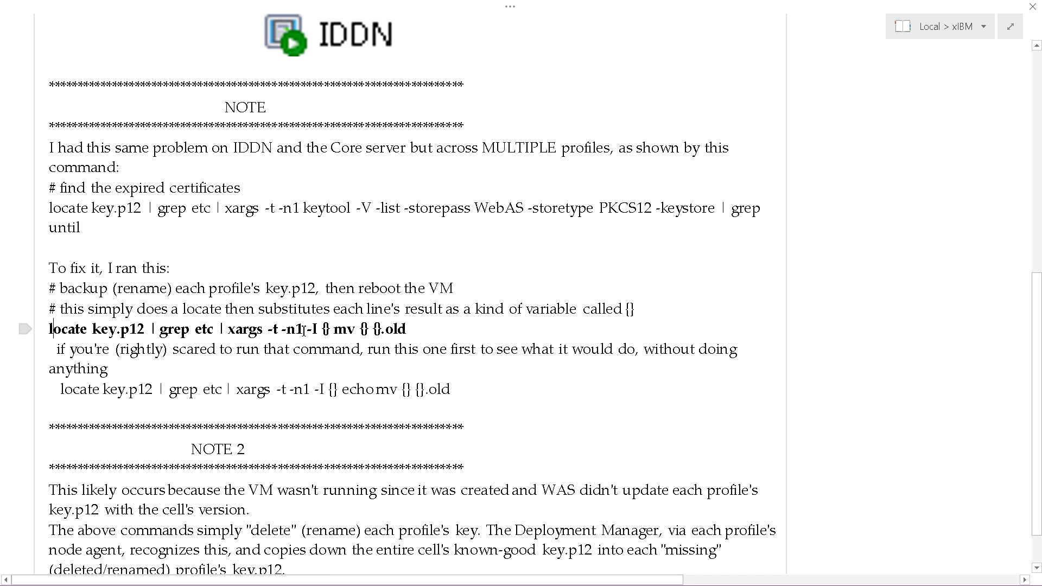
Examine the xargs options and the "mv {} {}.old" part of the bold command in the notes
drag(304, 332, 270, 328)
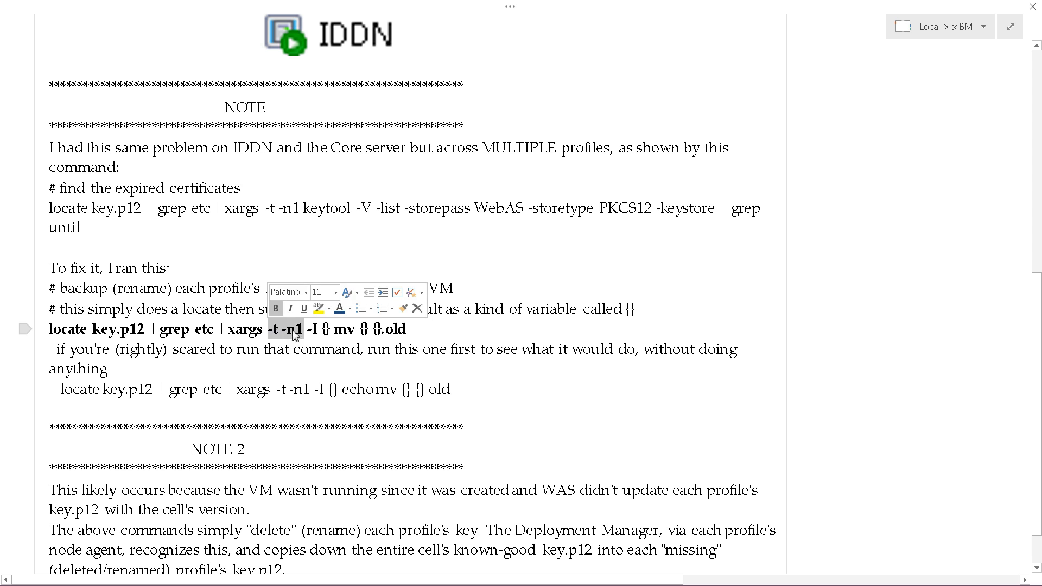
click(292, 331)
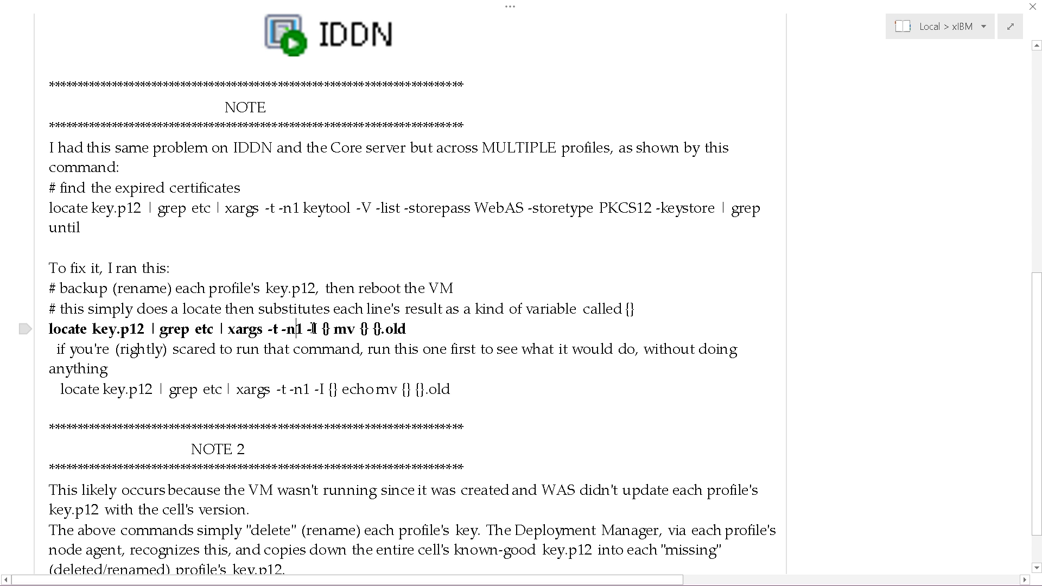
drag(308, 329, 369, 330)
click(332, 331)
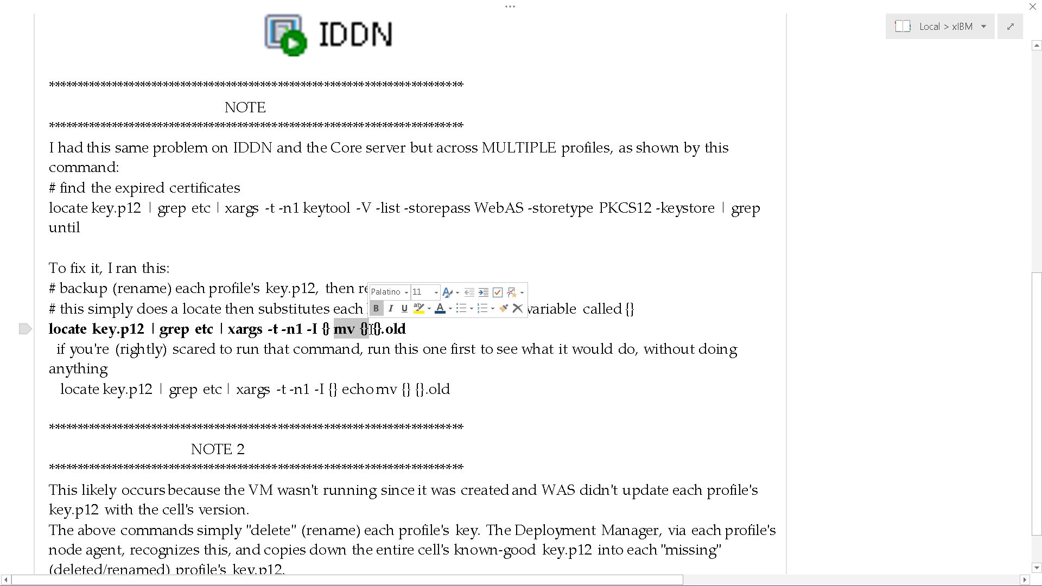
click(362, 329)
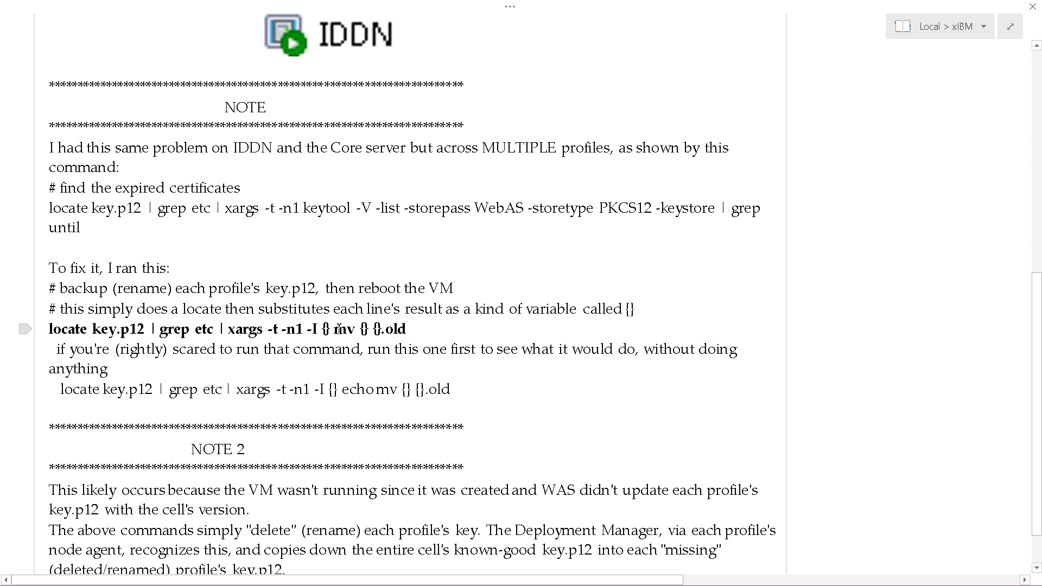
drag(338, 329, 406, 336)
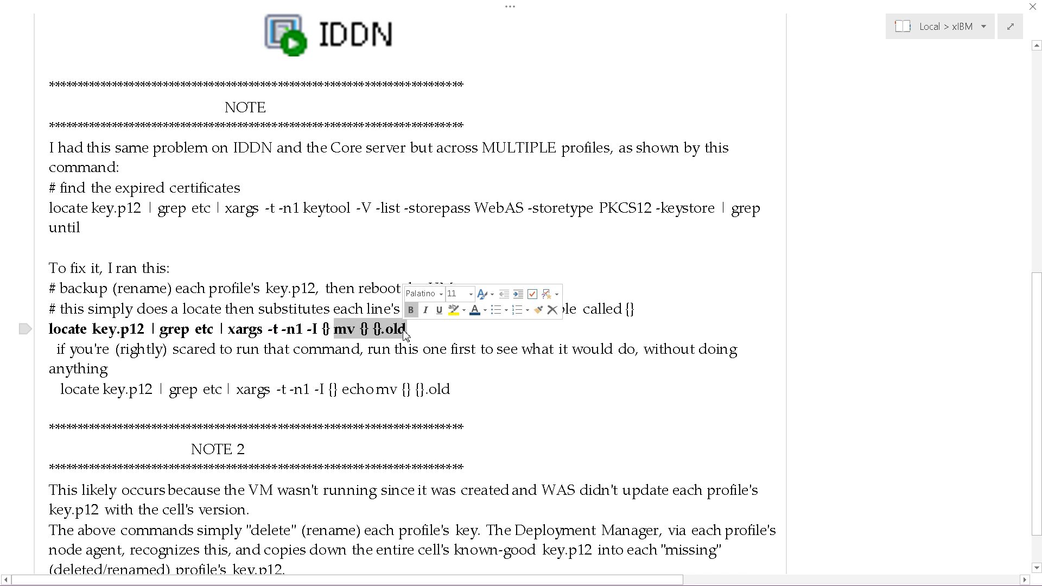
click(394, 331)
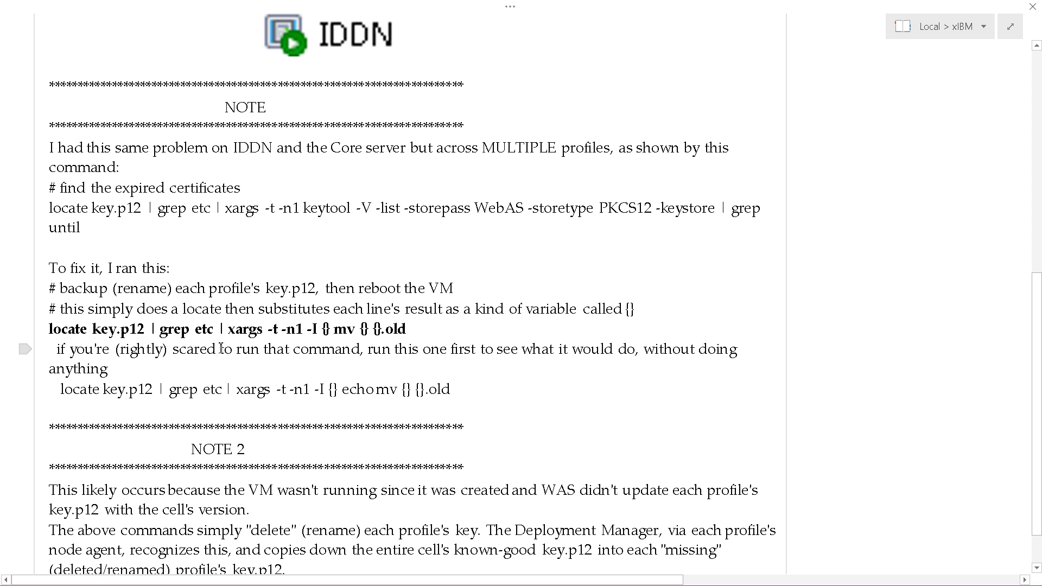
Check the notes for the VM reboot instruction, the affected IDDN and Core servers, and the NOTE 2 explanation
drag(387, 288, 463, 285)
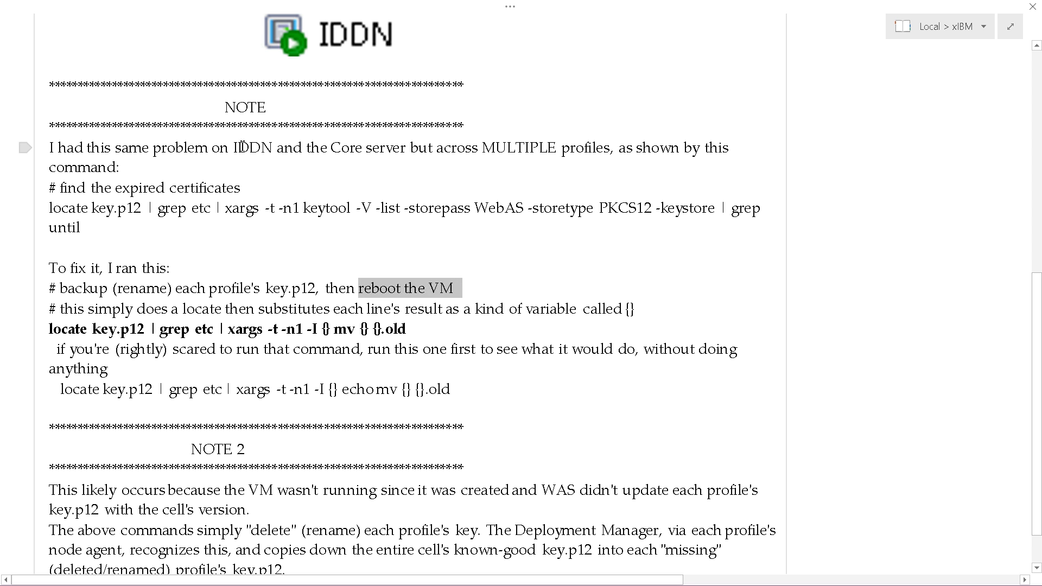
double_click(252, 148)
double_click(350, 149)
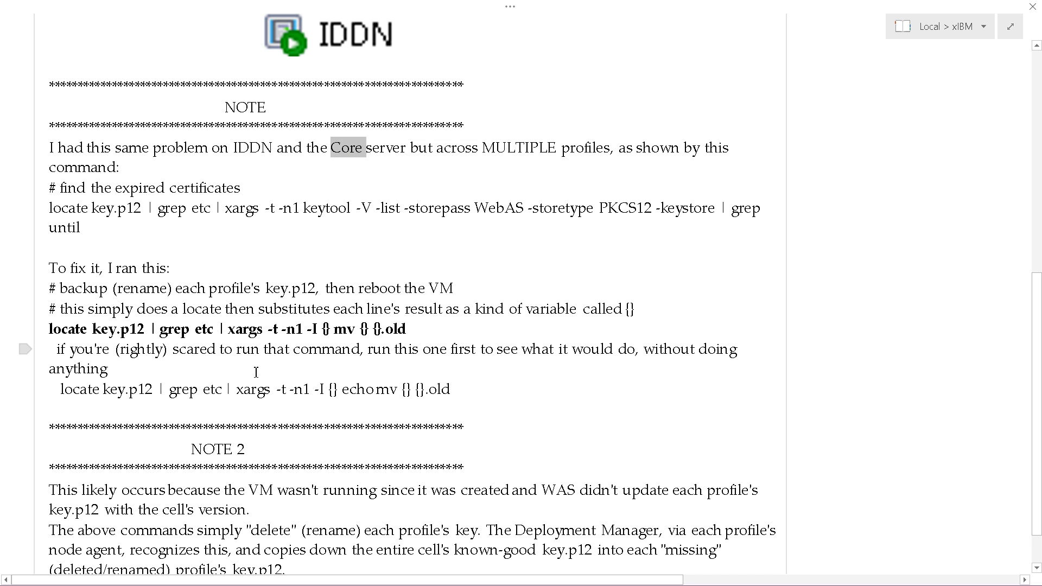
scroll(311, 390, down, 1)
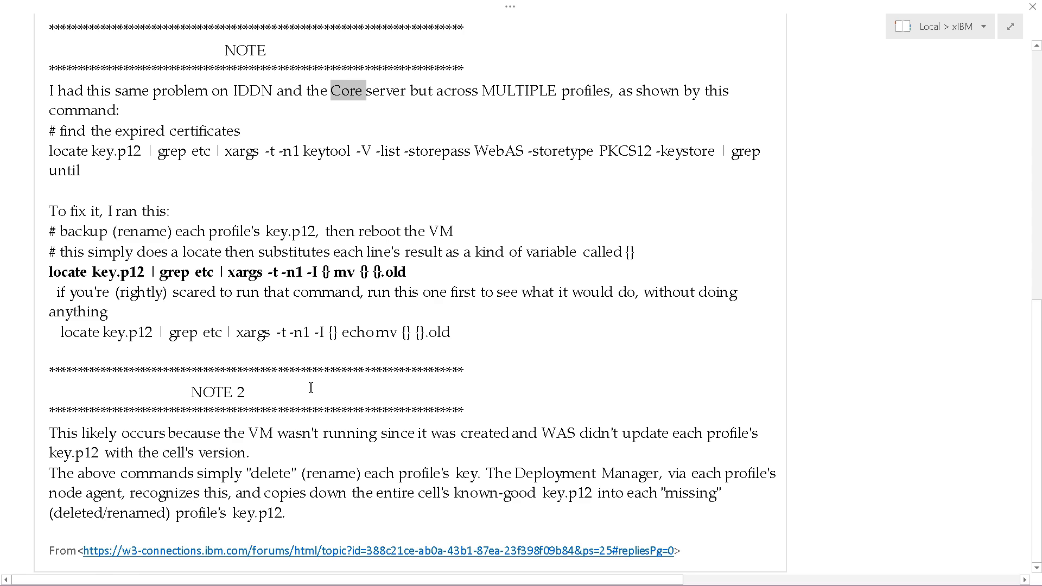
Switch to the cfm1505 remote desktop and locate the Core and IDD WebSphere admin console links on the Counter Fraud Management page
key(alt+Tab)
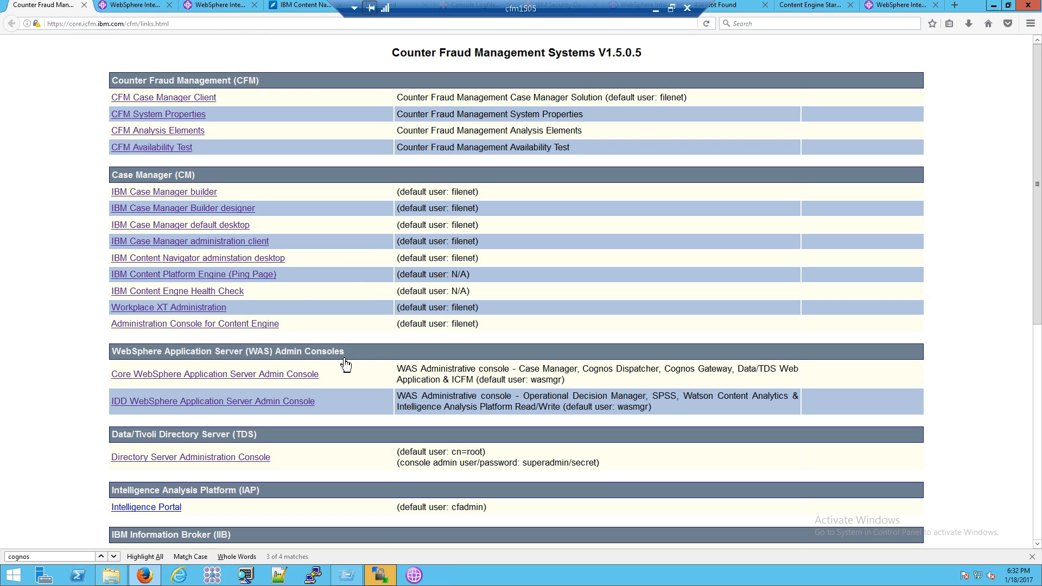
drag(365, 355, 279, 355)
drag(329, 380, 110, 375)
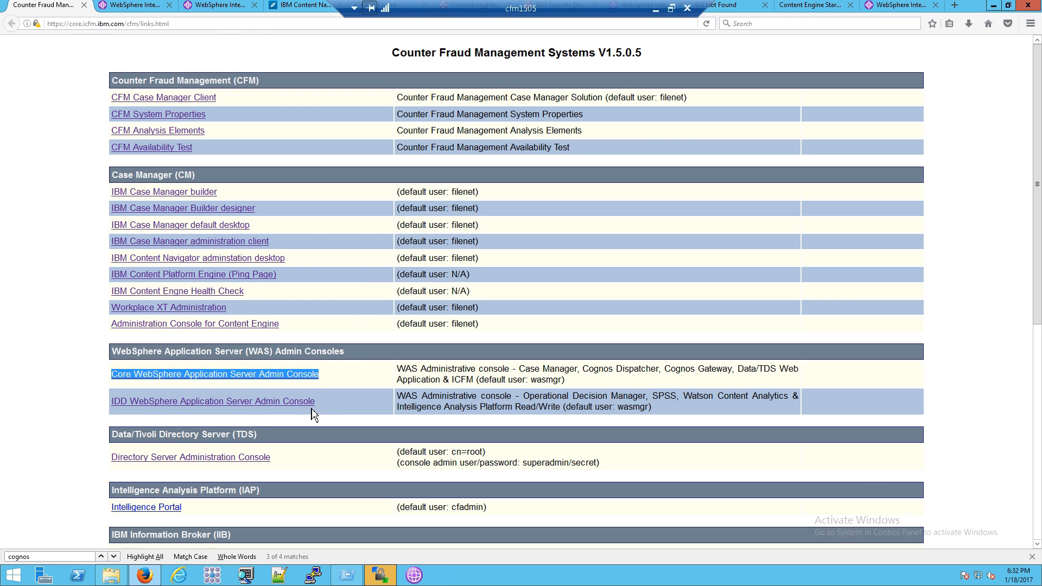
click(295, 407)
drag(295, 407, 136, 405)
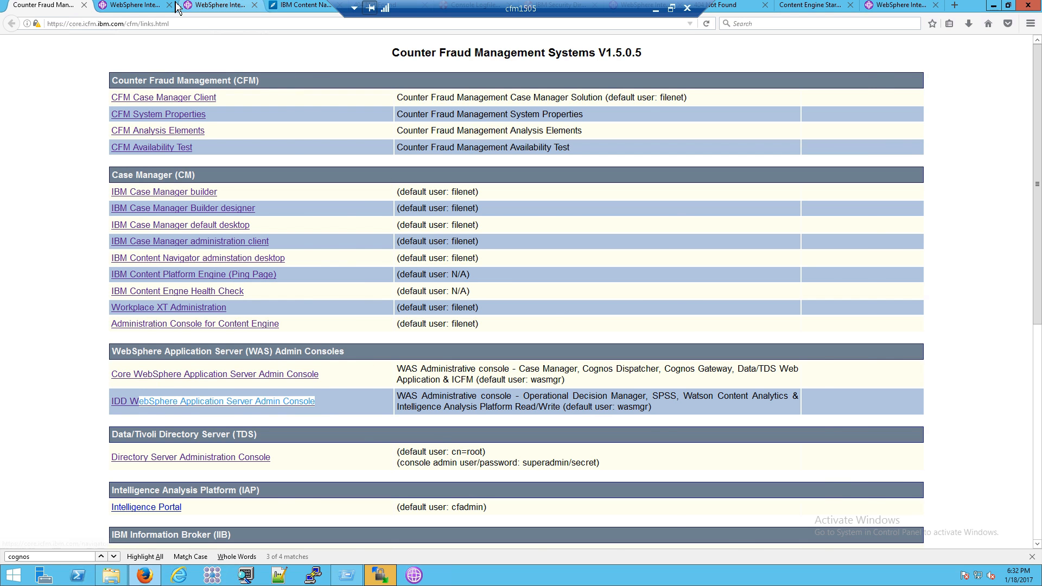
Check the status of all servers and all applications in the Core WebSphere admin console
click(124, 7)
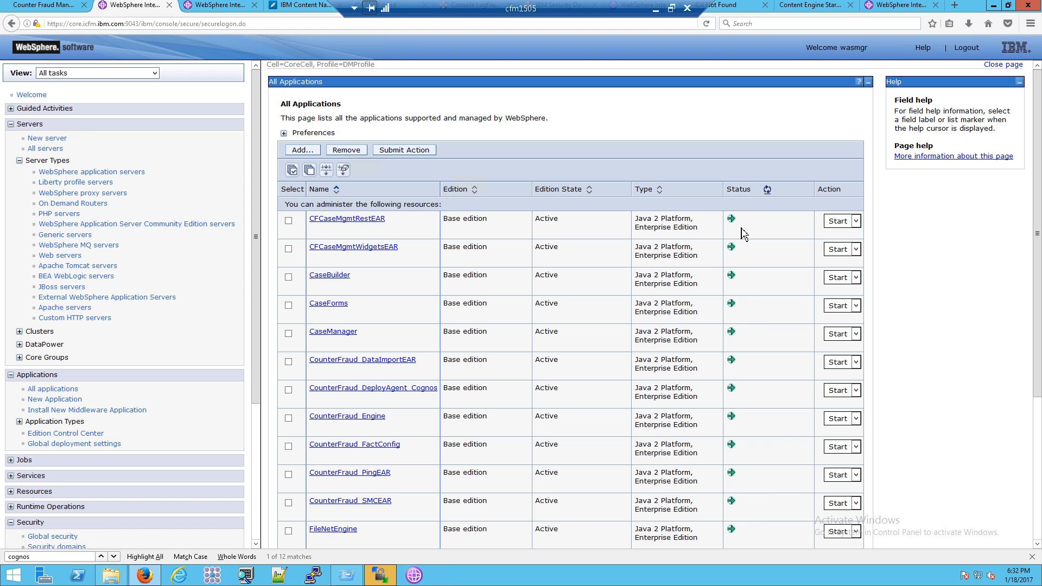
click(50, 149)
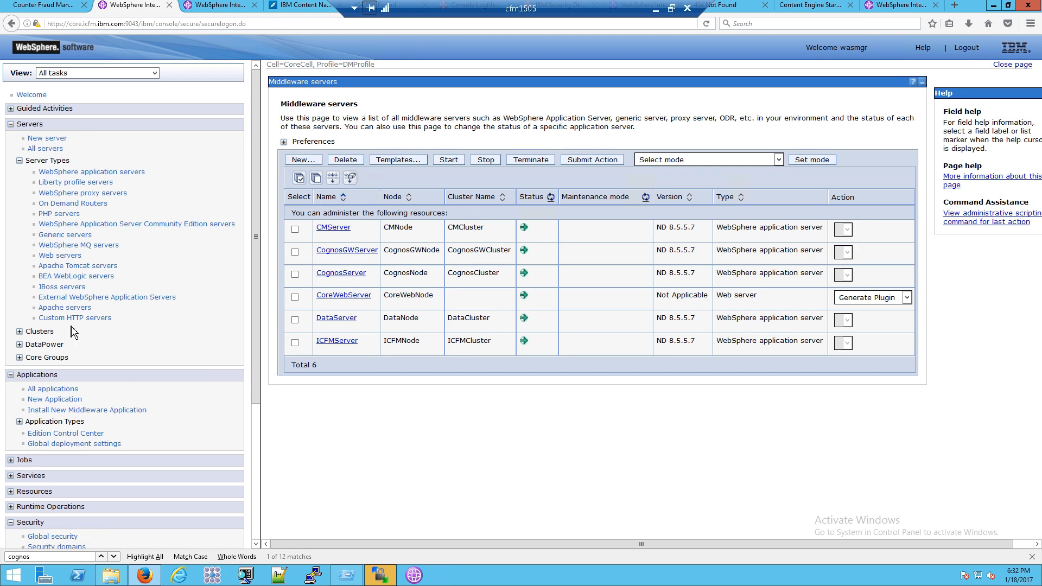
click(57, 390)
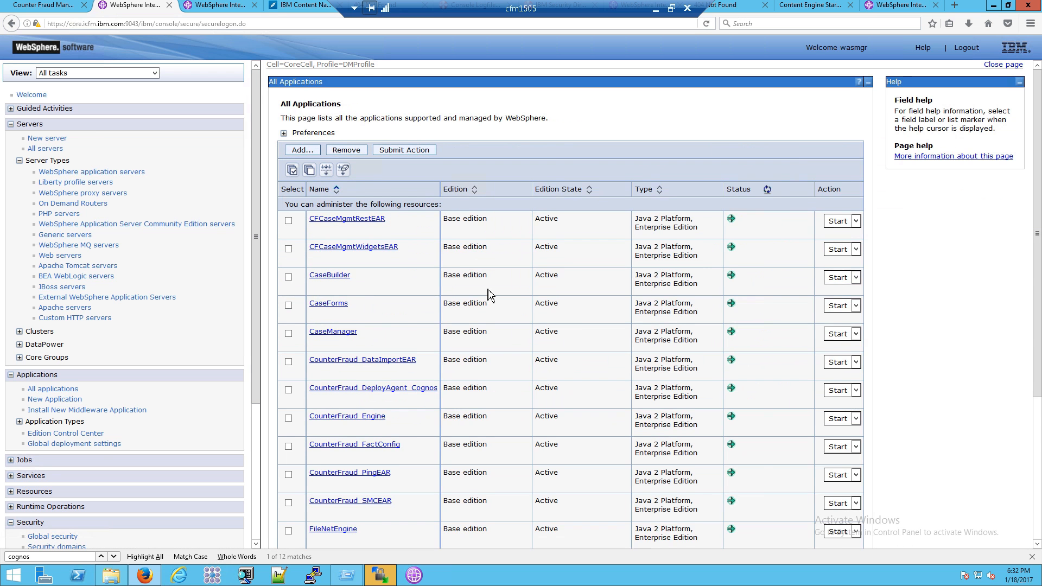
scroll(650, 267, down, 5)
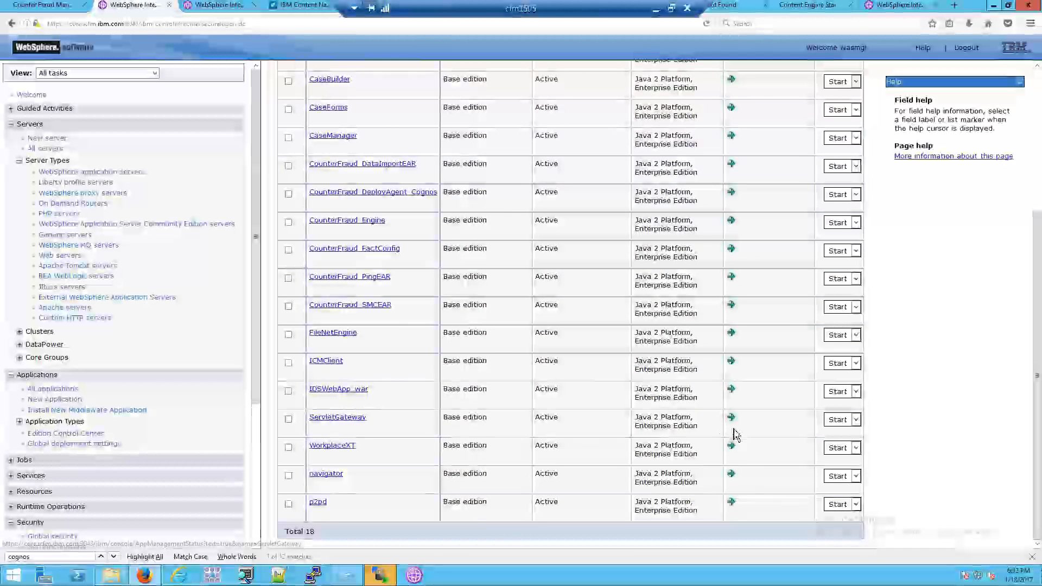
scroll(733, 431, up, 2)
scroll(728, 406, up, 3)
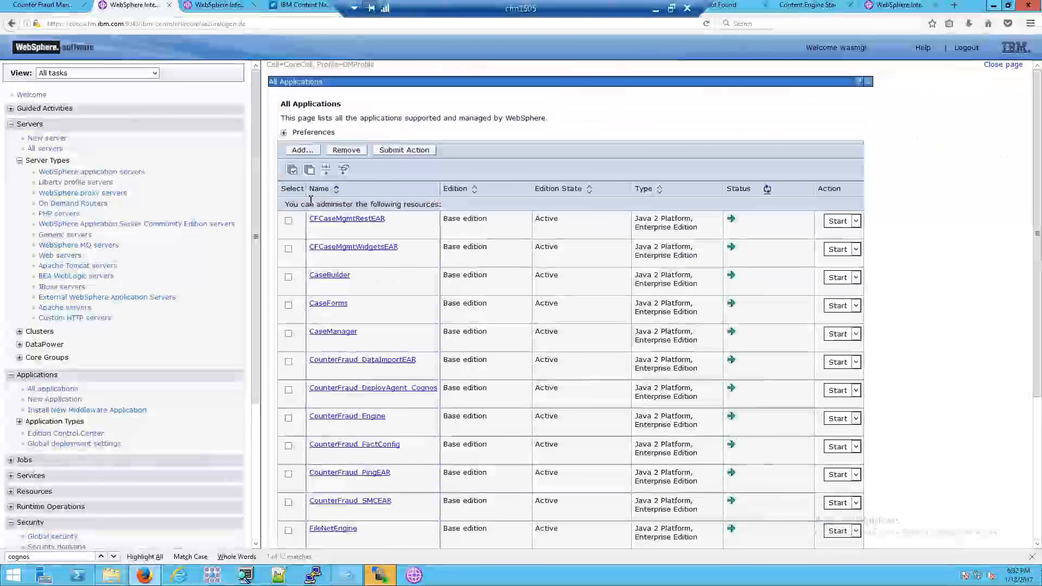
Log in to the IDDN WebSphere admin console with the prefilled credentials and list all its servers
click(215, 5)
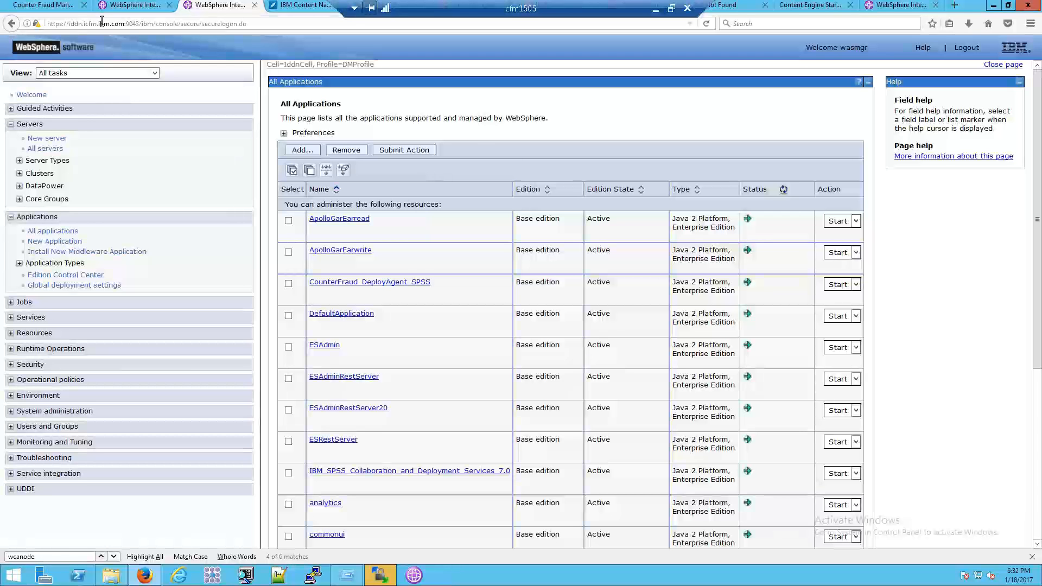
click(47, 149)
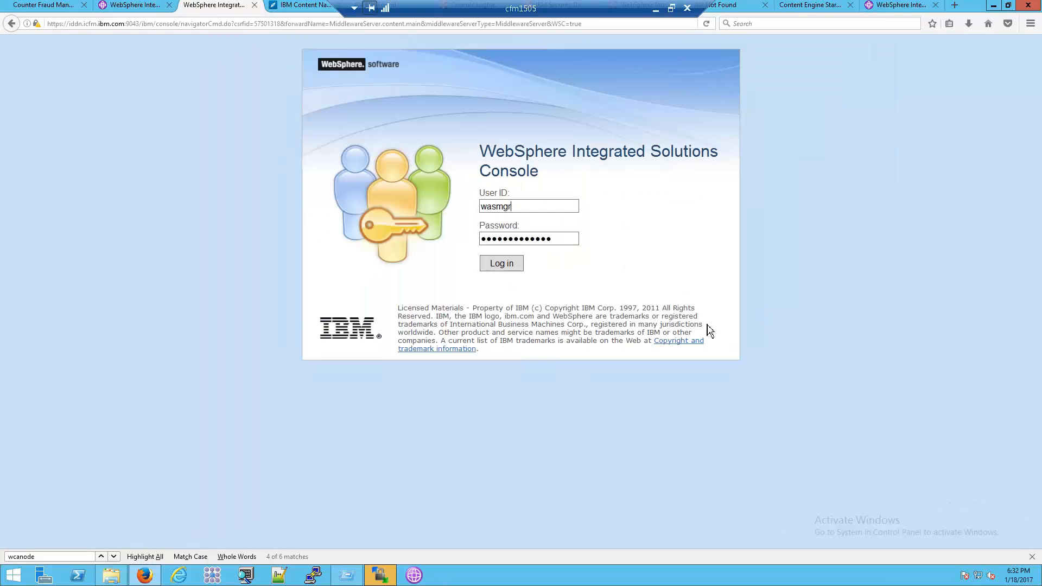
click(511, 264)
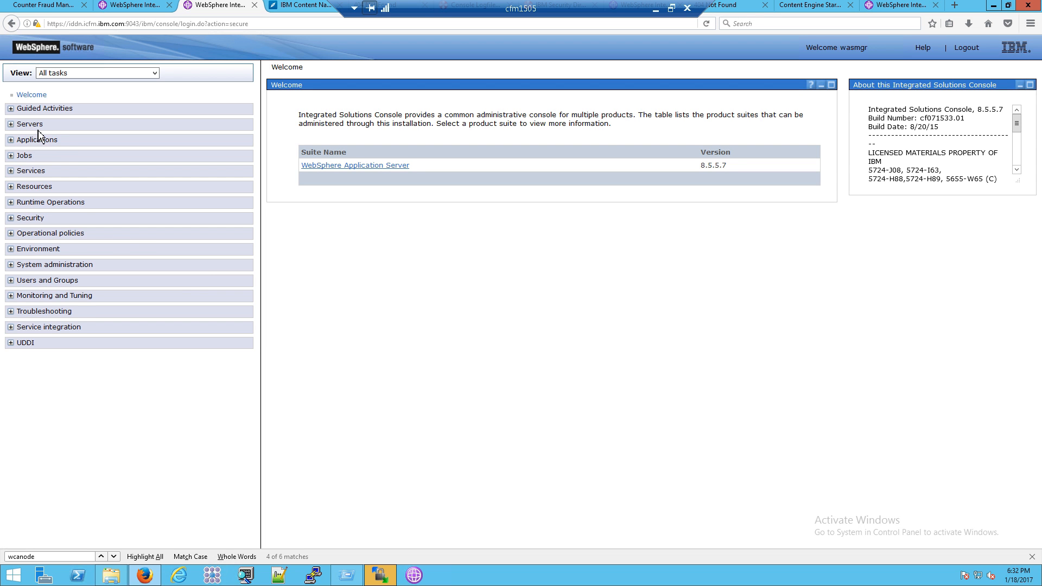
click(34, 124)
click(34, 148)
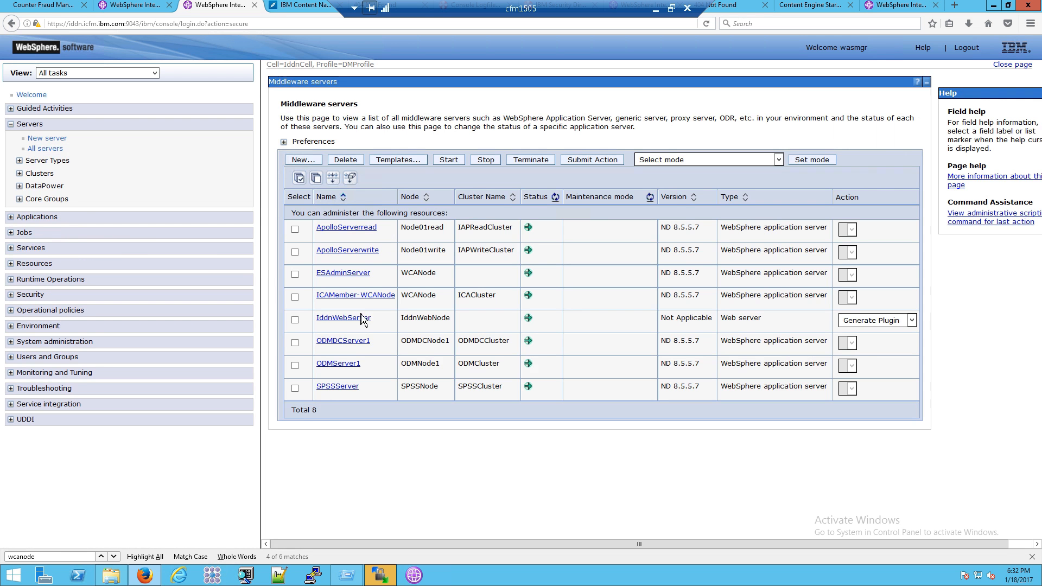
List all applications in the IDDN WebSphere console and check their status through the end of the list
click(51, 218)
click(57, 232)
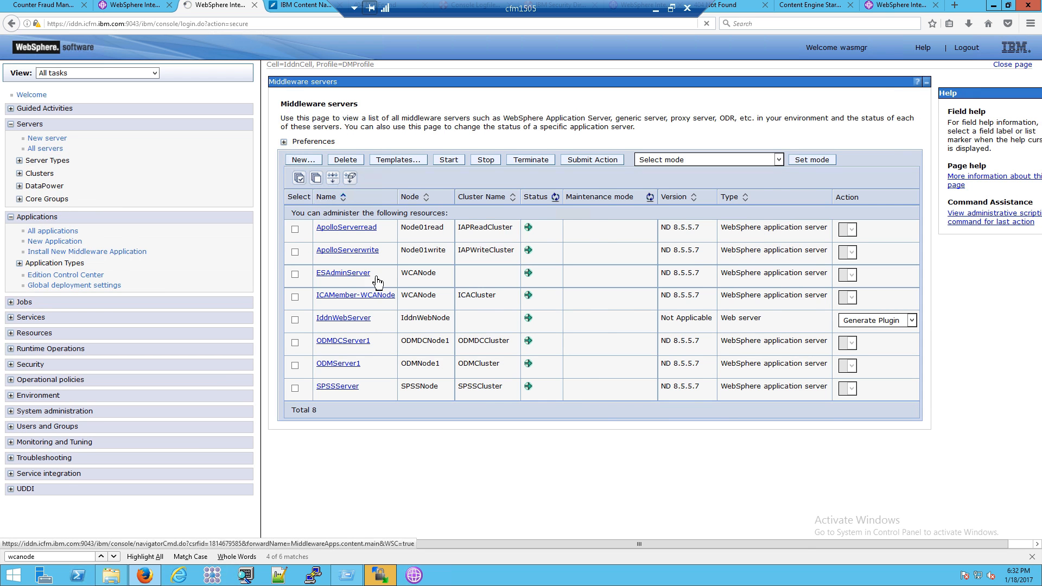
scroll(736, 382, down, 5)
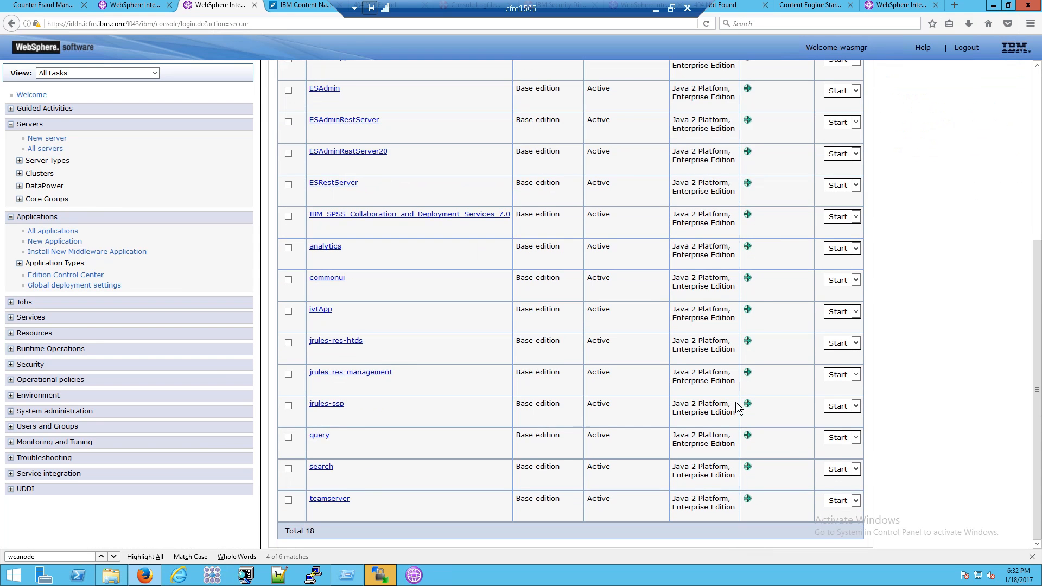
Recheck the statuses in the IDDN application list, then switch to the open IBM Content Navigator page
scroll(819, 388, up, 2)
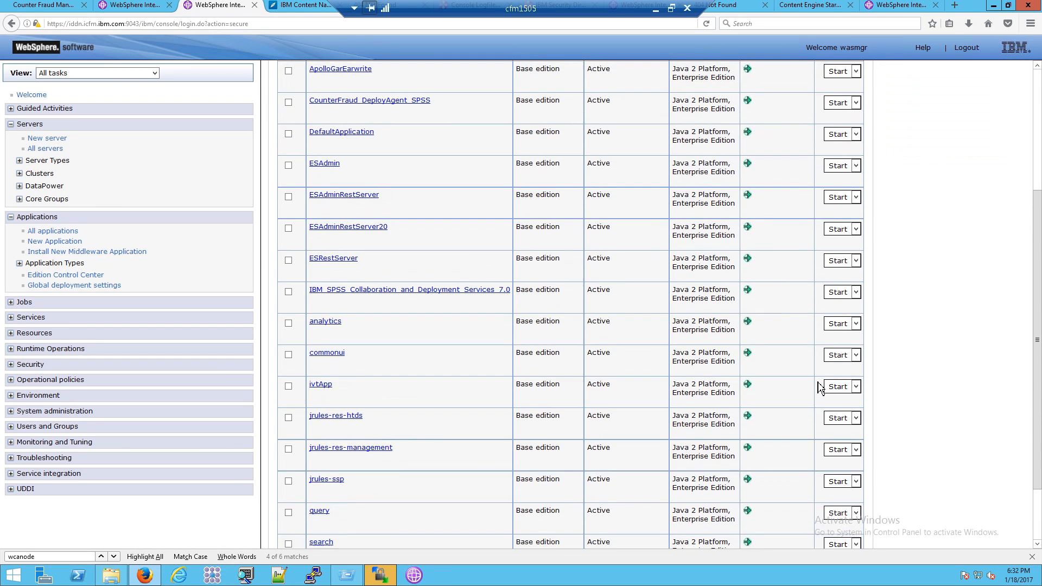
scroll(820, 388, up, 4)
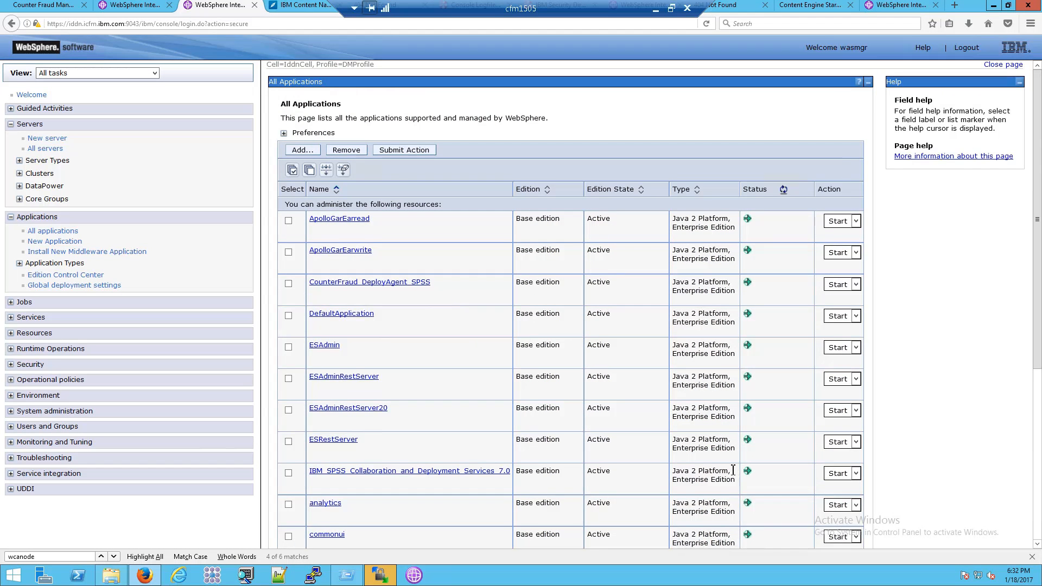
scroll(730, 477, down, 3)
scroll(741, 485, down, 1)
scroll(762, 391, up, 4)
click(302, 6)
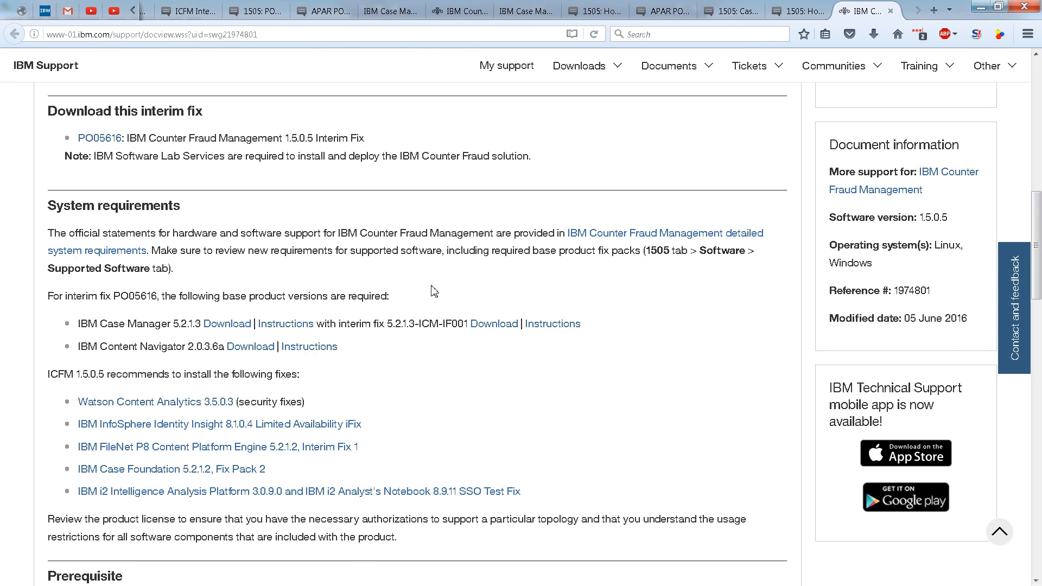
Open the IBM Case Manager 5.2.1.3 instructions from the system requirements and examine the Linux command for interactive installation
drag(125, 325, 316, 328)
click(318, 328)
click(270, 326)
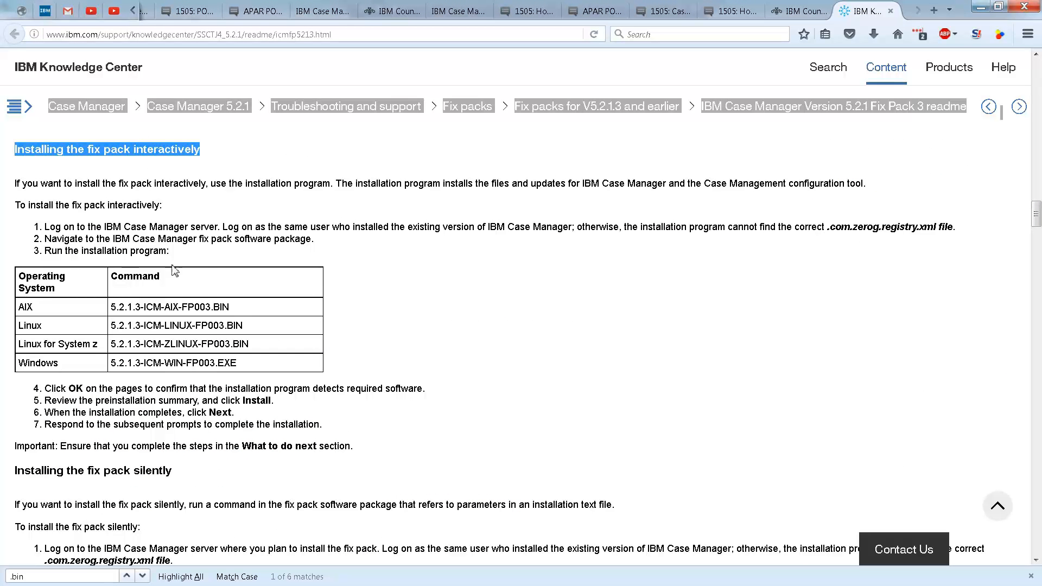
drag(260, 325, 109, 326)
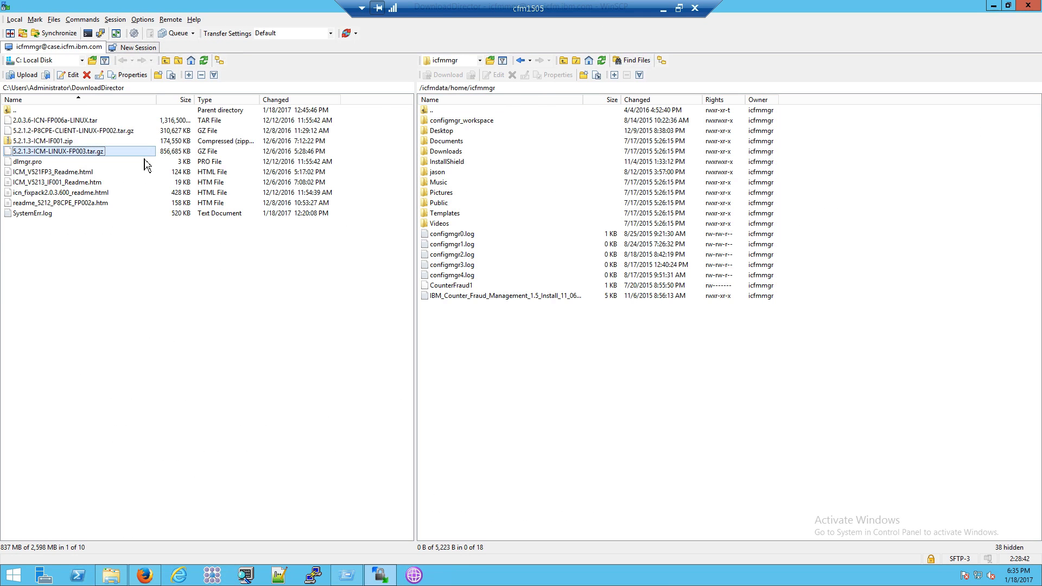
Create a new remote directory named tmp5 in /icfmdata/home/icfmmgr
click(495, 320)
right_click(498, 332)
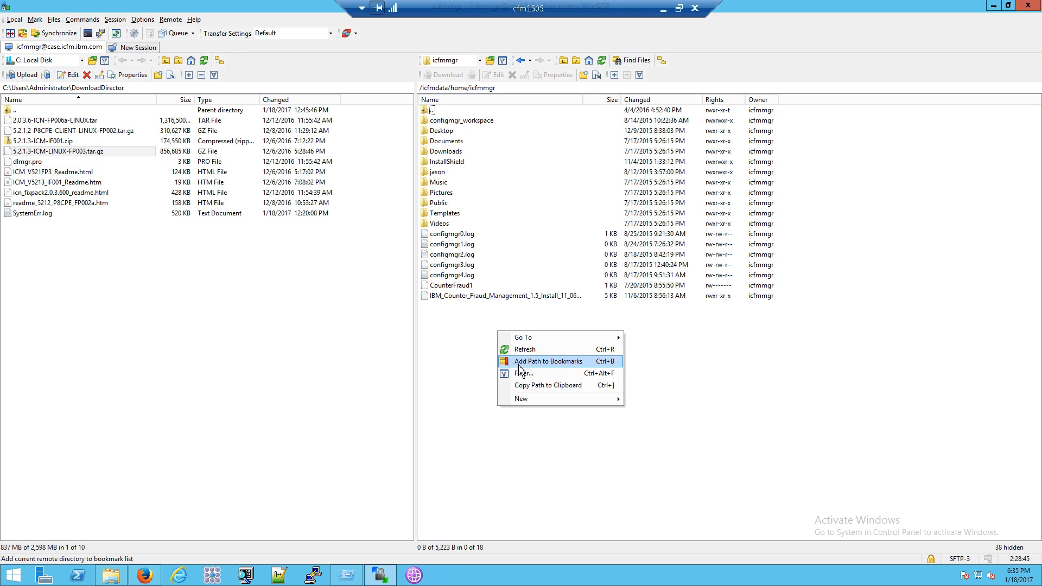
mouse_move(542, 400)
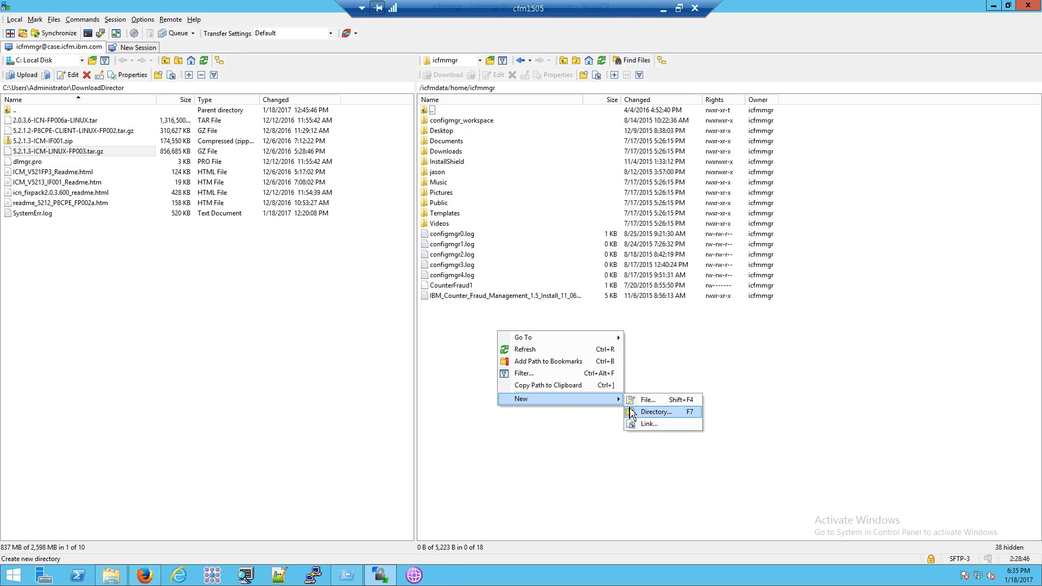
click(653, 412)
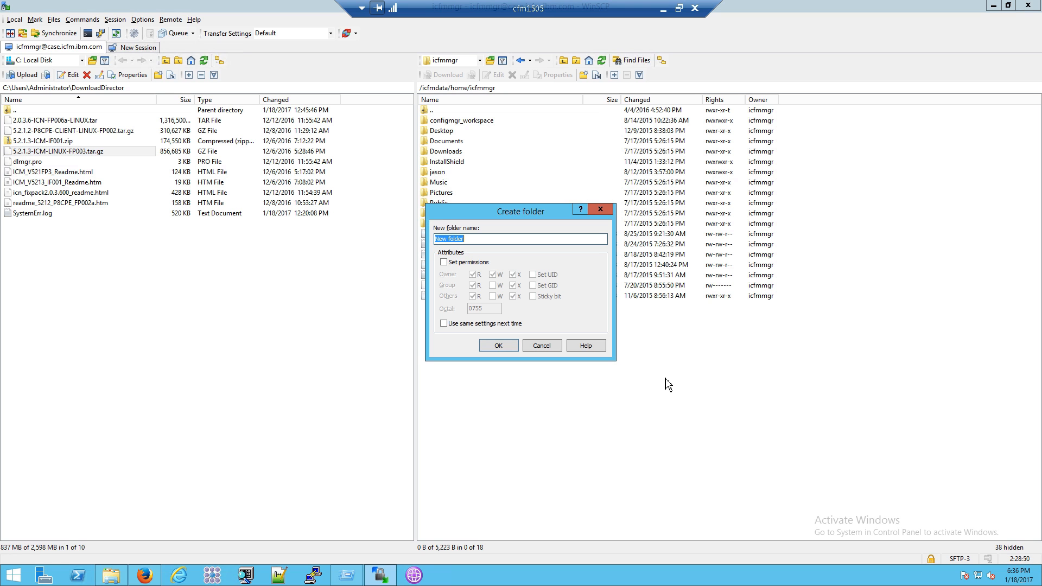
text(tmp)
text(5)
key(Return)
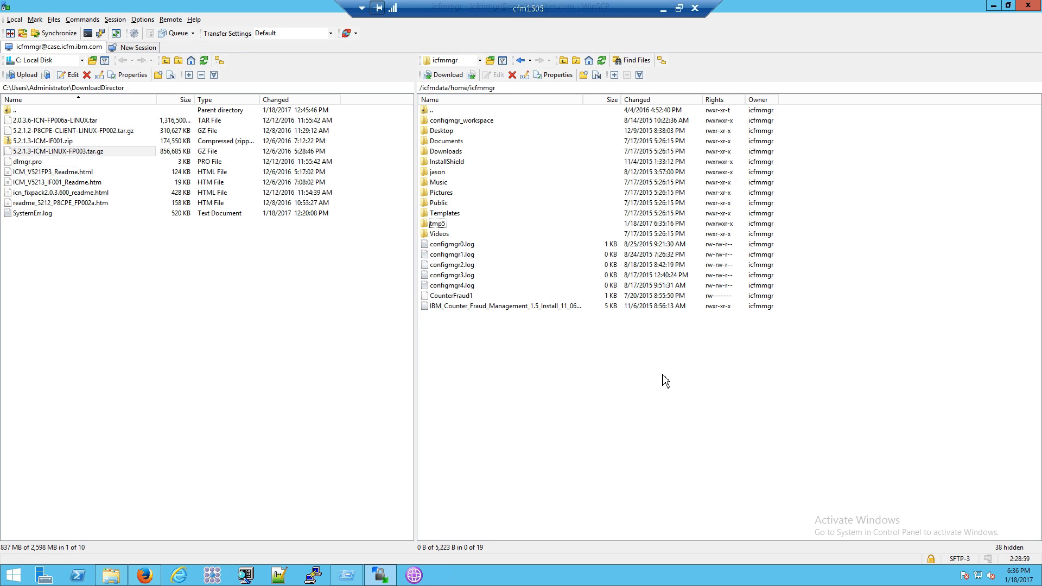
Open the remote tmp5 directory, refresh its listing and upload 5.2.1.3-ICM-LINUX-FP003.tar.gz from the local DownloadDirector folder
double_click(437, 223)
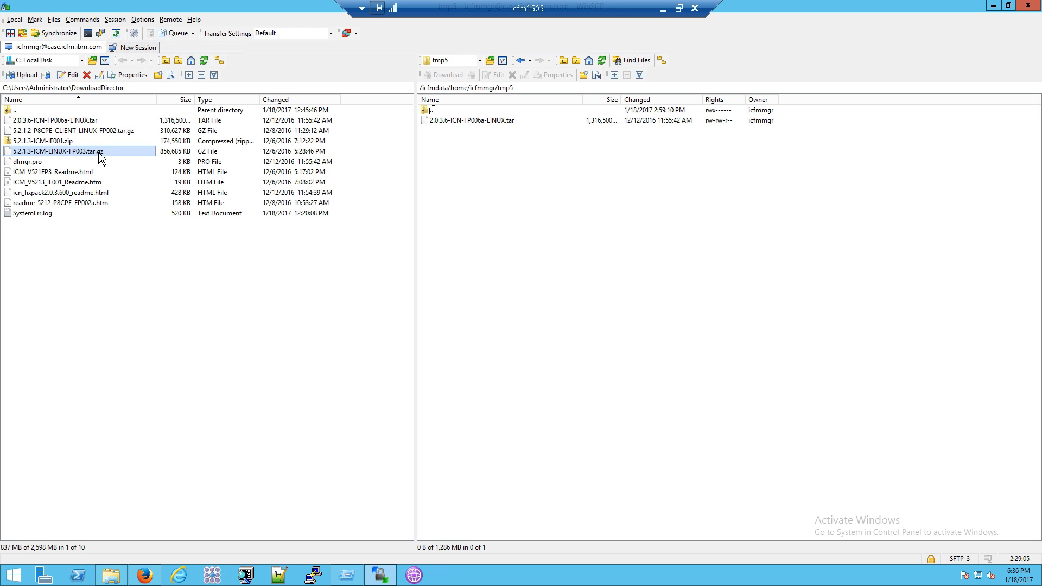
drag(86, 152, 467, 162)
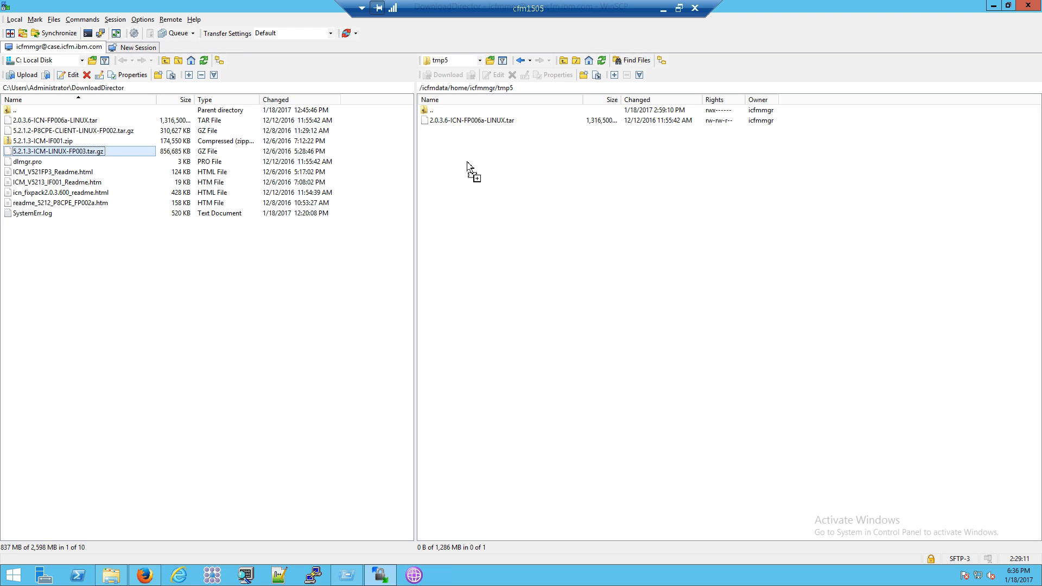
drag(466, 162, 212, 143)
right_click(509, 199)
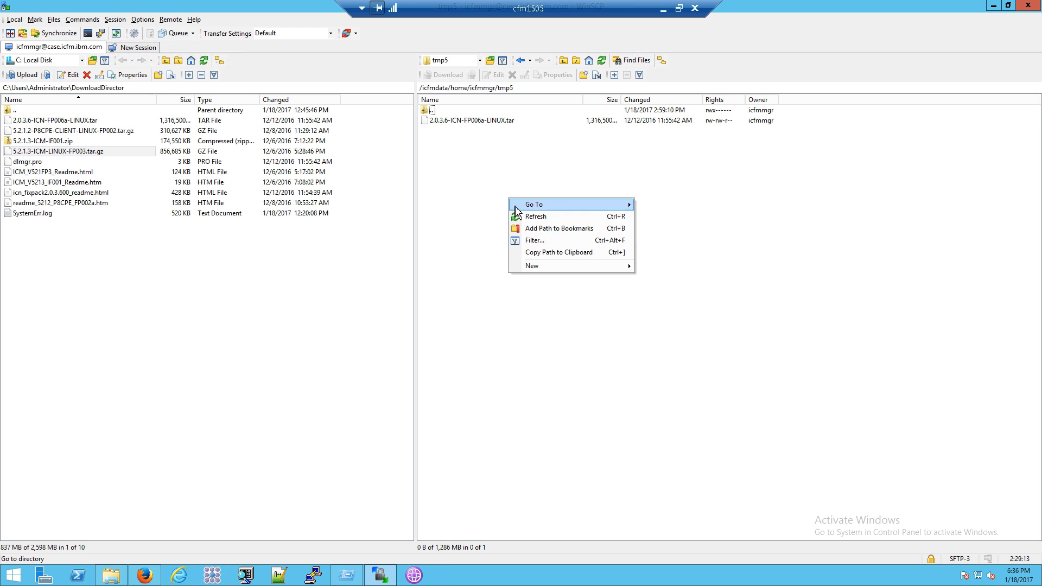
click(537, 219)
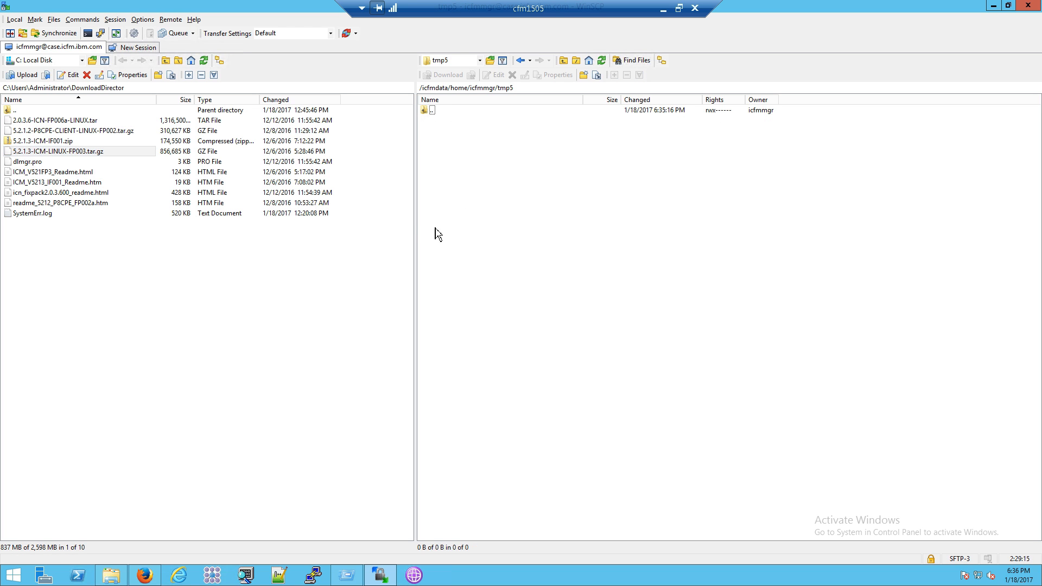
click(83, 145)
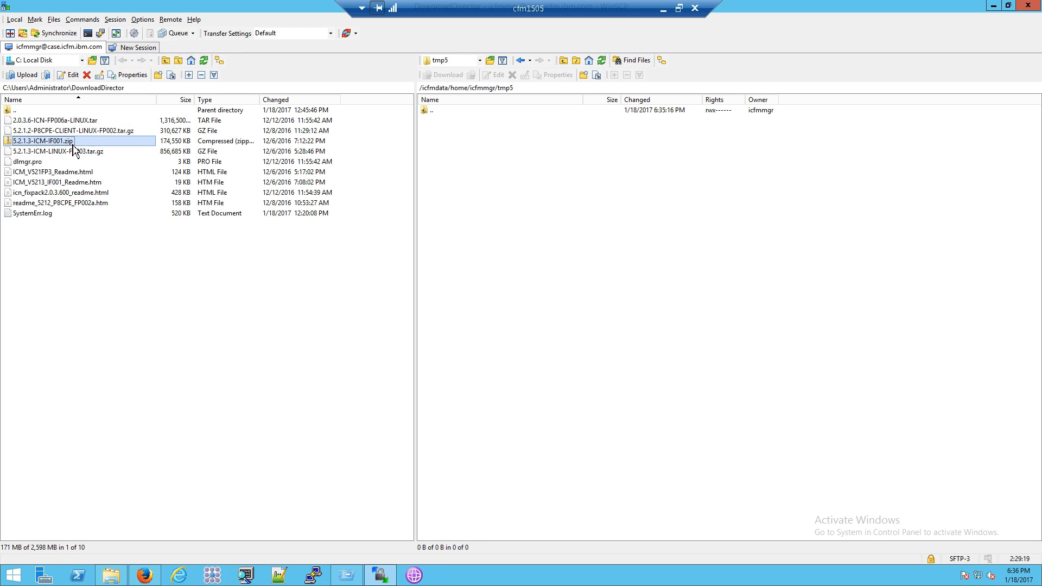
drag(79, 155, 478, 187)
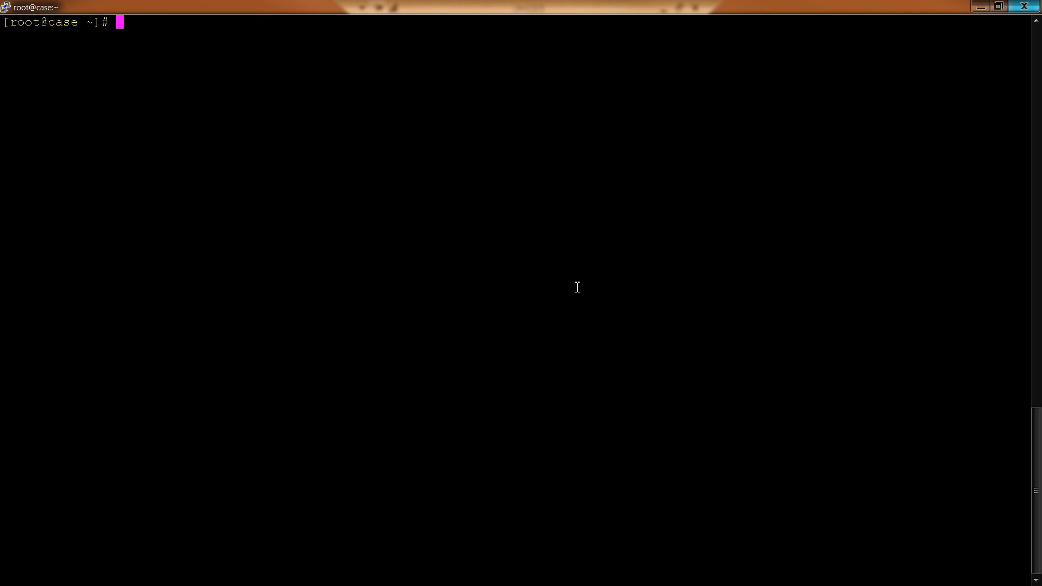
Switch the case server's root shell to the icfmmgr user and list the home directory
text(su - icfmmgr)
key(Return)
text(ll)
key(Return)
Go to tmp5, list its contents and extract 5.2.1.3-ICM-LINUX-FP003.tar.gz with tar xvf
text(cd tmp5)
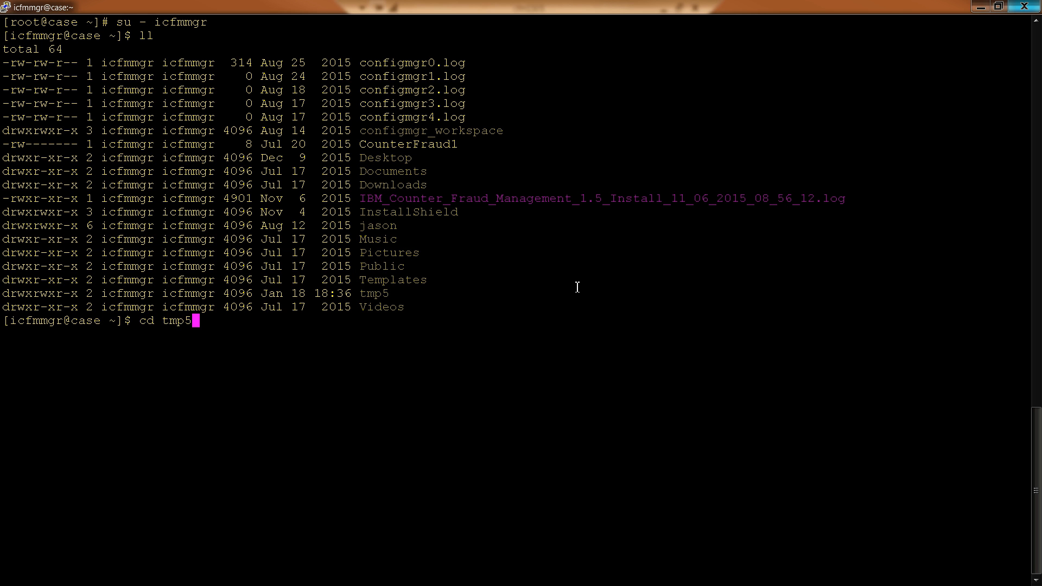
key(Return)
text(ll)
key(Return)
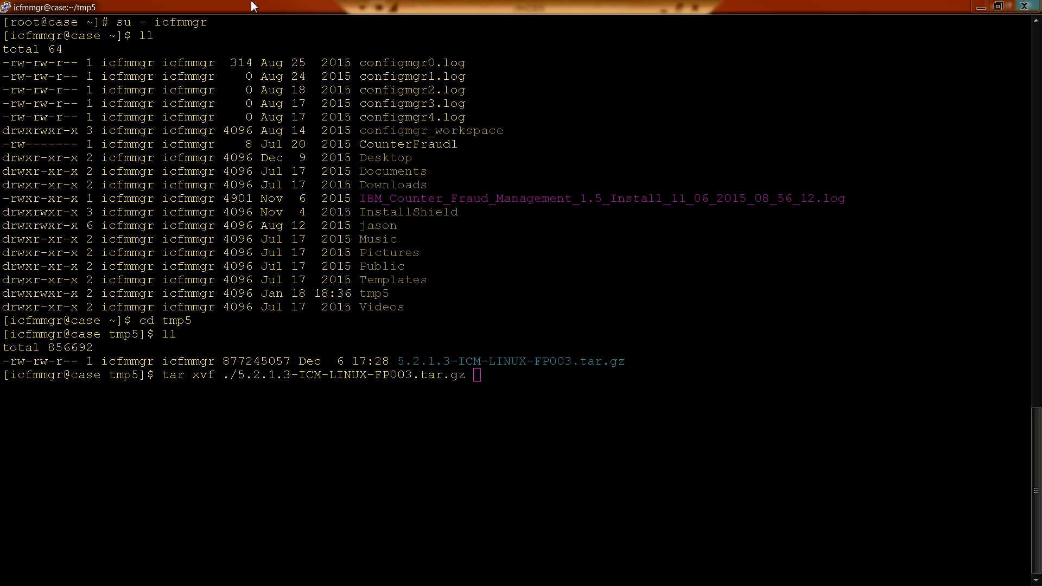
click(251, 1)
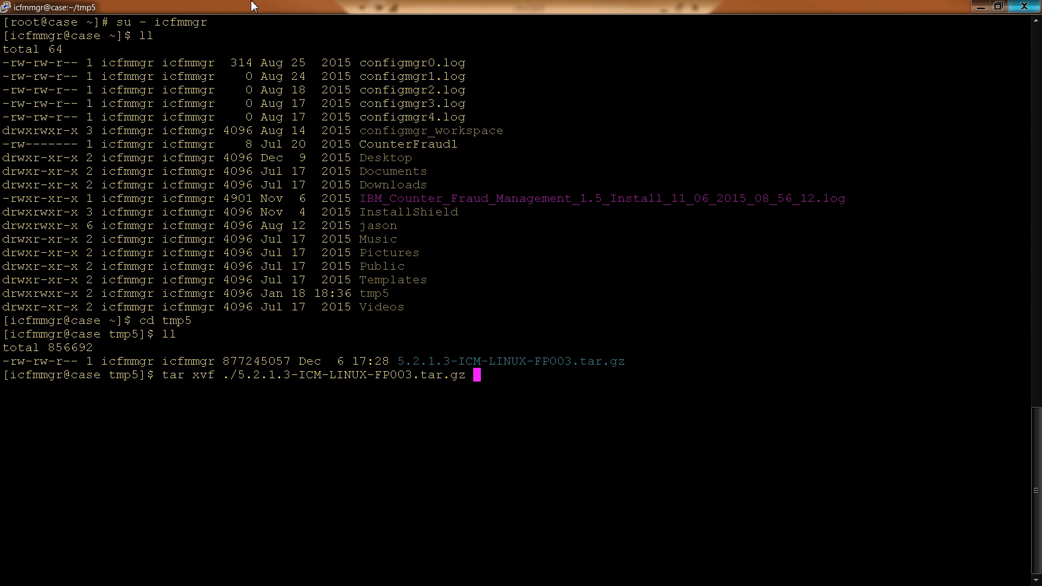
key(Return)
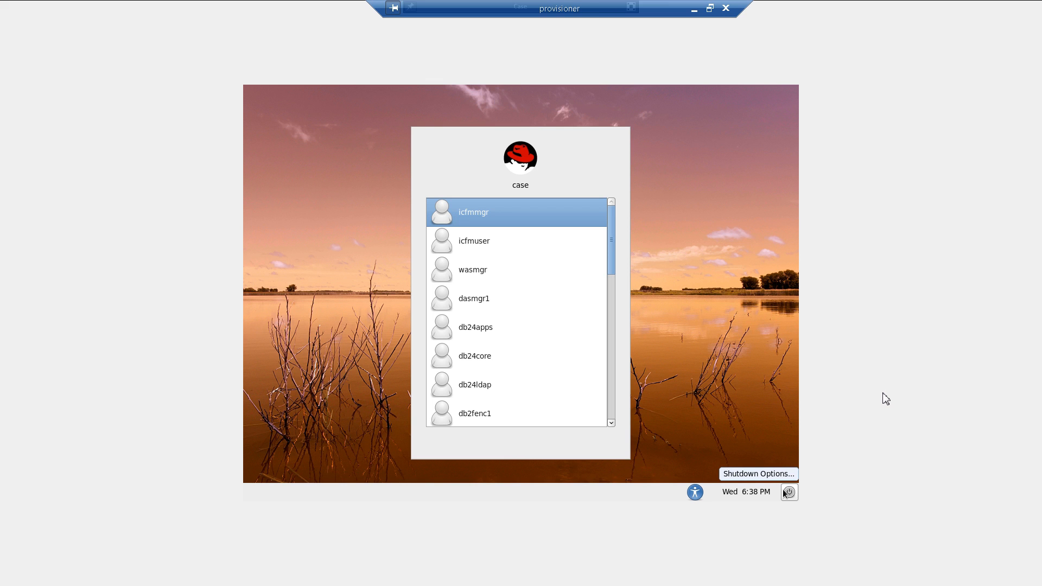
Log in to the case server's desktop as icfmmgr by entering the account password
click(505, 206)
text(**********)
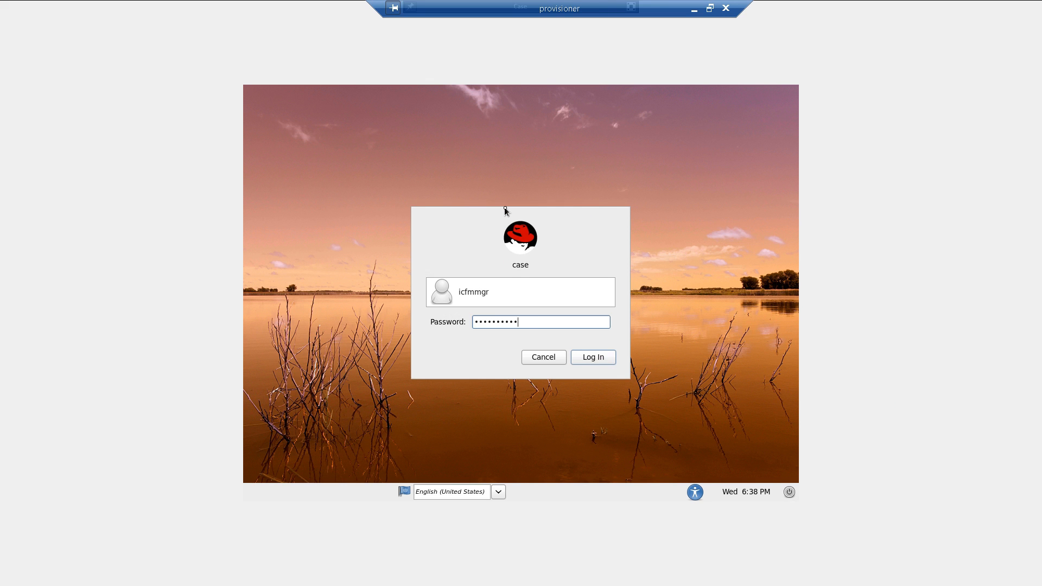
key(Return)
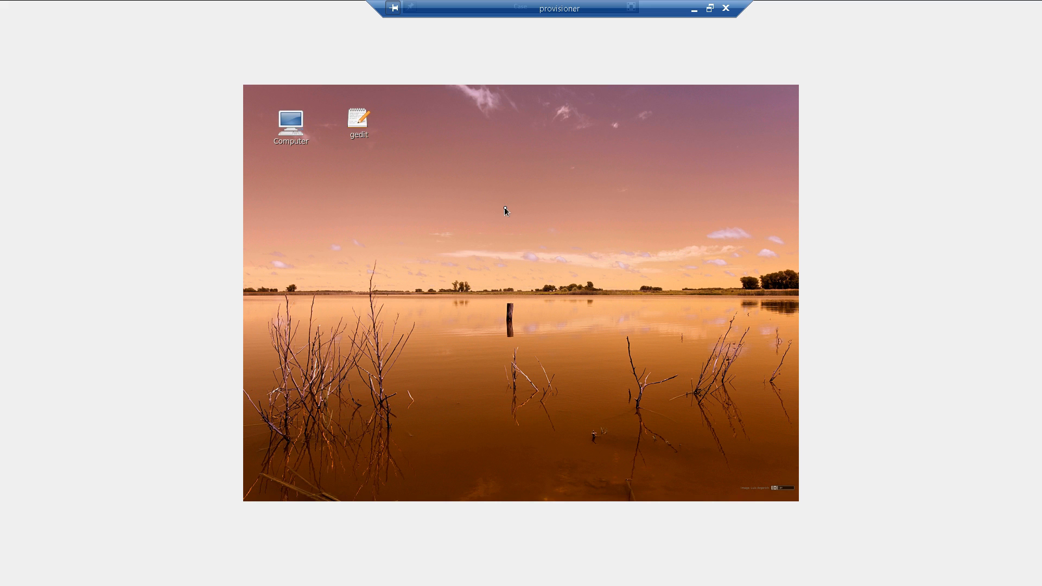
Open a terminal on the desktop, change to ~/tmp5 and list the extracted files
double_click(356, 217)
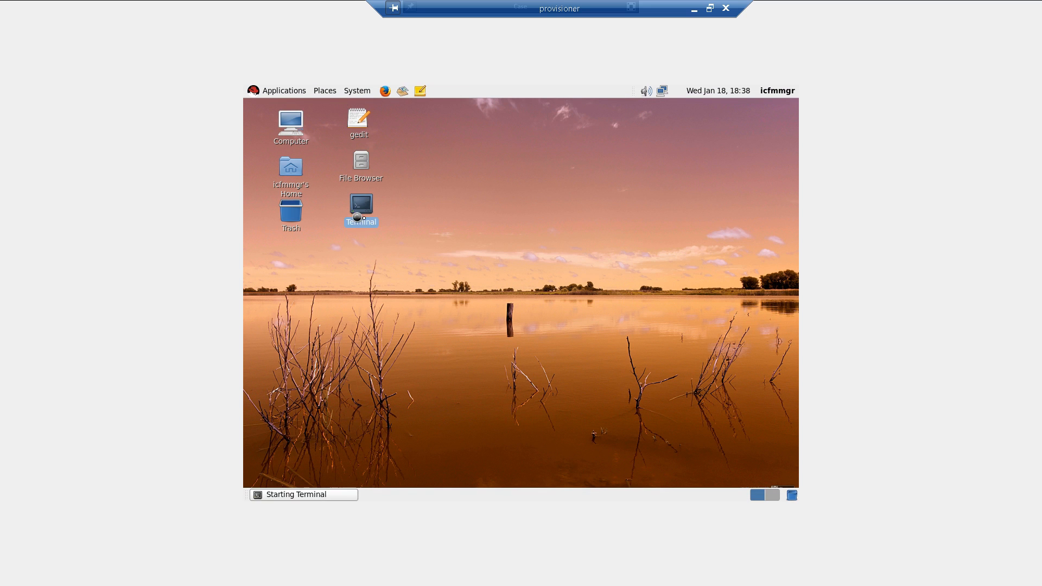
text(cd ~/tmp5)
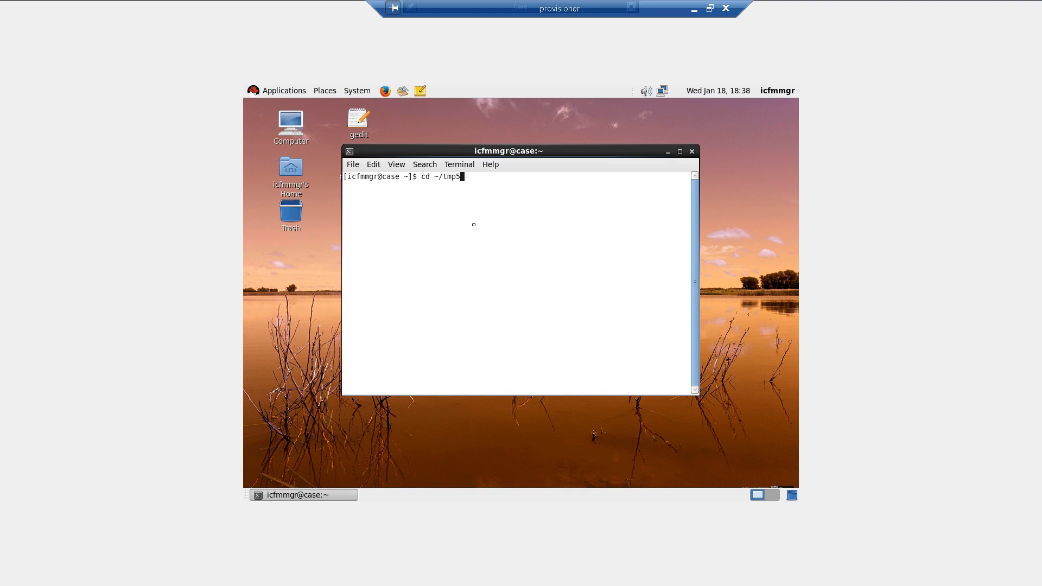
key(Return)
text(ll)
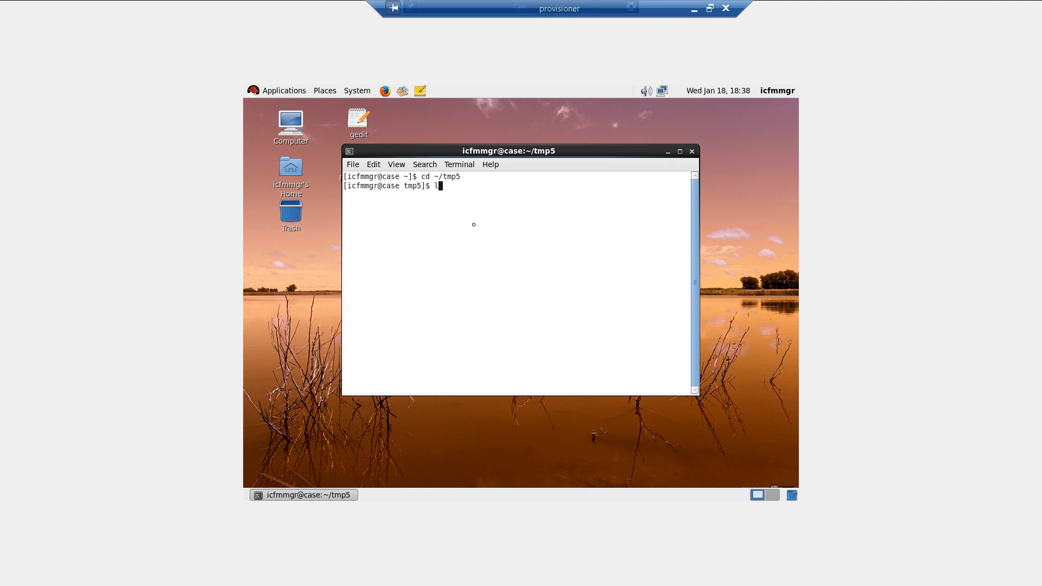
key(Return)
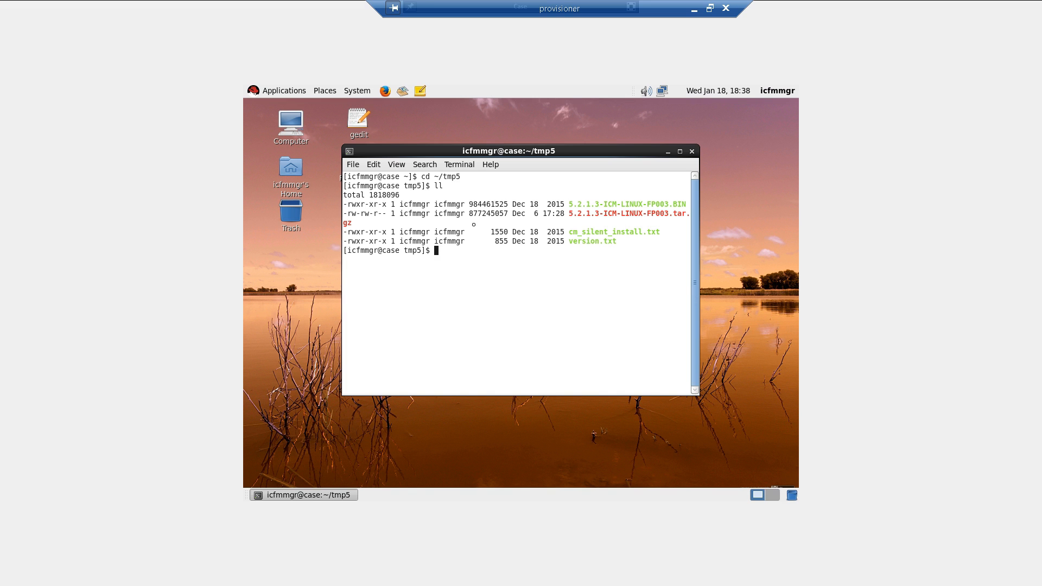
Run ./5.2.1.3-ICM-LINUX-FP003.BIN and start the IBM Case Manager installation program with the English locale
text(./5)
key(Tab)
text(BIN)
key(Return)
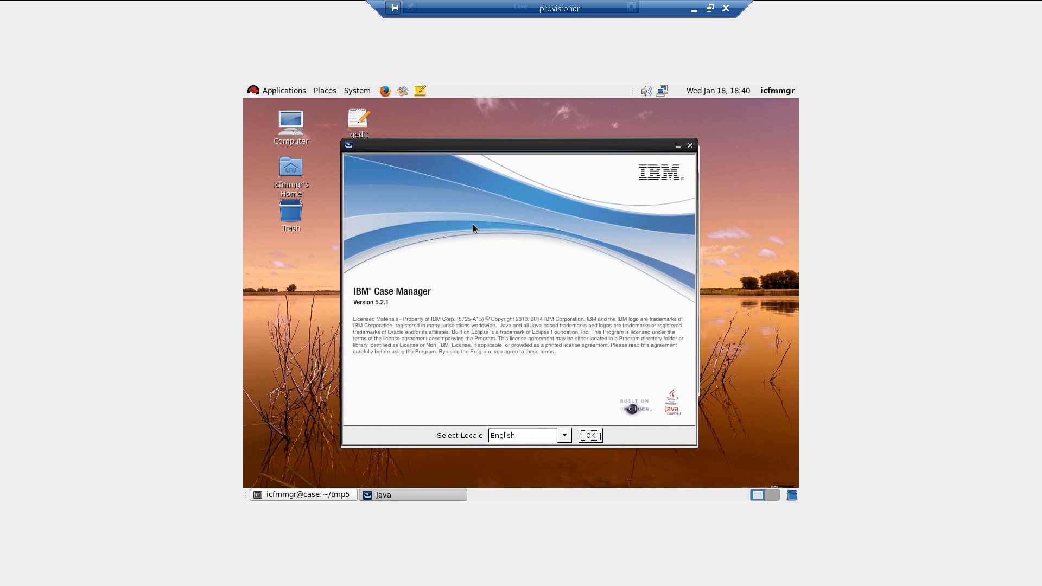
click(590, 435)
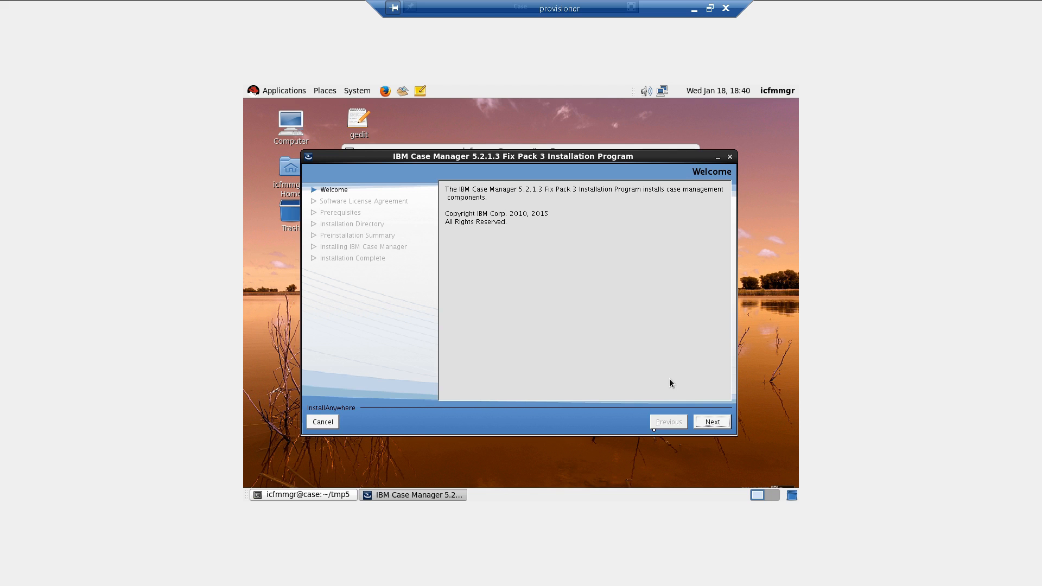
Install IBM Case Manager 5.2.1.3 Fix Pack 3 over the existing installation in /opt/IBM/FileNet/CaseManagement and close the installer
click(702, 420)
click(702, 421)
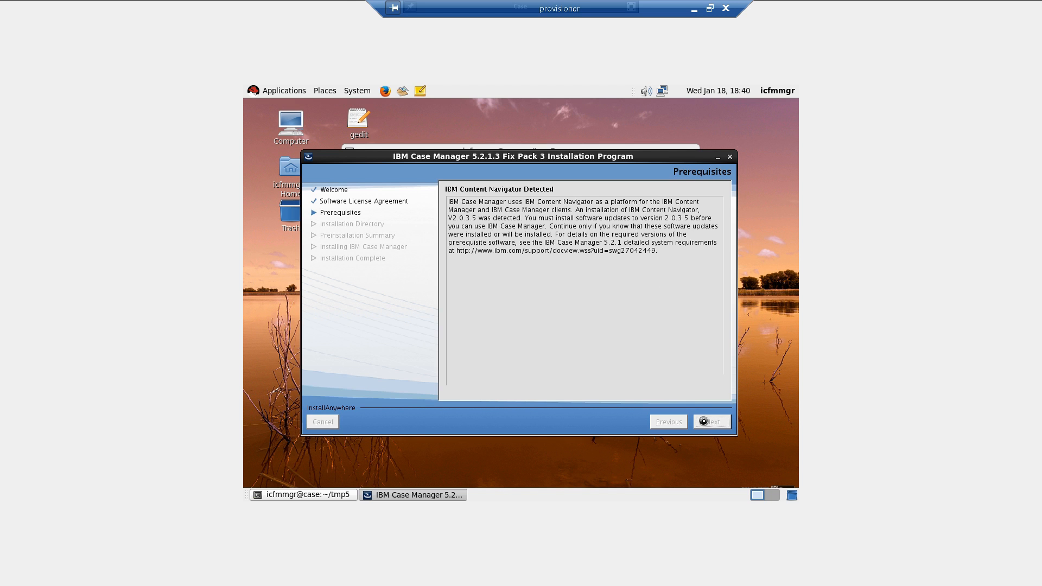
click(704, 423)
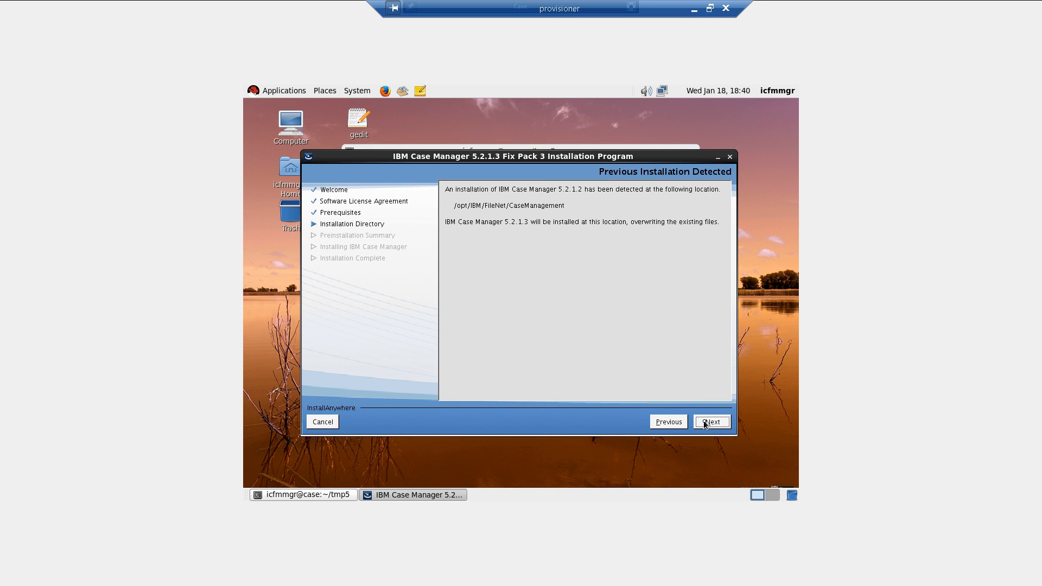
click(704, 423)
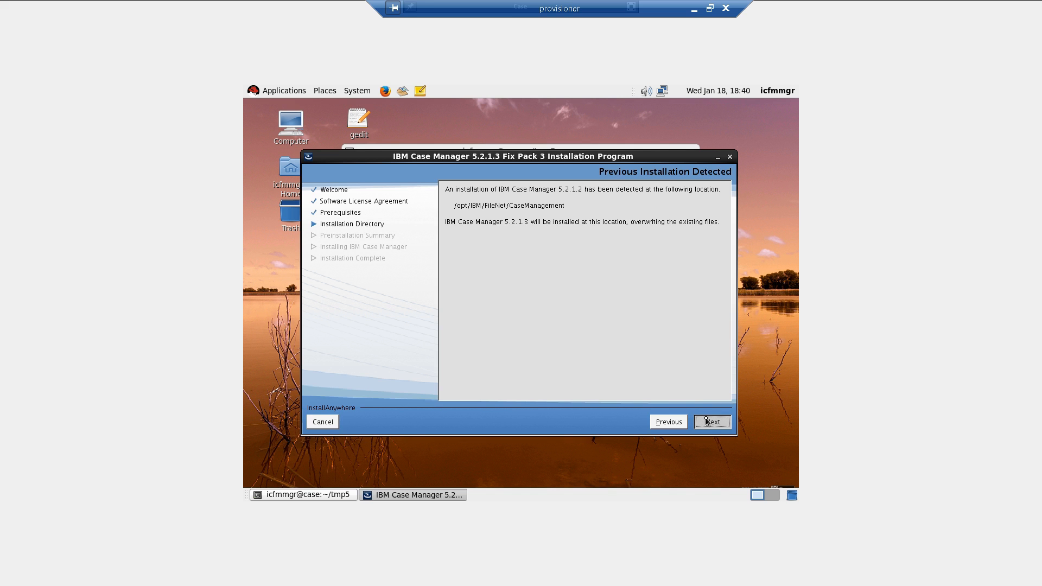
click(707, 421)
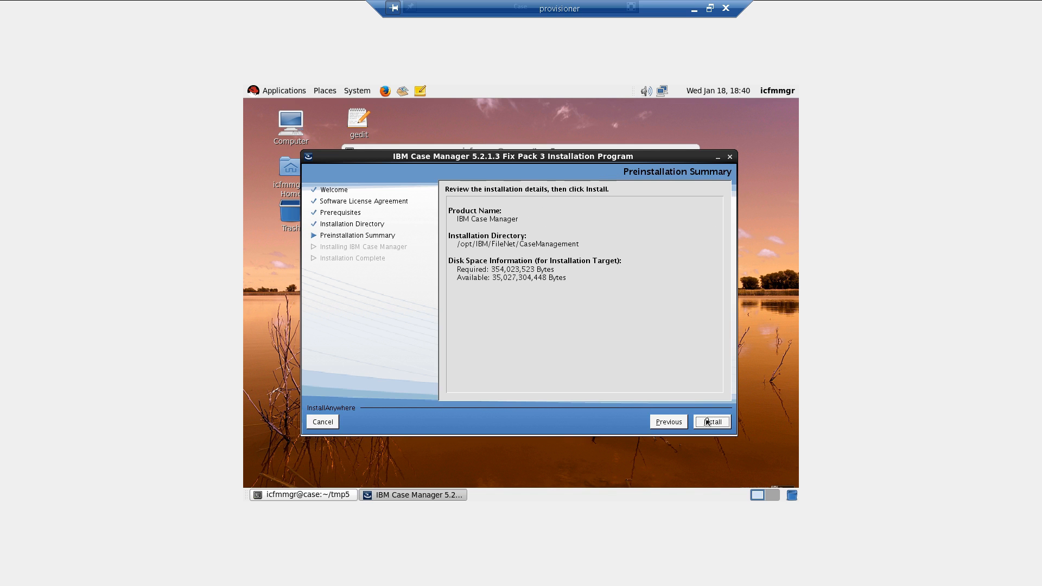
click(707, 421)
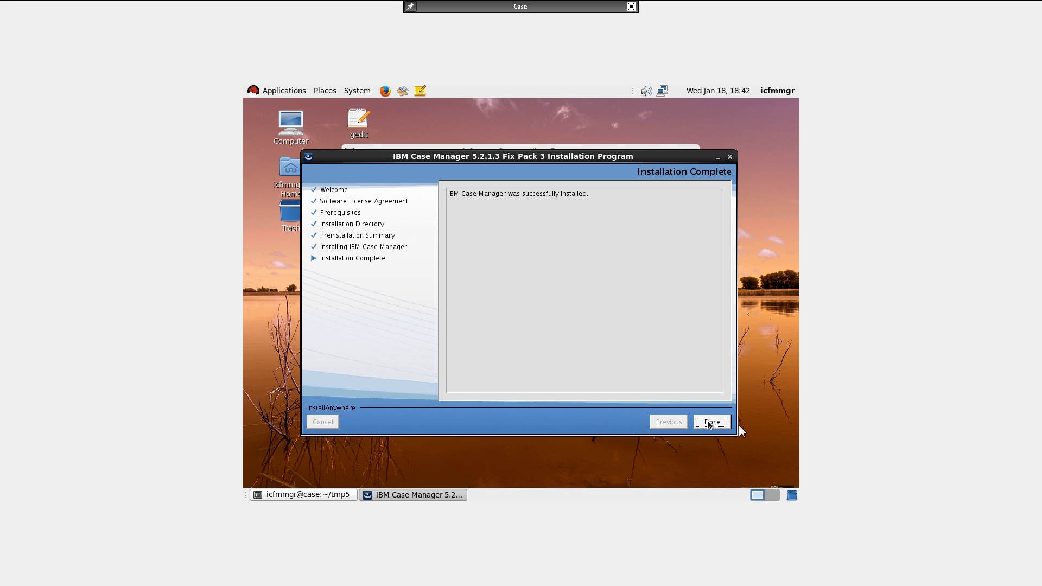
click(709, 424)
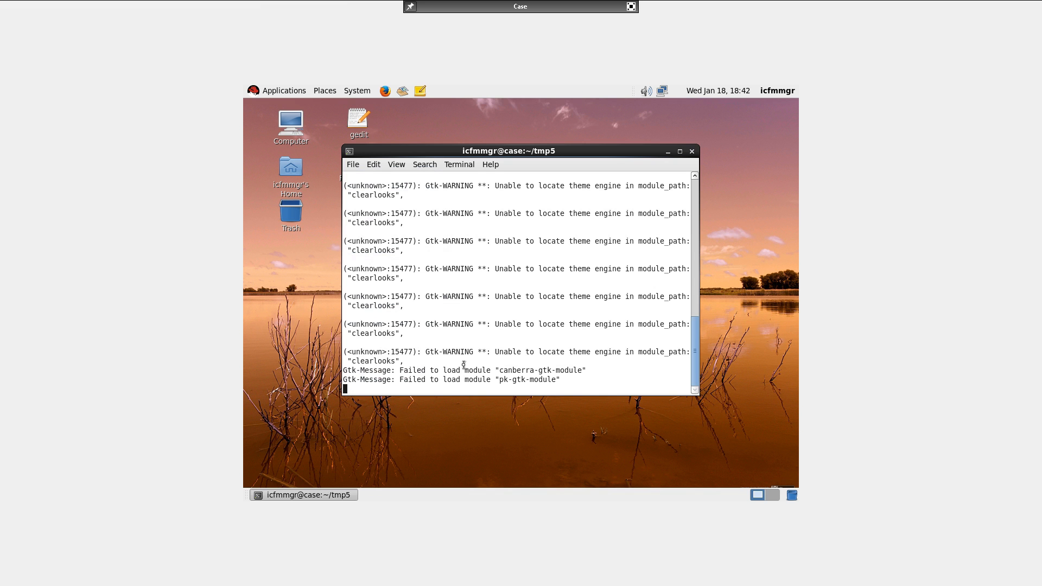
Switch to the browser and go back to the system requirements for interim fix PO05616
key(alt+Tab)
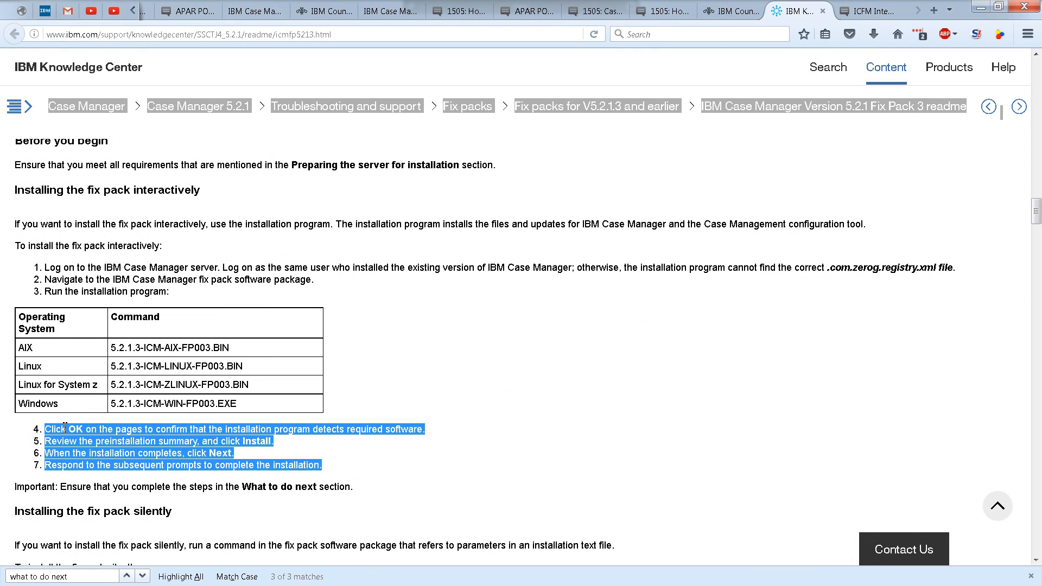
key(ctrl+Page_Up)
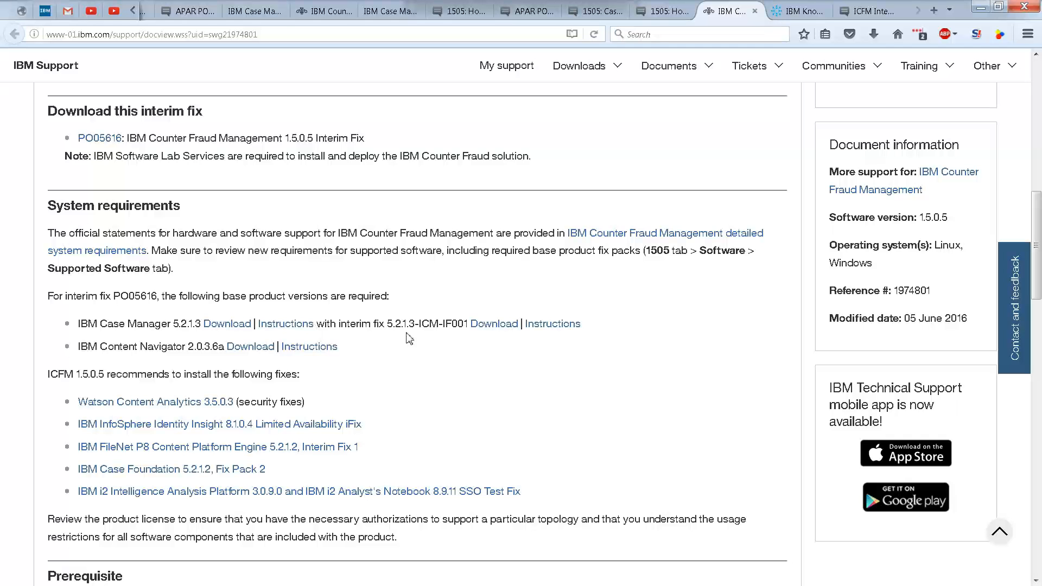
Open the instructions for Case Manager interim fix 5.2.1.3-ICM-IF001 in a separate browser tab
drag(409, 324, 475, 327)
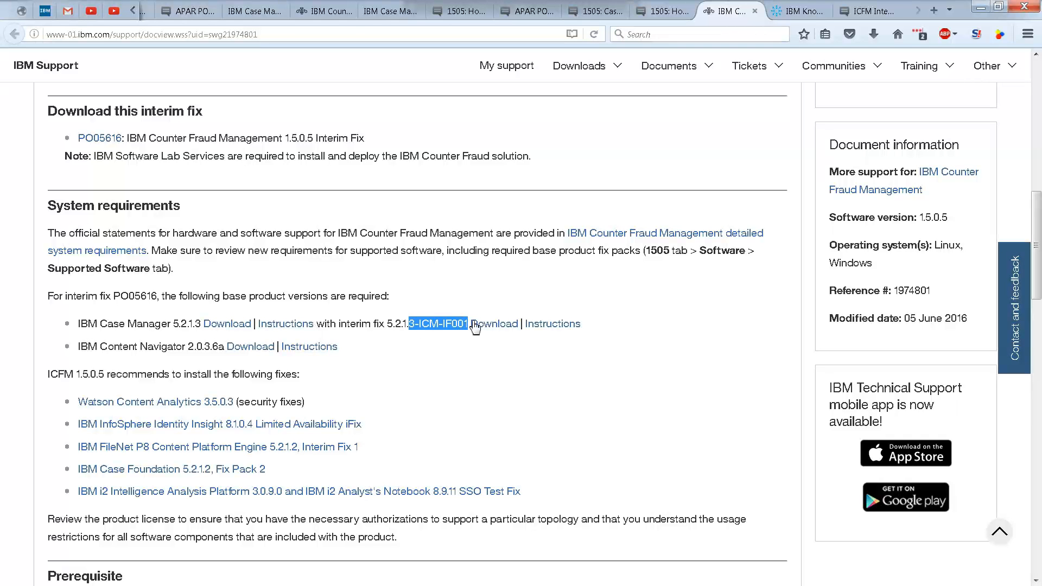
middle_click(559, 325)
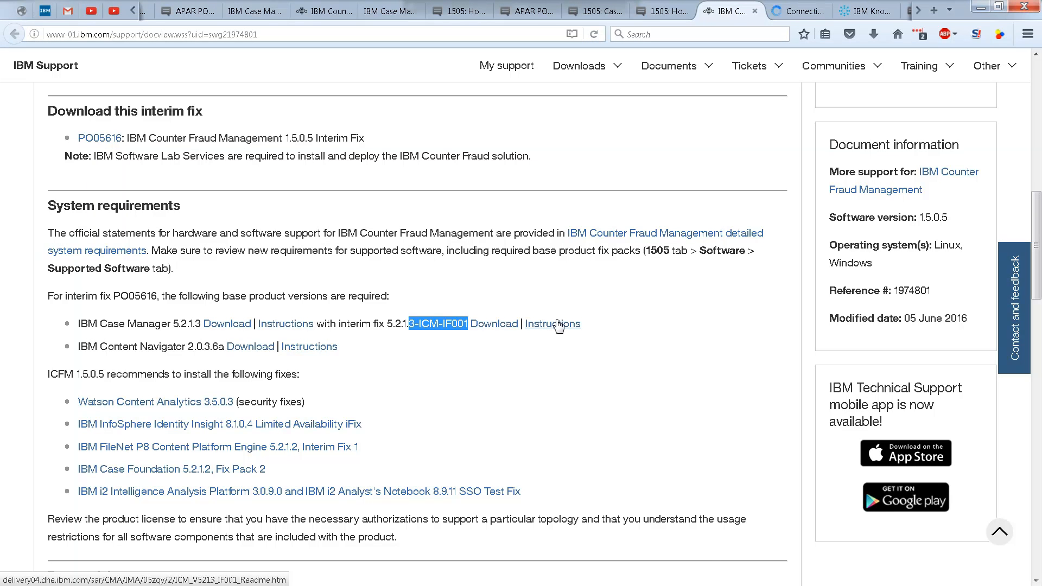
click(429, 325)
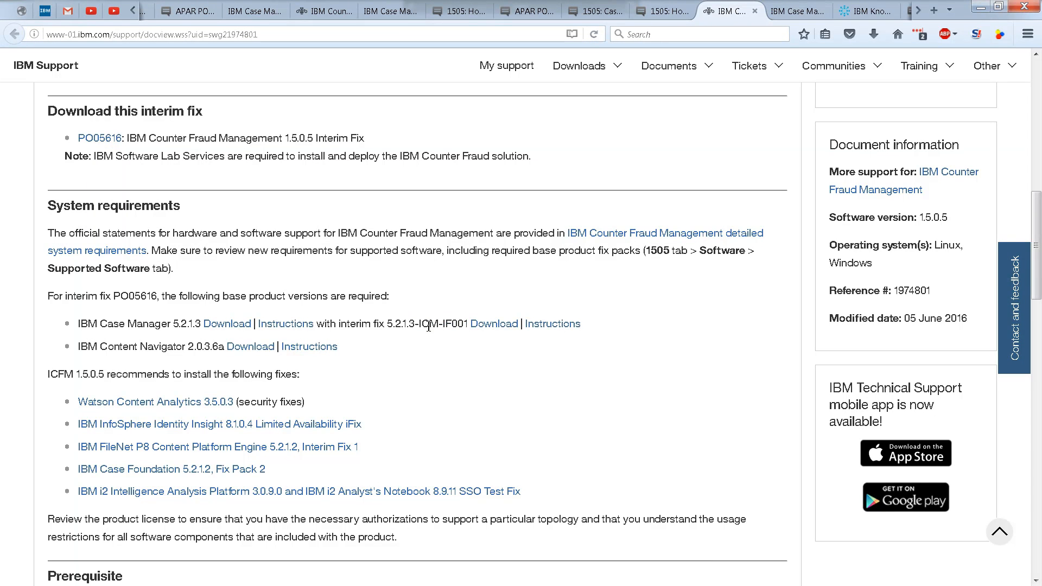
click(795, 11)
Switch to the terminal and list /opt/IBM/FileNet/CaseManagement/properties/version/ to check the installed Case Manager version
key(alt+Tab)
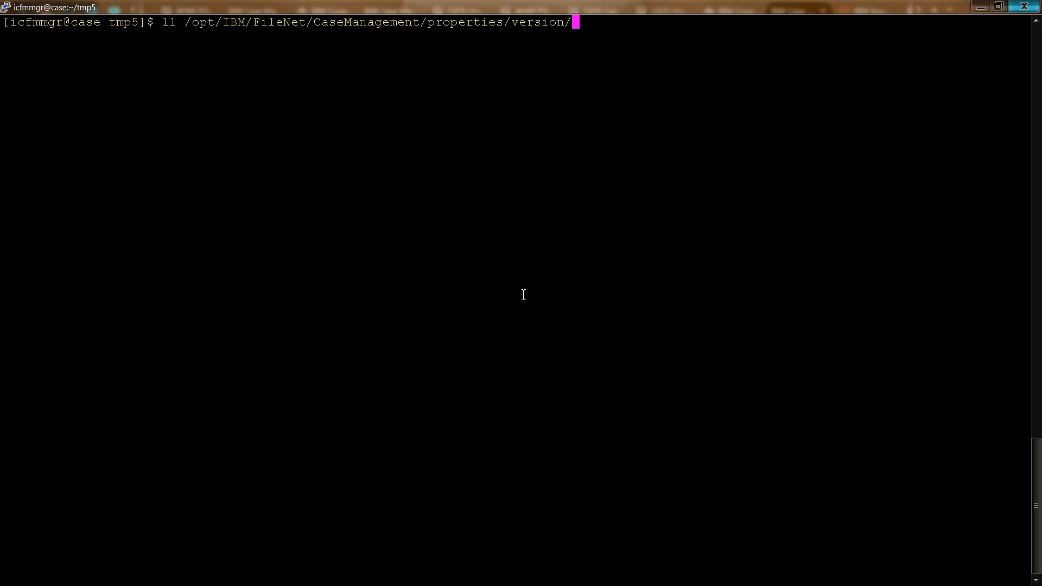
key(Return)
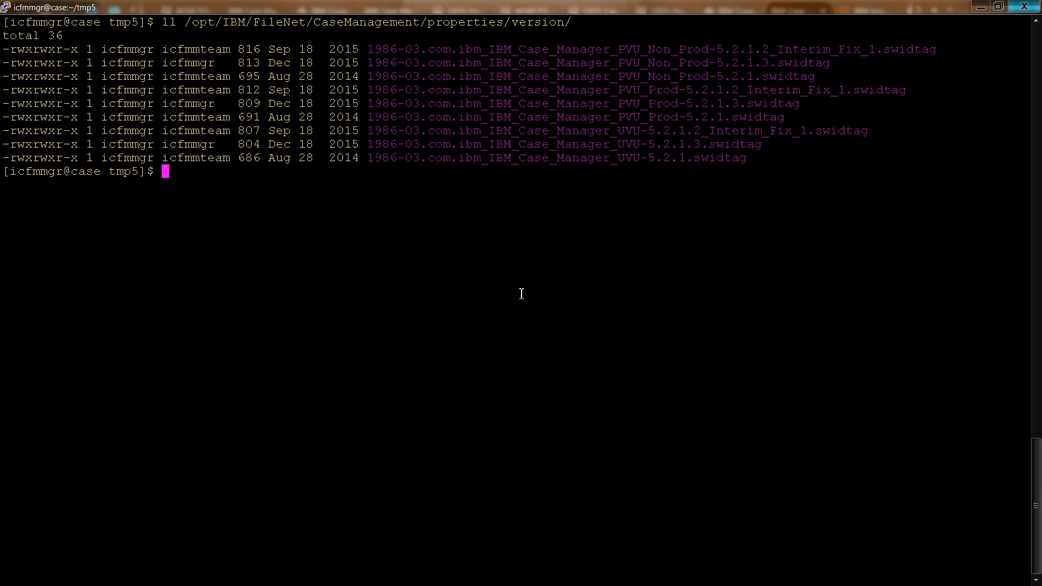
drag(618, 62, 829, 63)
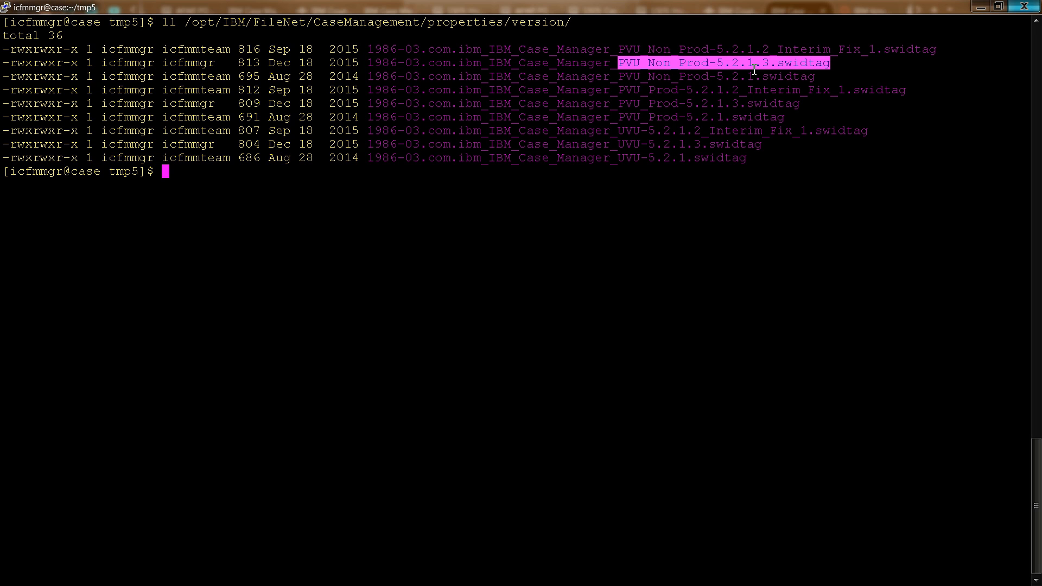
Compare the Case Manager version in the operations guide and terminal listing with the base product requirements on the support page
key(alt+Tab)
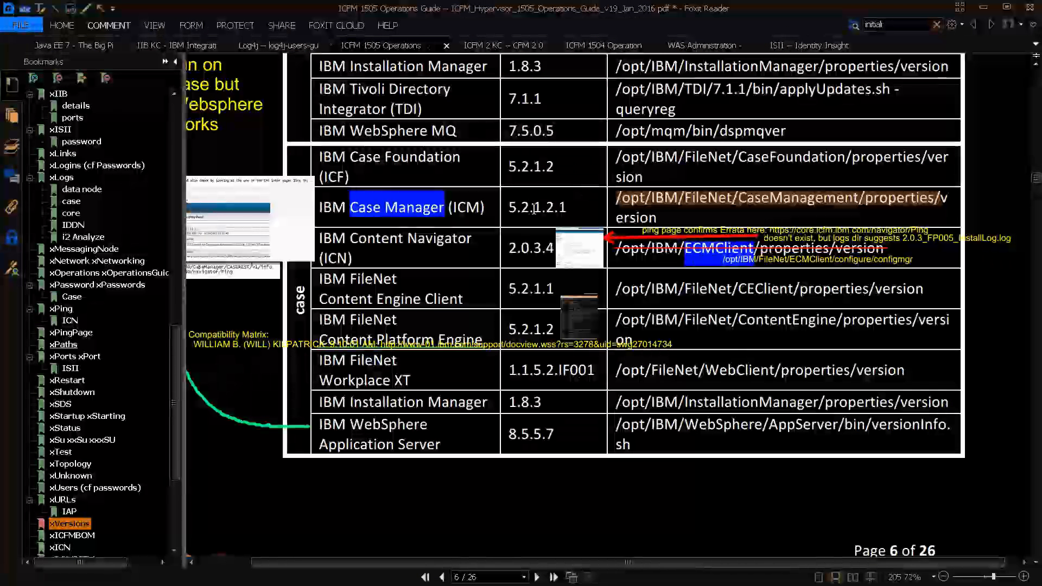
key(alt+Tab)
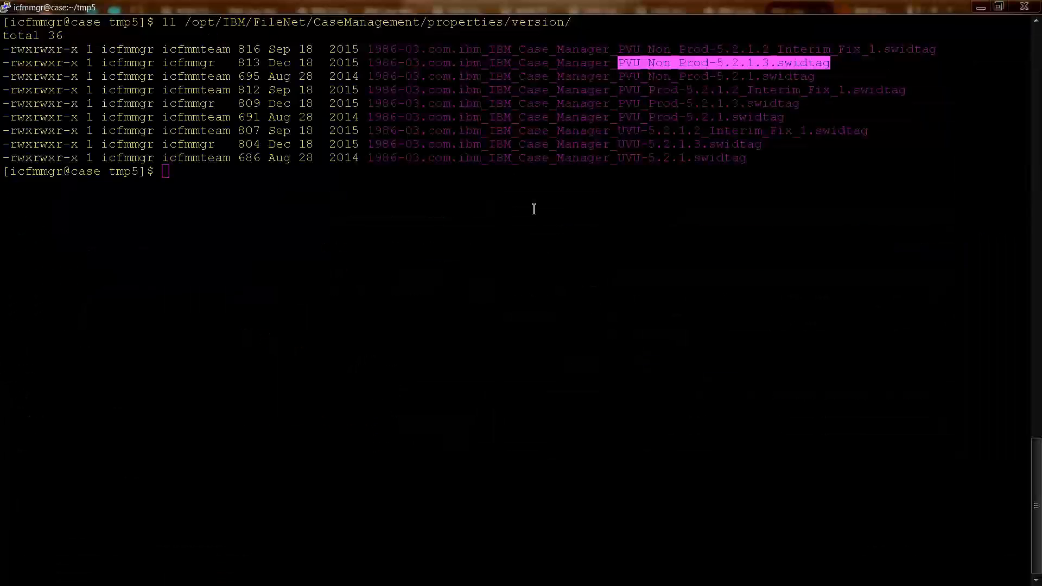
key(alt+Tab)
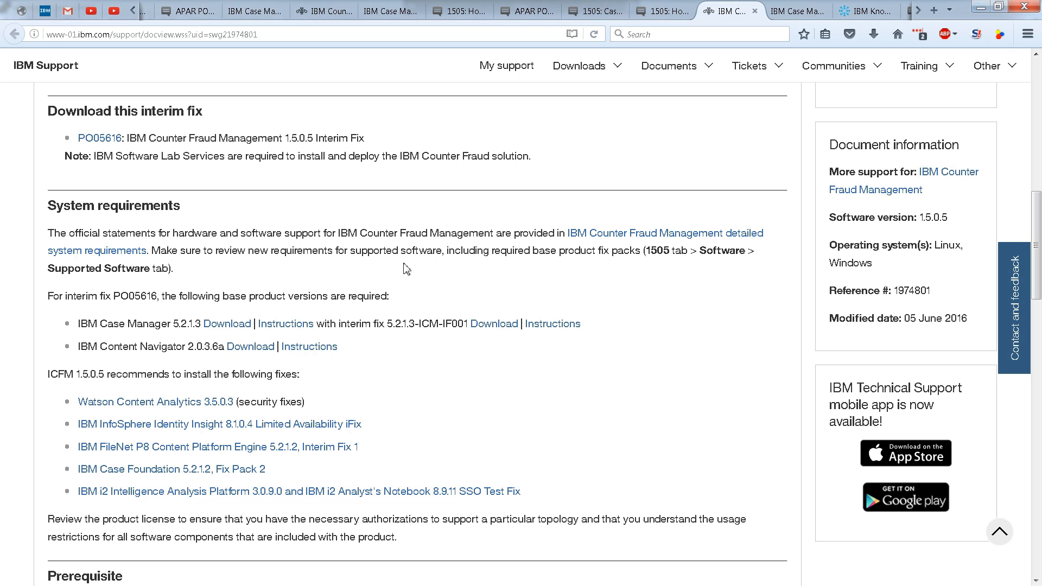
drag(201, 323, 174, 323)
key(alt+Tab)
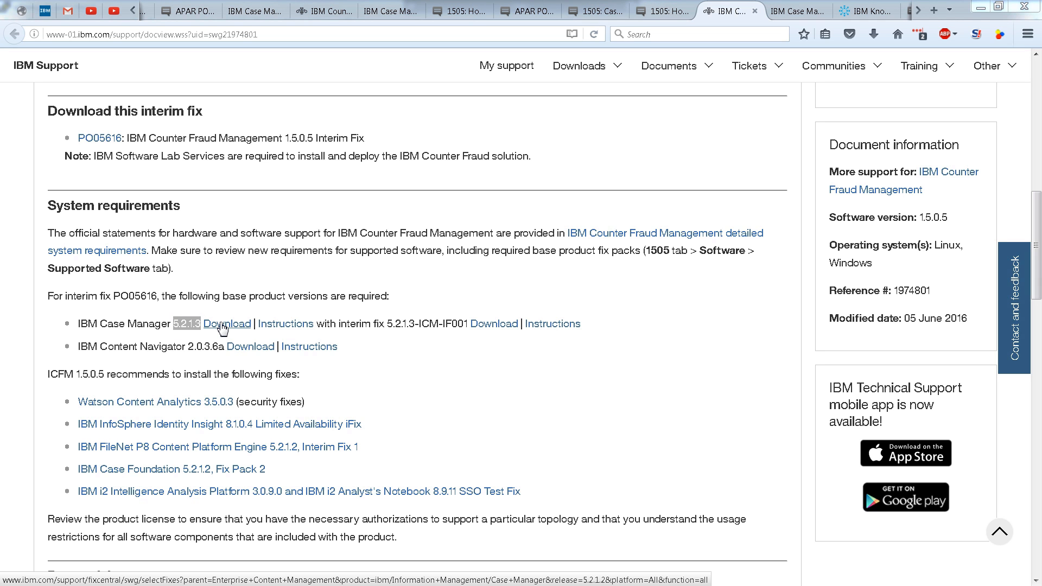
click(445, 324)
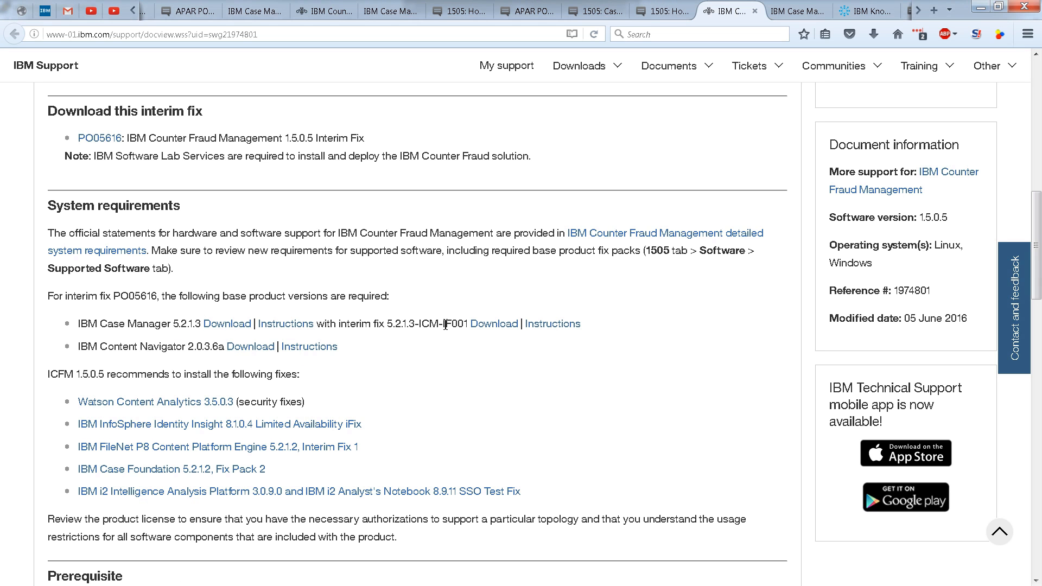
drag(445, 324, 445, 331)
In the WebSphere console, accept CMServer's session management settings with security integration enabled and save them to the master configuration
key(alt+Tab)
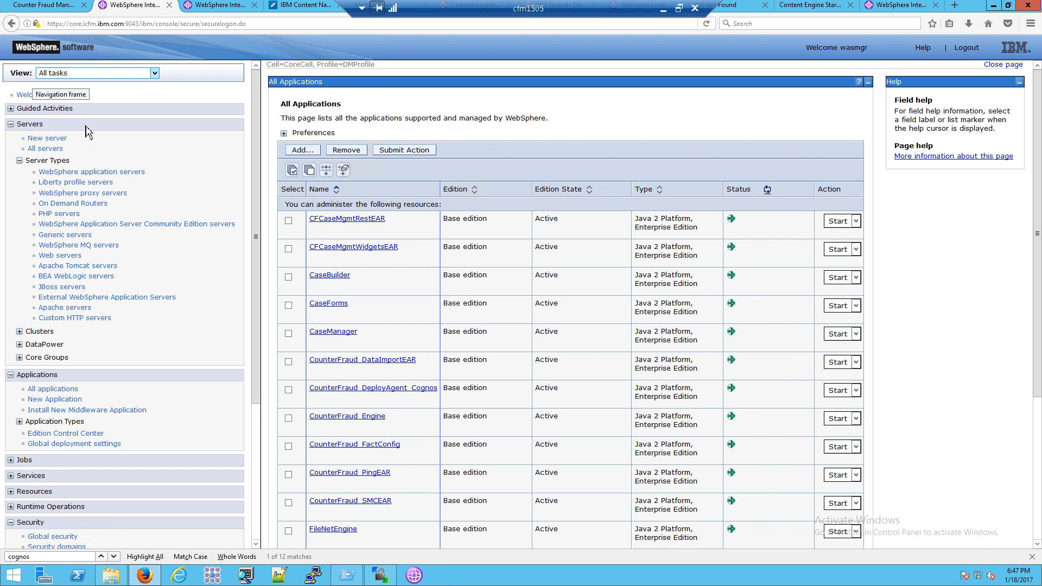
click(67, 172)
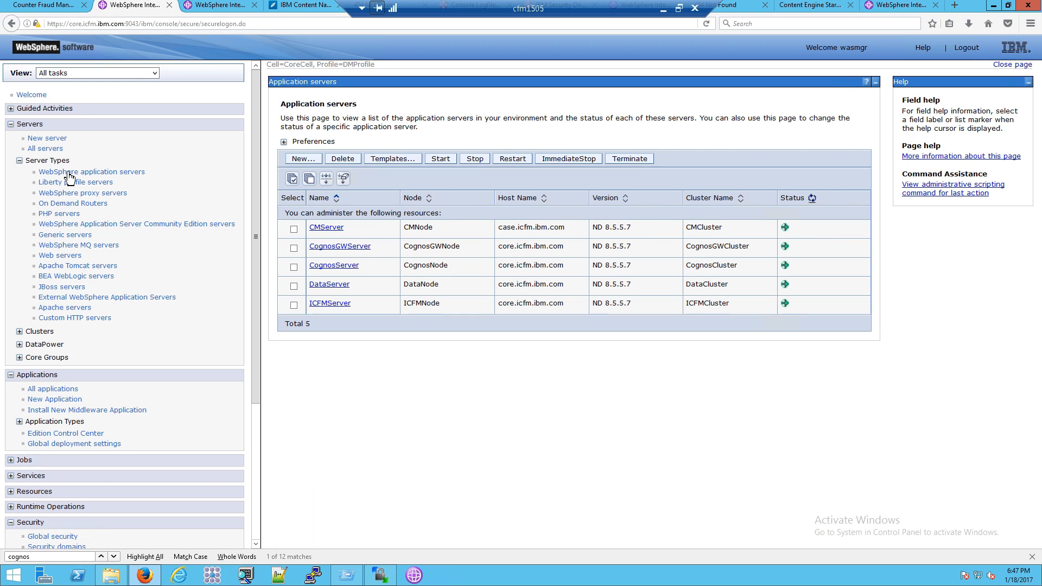
click(322, 233)
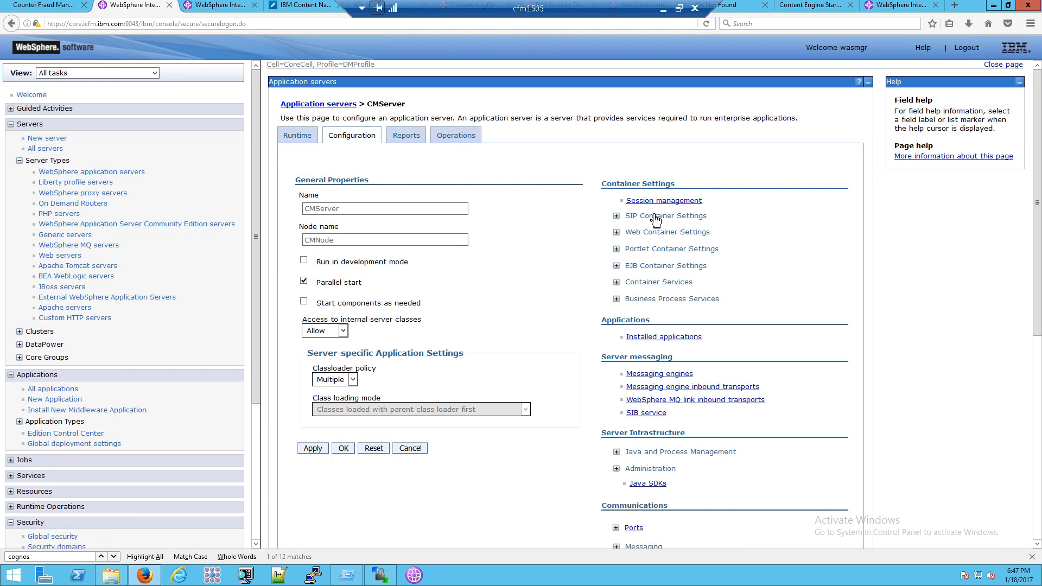
click(665, 201)
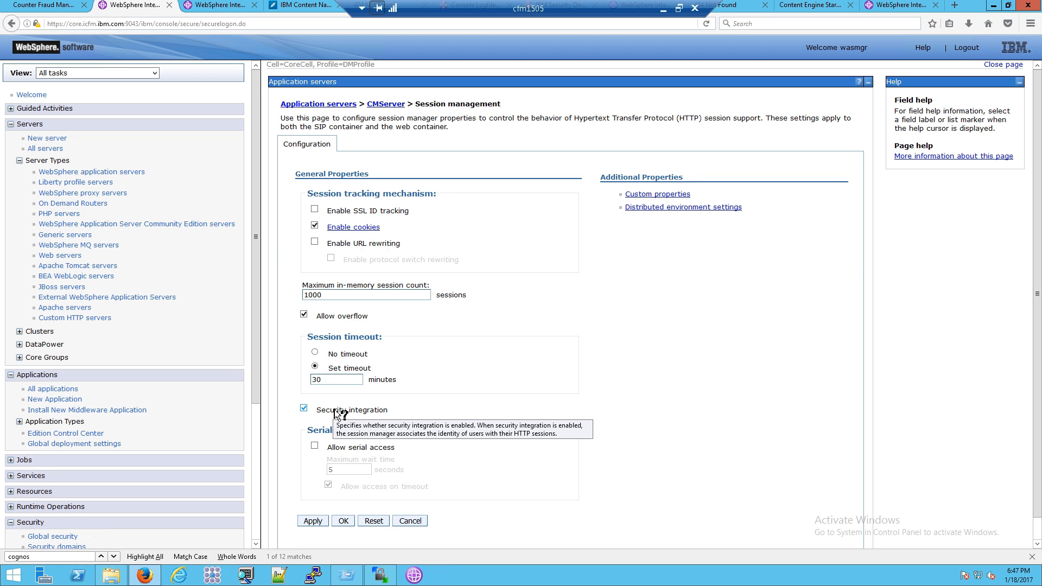
click(343, 522)
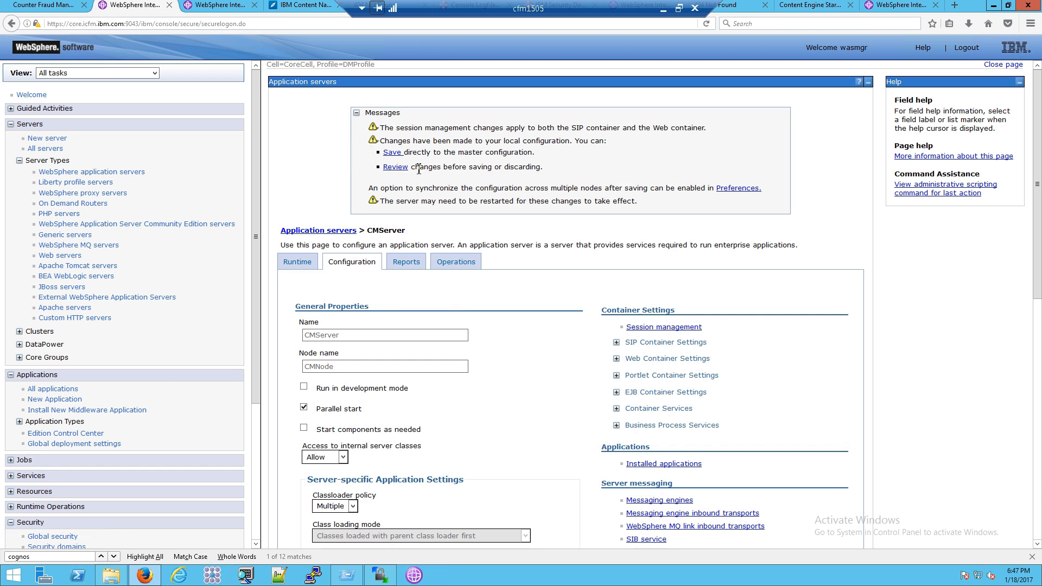
click(399, 158)
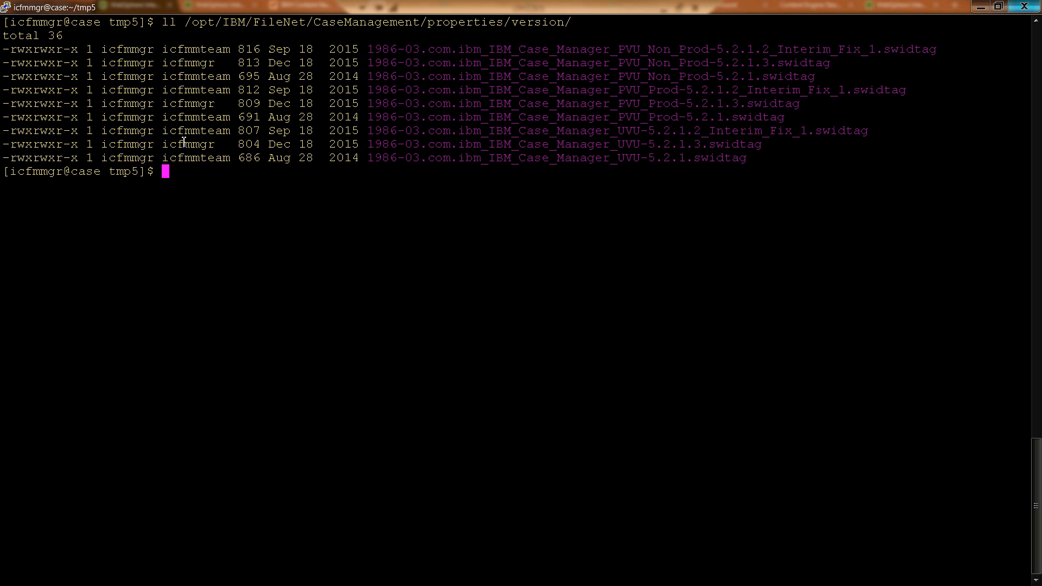
Switch to the terminal, exit the icfmmgr session and reboot the case server as root
text(exit)
key(Return)
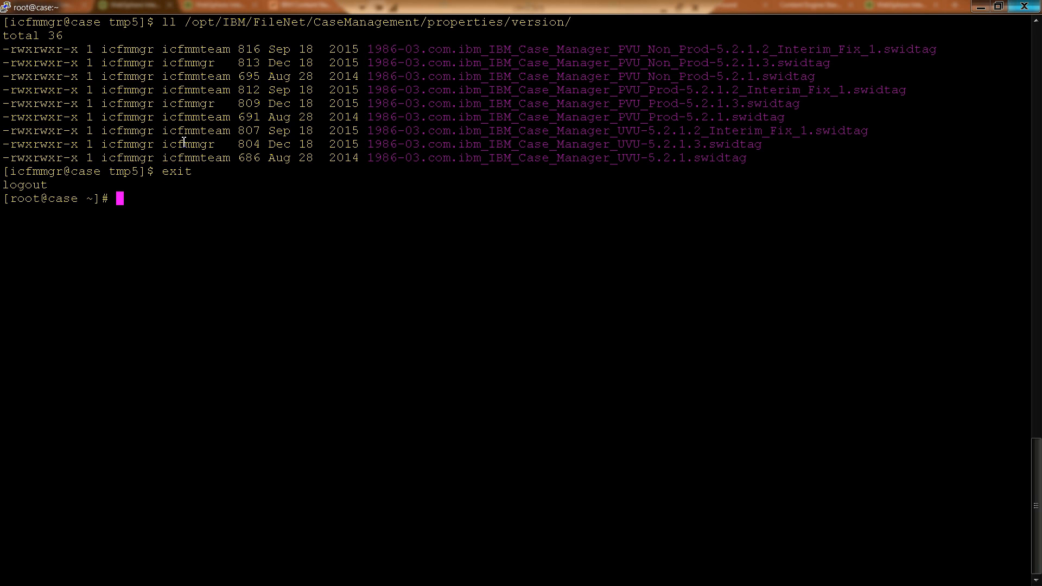
text(reboot)
key(Return)
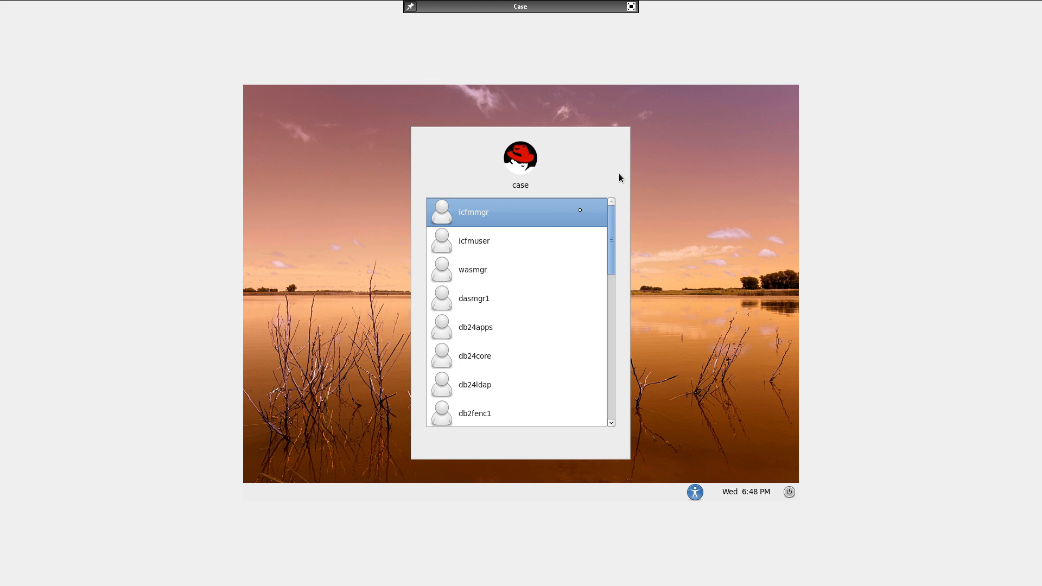
Log in to the case server's desktop as icfmmgr with the account password and open a terminal
click(553, 217)
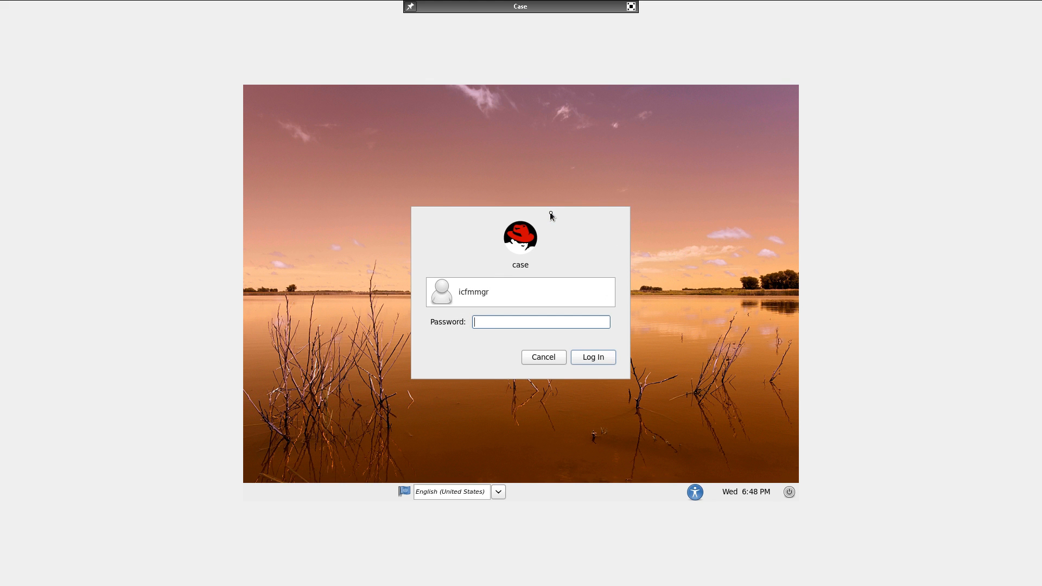
text(•)
key(BackSpace)
text(•••••••••••••)
key(Return)
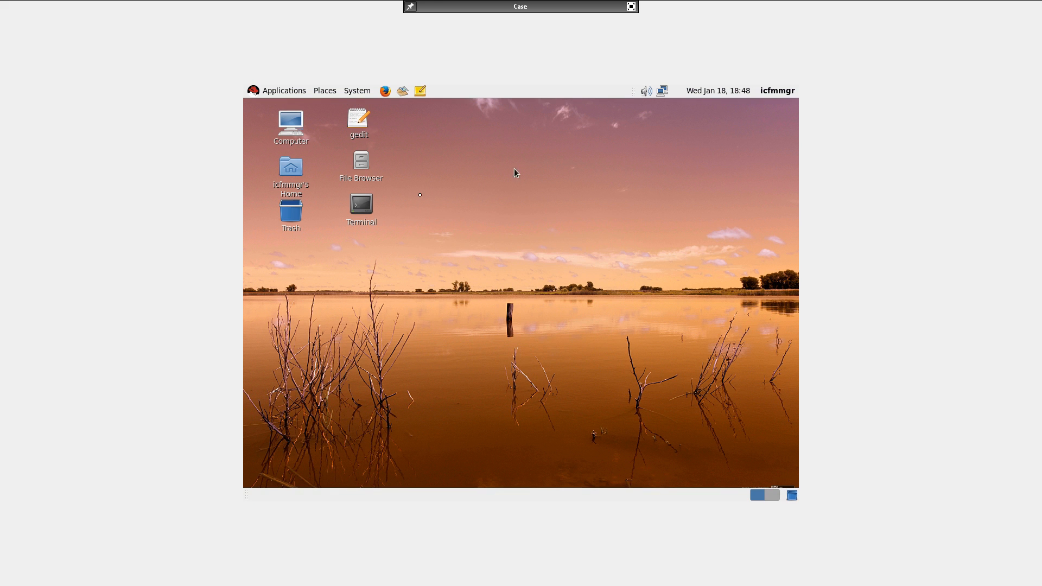
double_click(363, 206)
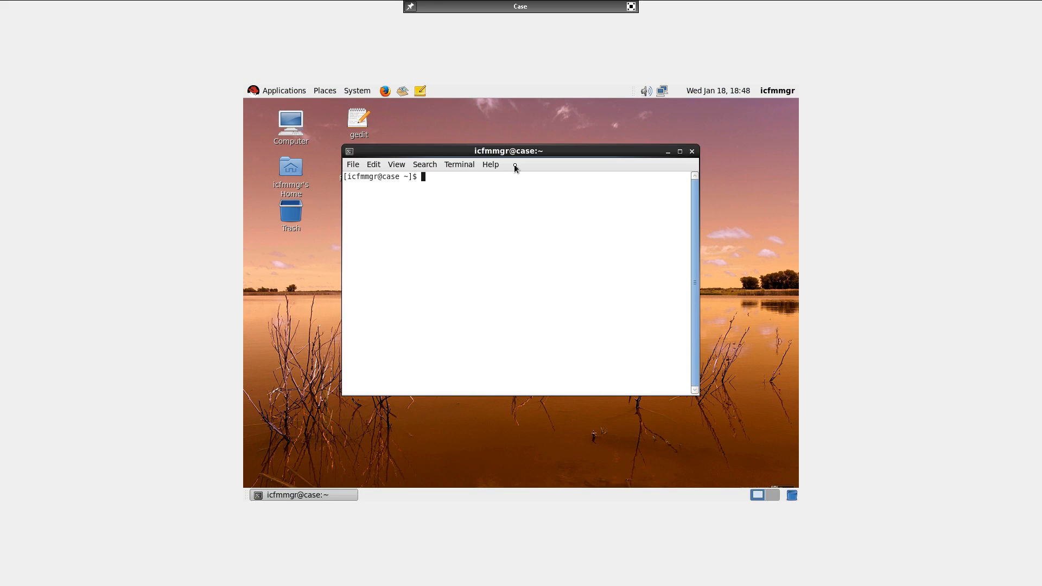
Switch to the SSH terminal, reconnect with ssh root@case and run service ibmcfmcase start
key(alt+Tab)
key(ctrl+r)
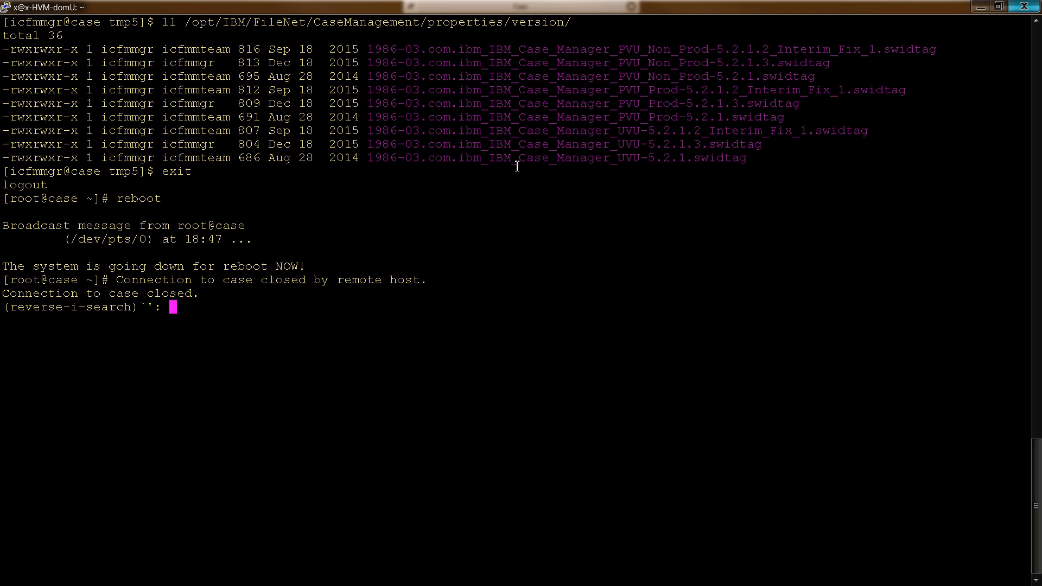
text(case)
key(Return)
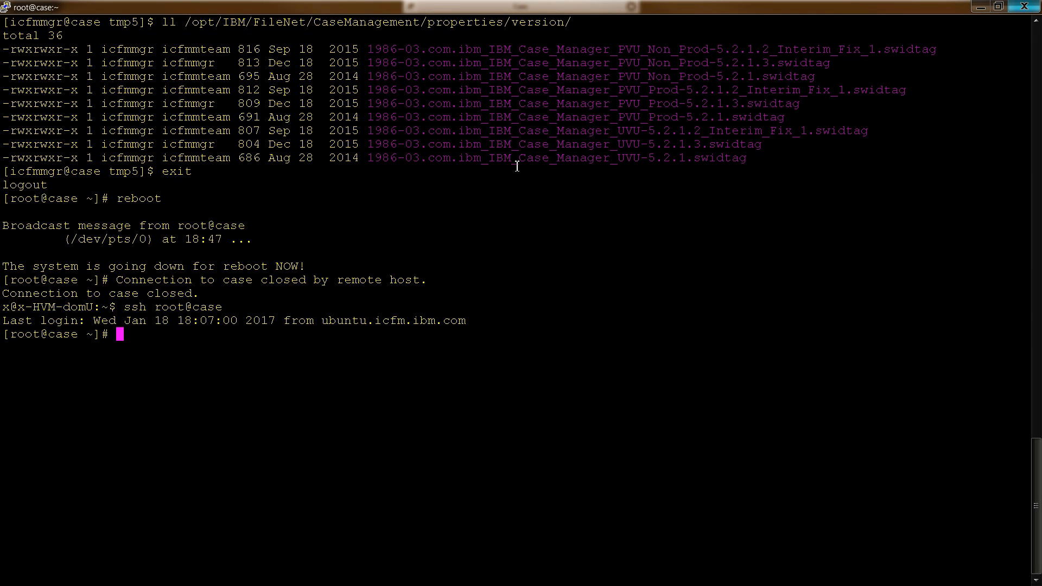
key(ctrl+r)
text(start)
key(Return)
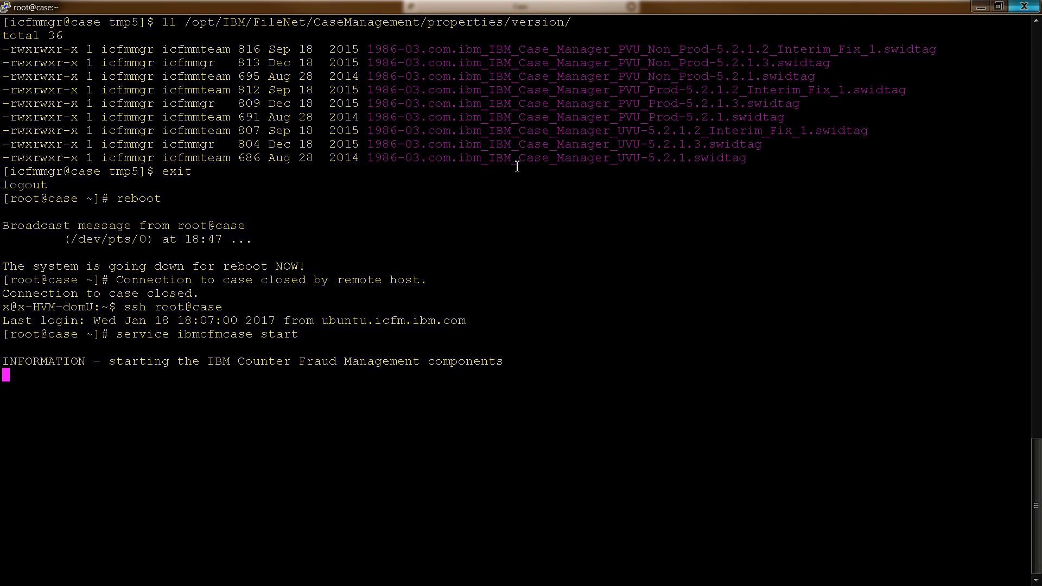
Switch to the file transfer program and create a folder named tmp in /icfmdata/home/icfmmgr on the case server
key(alt+Tab)
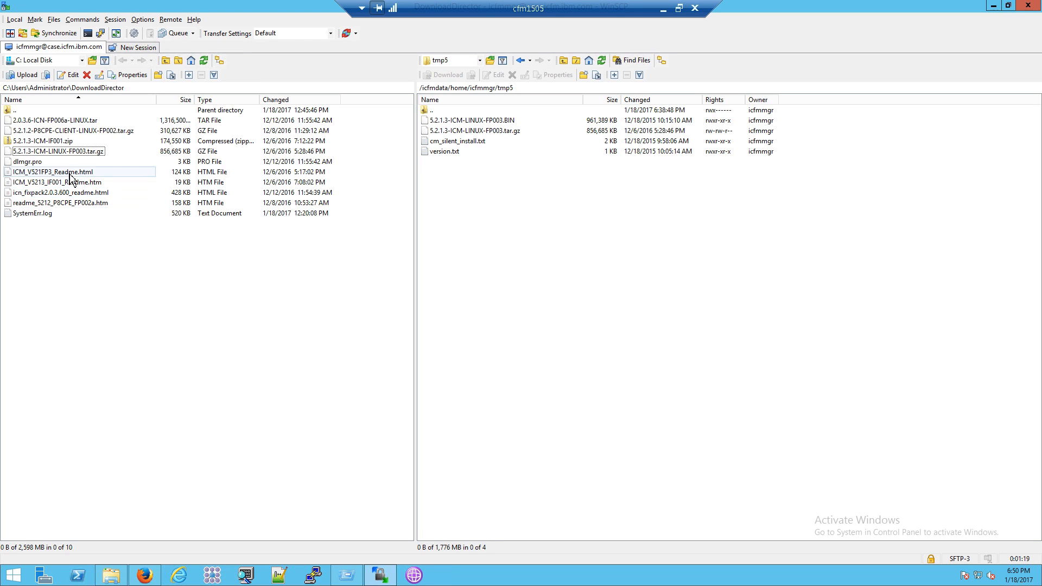
click(61, 152)
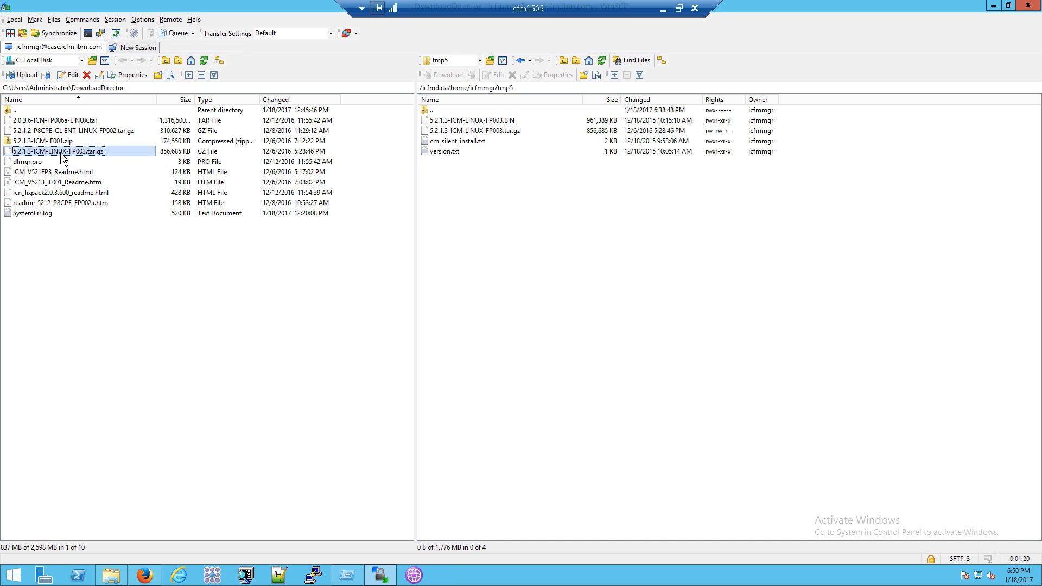
click(76, 131)
click(77, 142)
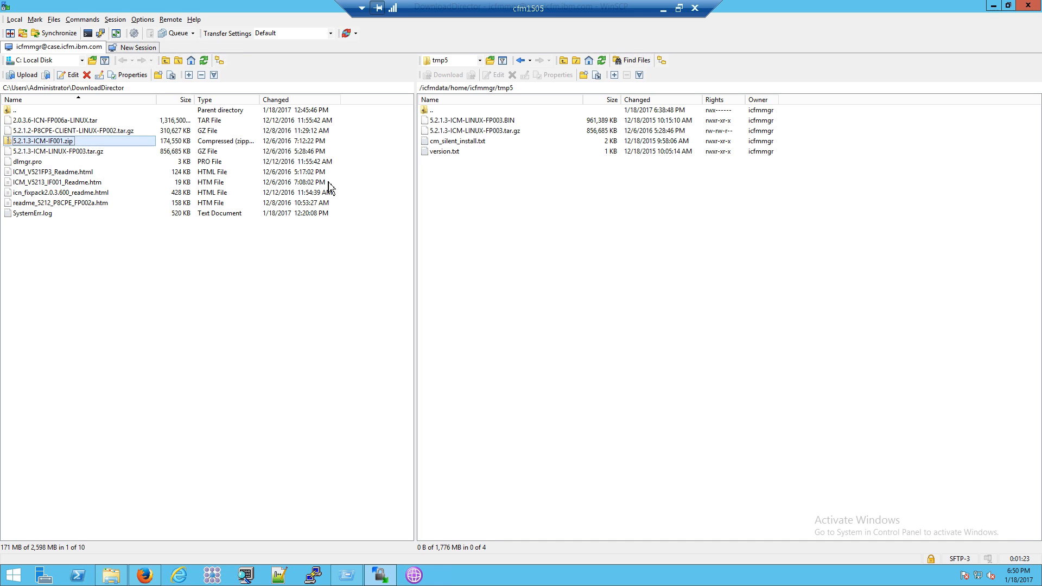
click(439, 112)
double_click(439, 113)
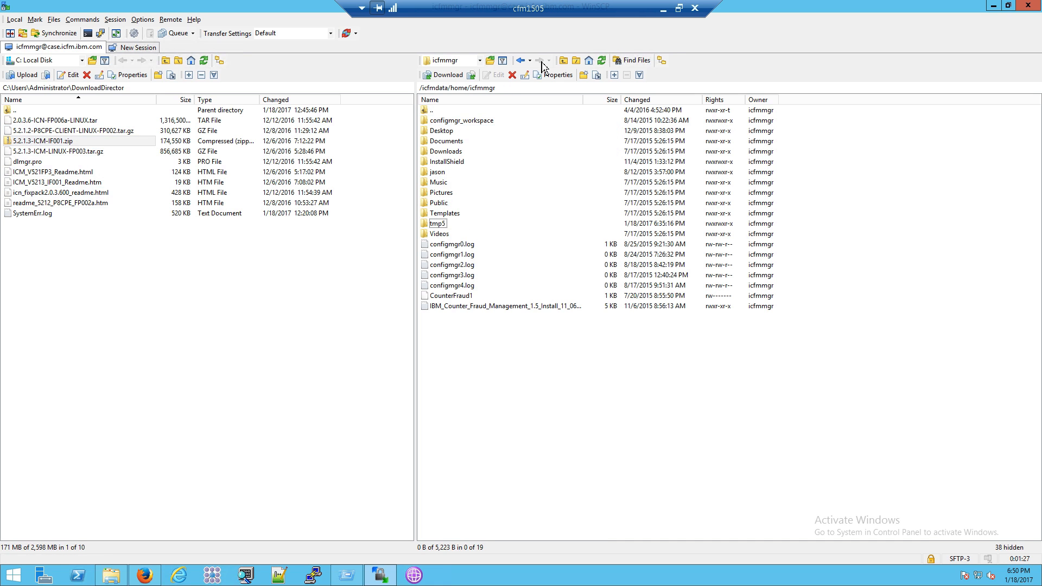
right_click(489, 329)
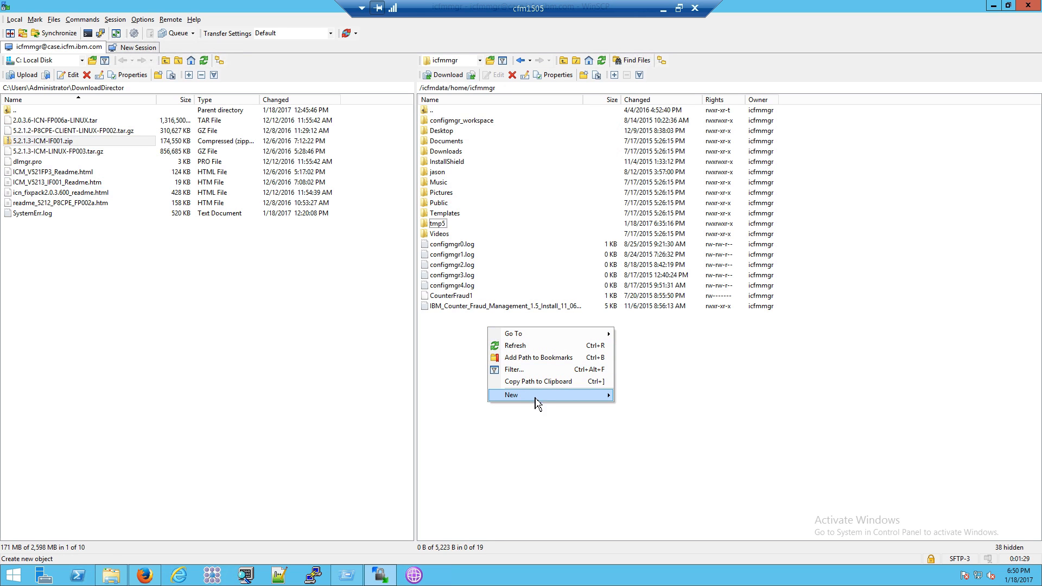
mouse_move(537, 395)
click(633, 410)
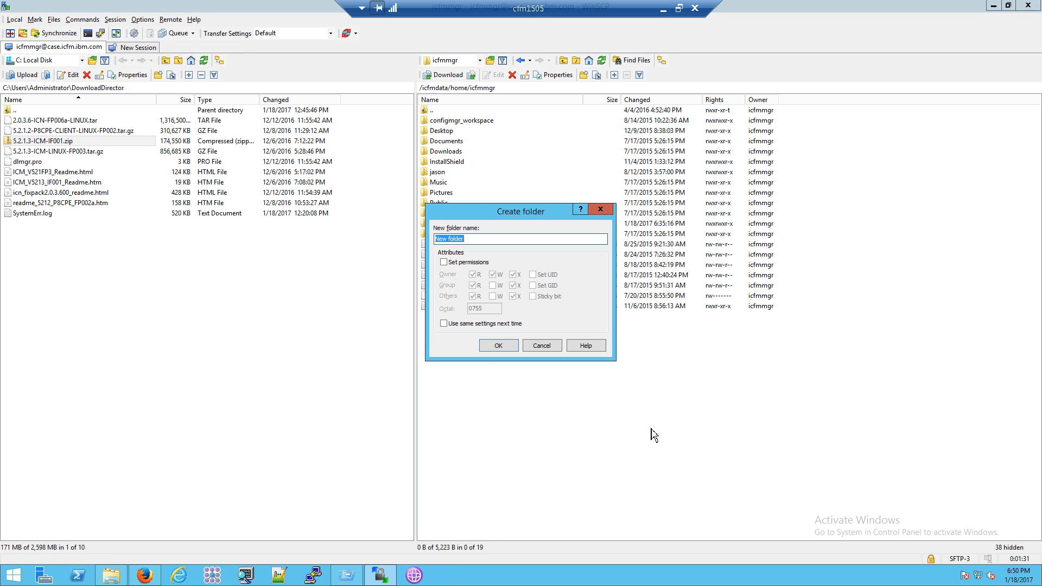
text(tmp)
key(Return)
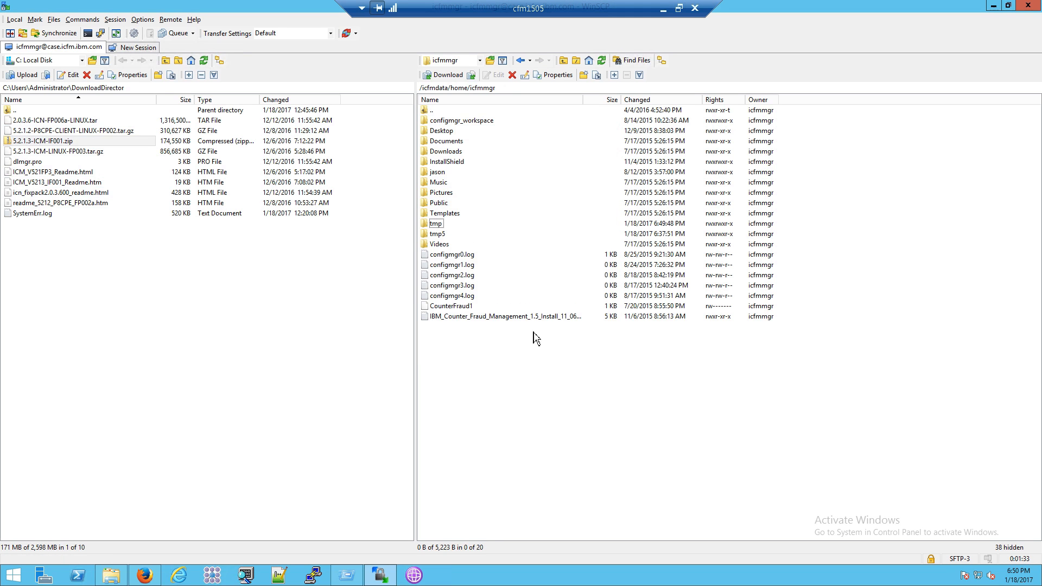
Upload 5.2.1.3-ICM-IF001.zip from the local DownloadDirector folder into /icfmdata/home/icfmmgr/tmp
double_click(434, 223)
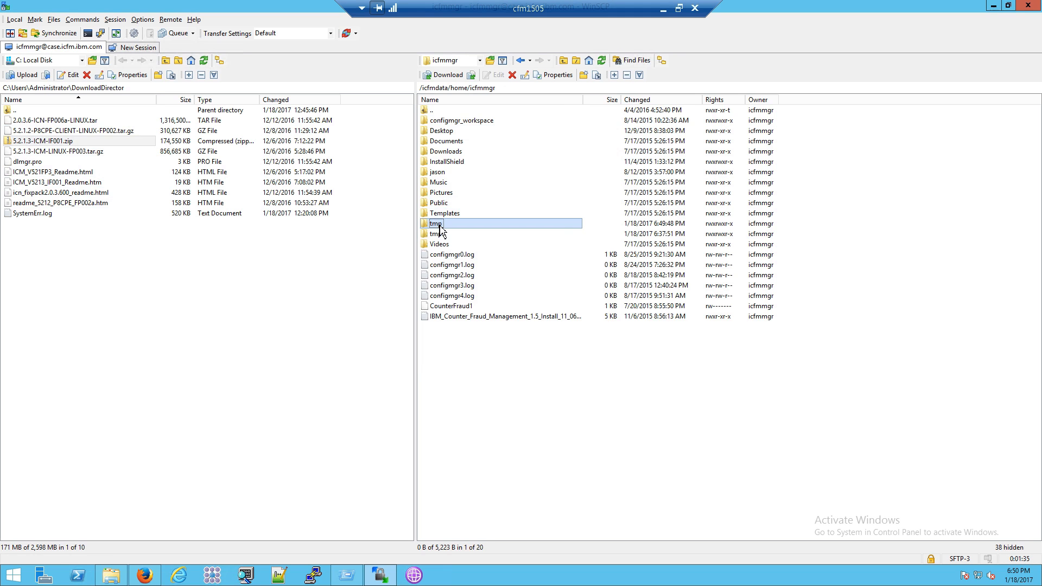
click(63, 143)
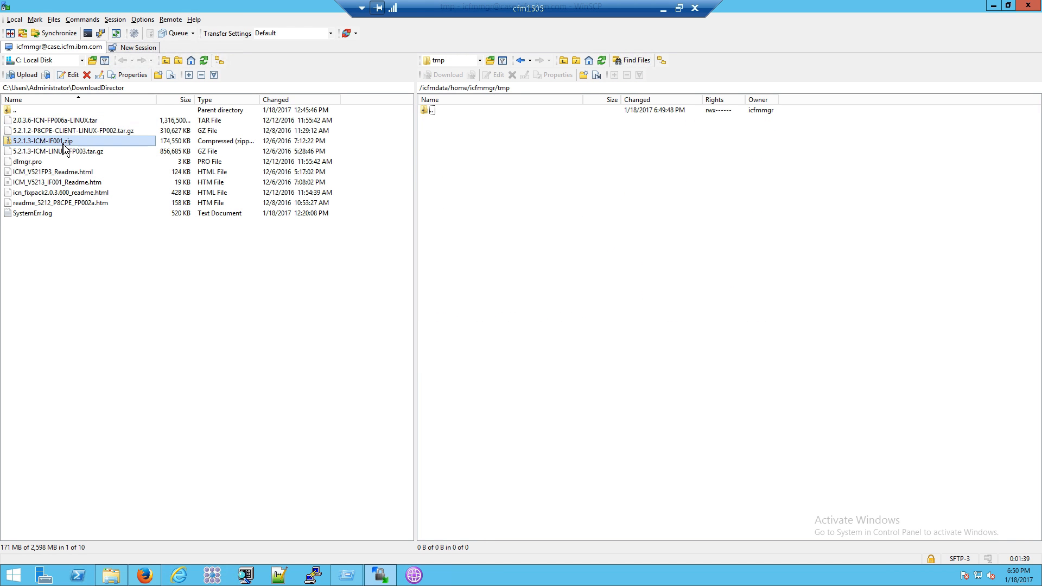
click(63, 145)
drag(52, 143, 481, 166)
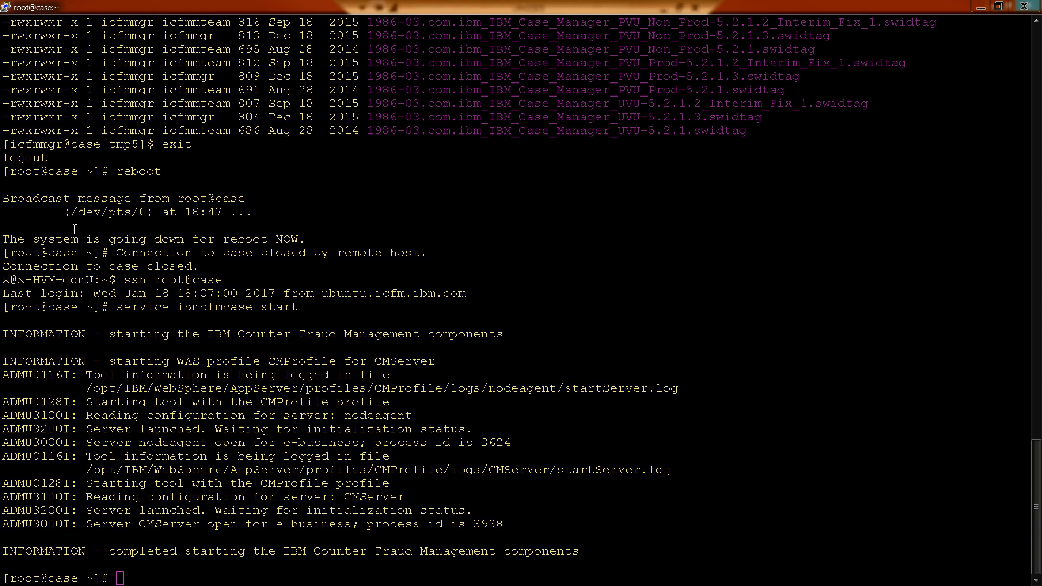
Switch to the SSH terminal, change to the icfmmgr account with su - icfmmgr and create the directory ~/tmp2
click(75, 229)
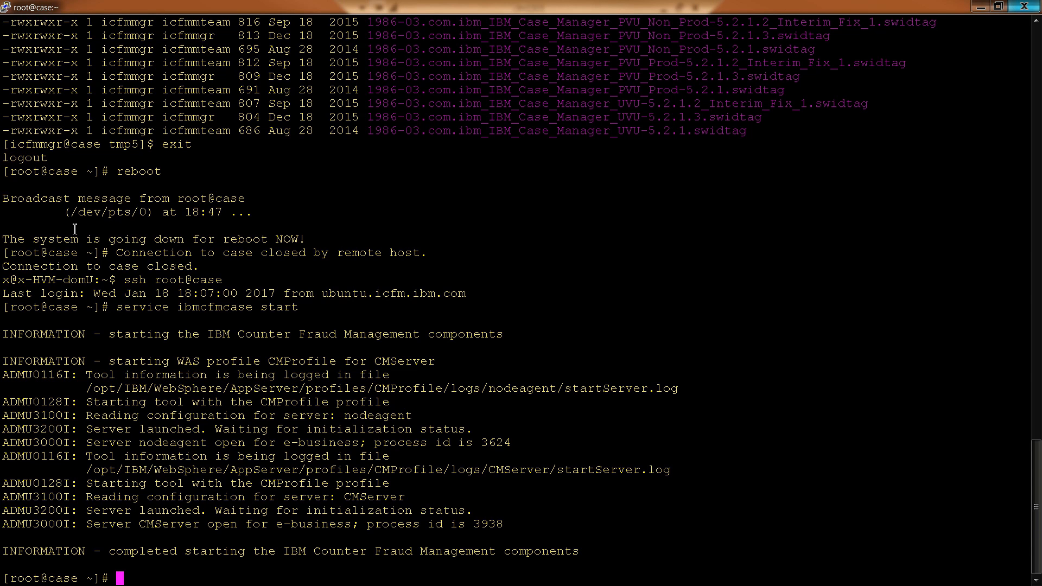
key(ctrl+r)
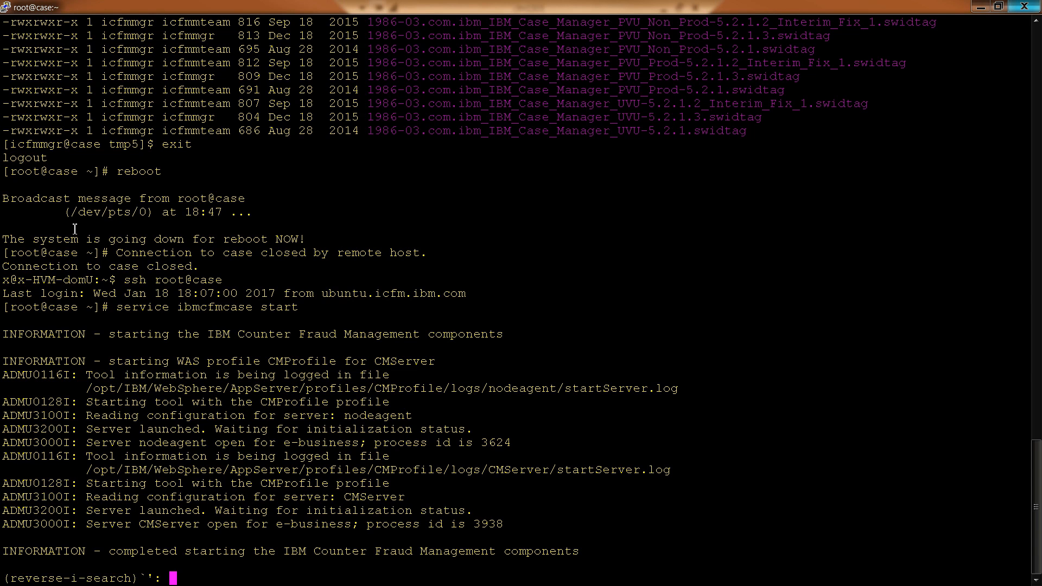
key(ctrl+c)
text(su - i)
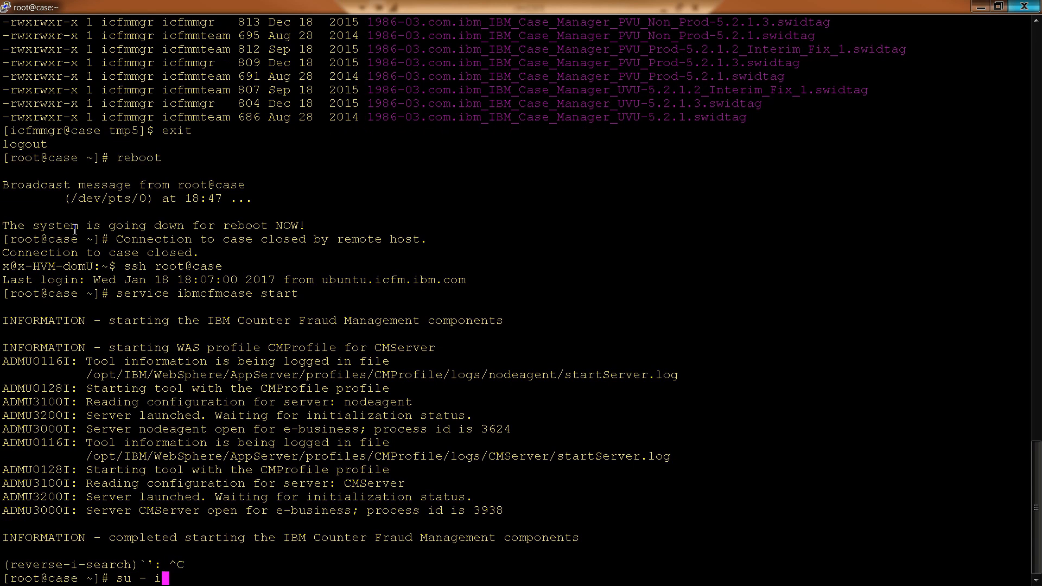
text(cfmmgr)
key(Return)
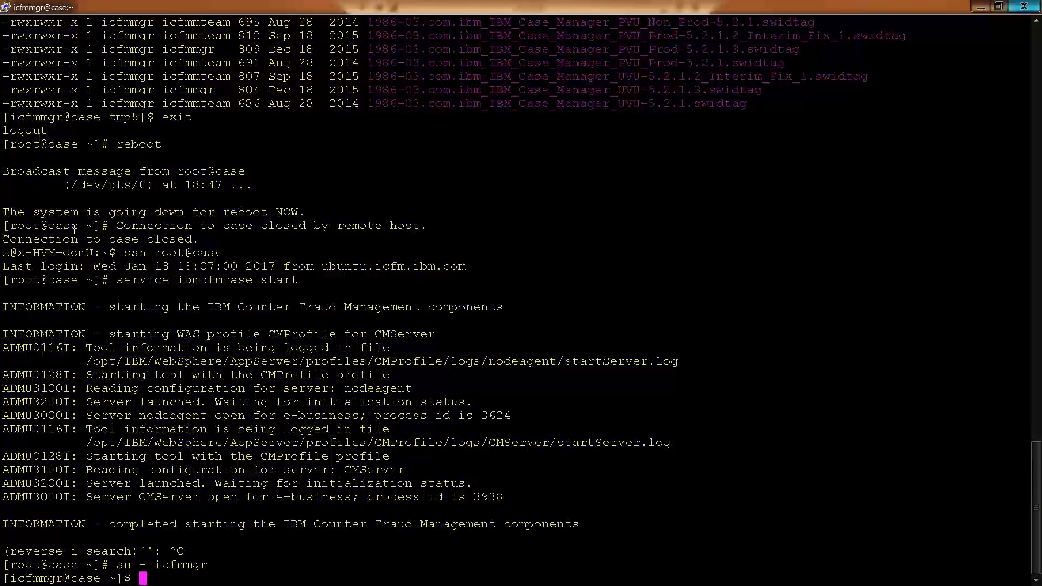
text(mkdir ~/tmp2)
key(Return)
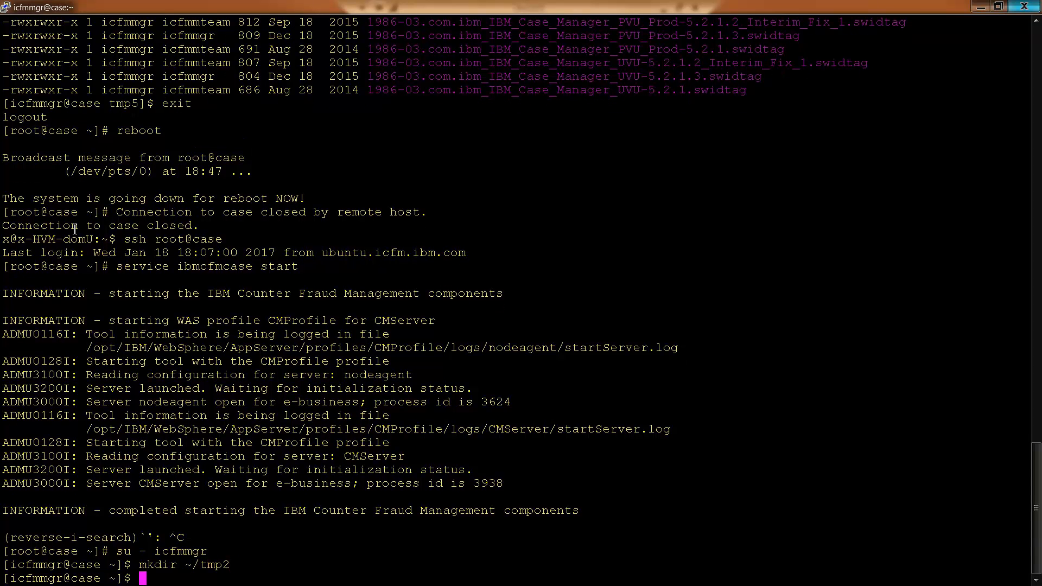
Go to ~/tmp, list its contents and unzip 5.2.1.3-ICM-IF001.zip there
text(cd)
text(~/tmp)
key(Return)
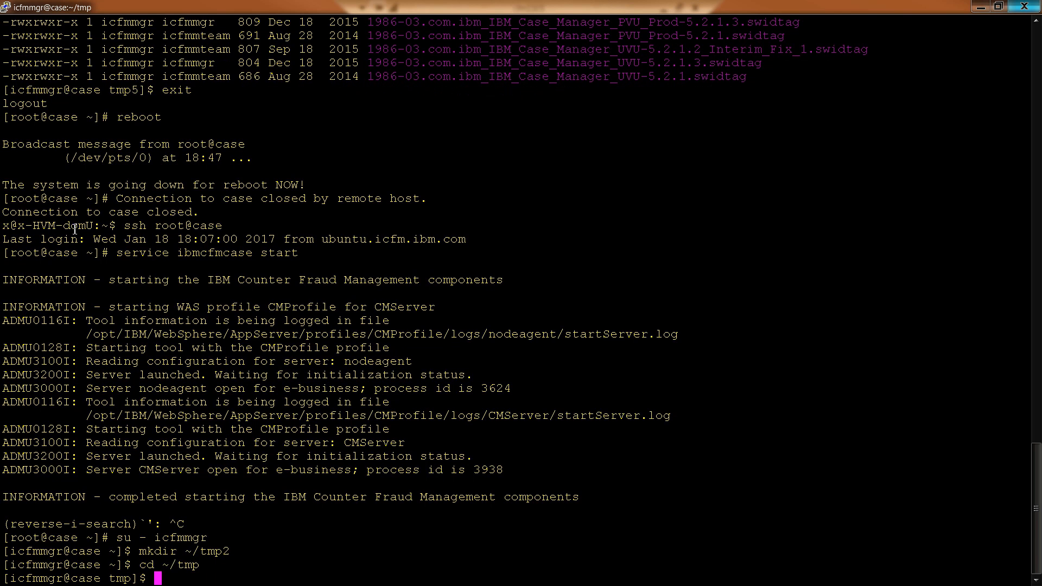
text(ll)
key(Return)
text(unzip)
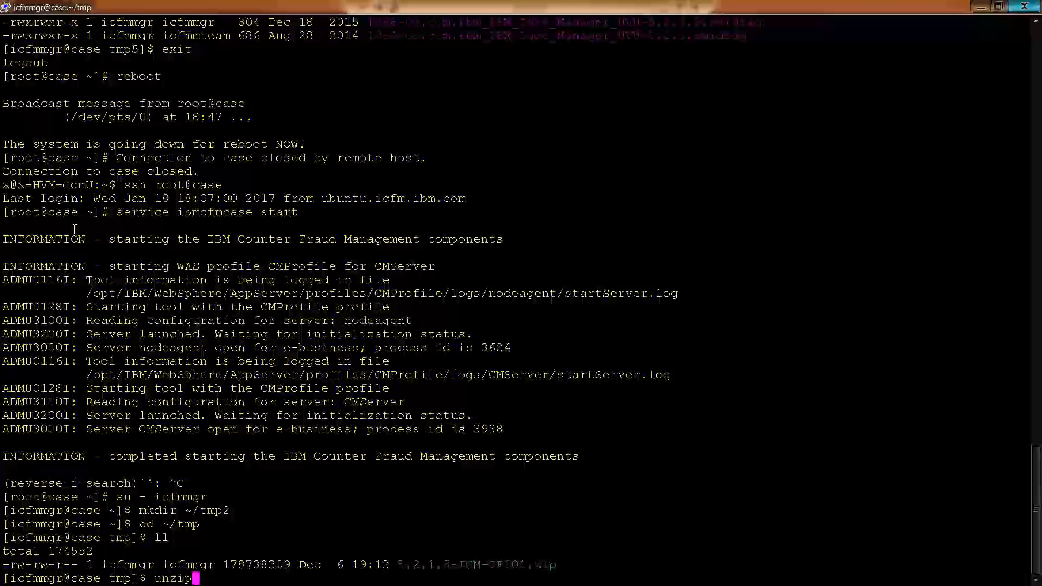
text( 5)
key(Tab)
key(Return)
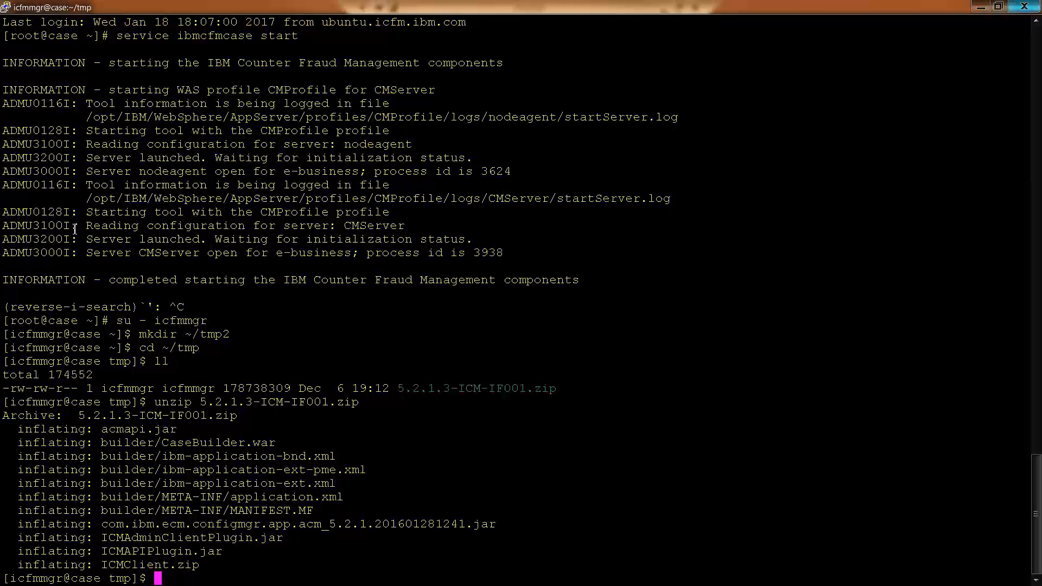
Return to the root shell and run service ibmcfmcase stop
text(exit)
key(Return)
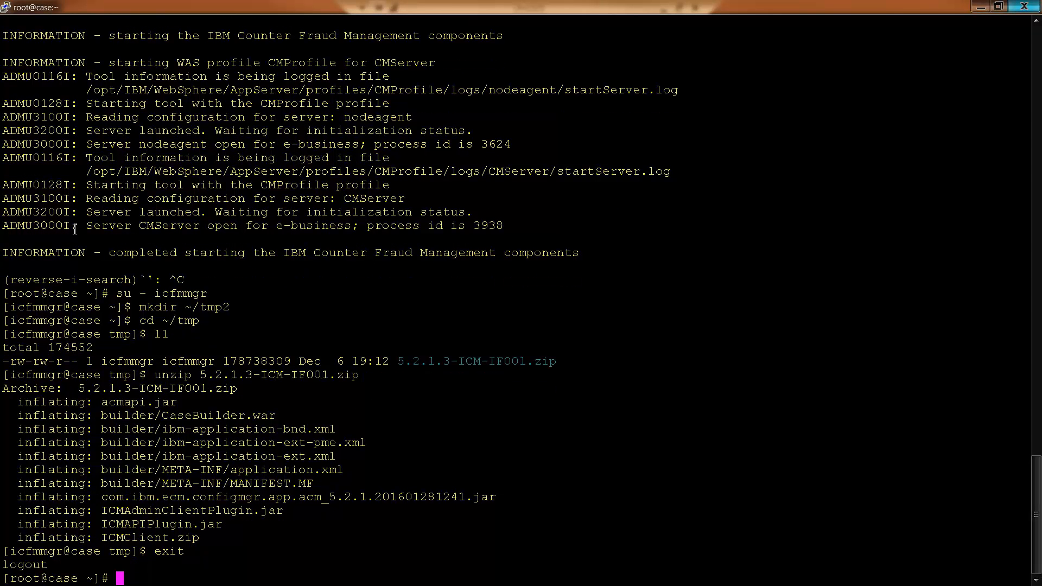
key(ctrl+r)
text(stop)
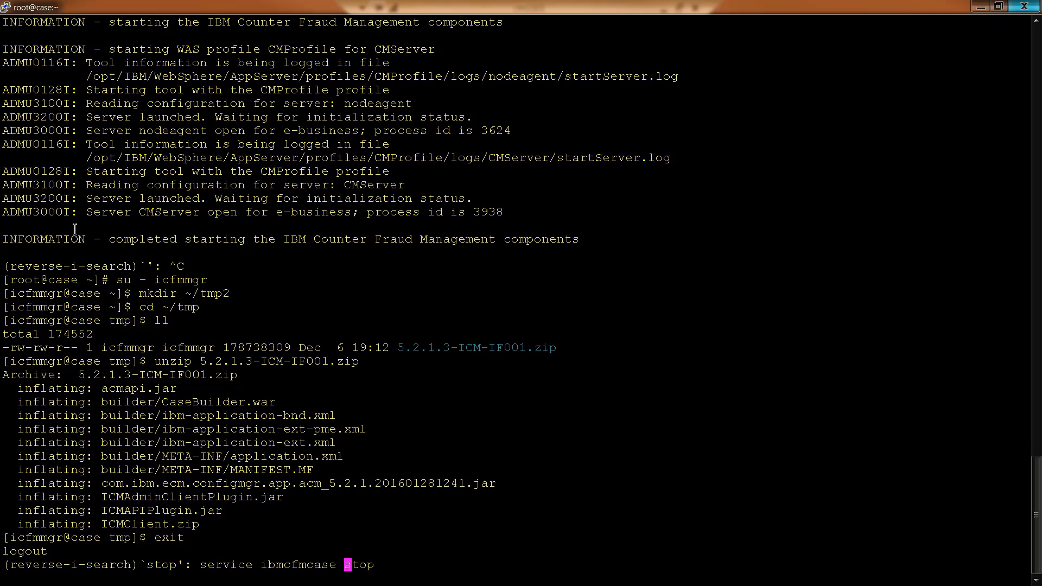
key(Return)
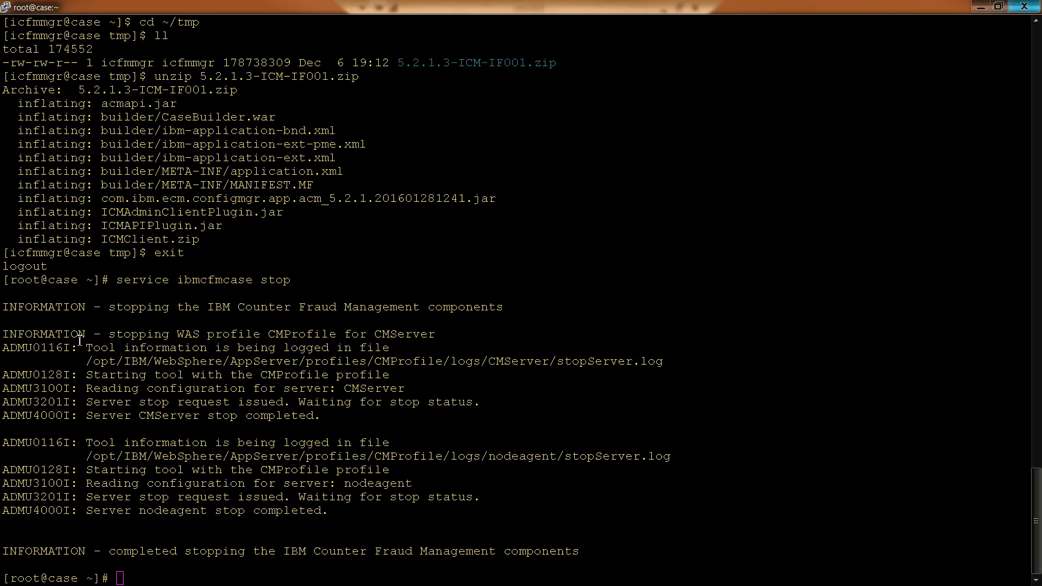
As icfmmgr, back up the CaseManagement builder files, both acmapi.jar files, the configmgr plugin jar, ICMAPIPlugin.jar, ICMAdminClientPlugin.jar and ICMClient.zip into ~/tmp2
text(su - icfmmgr)
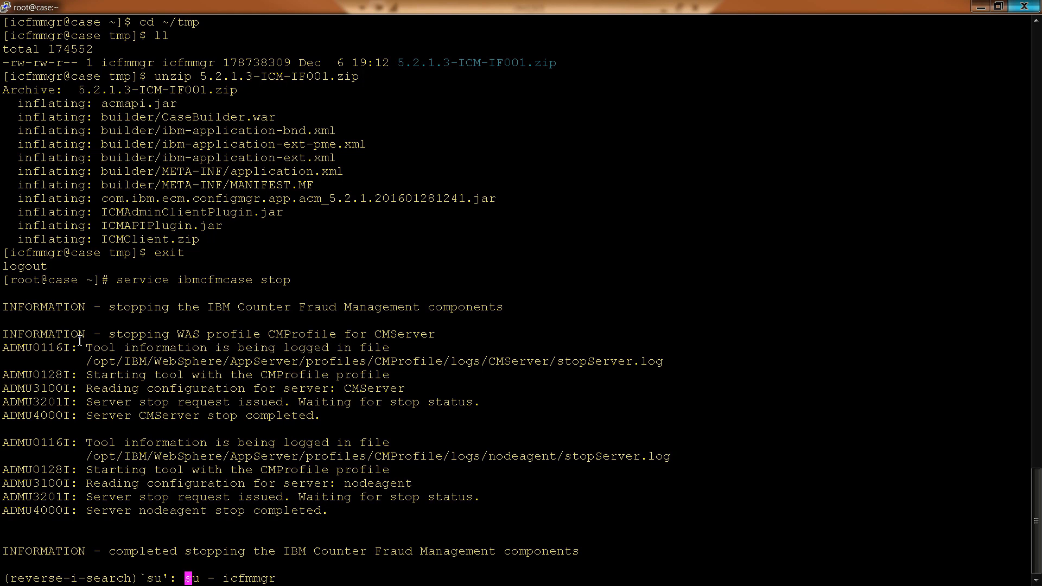
key(Return)
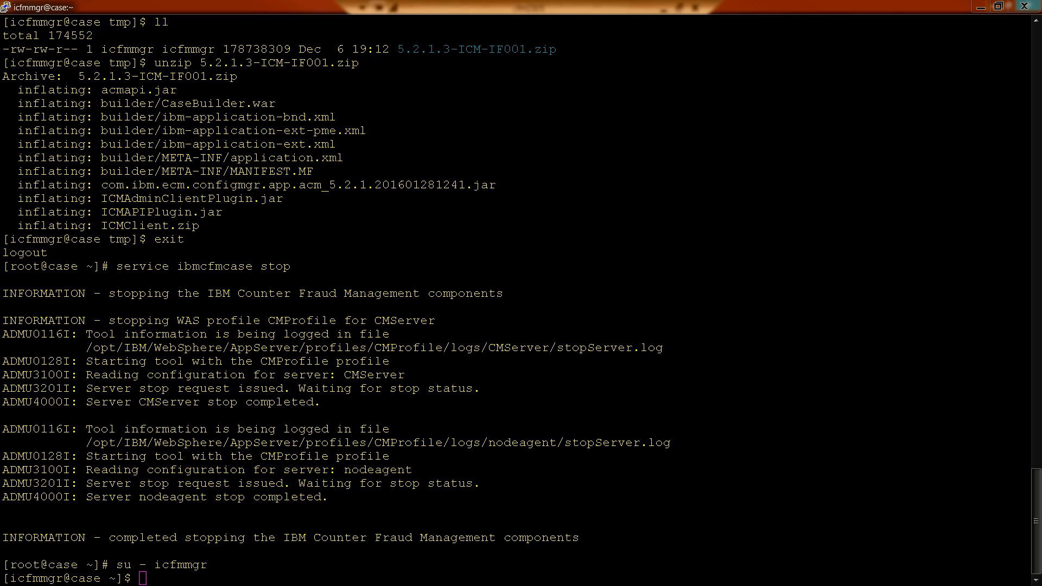
click(74, 338)
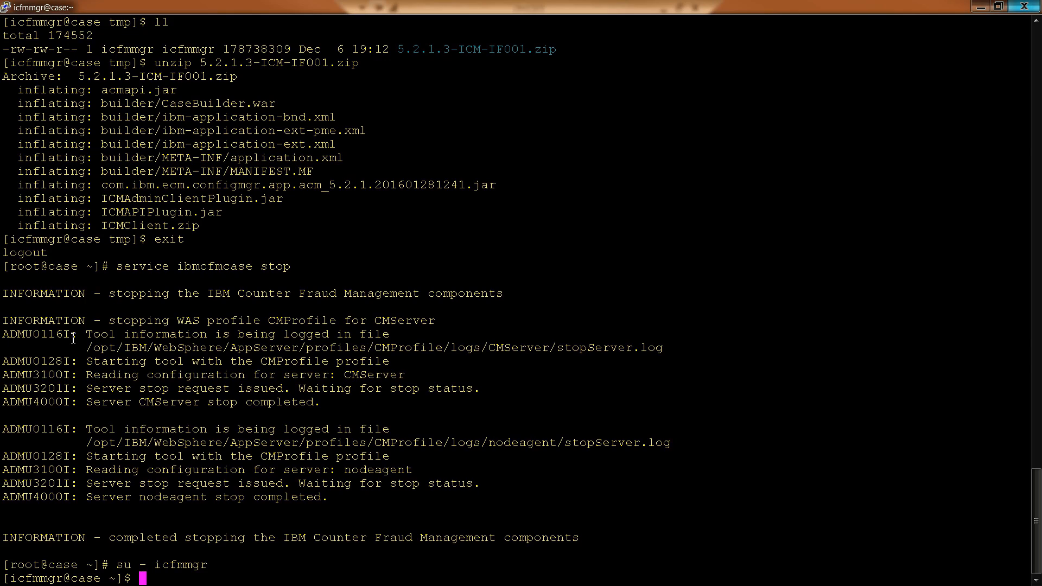
right_click(73, 338)
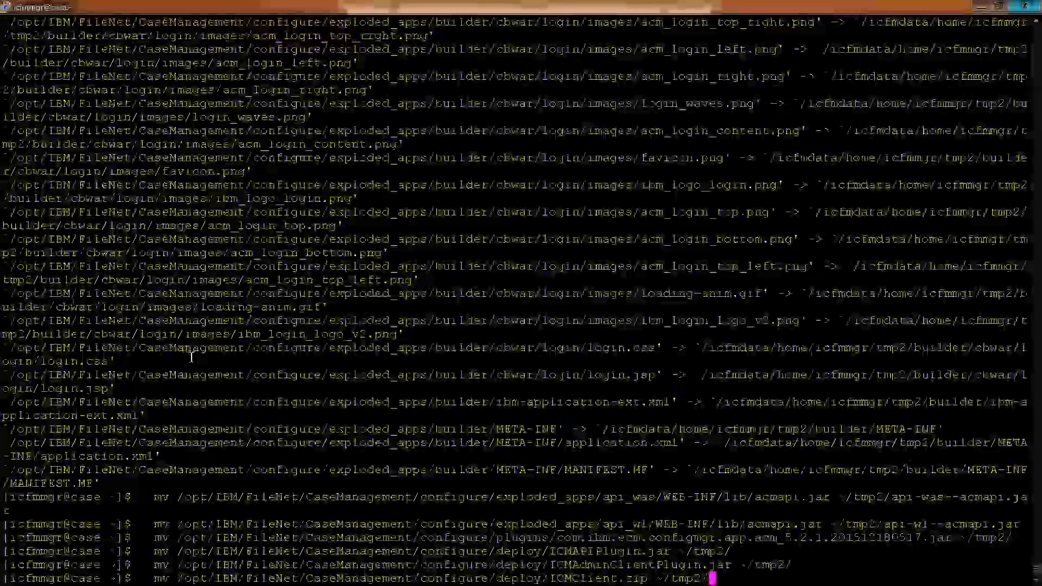
key(Return)
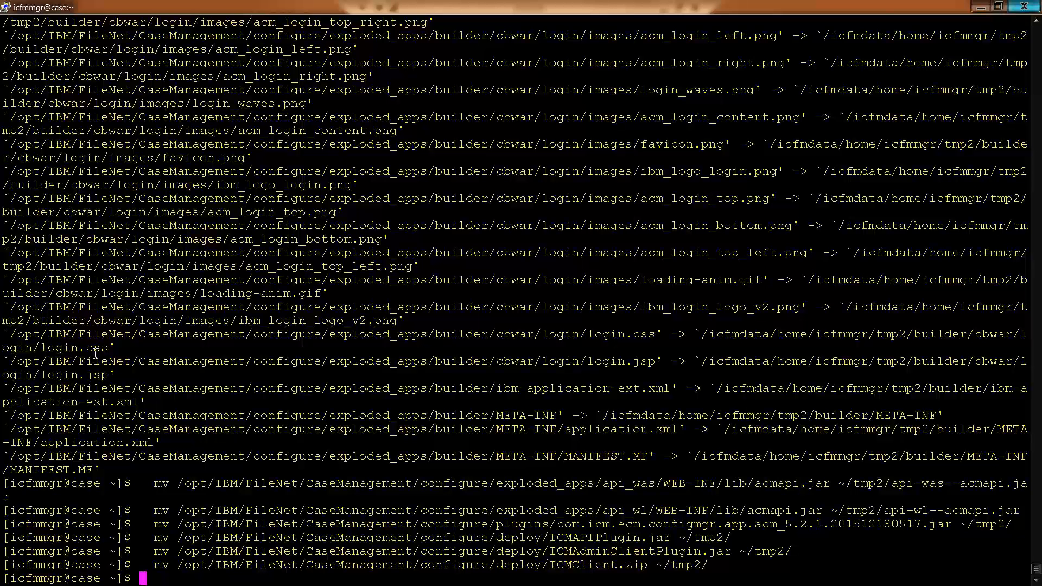
From ~/tmp, run rsync -Pavv ~/tmp/builder/ /opt/IBM/FileNet/CaseManagement/configure/exploded_apps/builder/
text(cd ~/tmp)
key(Return)
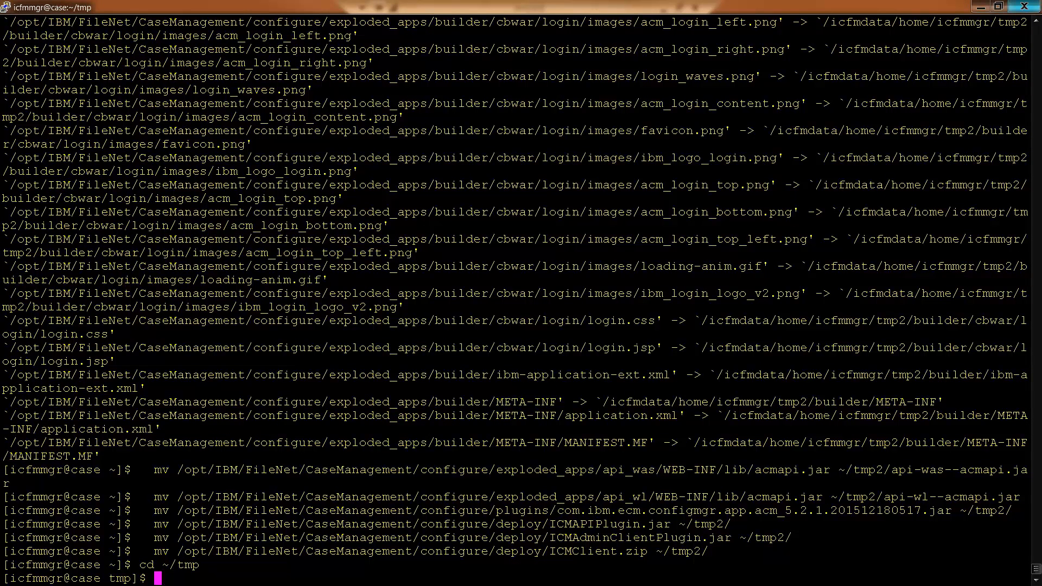
key(alt+Tab)
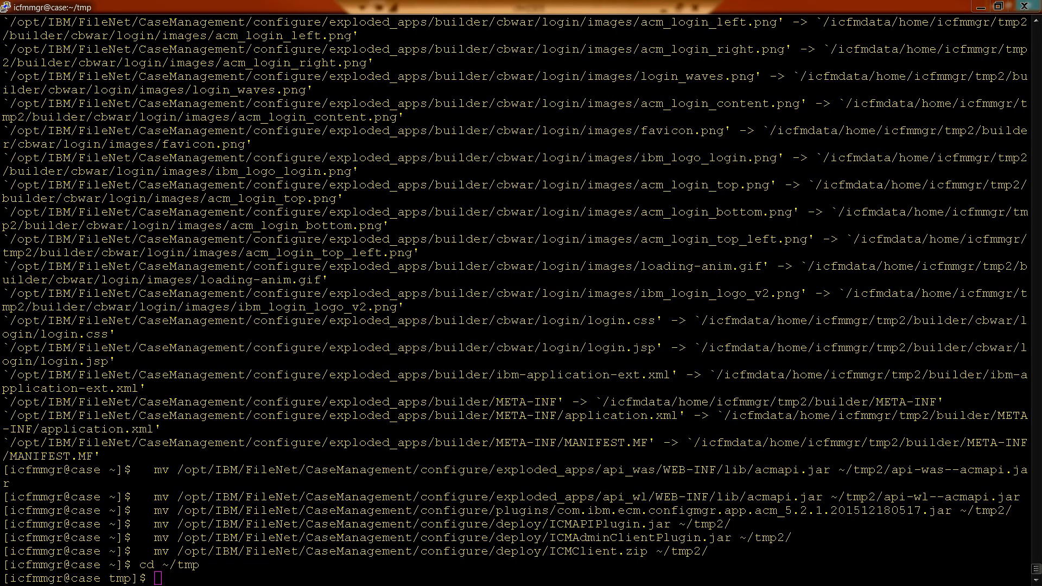
right_click(292, 390)
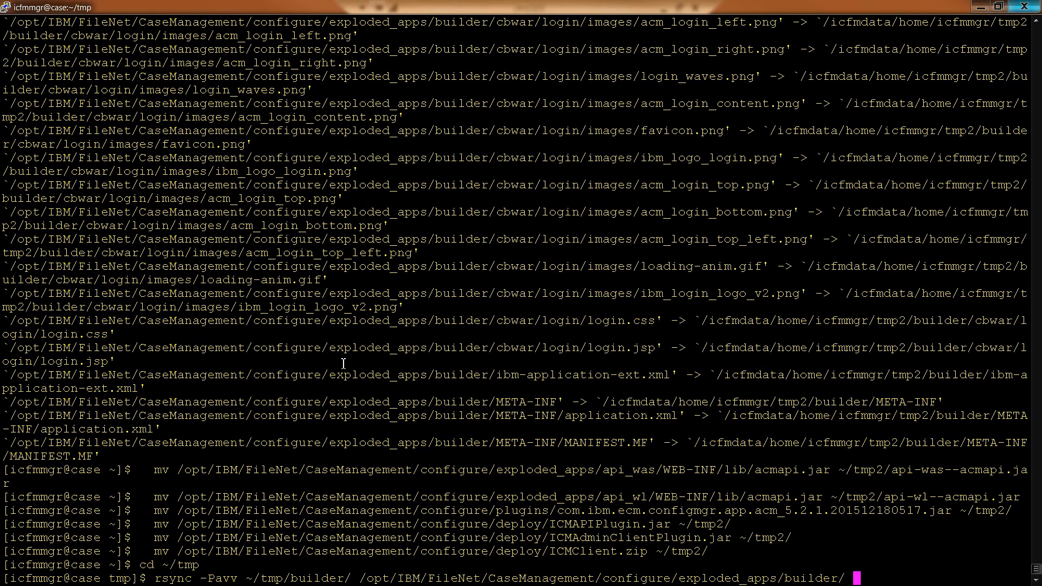
key(Return)
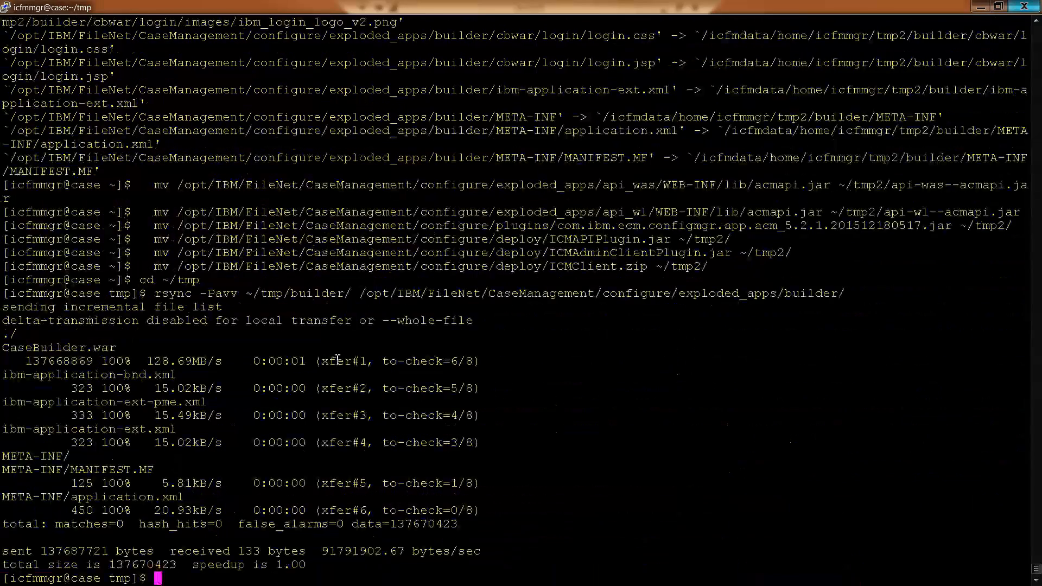
Paste and run the prepared commands that extract CaseBuilder.war into the exploded_apps/builder/cbwar folder
key(alt+Tab)
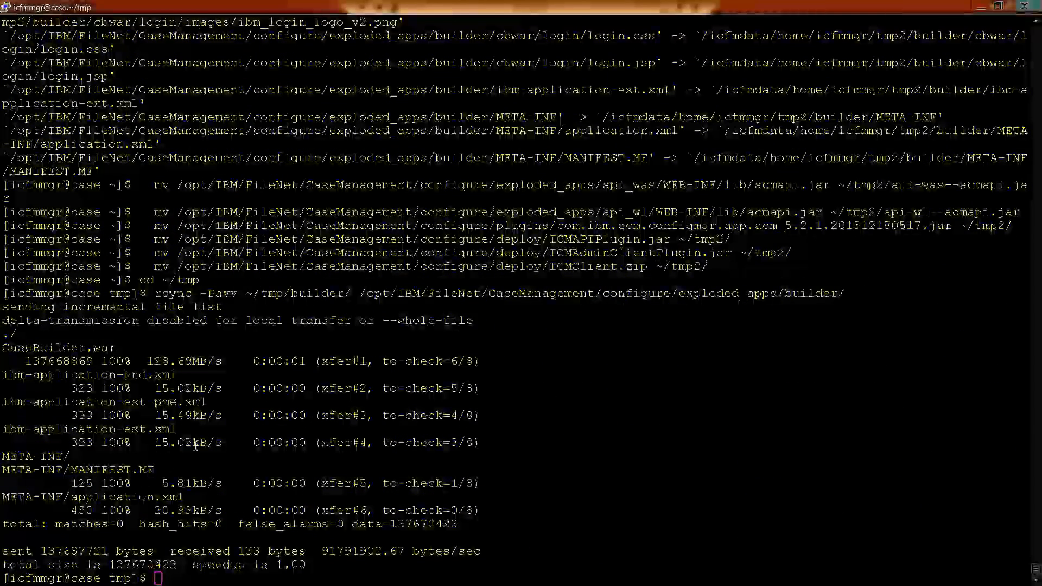
click(209, 436)
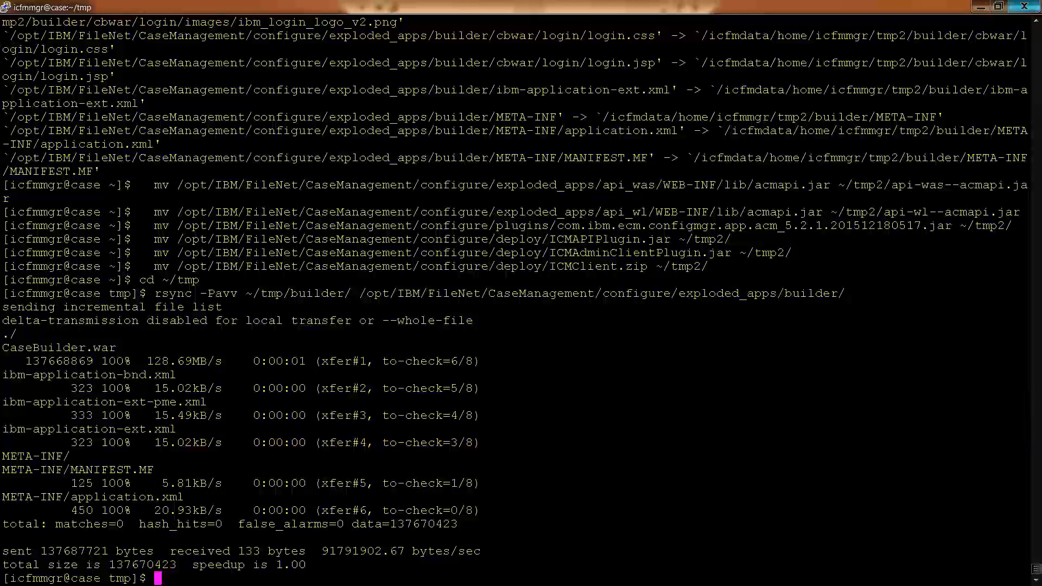
key(alt+Tab)
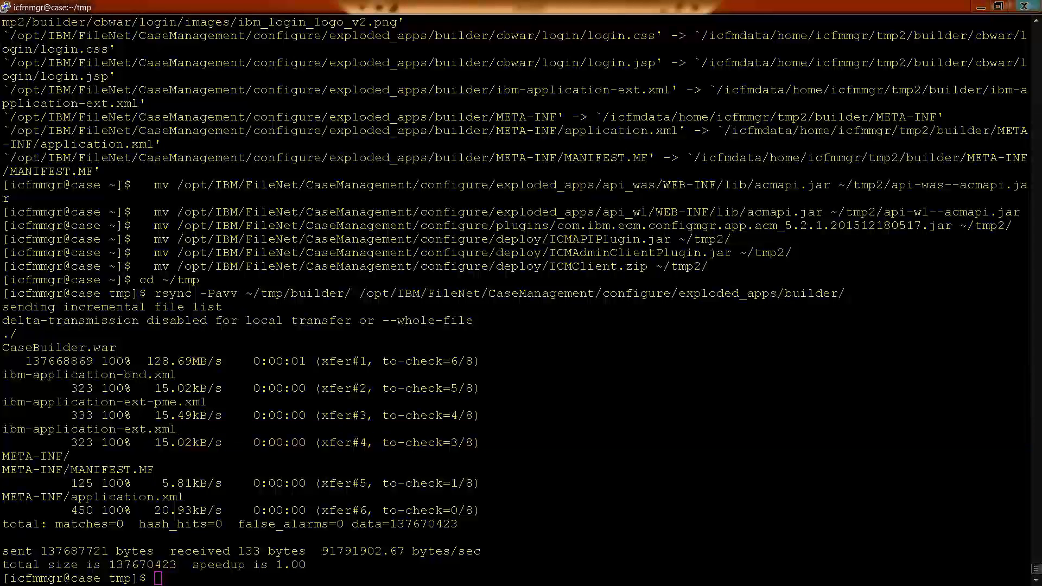
right_click(28, 416)
key(Return)
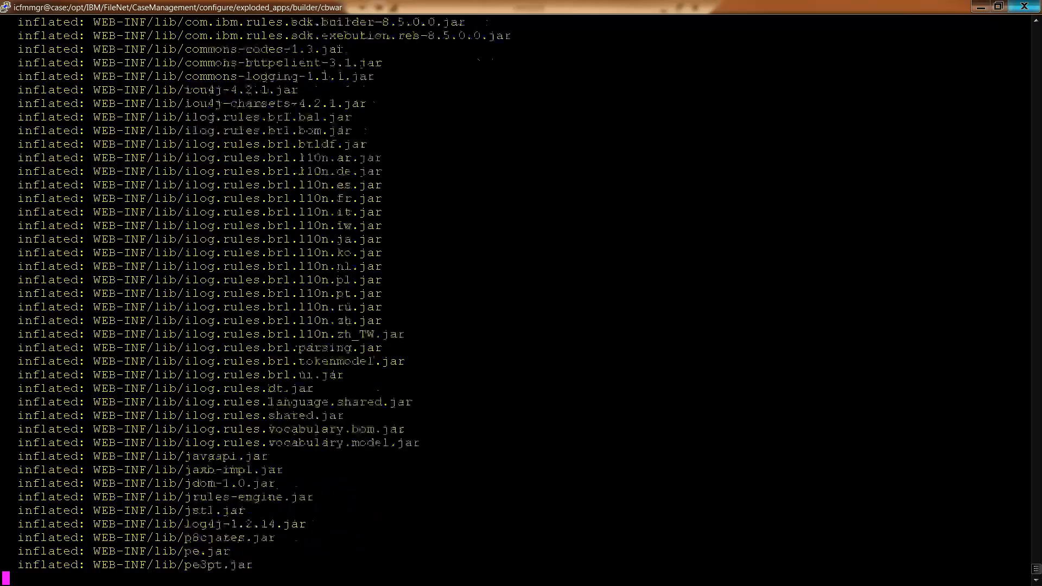
Copy acmapi.jar to the api_was and api_wl lib folders, the new configmgr jar to plugins, and ICMAPIPlugin.jar and ICMAdminClientPlugin.jar to deploy
key(alt+Tab)
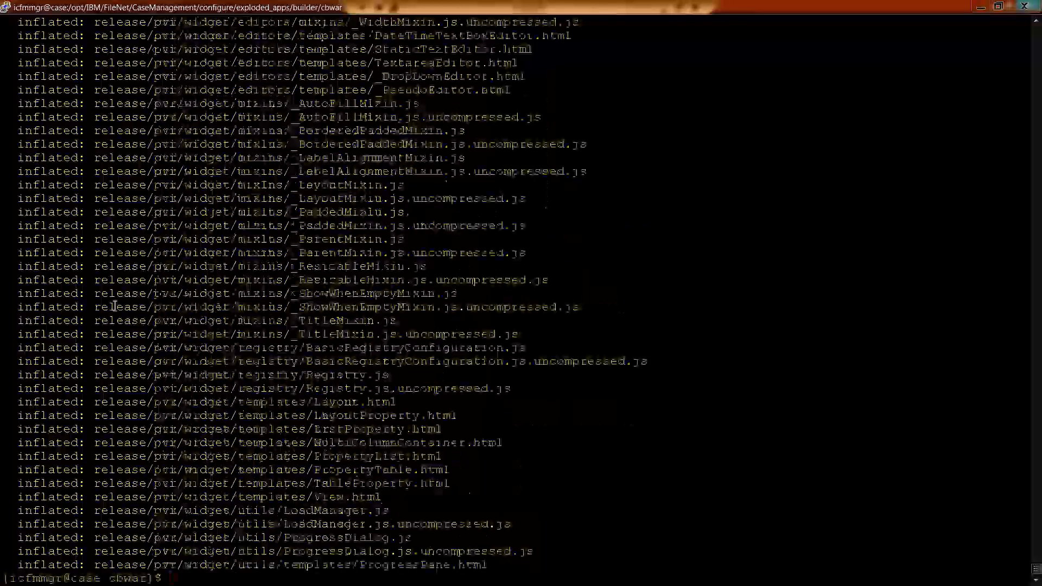
right_click(124, 304)
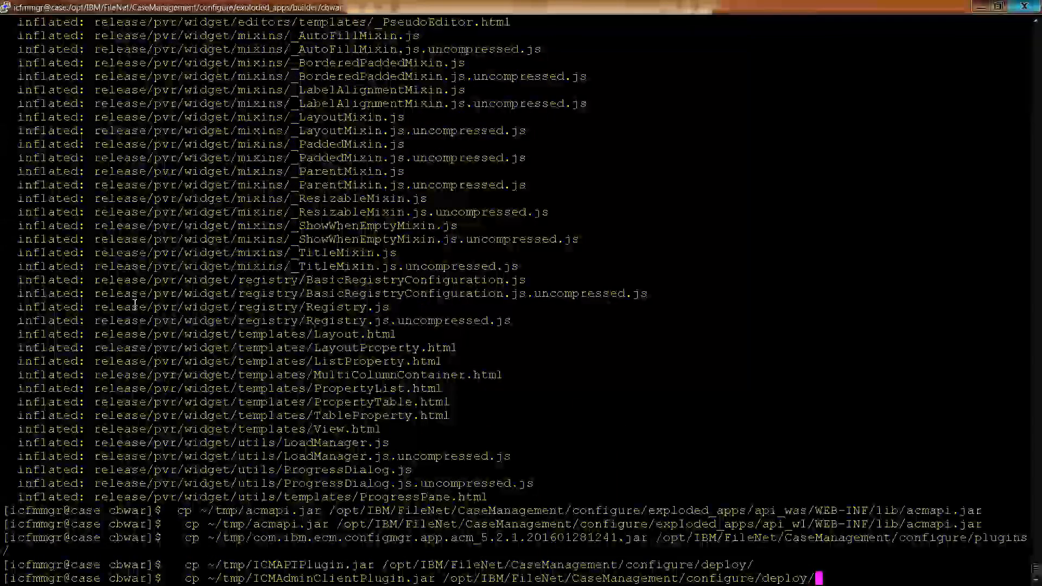
key(Return)
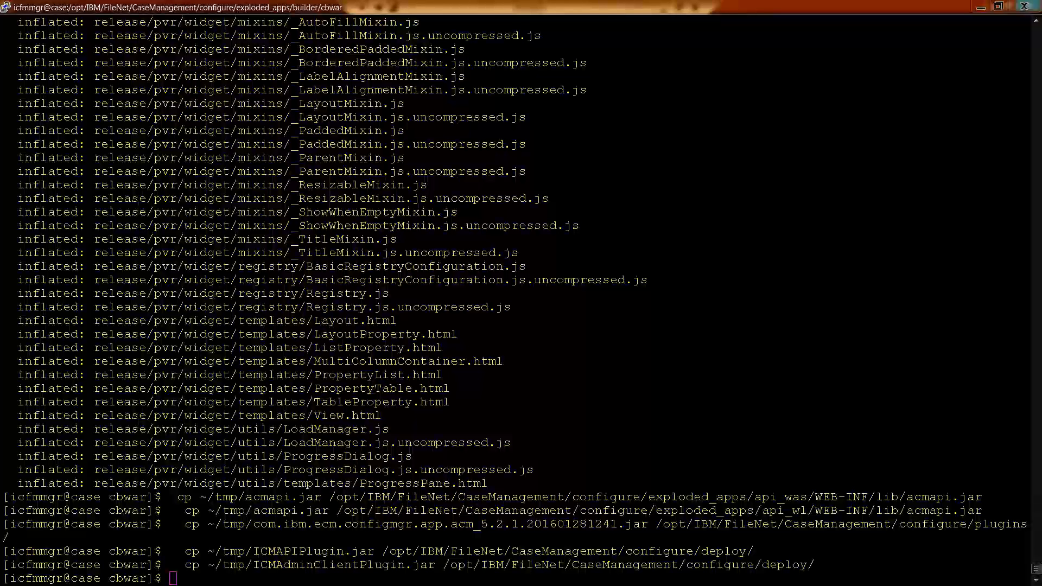
Exit to the root shell and run service ibmcfmcase start
click(183, 421)
text(exit)
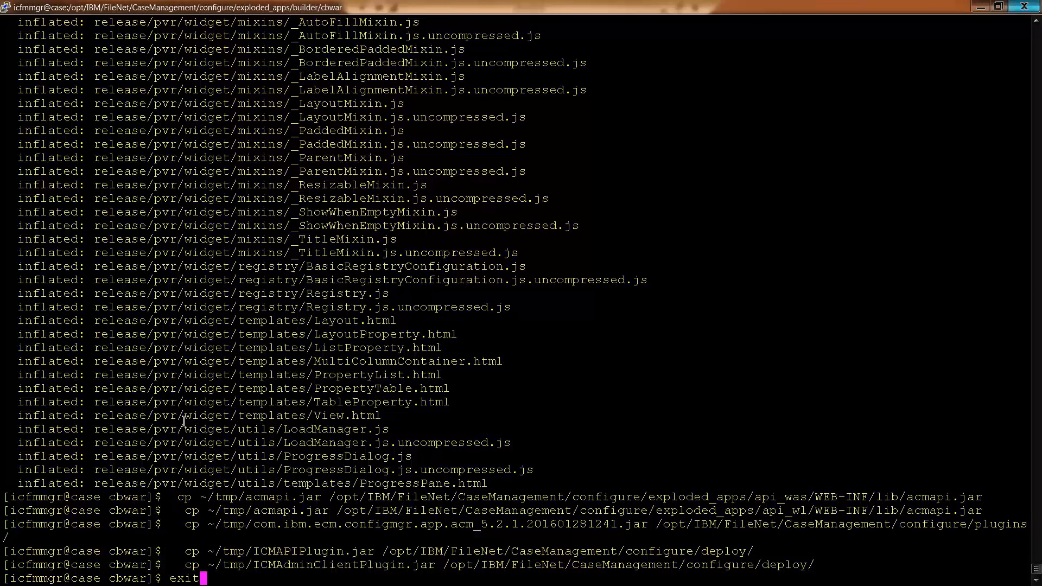
key(Return)
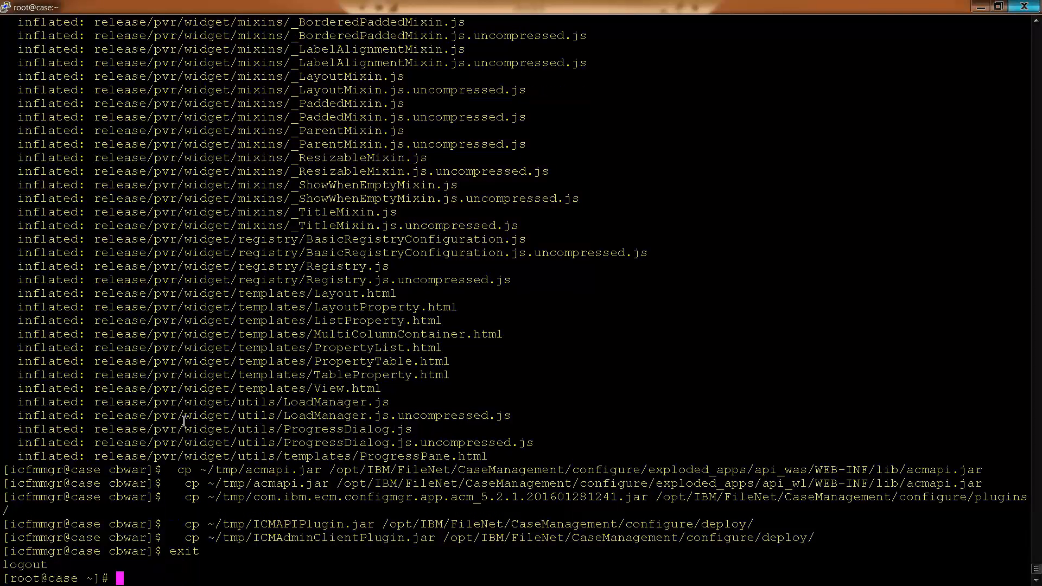
key(Up)
key(Up)
key(Down)
key(Up)
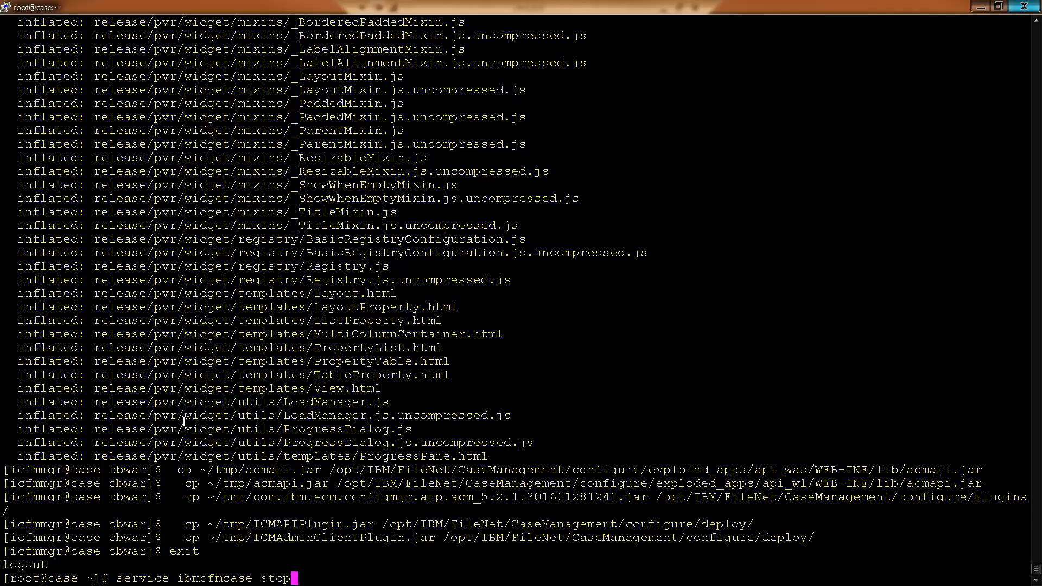
key(BackSpace)
key(BackSpace)
text(art)
key(Return)
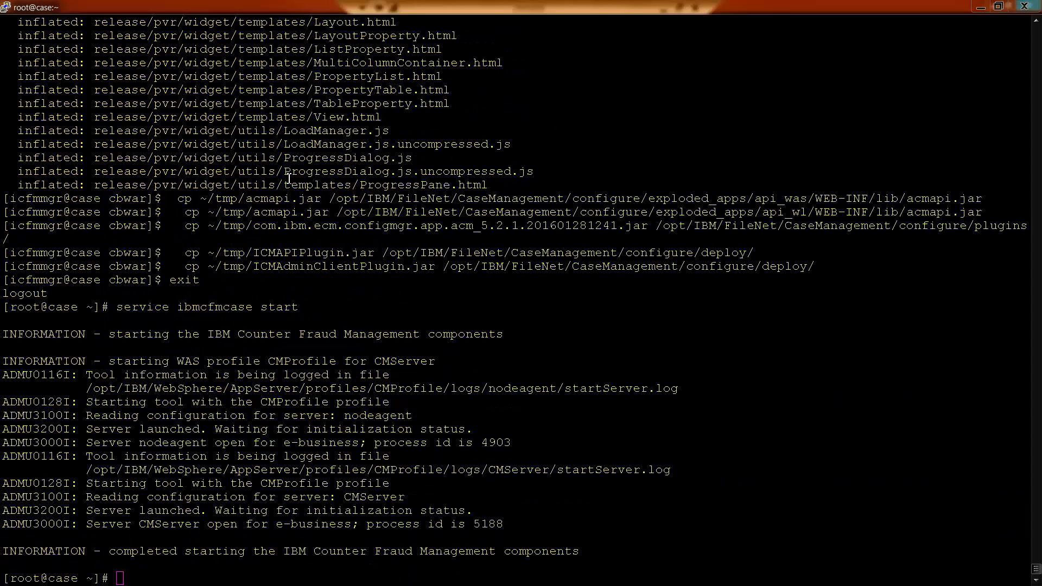
Switch to the icfmmgr account and run ll /opt/IBM/FileNet/ContentEngine/properties/version | grep Engine | grep -v PVU
text(su)
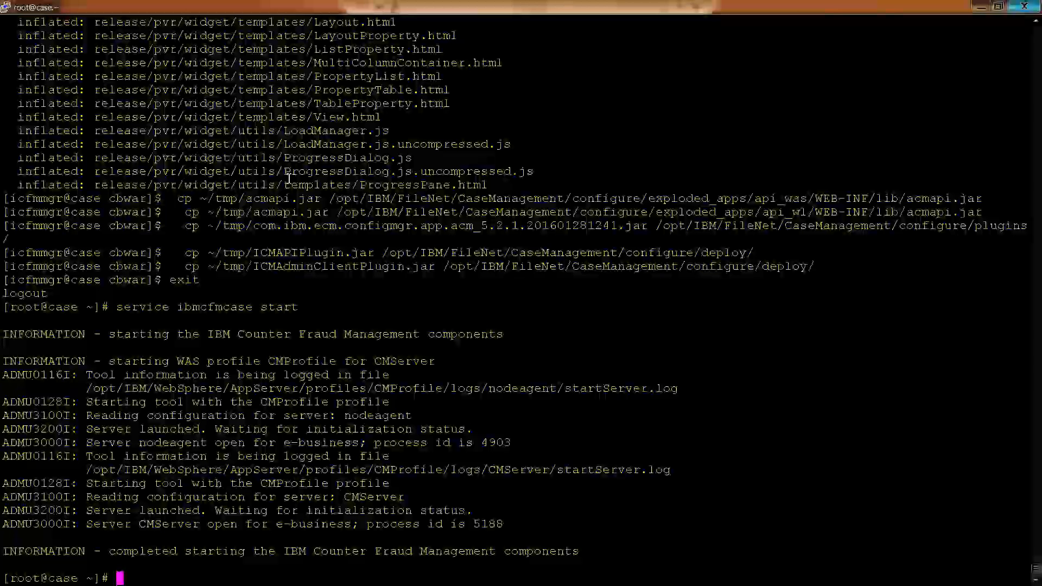
text( - ic)
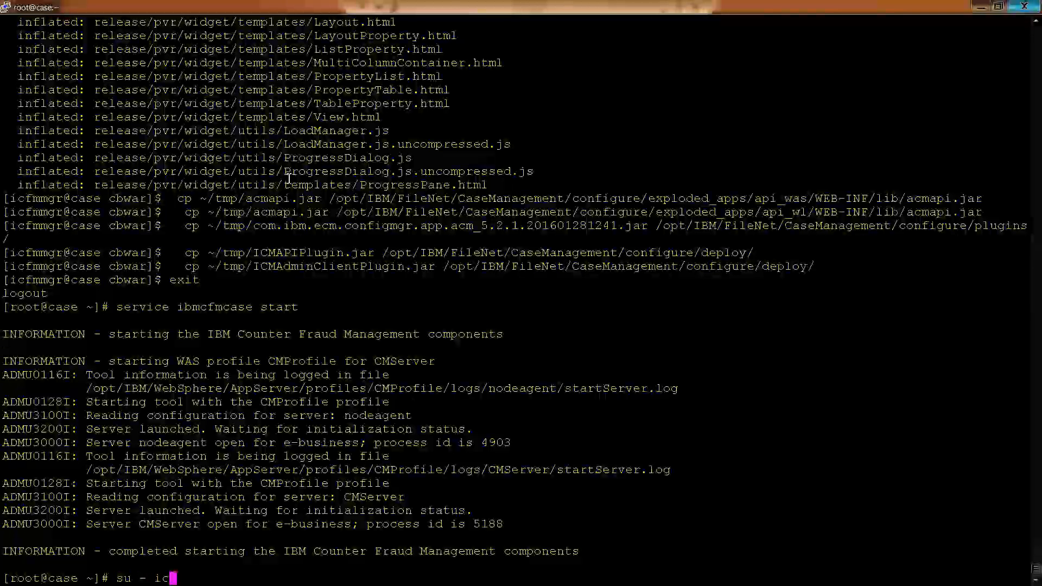
text(fmmgr)
key(Return)
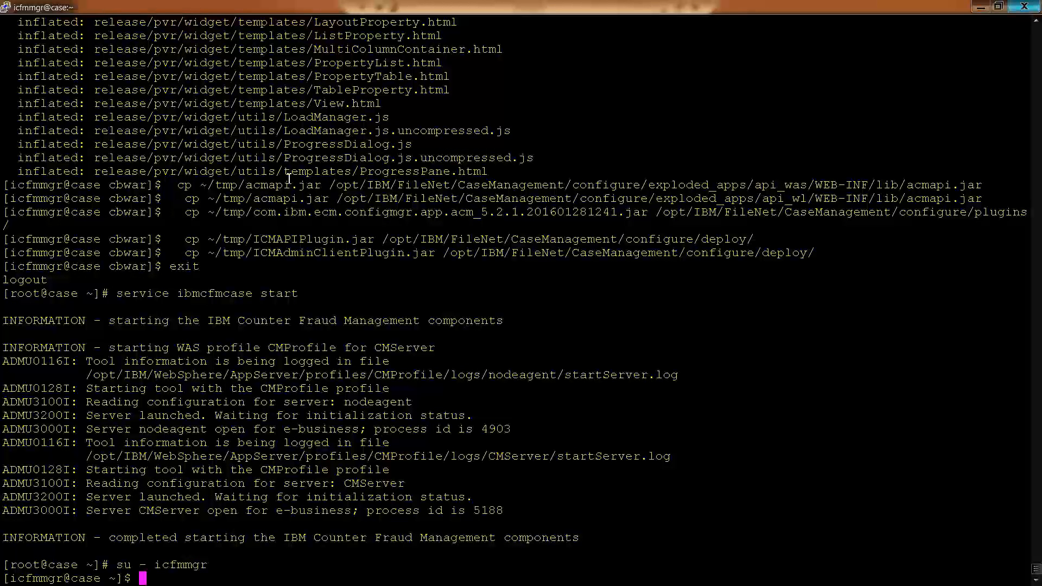
right_click(523, 295)
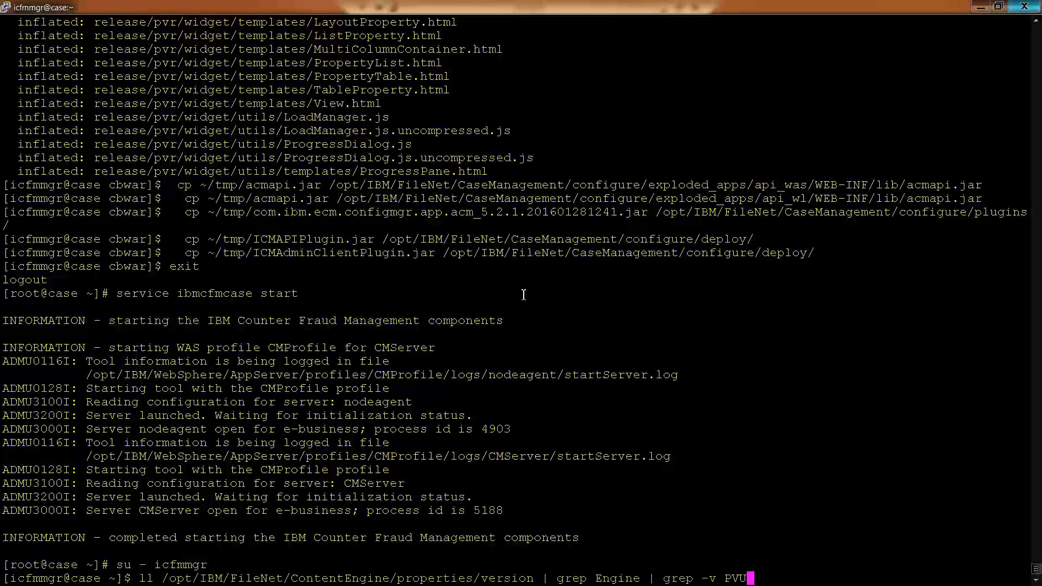
key(Return)
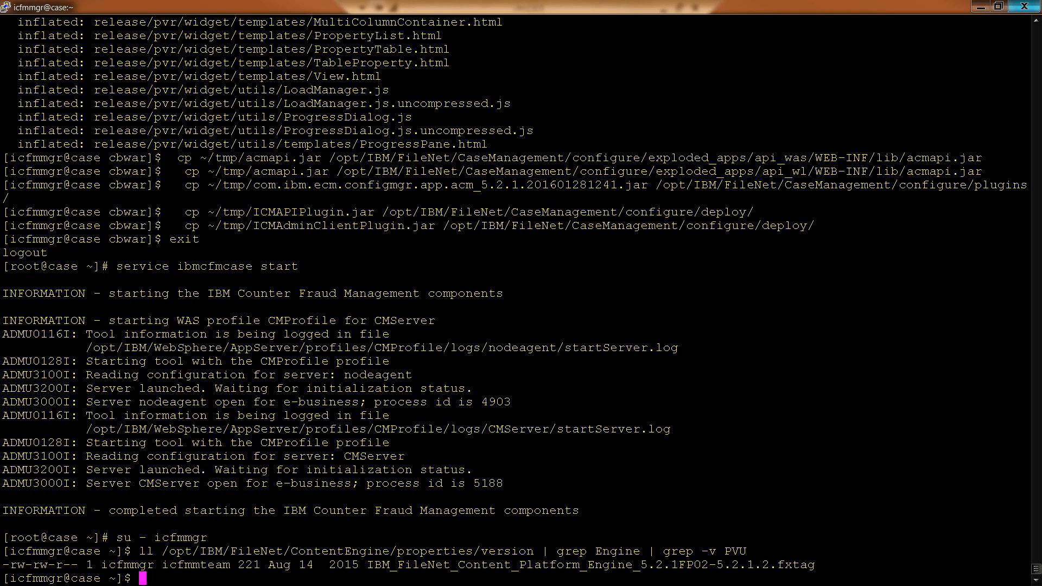
Paste and run the prepared mkdir ~/tmp3 command
key(alt+Tab)
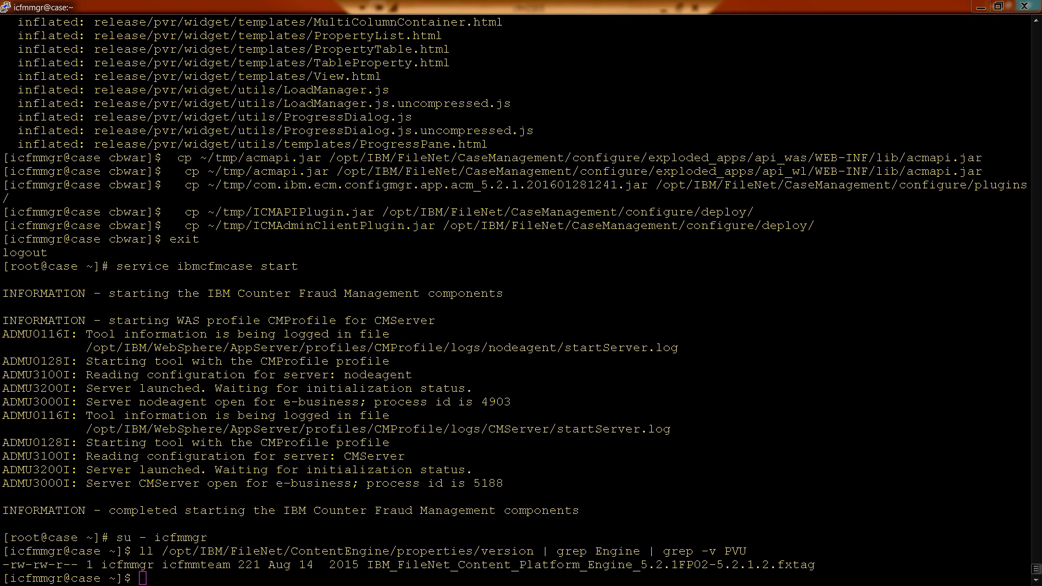
right_click(154, 369)
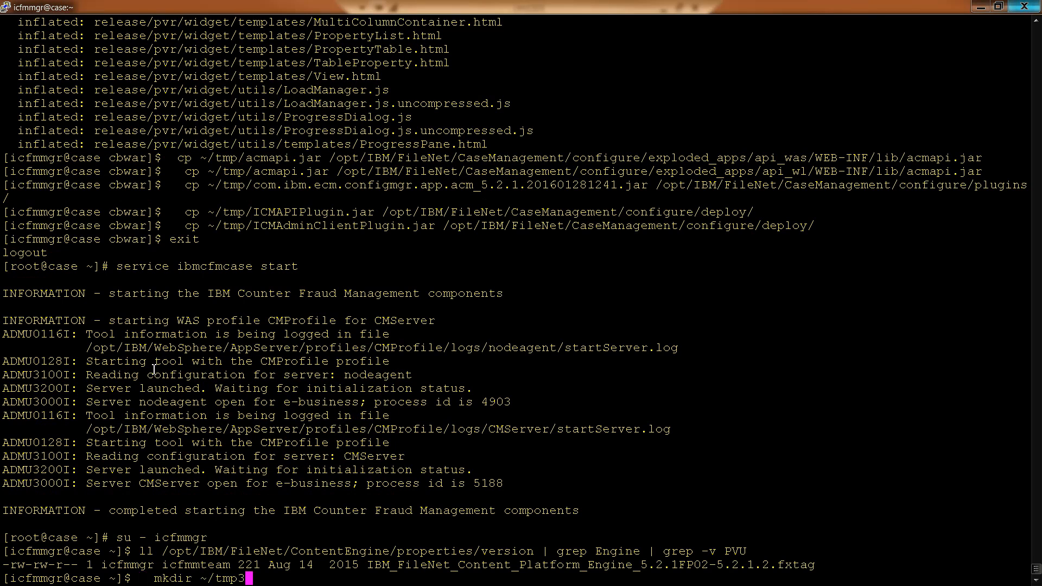
key(Return)
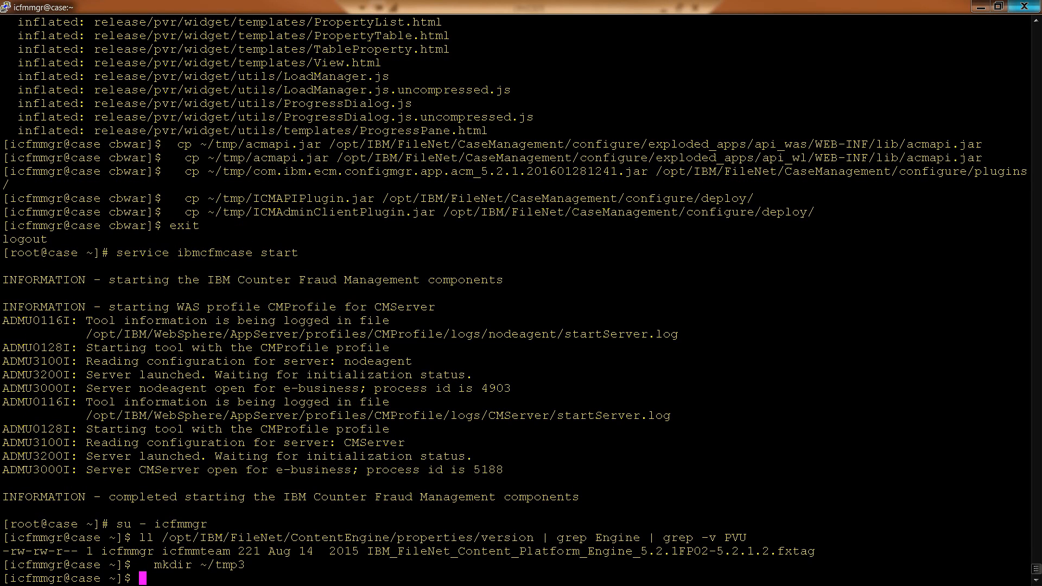
Switch to WinSCP and upload 5.2.1.2-P8CPE-CLIENT-LINUX-FP002.tar.gz from DownloadDirector to /icfmdata/home/icfmmgr/tmp3, refreshing the remote home folder first
key(alt+Tab)
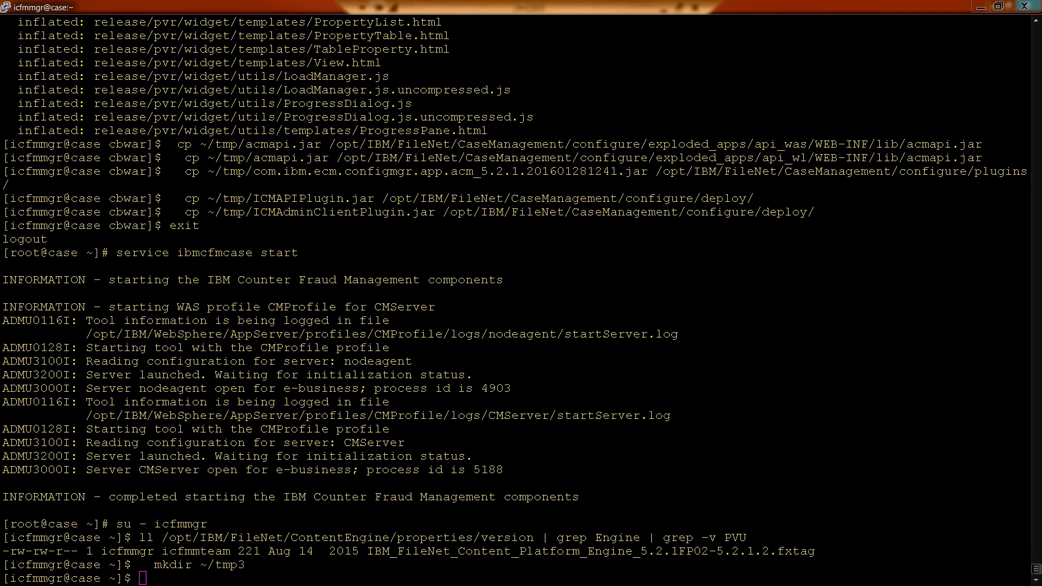
key(alt+Tab)
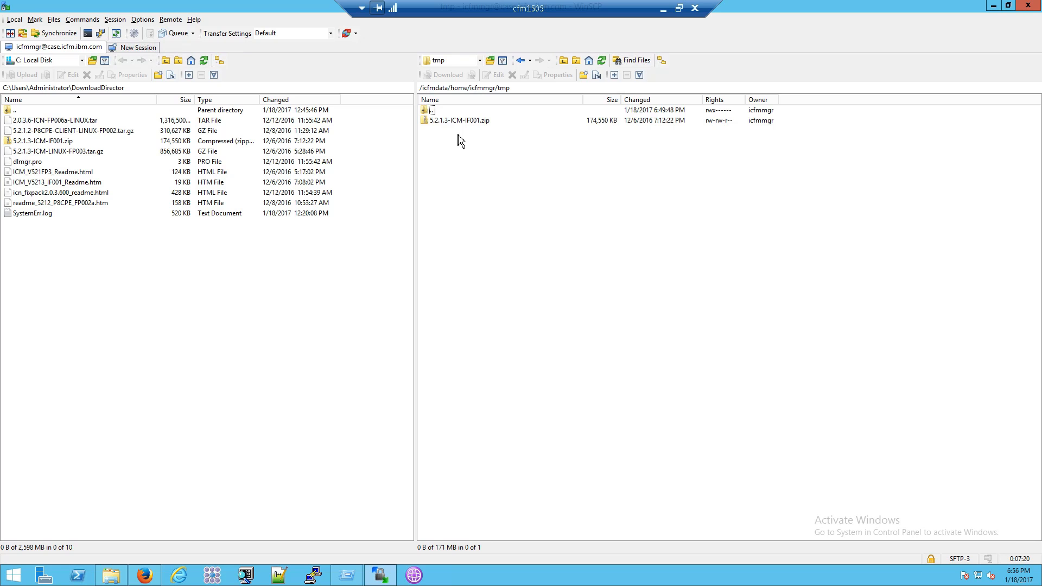
double_click(432, 112)
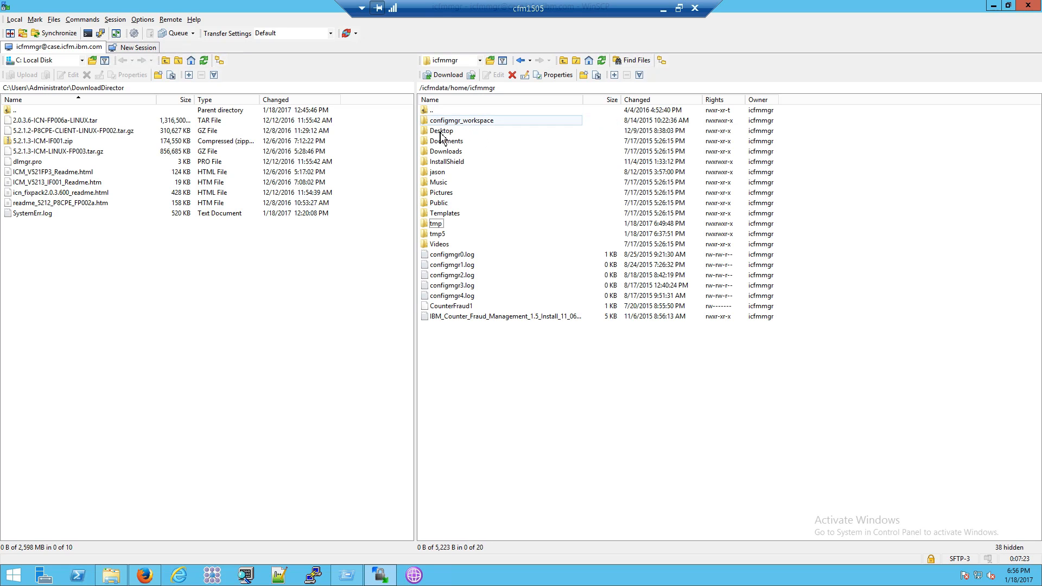
right_click(466, 354)
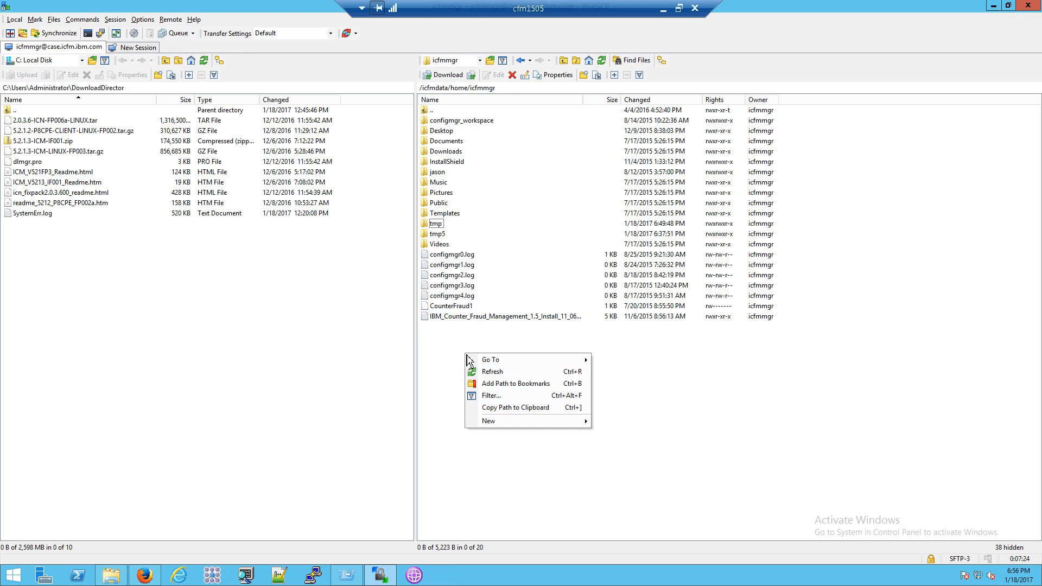
click(493, 372)
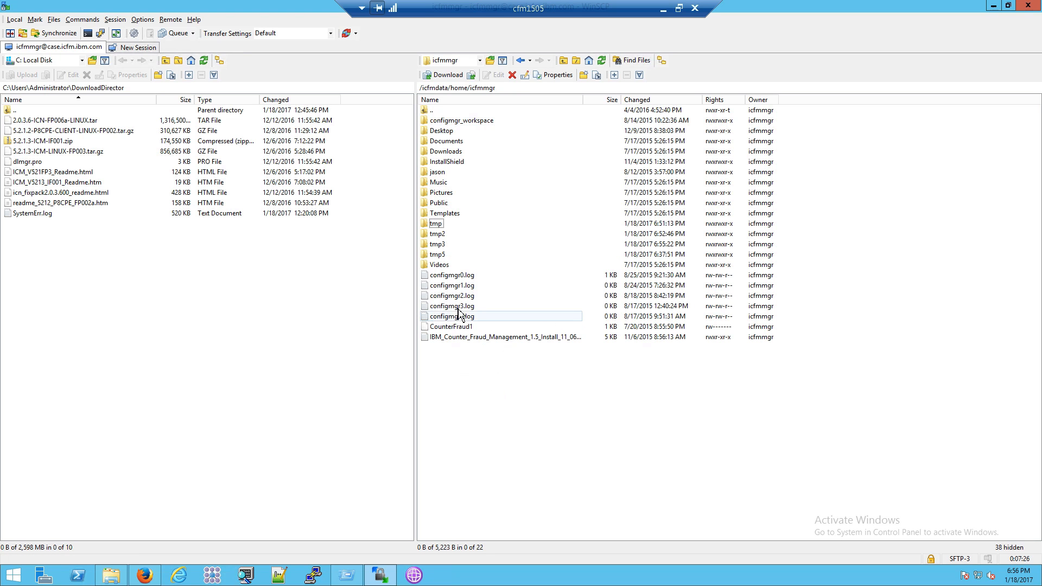
click(448, 250)
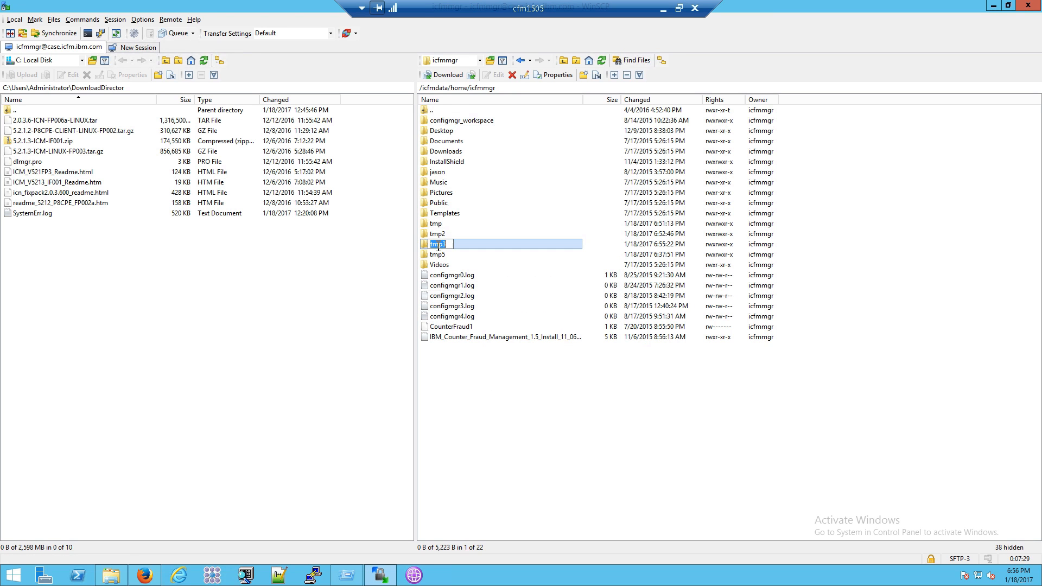
double_click(429, 249)
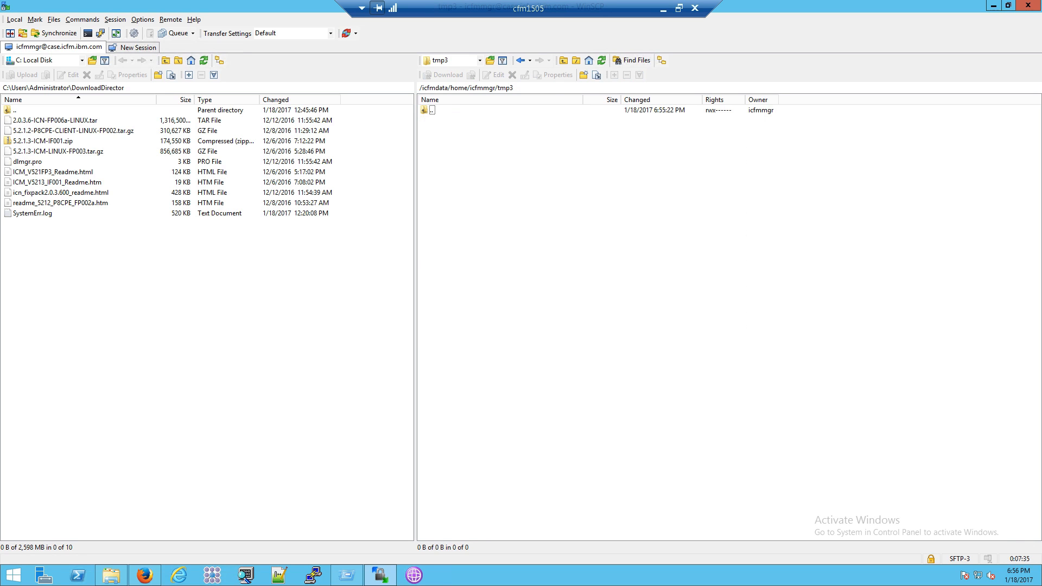
click(42, 135)
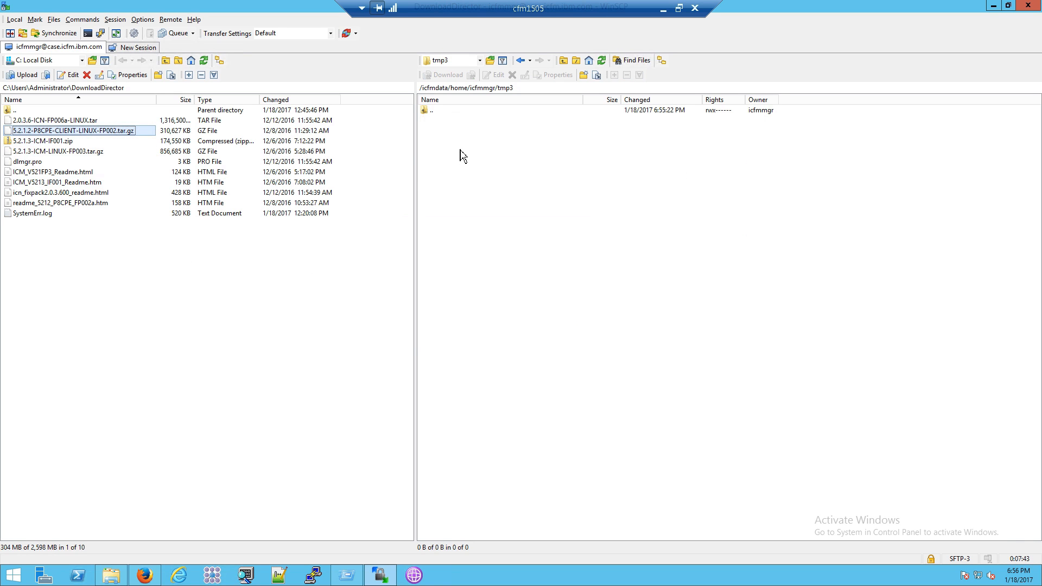
key(F5)
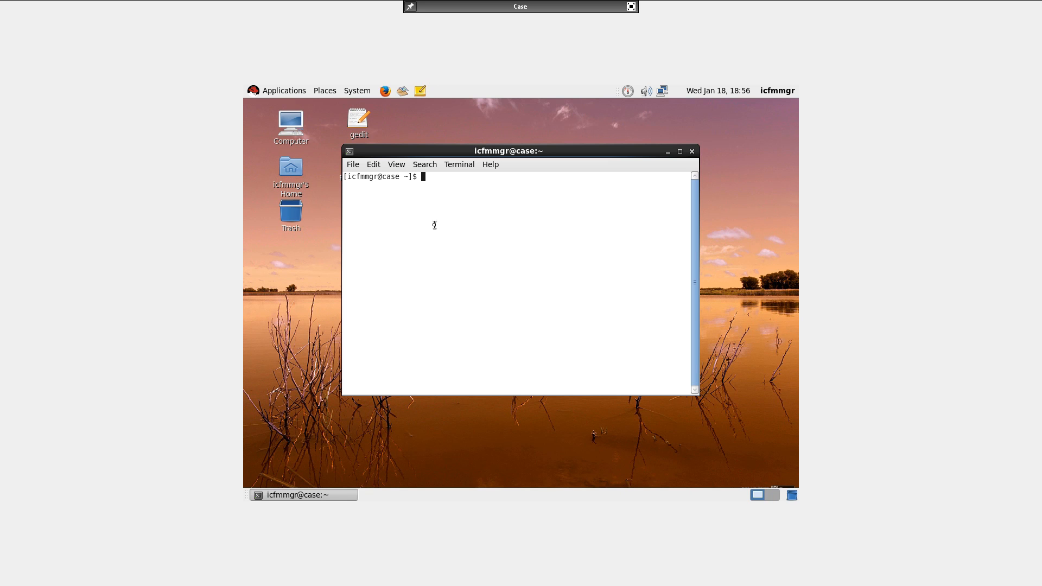
In the Case desktop's terminal, change to ~/tmp3 and extract 5.2.1.2-P8CPE-CLIENT-LINUX-FP002.tar.gz with tar zxvf
text(cd ~/tmp3)
key(Return)
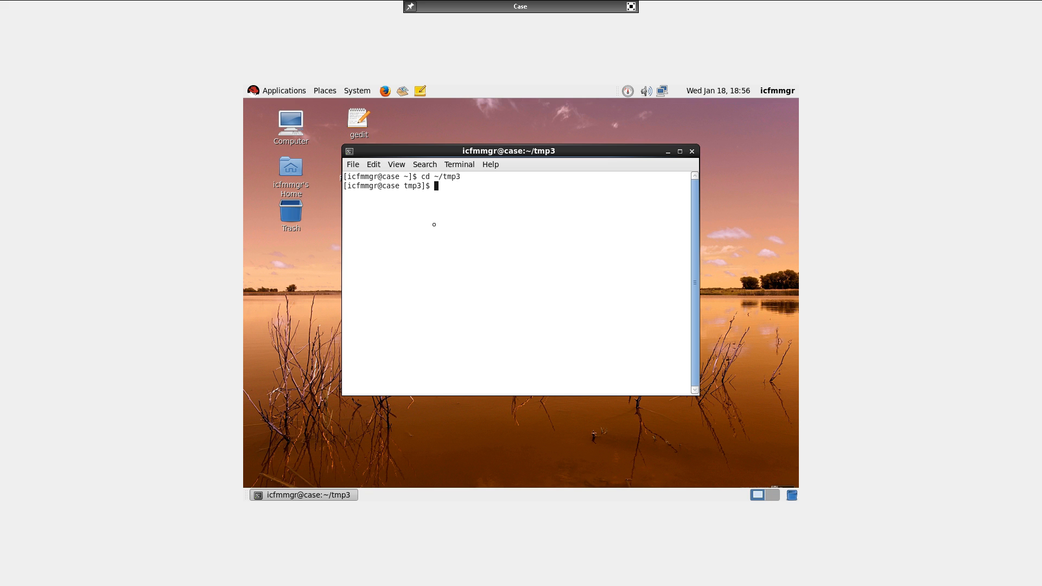
text(tar zxvf 5.2)
key(Tab)
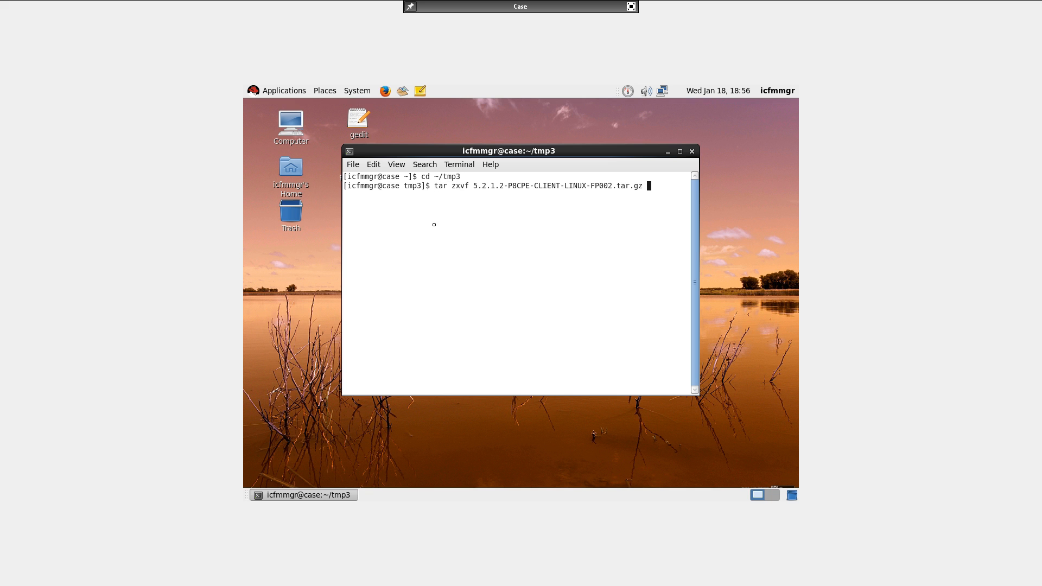
key(Return)
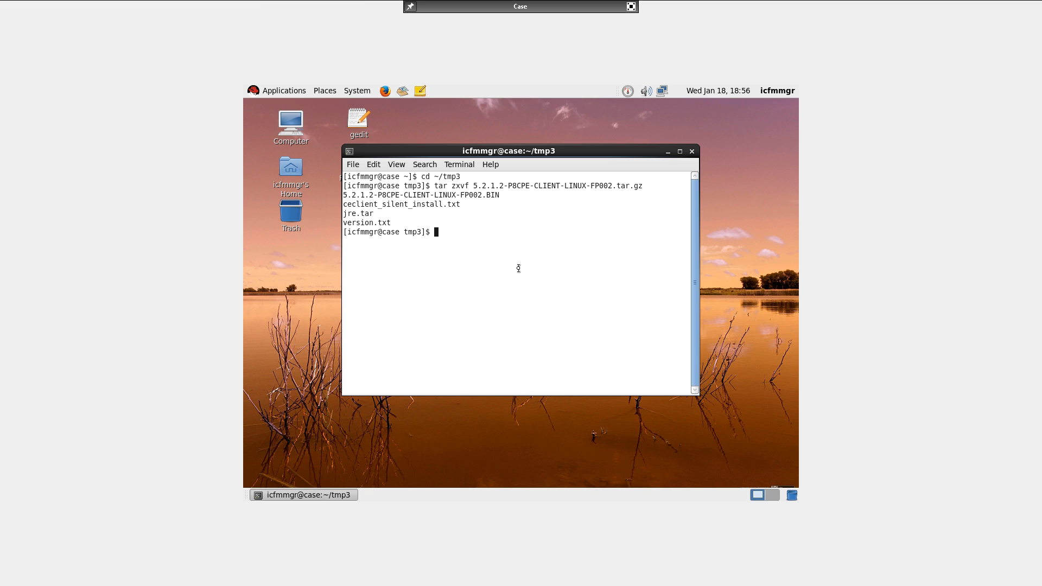
Launch the Content Platform Engine Client installer with ./5.2.1.2-P8CPE-CLIENT-LINUX-FP002.BIN
text(./5)
key(Tab)
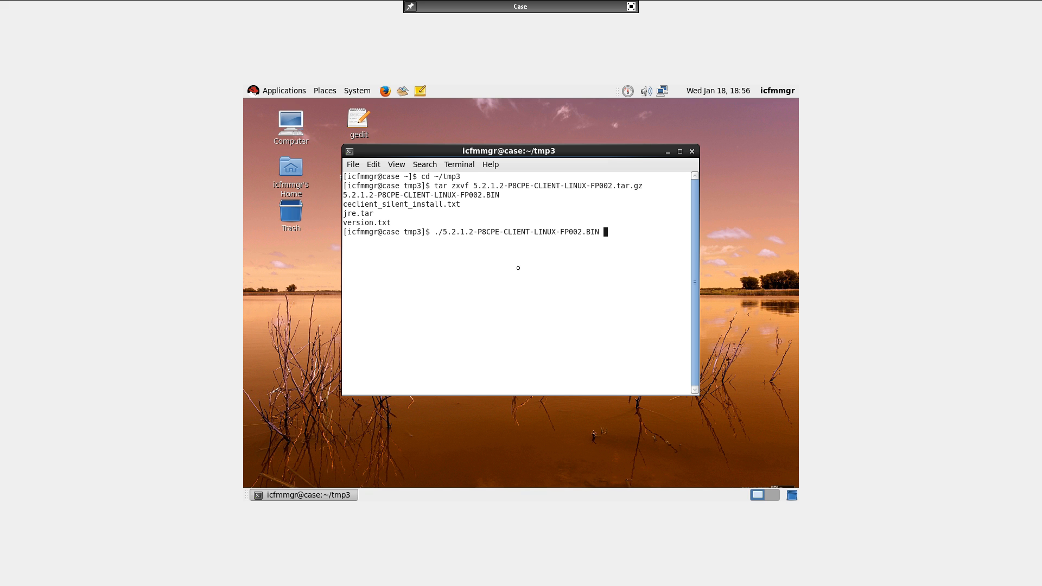
key(Return)
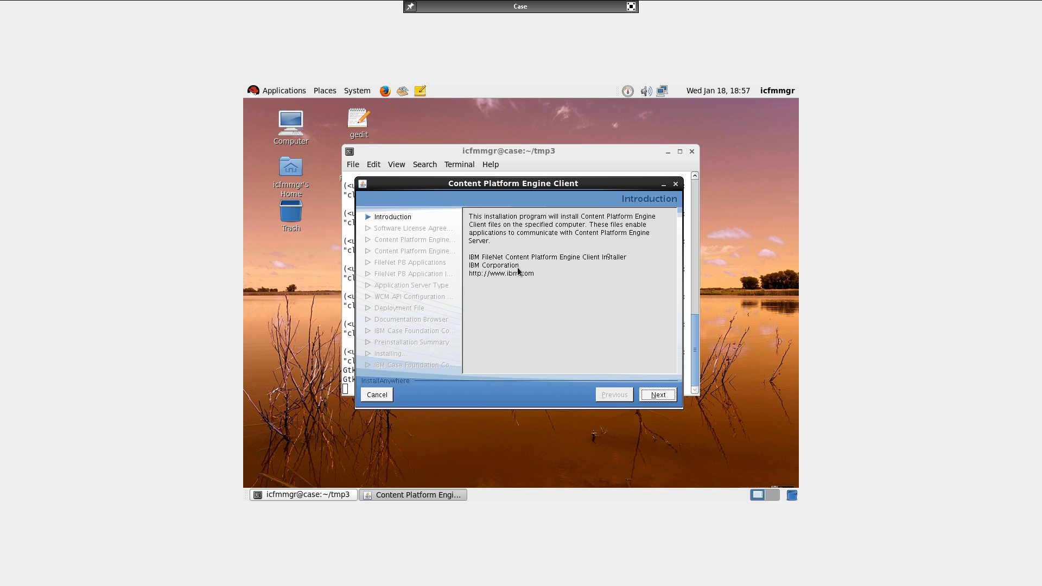
Complete the client installation with the preset path, server case.icfm.ibm.com and port 9082, keeping IBM FileNet Workplace XT BPM Components selected to start
click(658, 395)
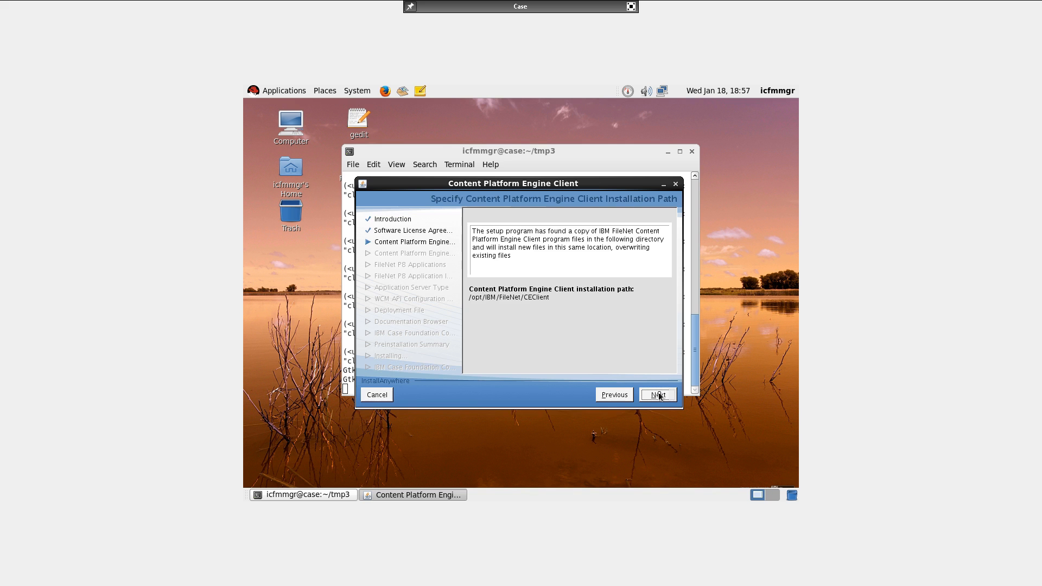
click(658, 394)
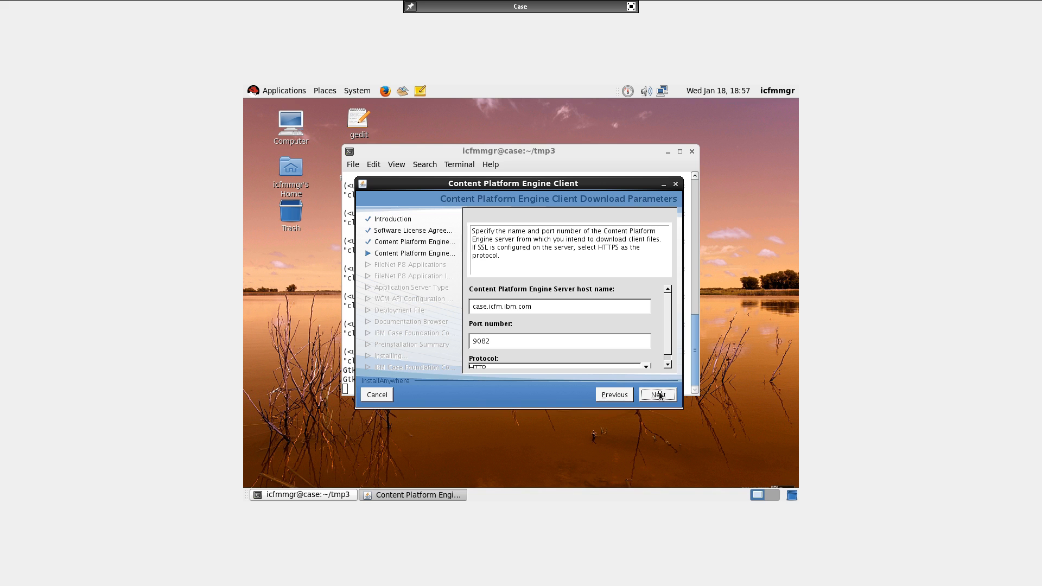
click(658, 394)
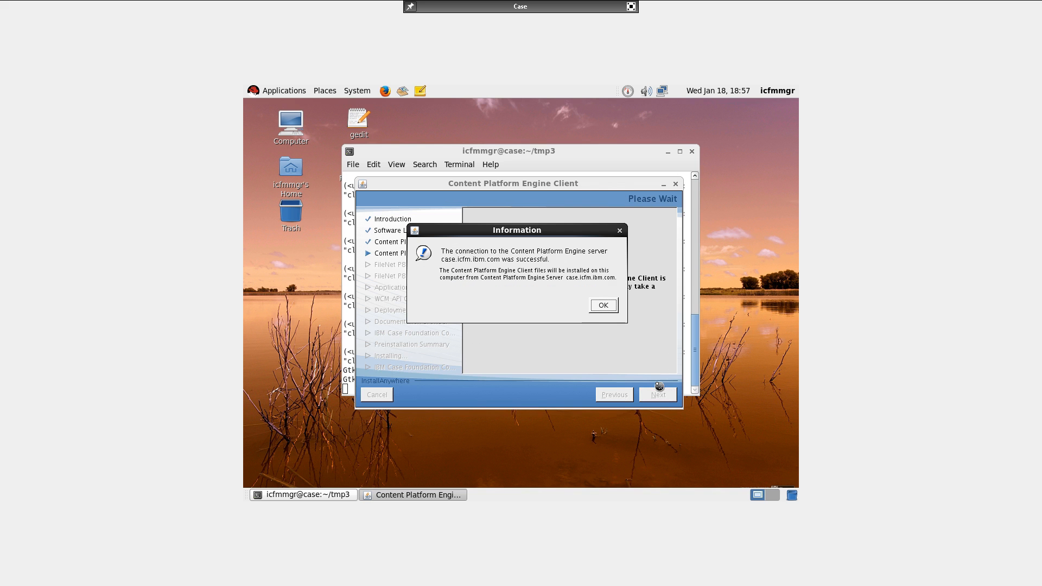
click(592, 313)
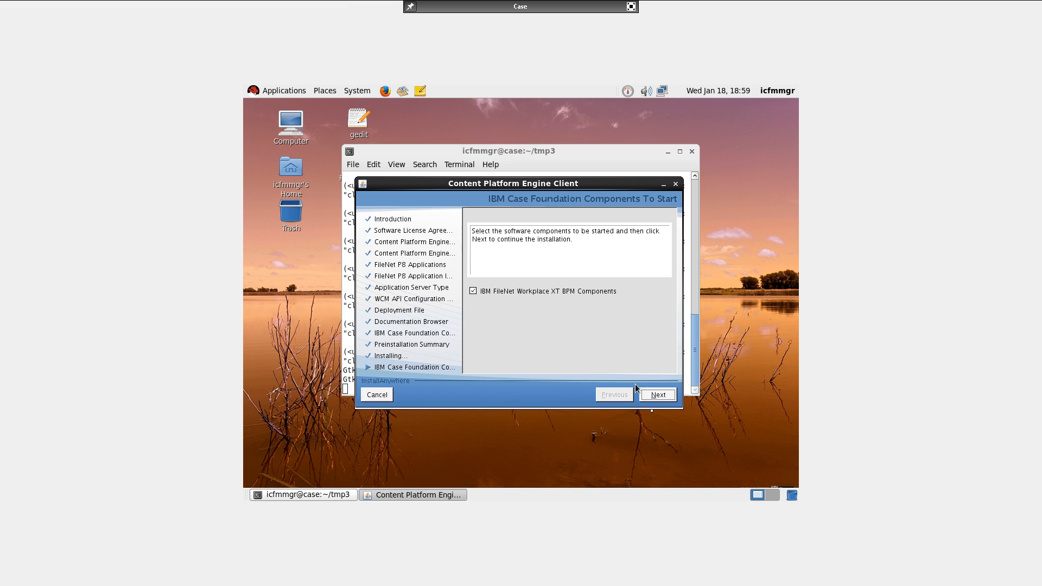
click(657, 395)
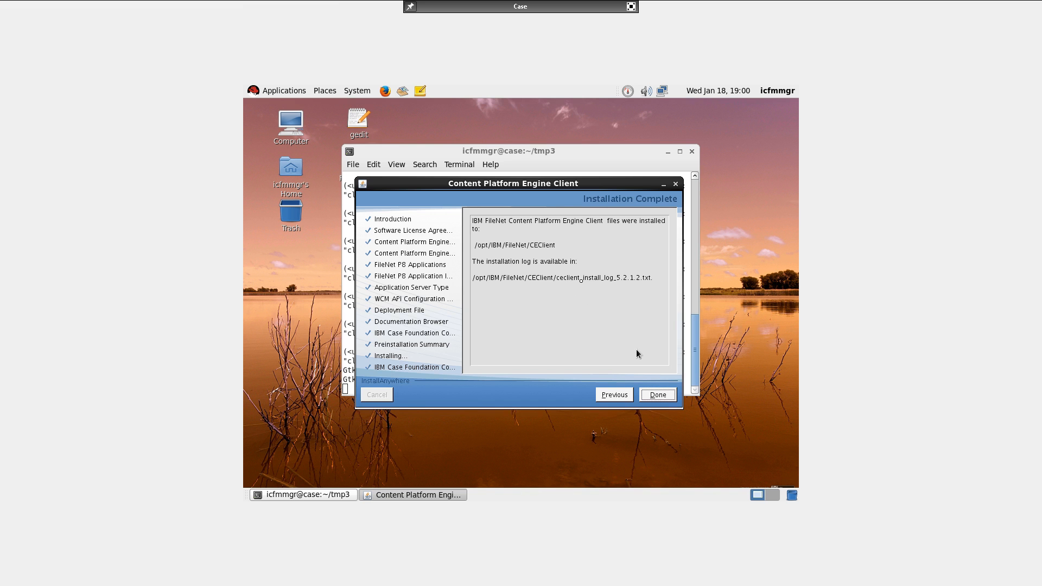
key(Return)
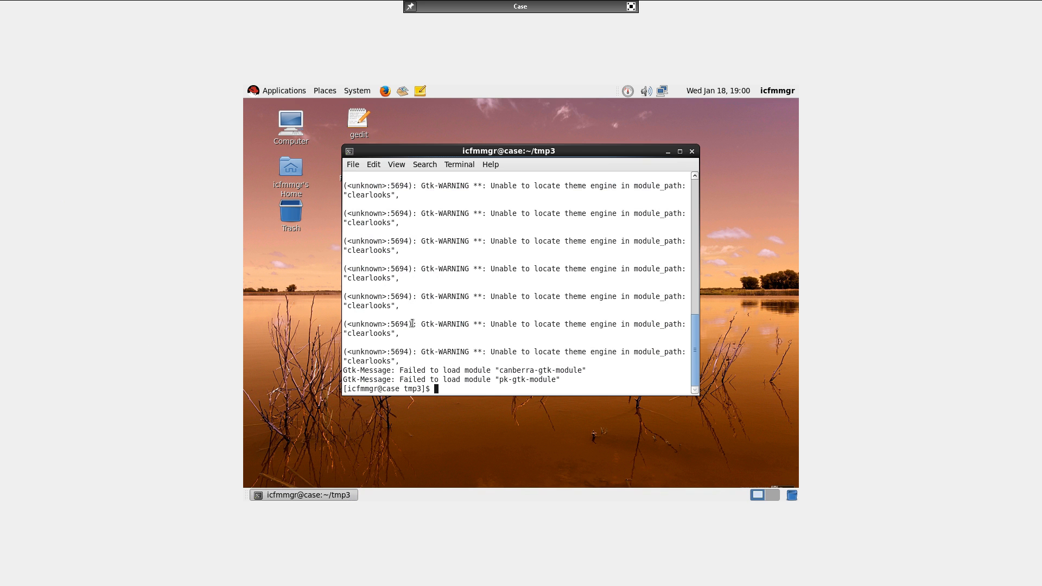
In the PuTTY session, open /opt/IBM/FileNet/CEClient/ceclient_install_log_5.2.1.2.txt with less and examine the action statuses through to its end
key(alt+Tab)
right_click(523, 294)
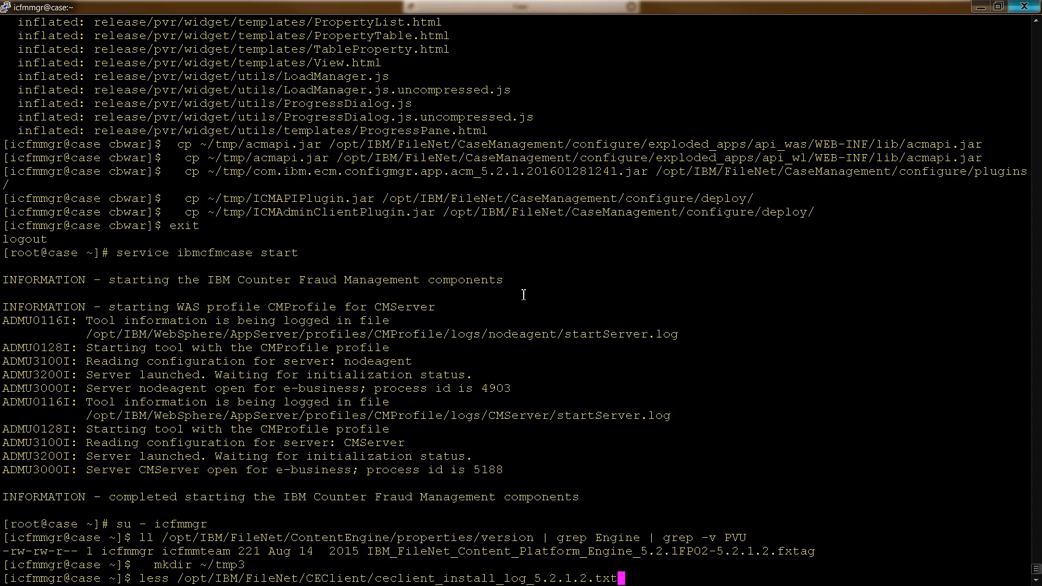
key(Return)
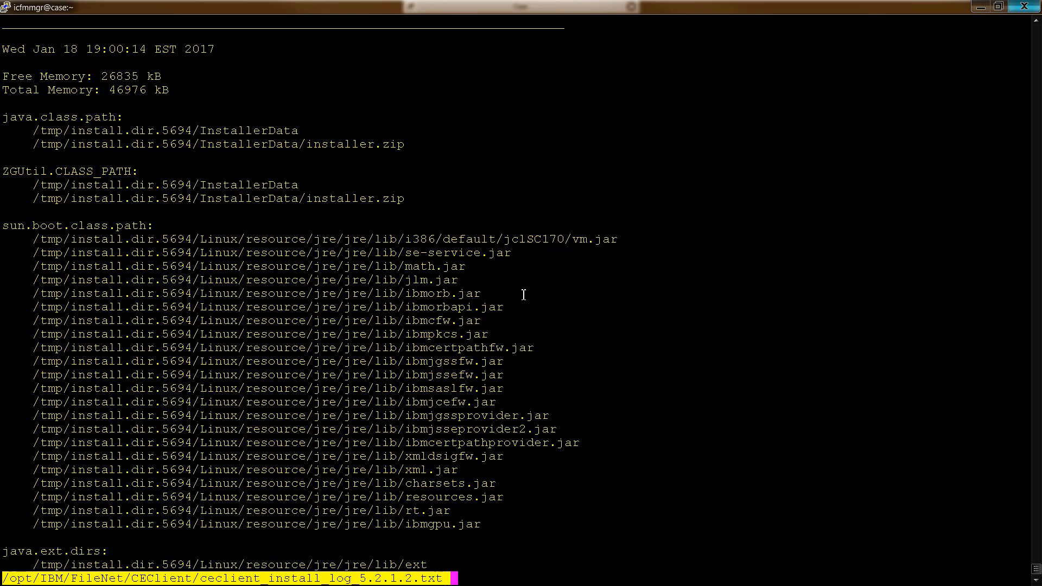
key(Down)
key(Down)
key(Down)
key(Down)
key(Down)
key(Down)
key(Down)
key(Page_Down)
key(Page_Down)
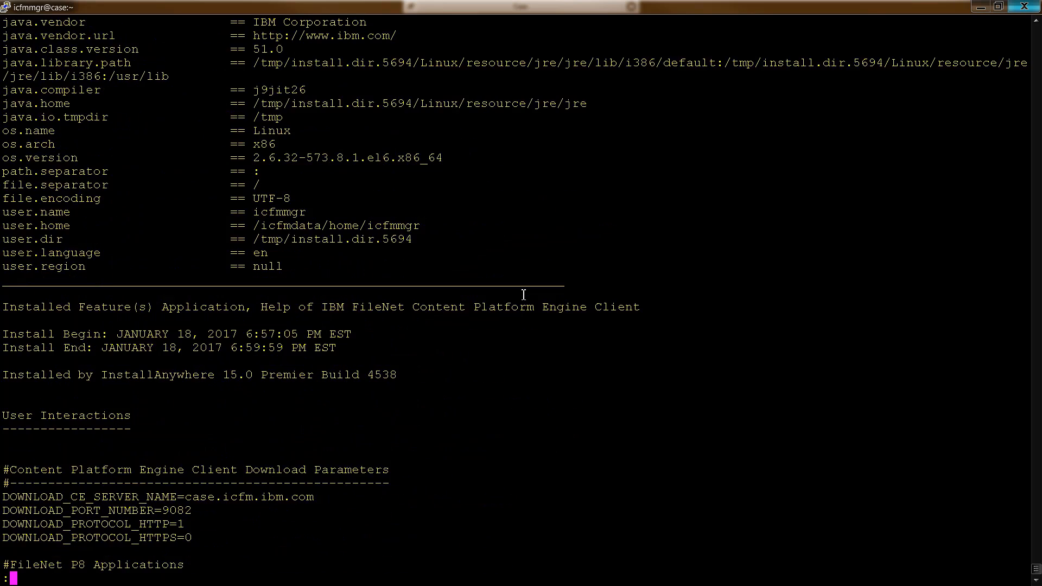
key(Page_Down)
key(Page_Down)
key(Page_Down)
key(Page_Down)
key(Page_Down)
key(Page_Down)
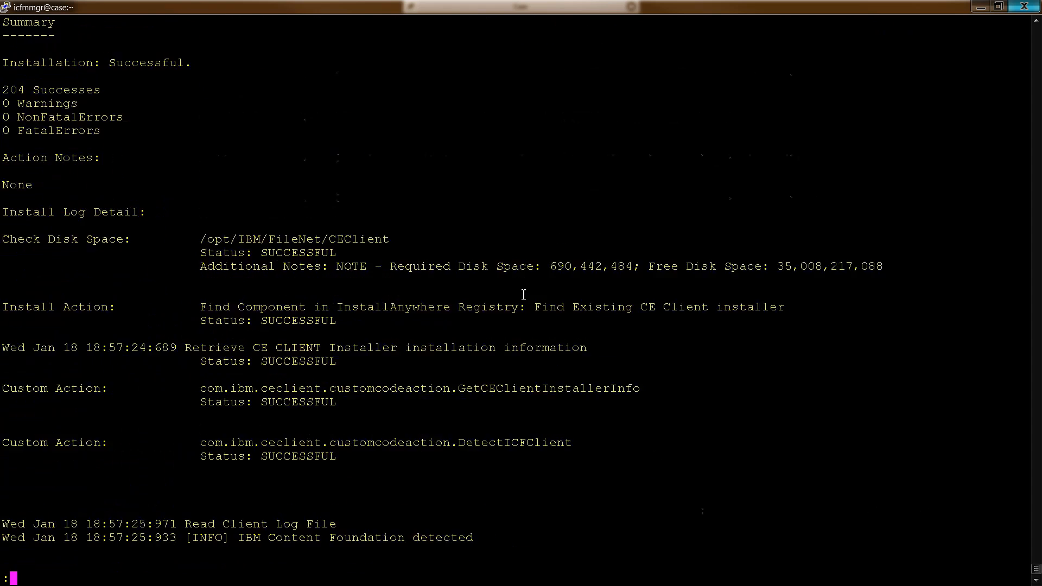
key(Page_Down)
key(Page_Down)
key(Page_Down)
key(Page_Down)
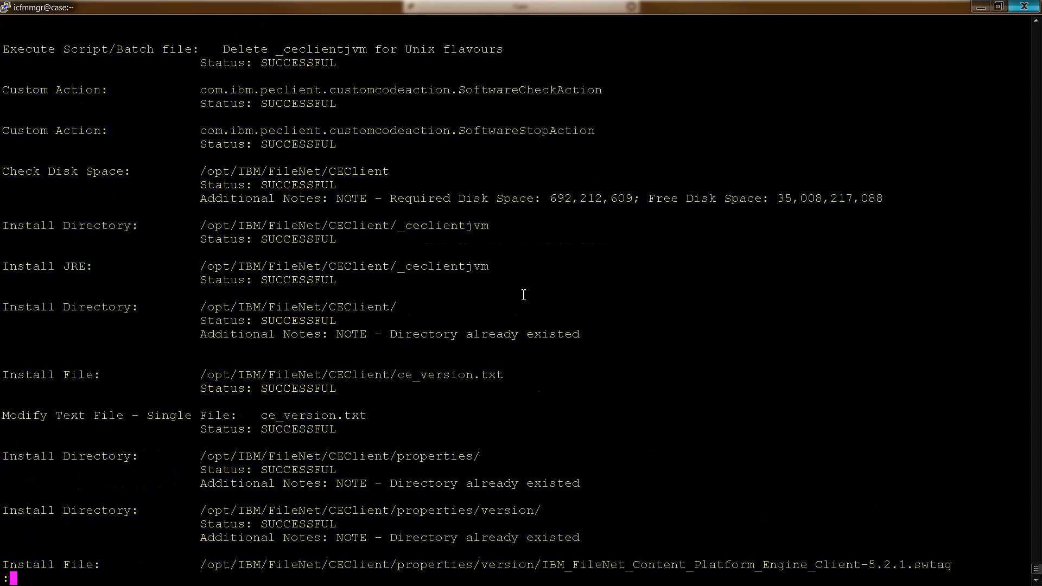
key(Page_Down)
key(Page_Down)
key(Page_Down)
key(Page_Down)
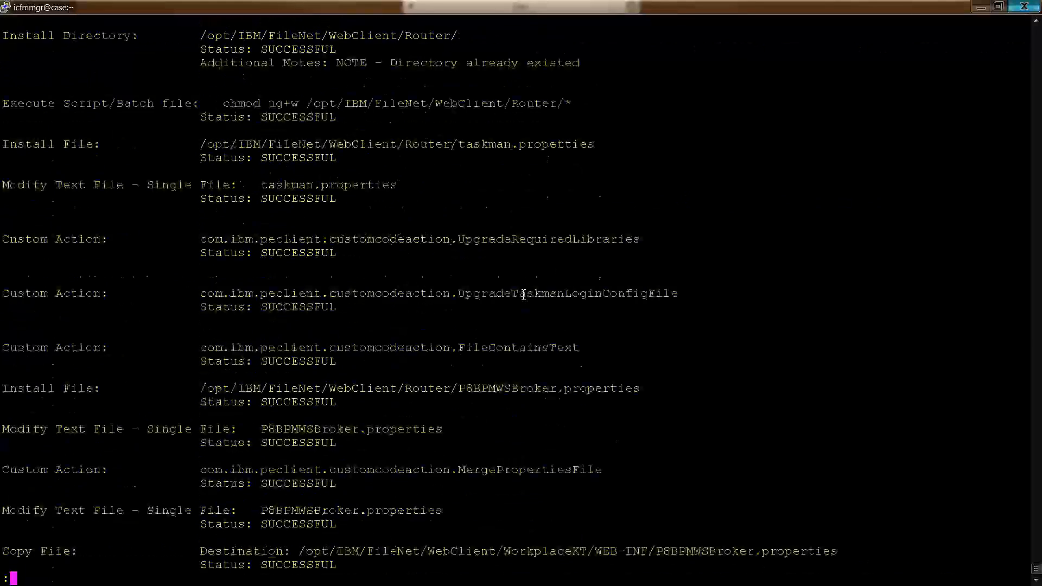
key(Page_Down)
key(Page_Down)
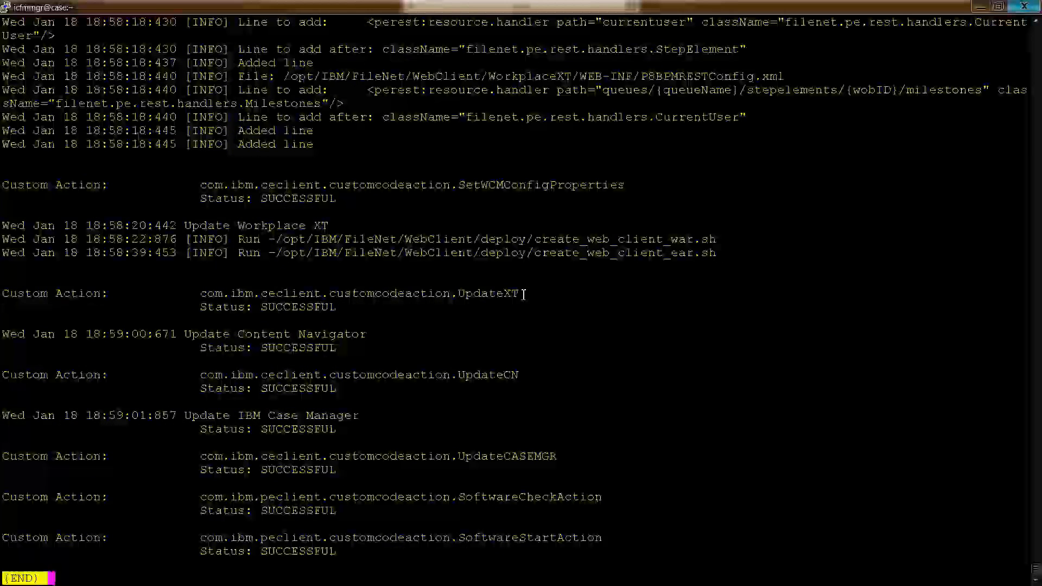
Close the install log, exit the icfmmgr session, and as root run chmod -R 775 on /opt/IBM/WebSphere/AppServer/profiles/CMProfile/wstemp/appmgmt
key(q)
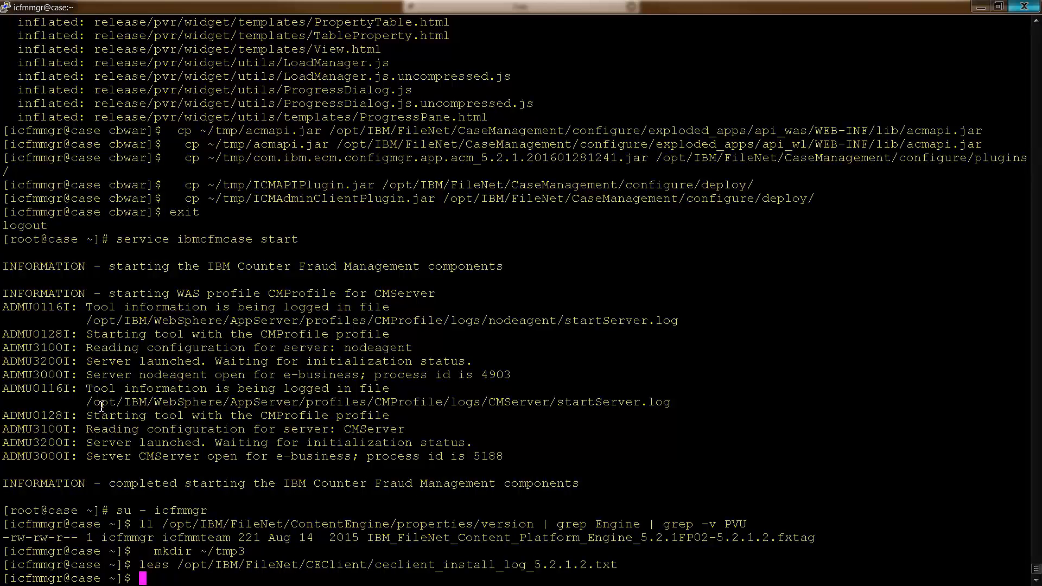
text(exit)
key(Return)
right_click(524, 293)
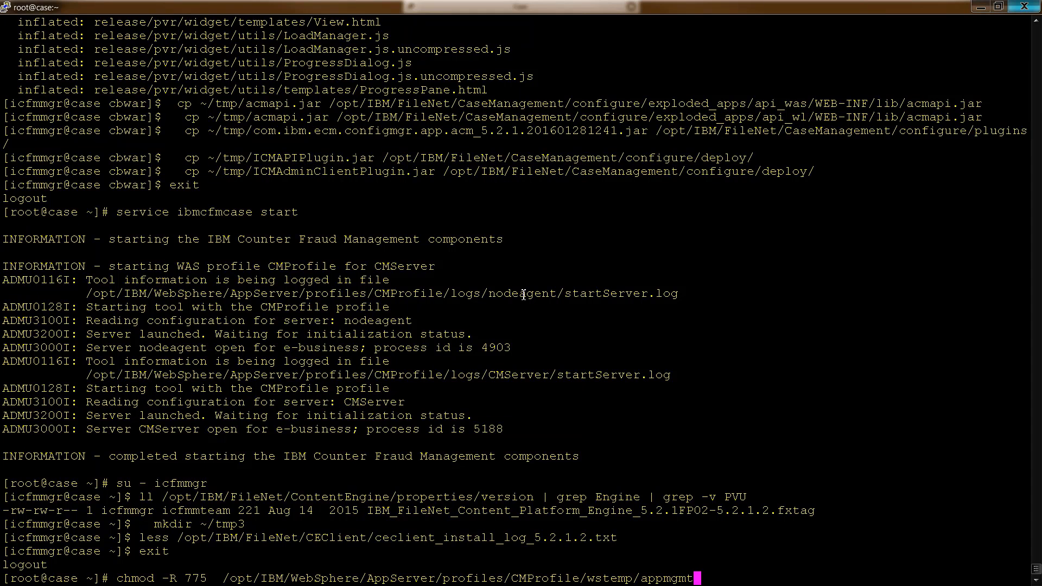
key(Return)
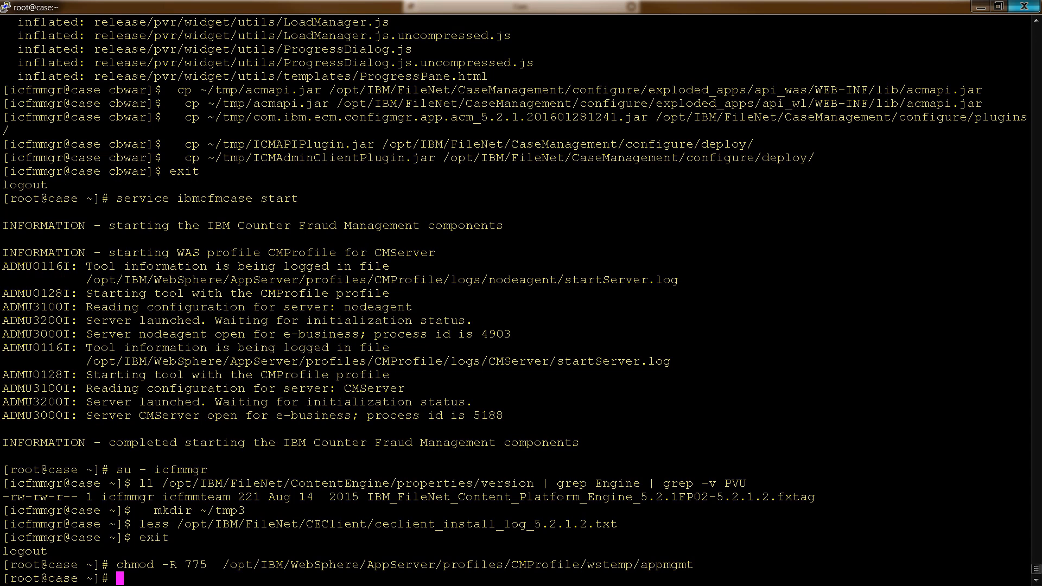
Switch to the Case desktop's terminal and launch configmgr from /opt/IBM/FileNet/CaseManagement/configure
key(alt+Tab)
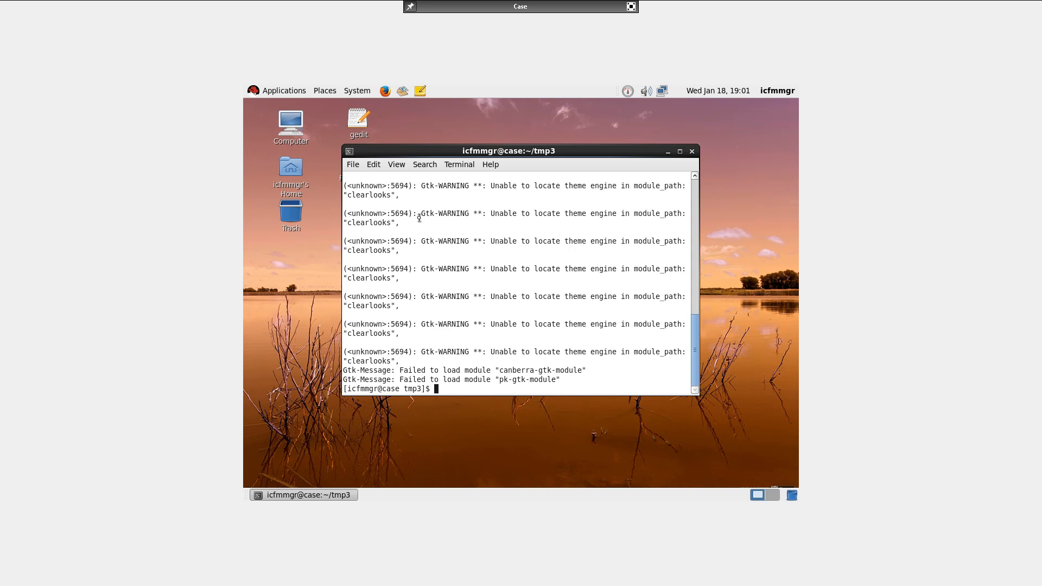
text(/opt/IBM/FileNet/Case)
key(Tab)
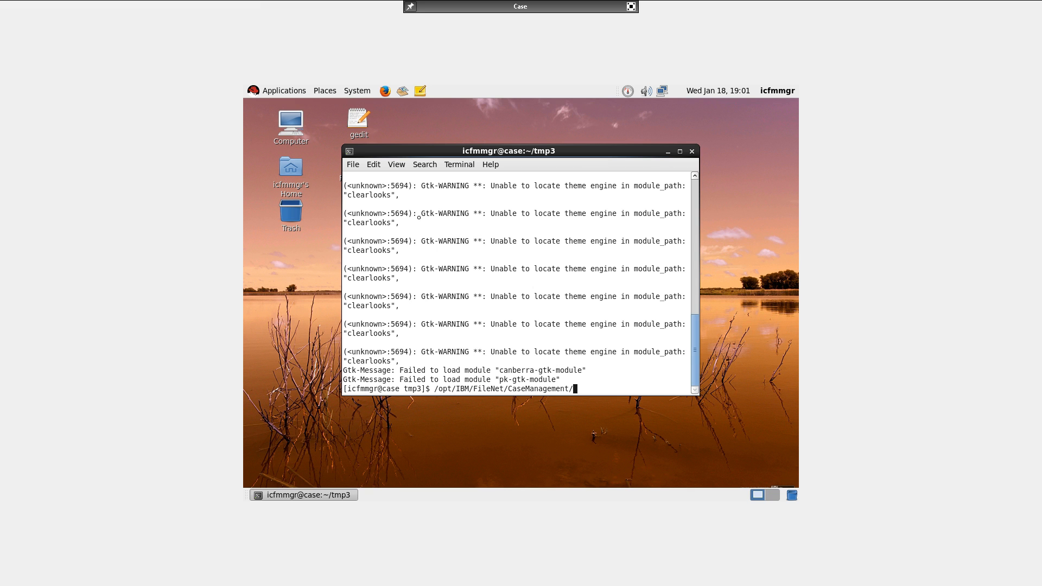
text(con)
key(Tab)
text(config)
text(mgr)
key(Return)
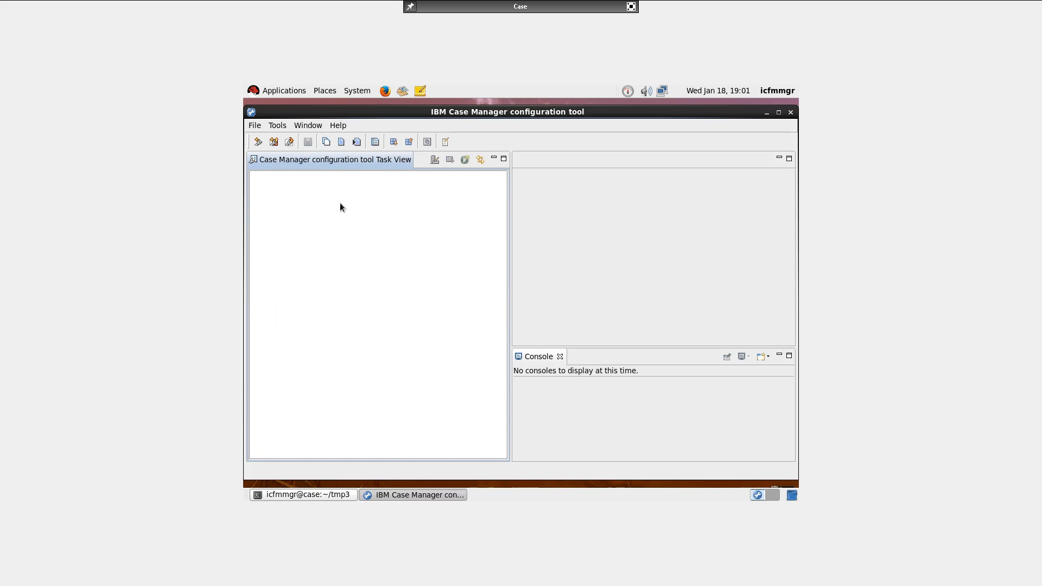
Open the existing ICMCFM configuration profile in the IBM Case Manager configuration tool
click(255, 125)
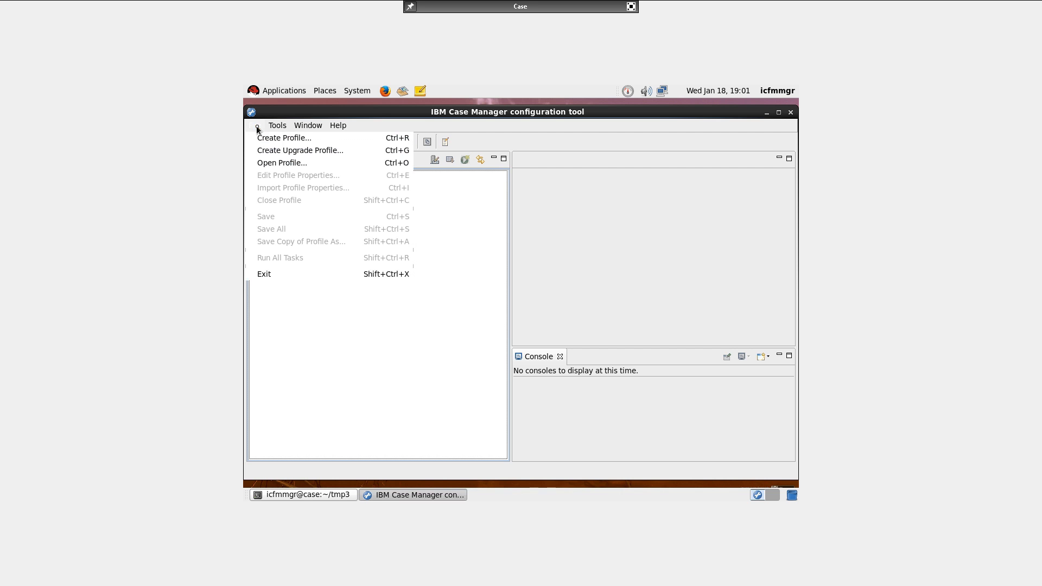
click(267, 166)
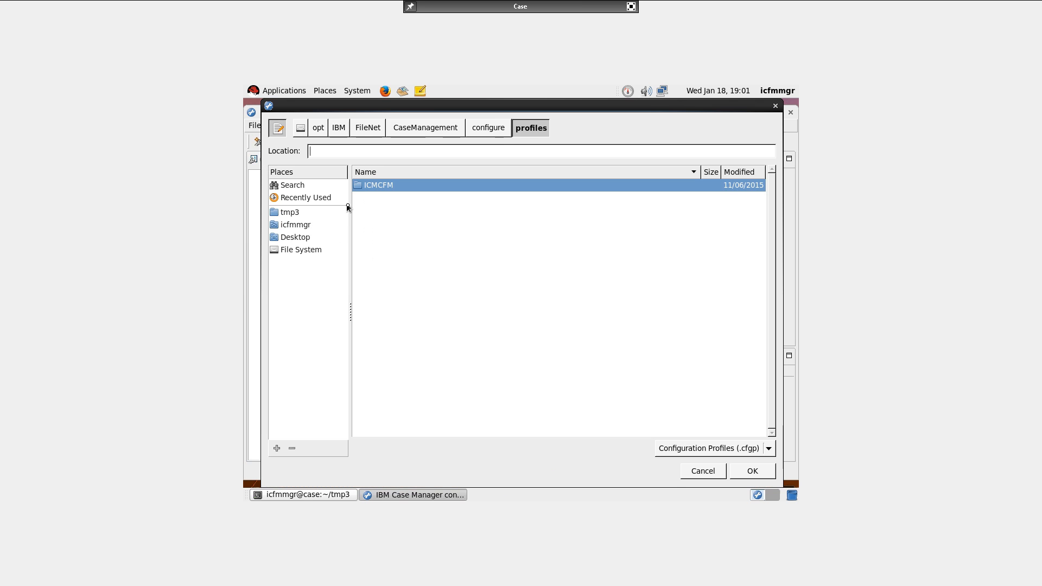
double_click(371, 184)
double_click(376, 198)
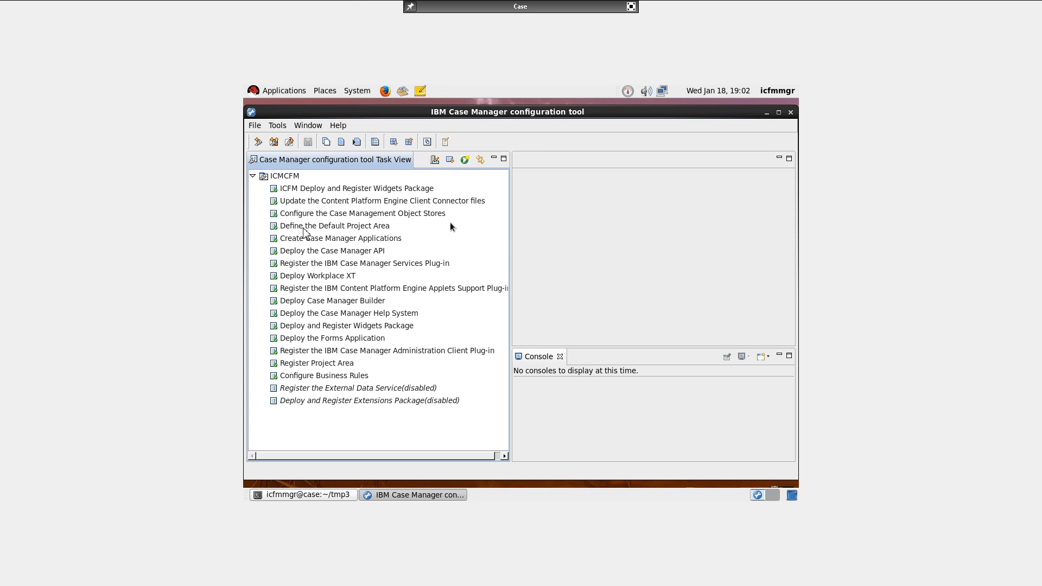
Run the Create Case Manager Applications task, enlarge the console area, and run the Deploy the Case Manager API task
double_click(317, 239)
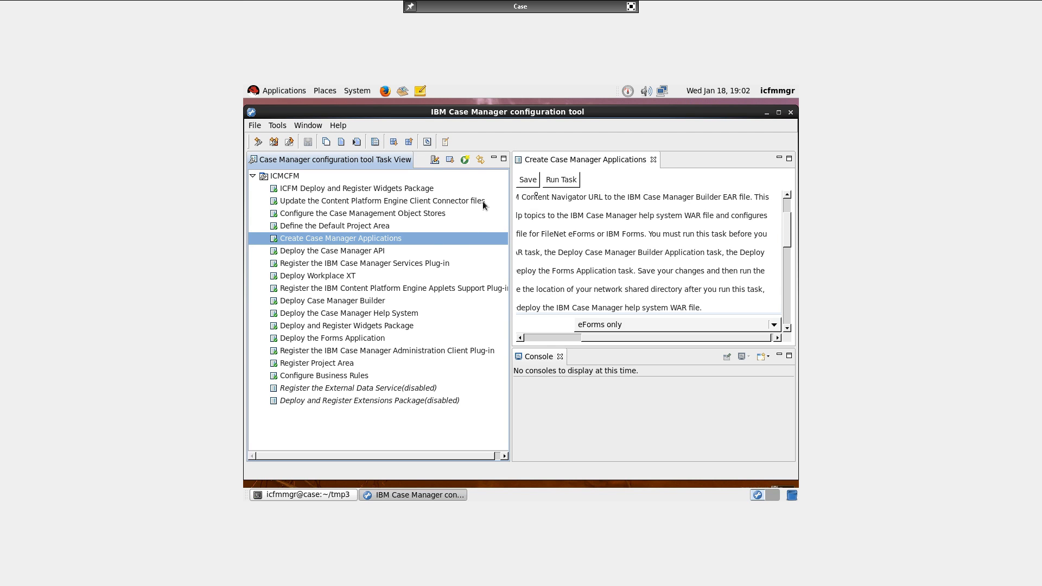
click(554, 182)
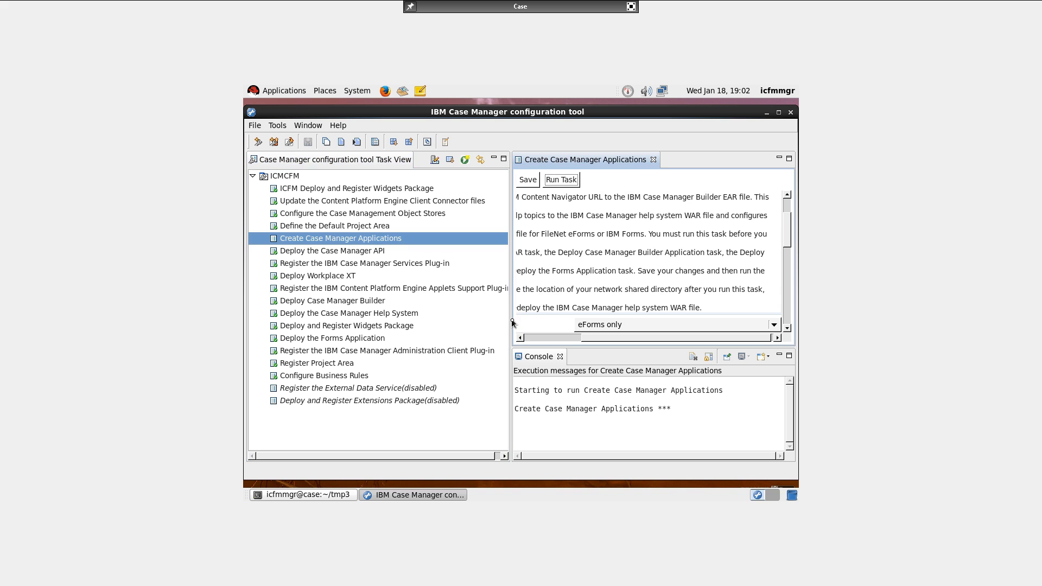
drag(512, 324, 446, 317)
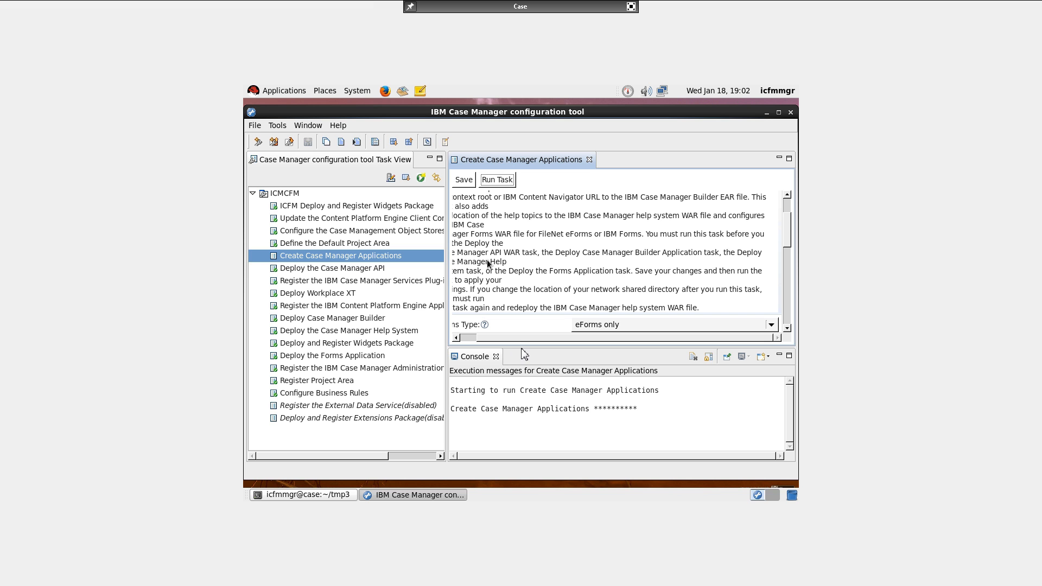
click(524, 355)
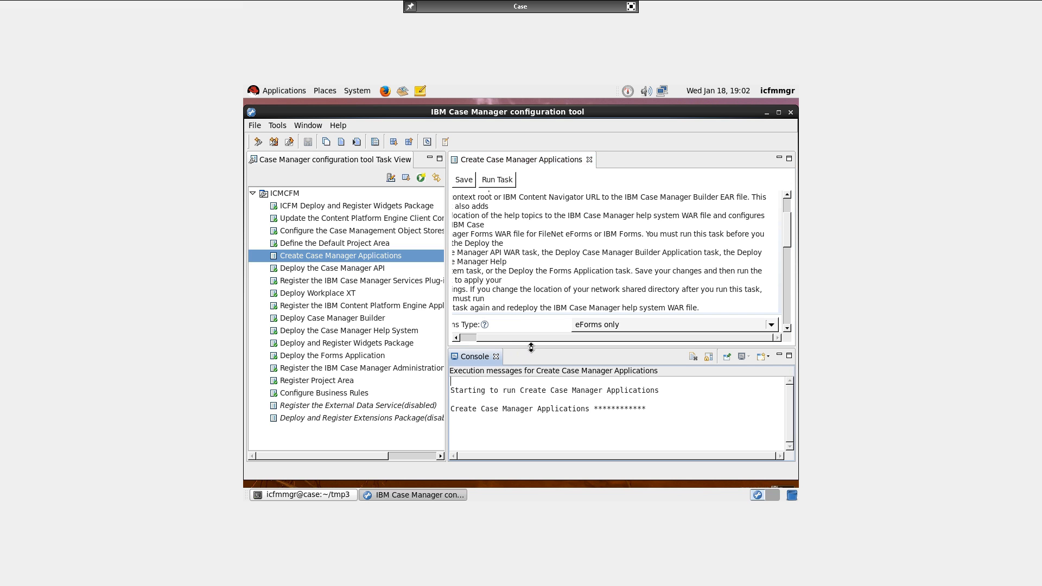
drag(529, 351, 537, 280)
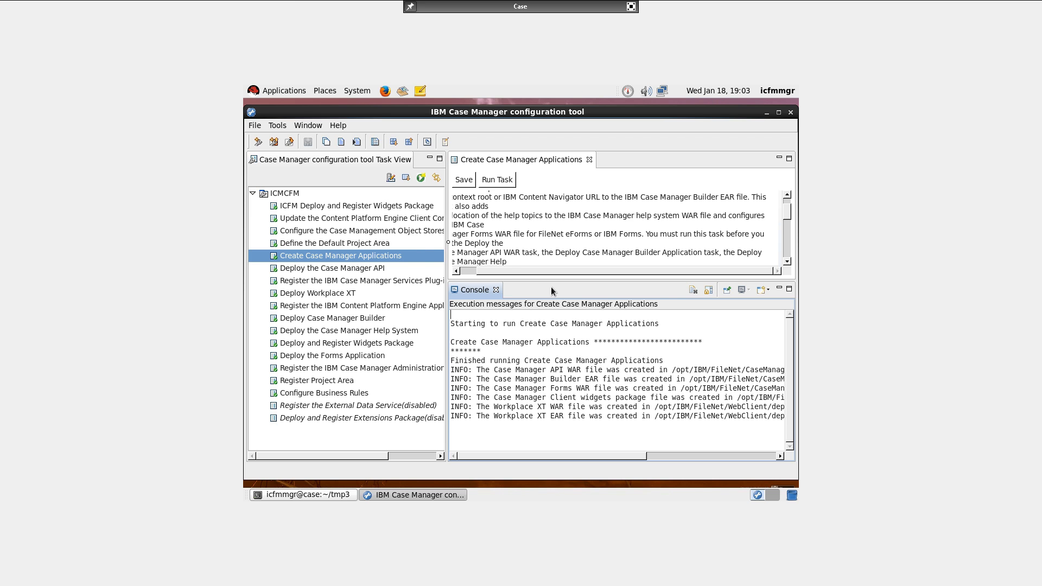
double_click(405, 267)
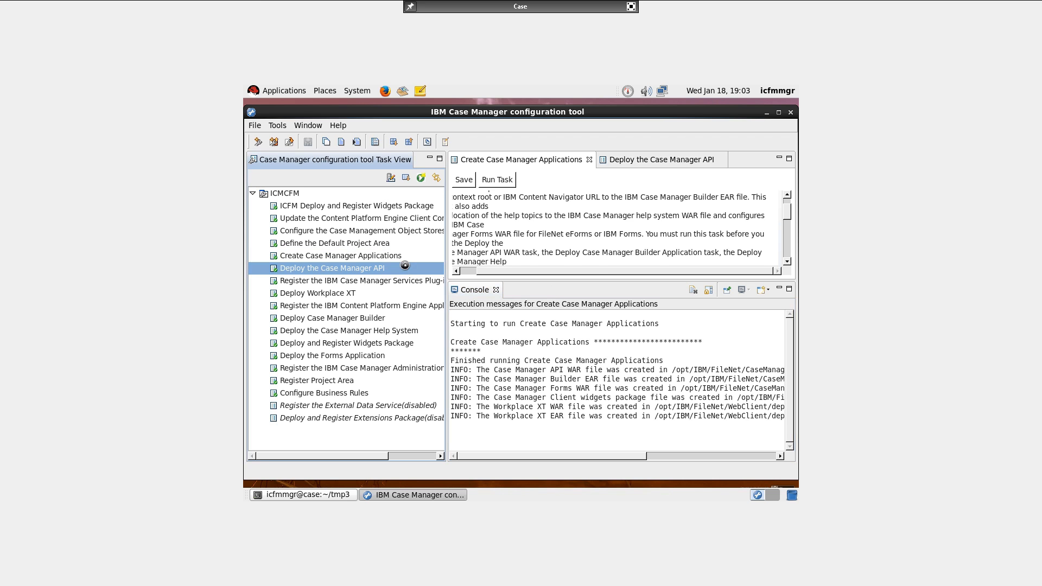
click(498, 180)
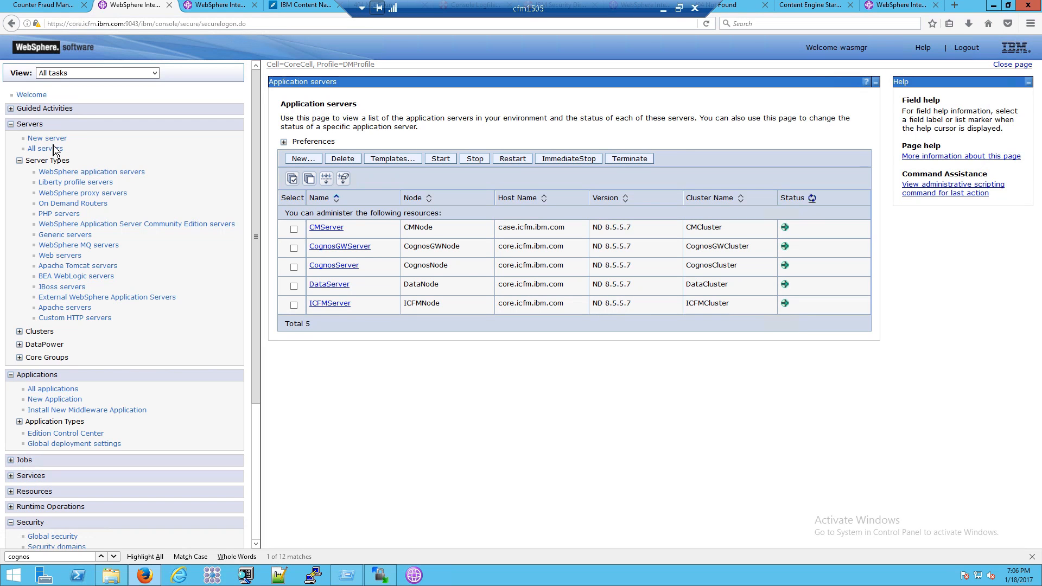
In the WebSphere console, check the status of all servers and look through the full application list
click(55, 149)
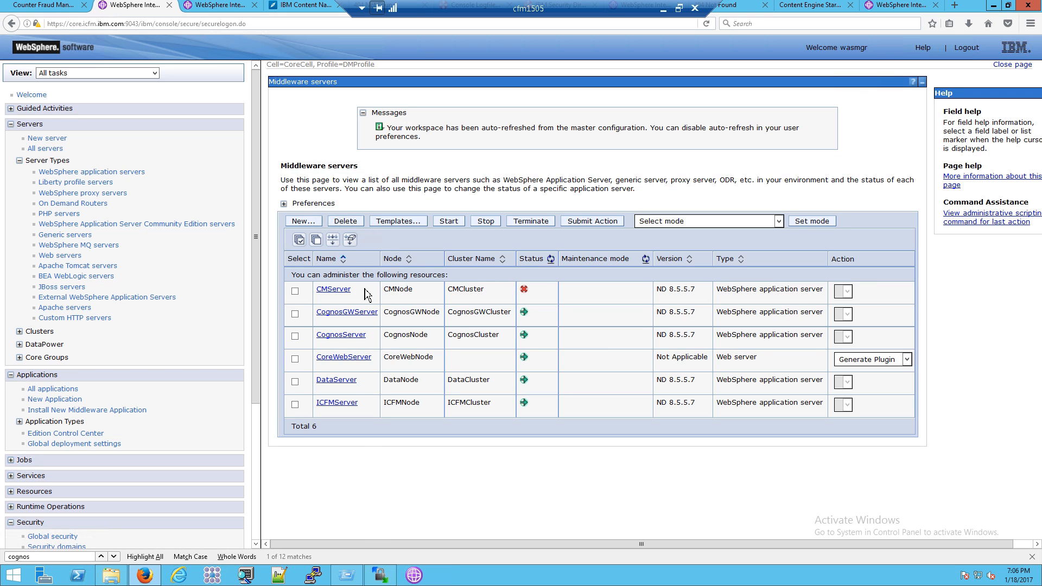
click(55, 391)
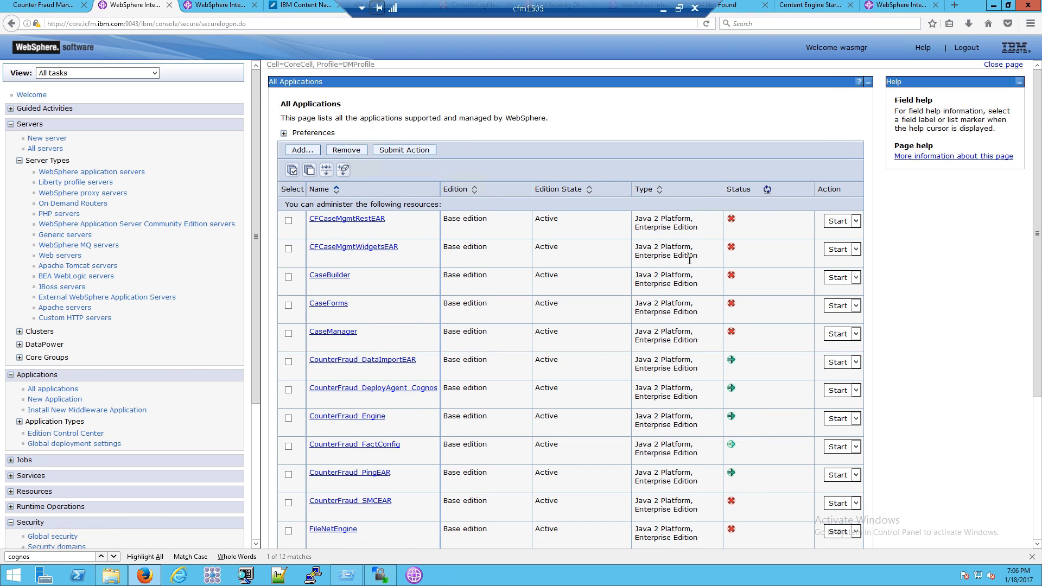
scroll(642, 328, down, 3)
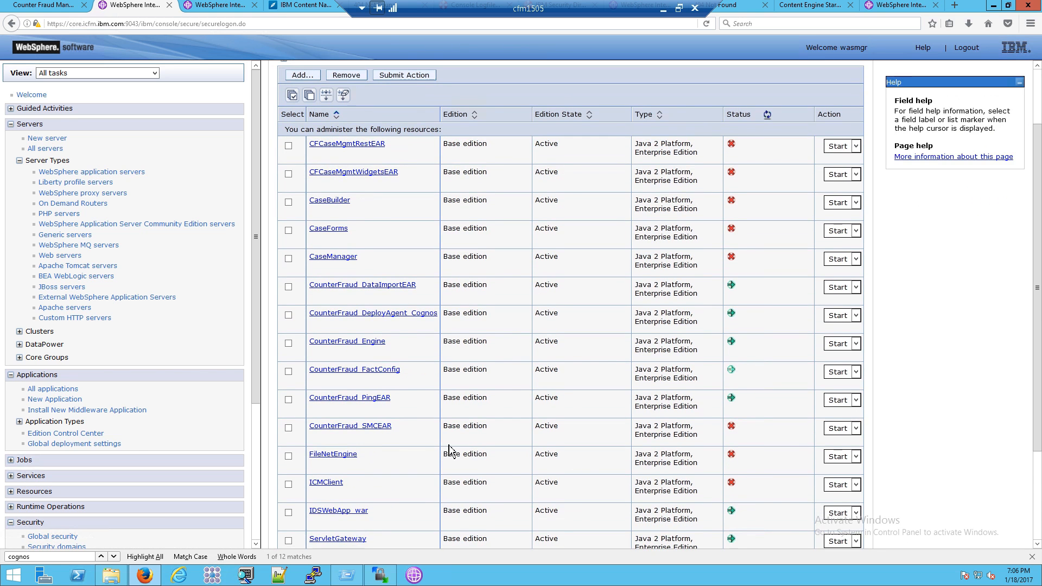
scroll(422, 442, down, 2)
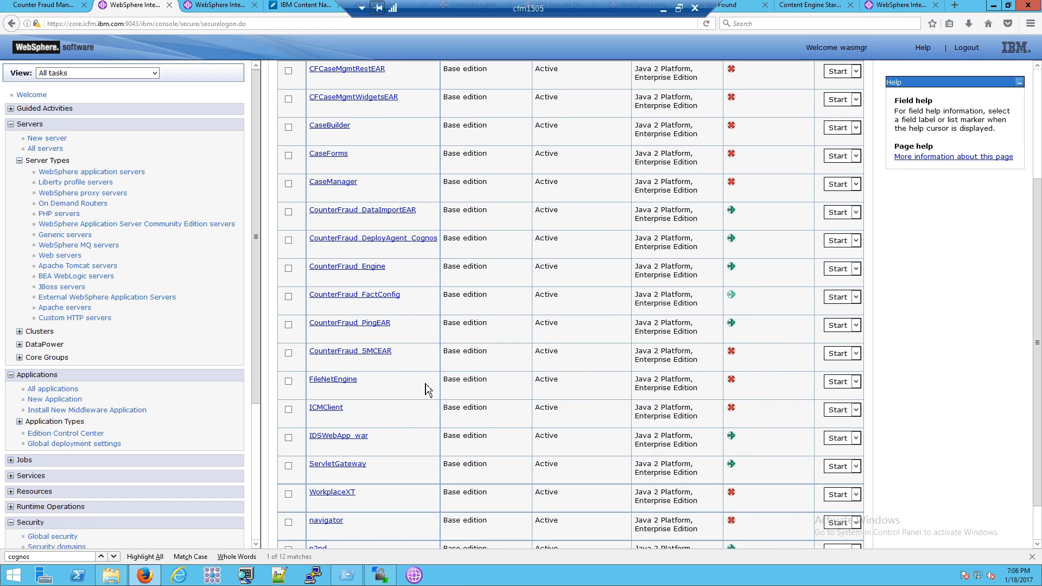
scroll(495, 442, down, 2)
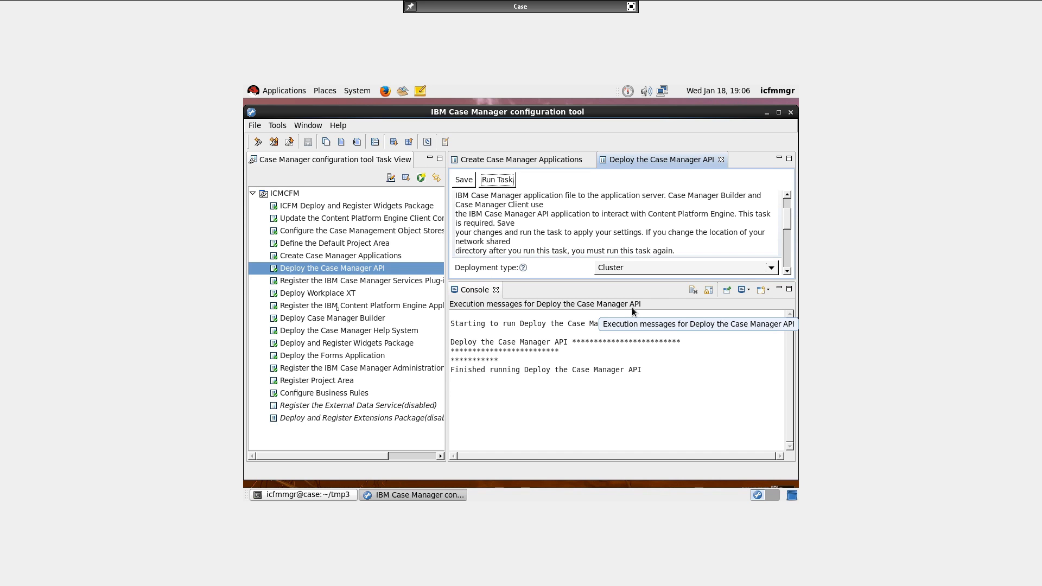
In the Case Manager configuration tool, run the Register the IBM Case Manager Services Plug-in and Deploy Case Manager Builder tasks
double_click(347, 282)
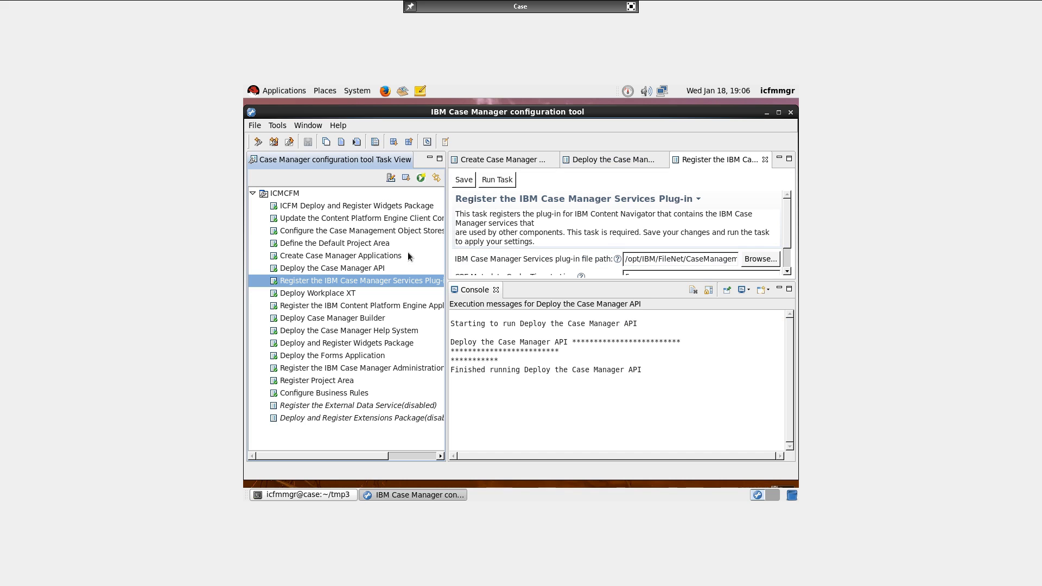
click(495, 182)
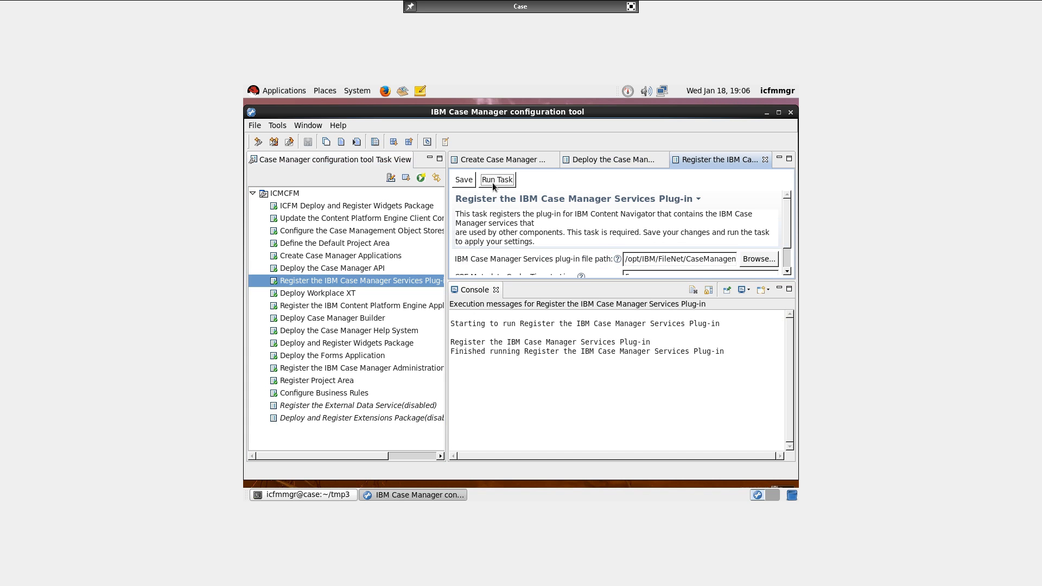
double_click(319, 324)
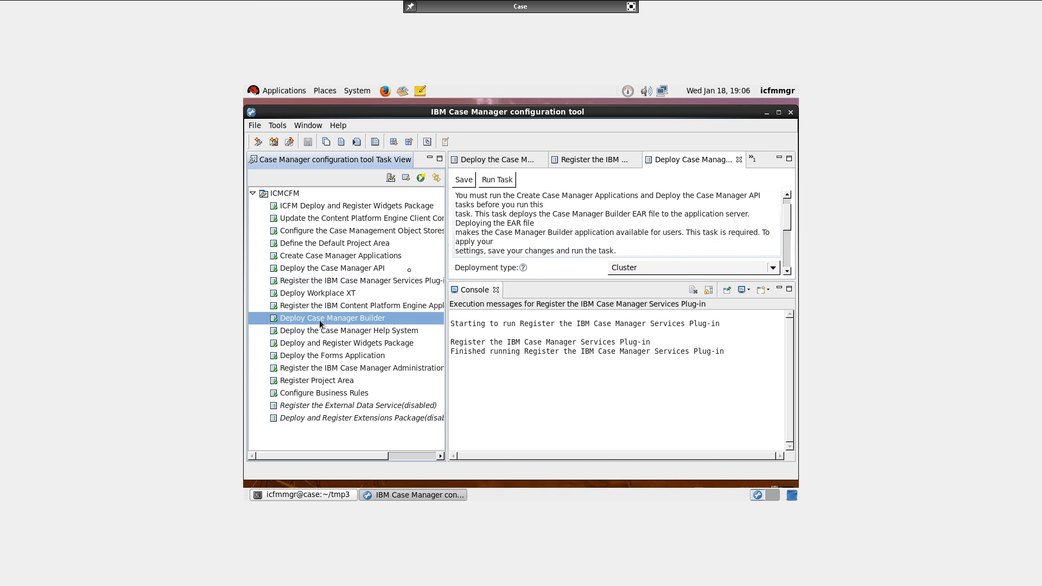
click(496, 180)
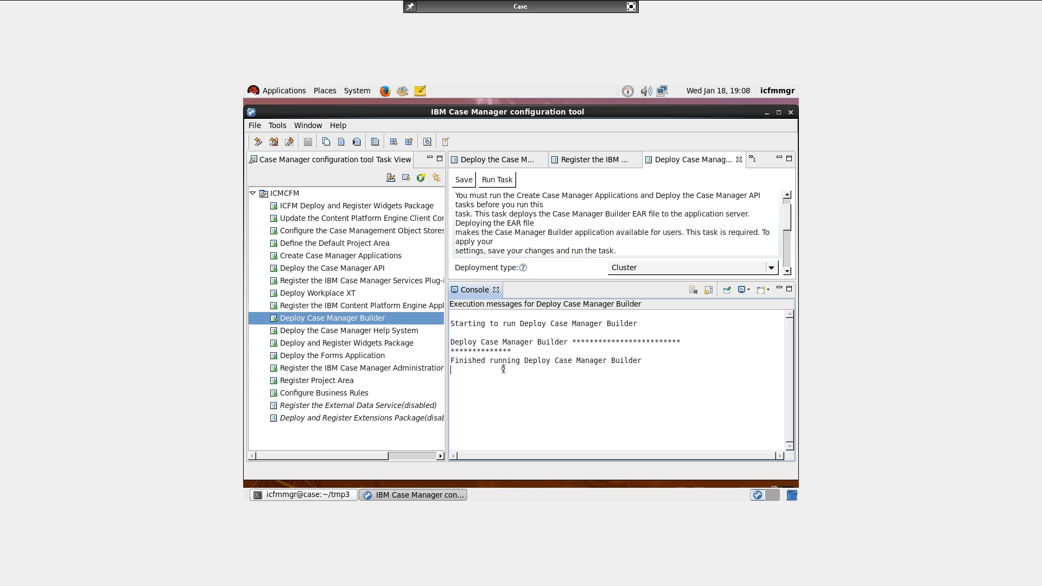
Switch to the browser, recheck the server statuses in the WebSphere console, and view the IBM Content Navigator ping page
key(alt+Tab)
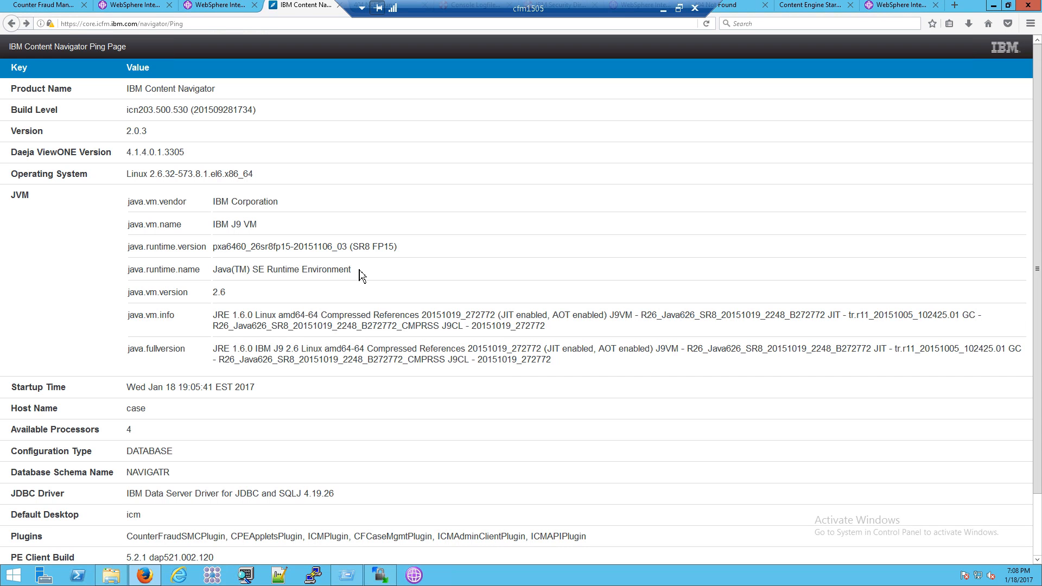
click(135, 6)
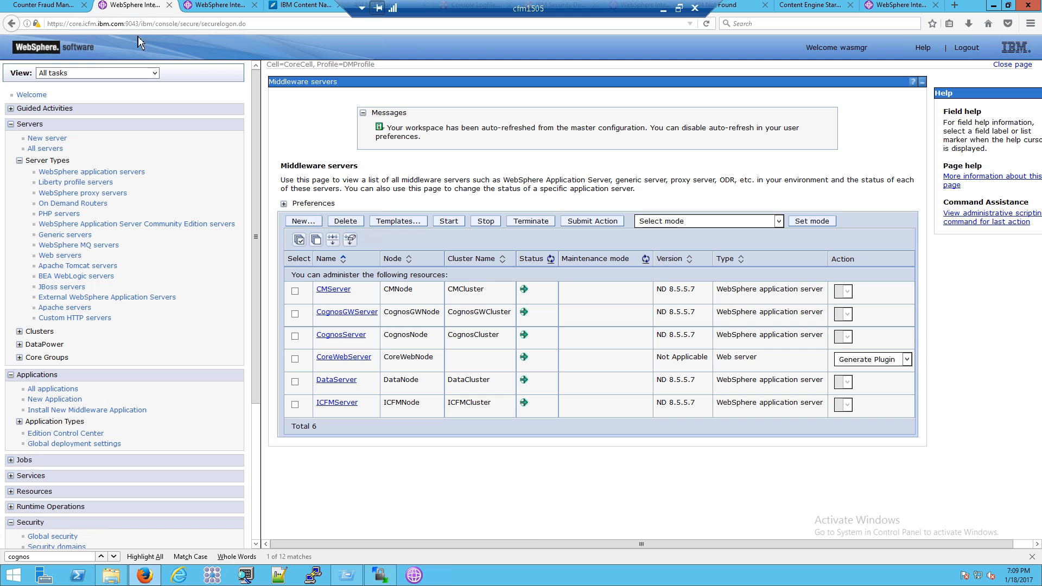
click(55, 148)
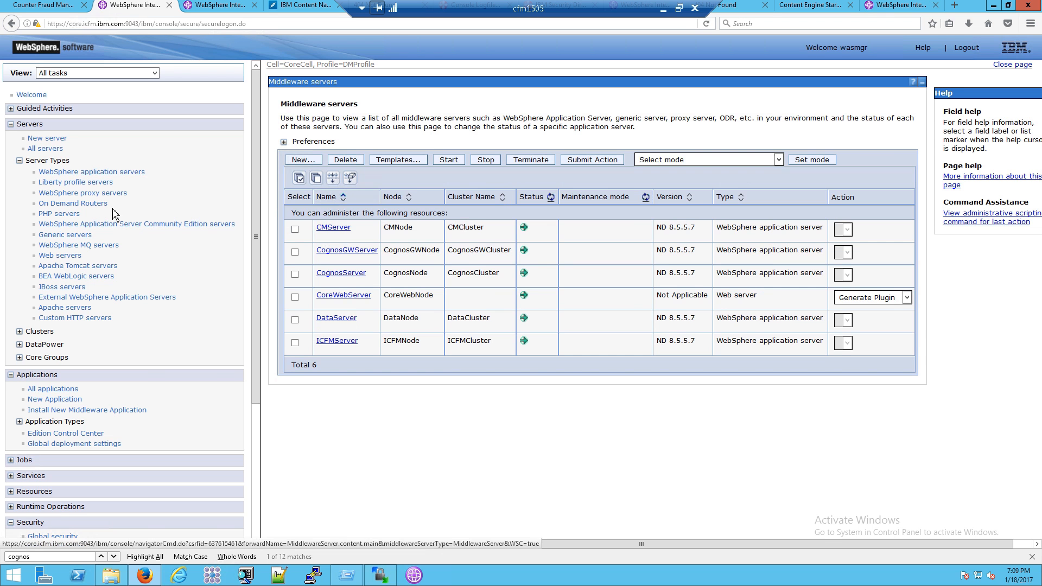
click(58, 388)
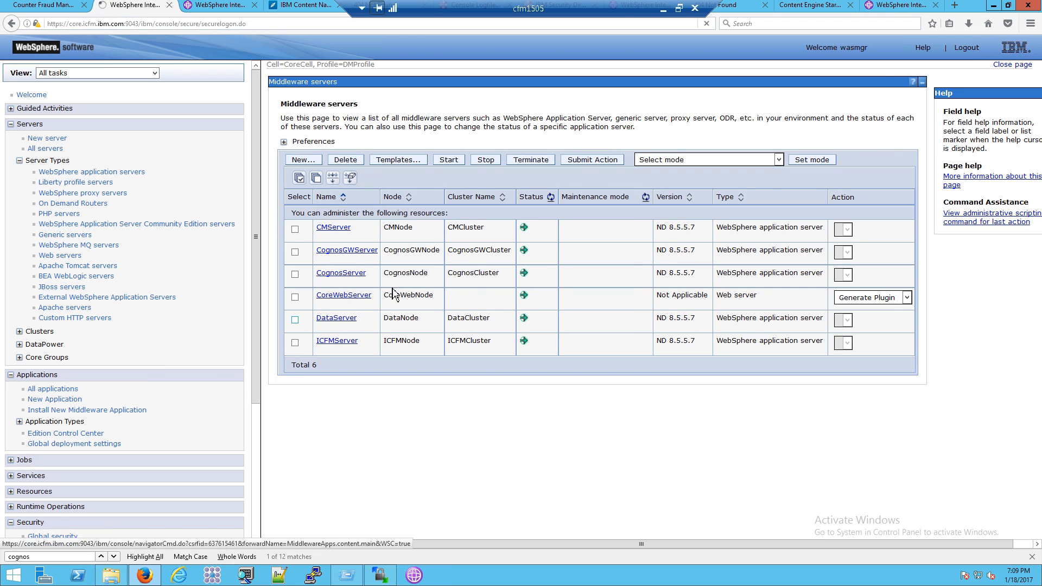
click(304, 6)
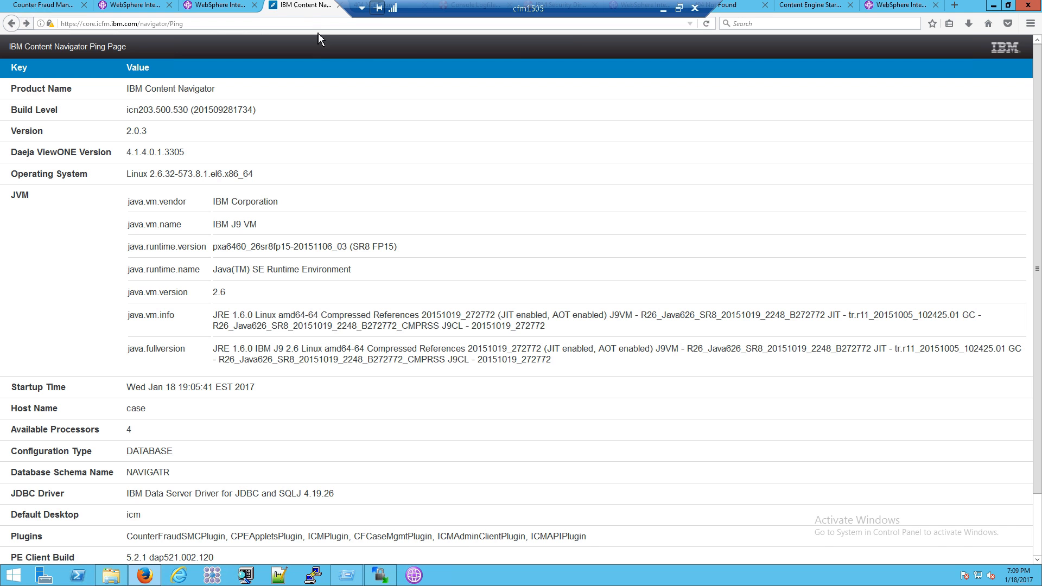
click(663, 8)
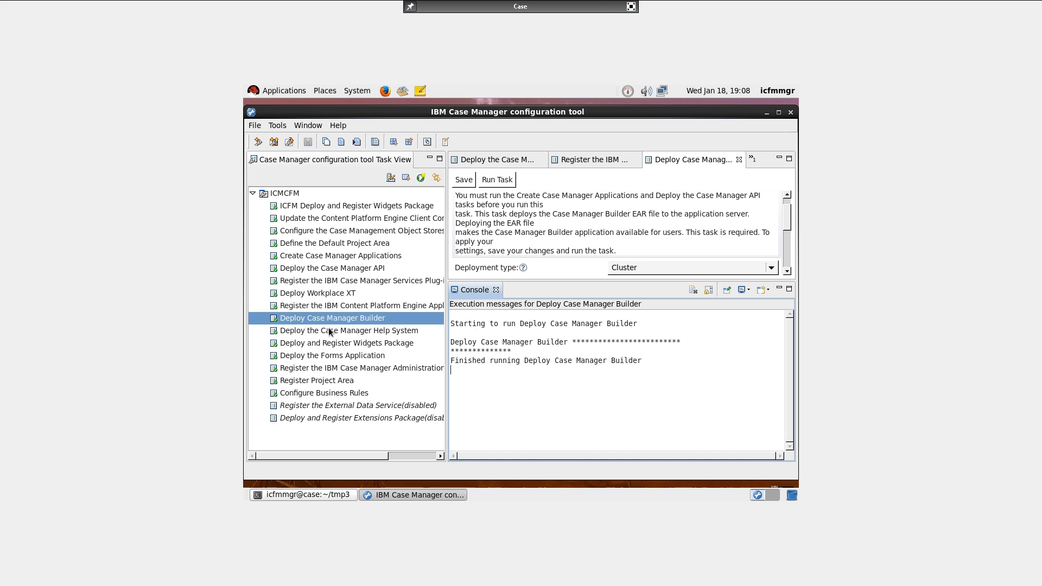
In the configuration tool, run the Deploy and Register Widgets Package and Register the IBM Case Manager Administration Client Plug-in tasks
double_click(357, 342)
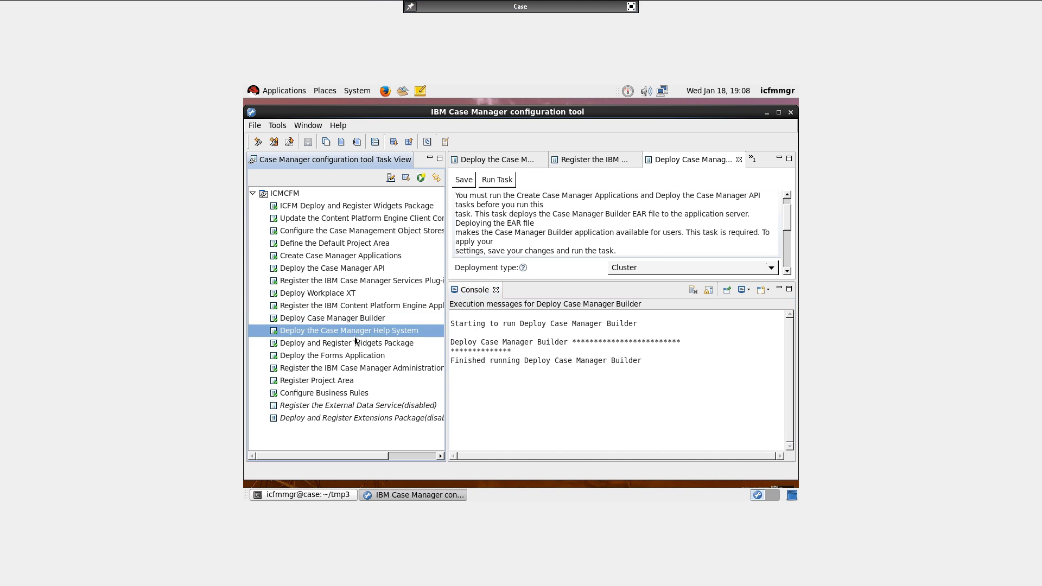
click(501, 179)
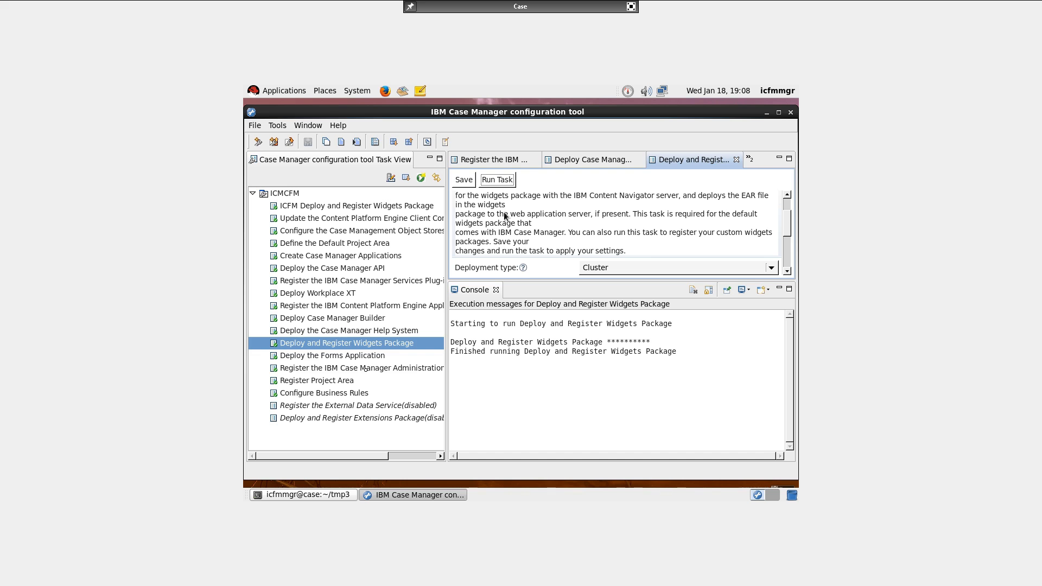
double_click(366, 369)
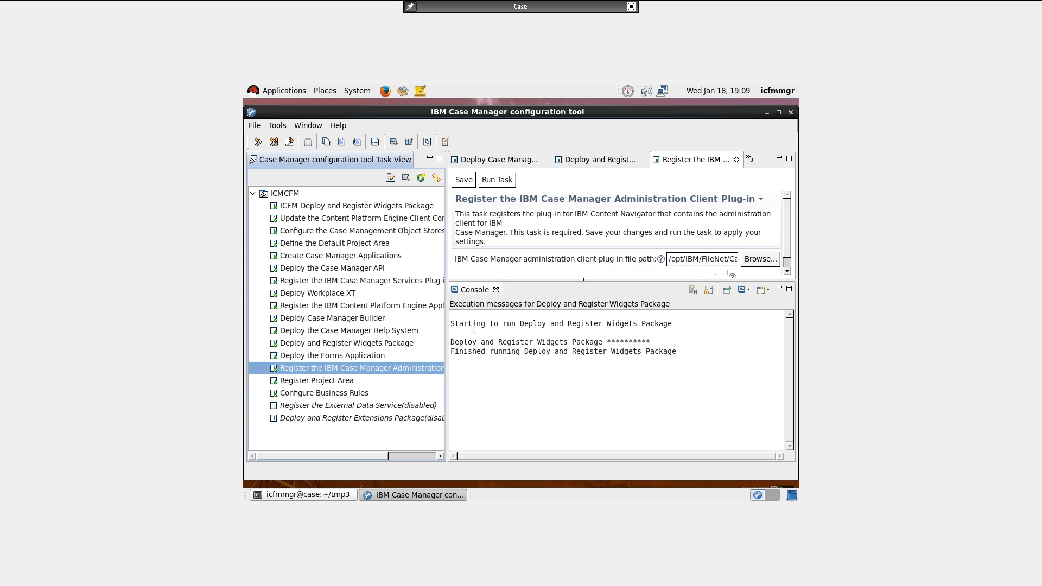
click(508, 183)
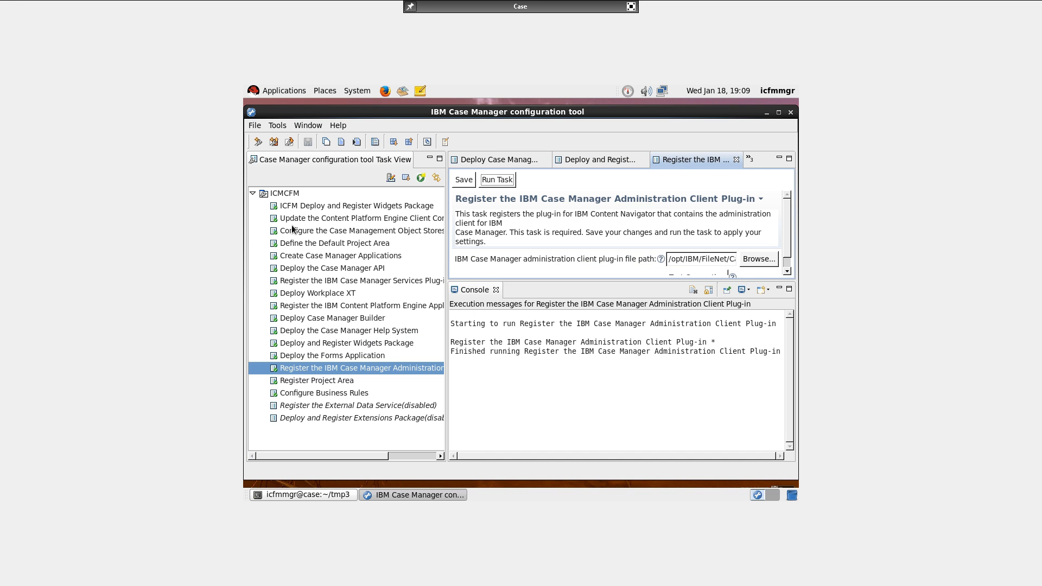
Switch to the root terminal on the case server and reboot the machine
key(alt+Tab)
key(ctrl+alt+i)
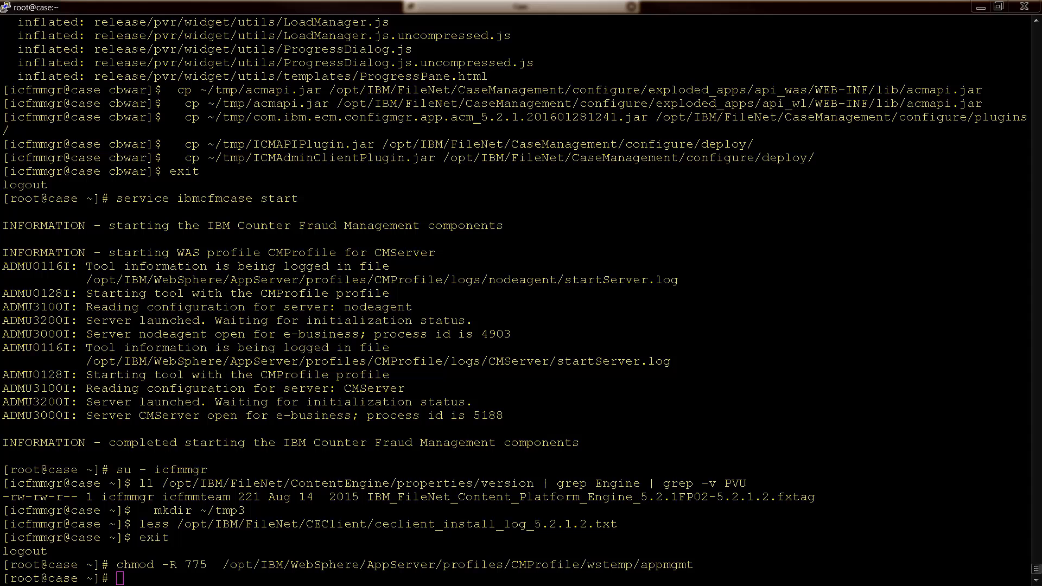
click(209, 453)
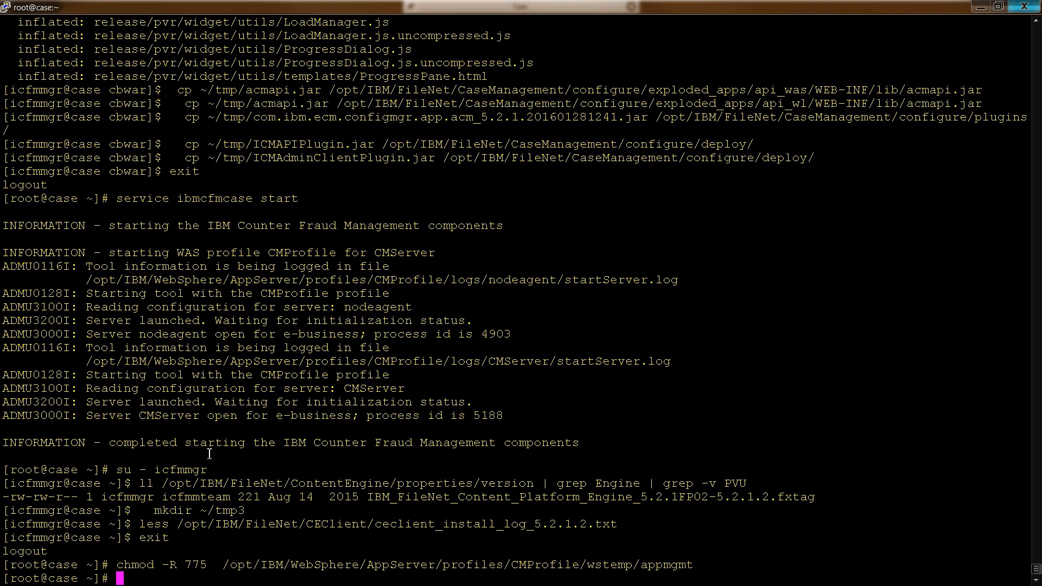
text(reboot)
key(Return)
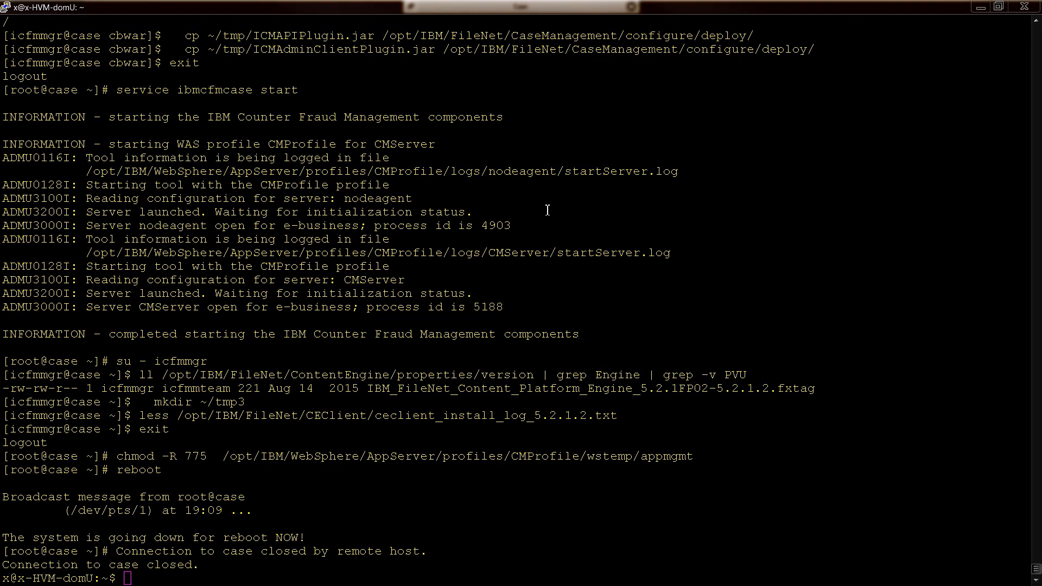
Reconnect with ssh root@case and run service ibmcfmcase start
text(ssh root@case)
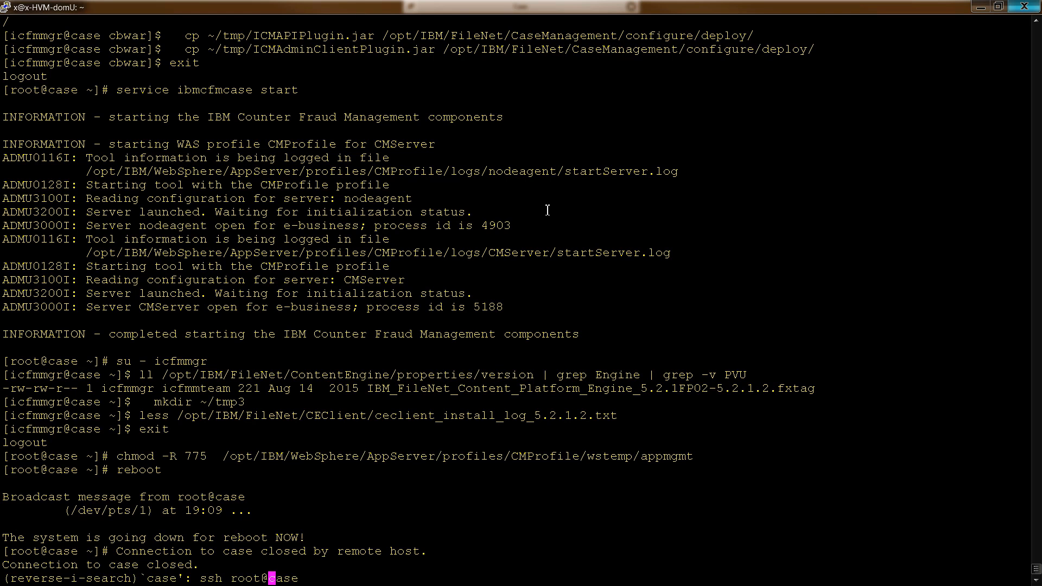
key(Return)
key(ctrl+r)
text(start)
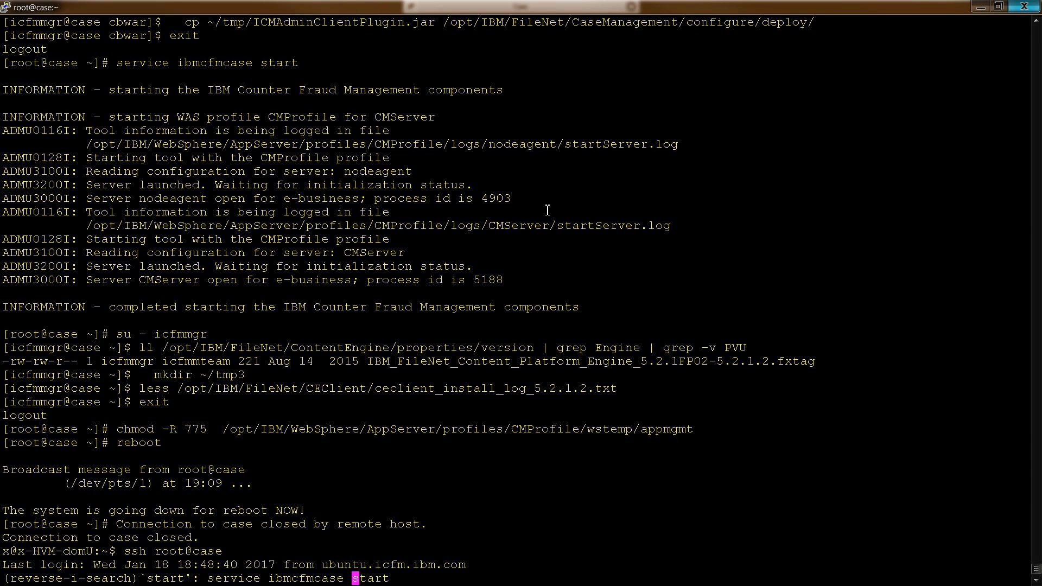
key(Return)
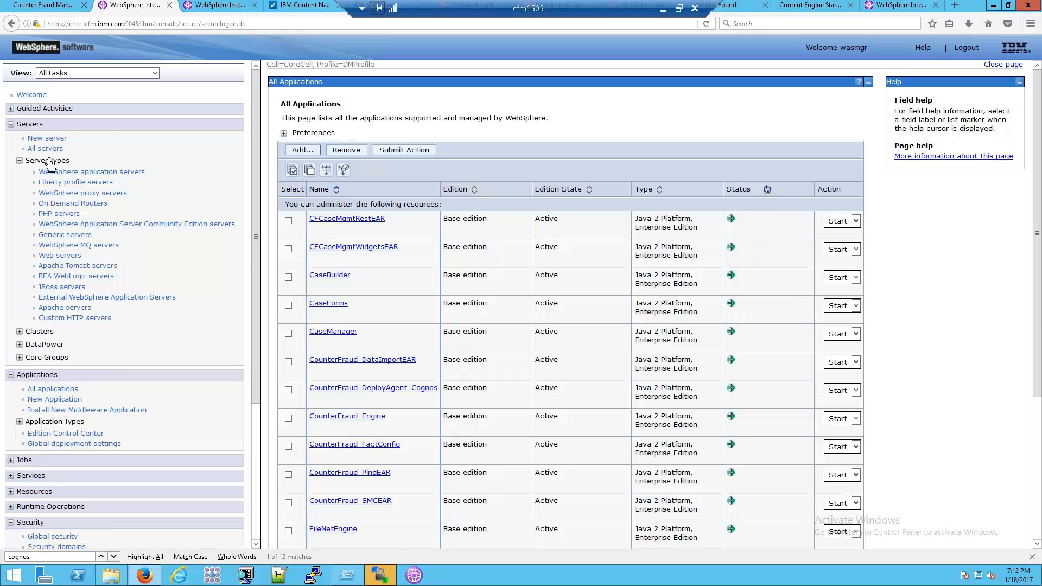
In the WebSphere console, refresh the status of all servers, look through the full application list, and switch to the IBM Content Navigator page
click(46, 149)
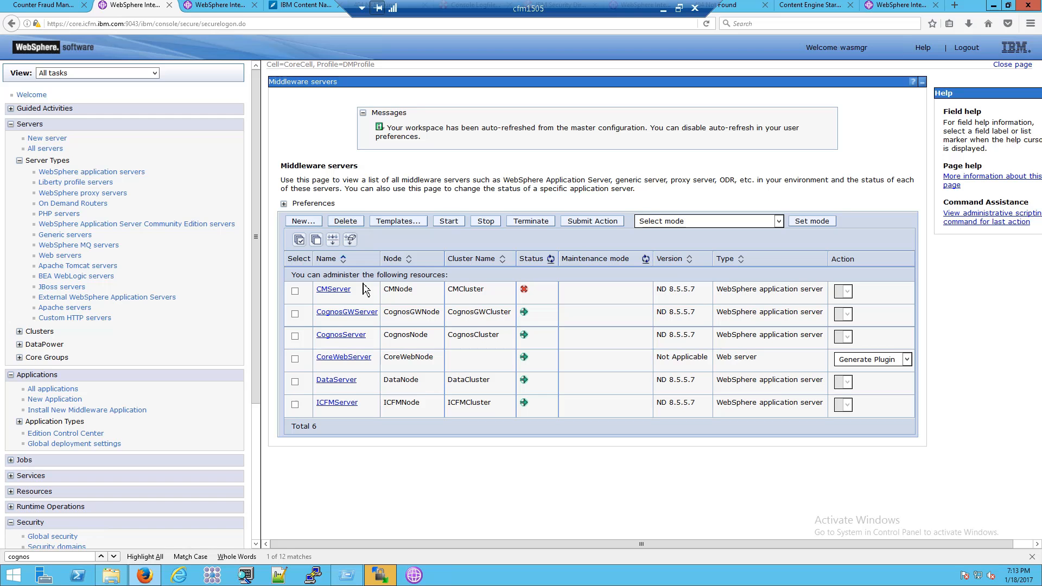
click(52, 149)
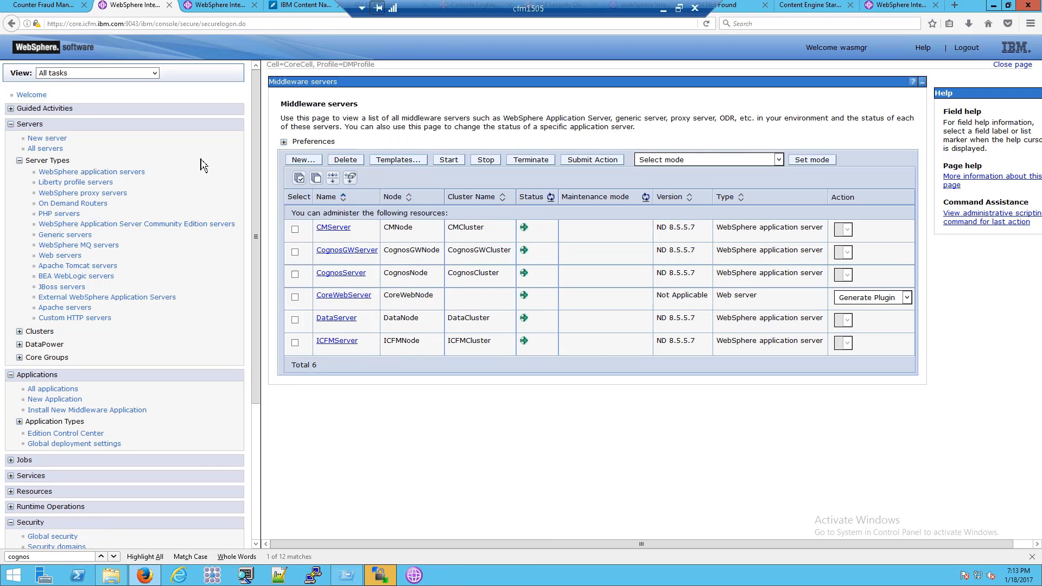
click(52, 389)
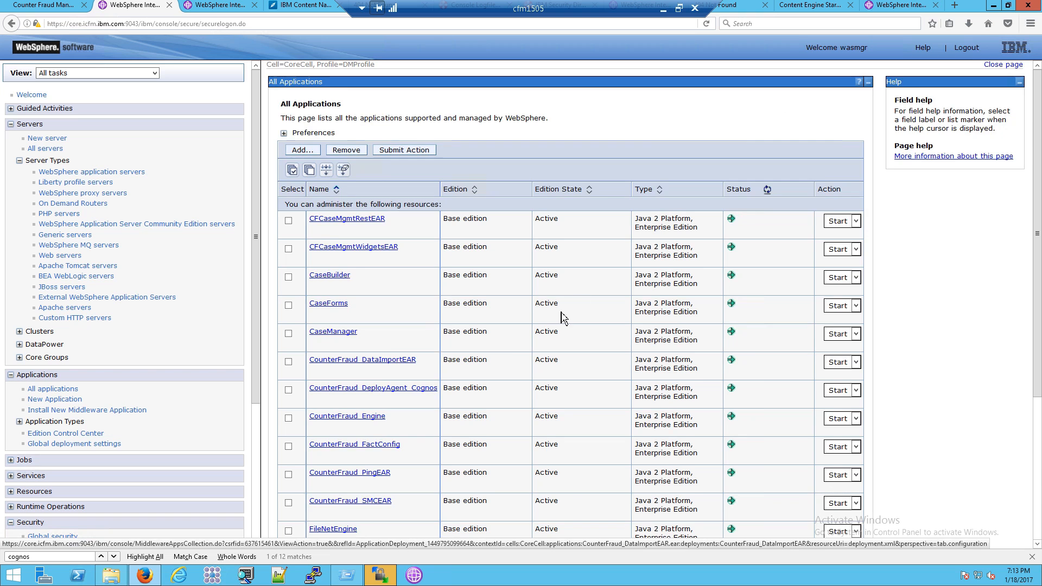
scroll(563, 318, down, 6)
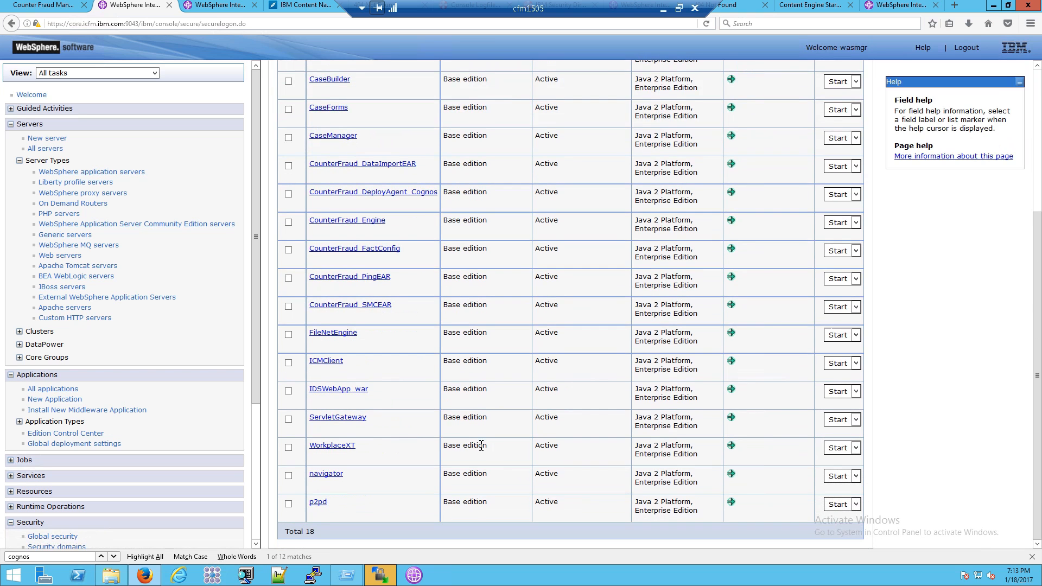
click(308, 5)
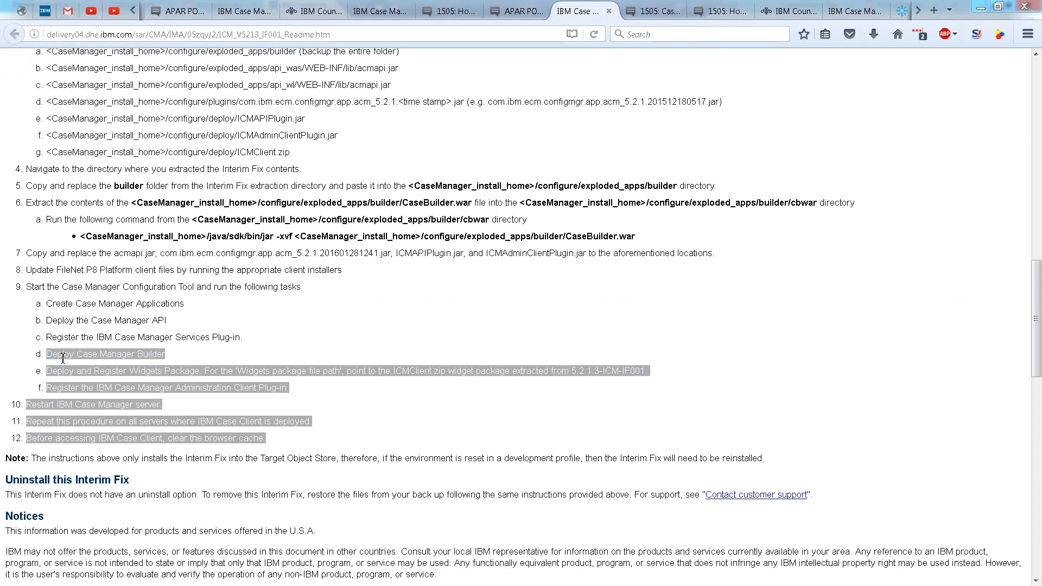
Review the final installation steps in the ICM interim fix readme and the Case Manager 5.2.1.3-ICM-IF001 requirement on the PO05616 support page
drag(266, 437, 63, 358)
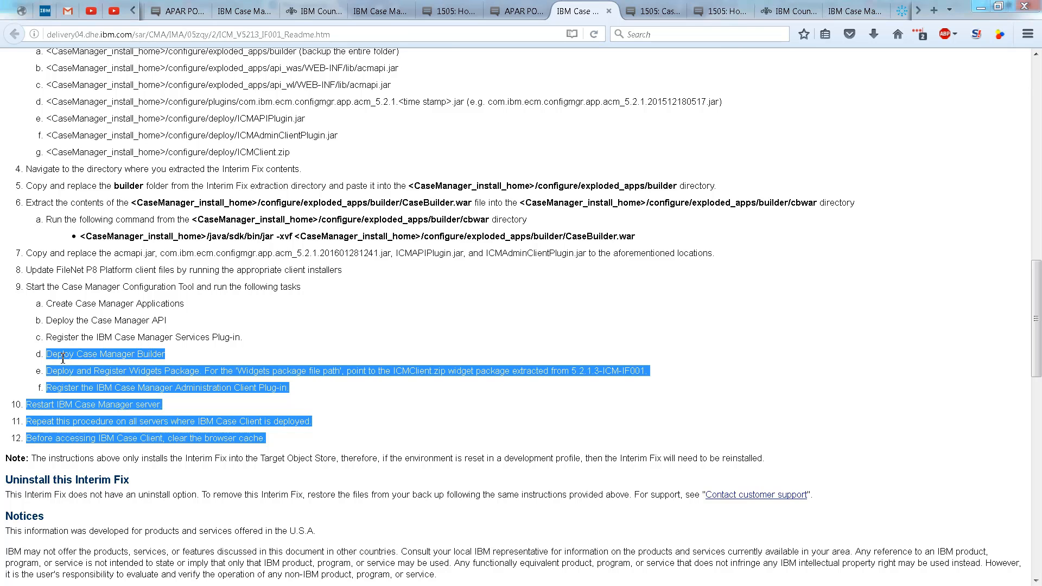
click(784, 11)
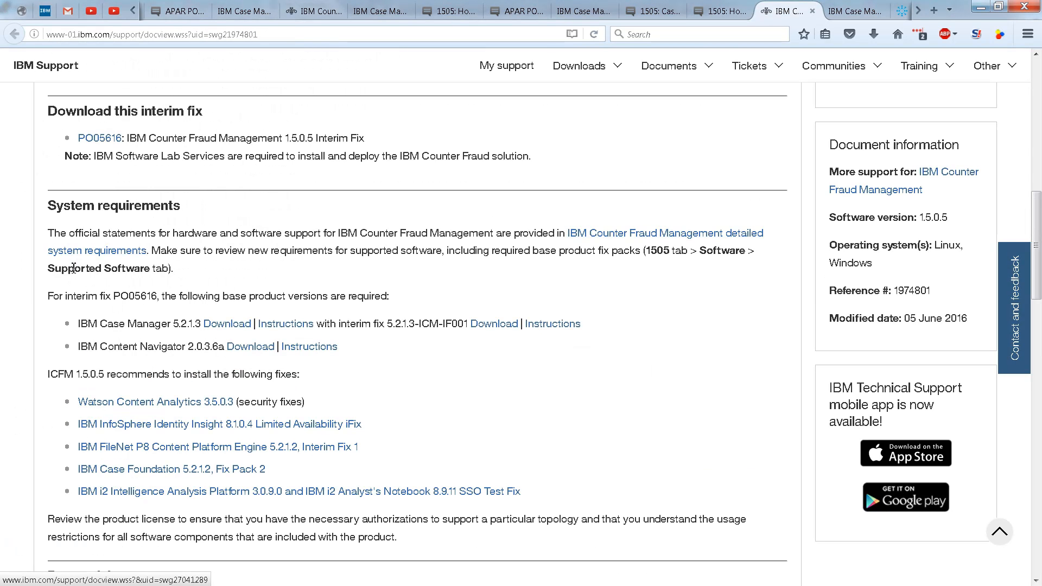
drag(172, 323, 459, 323)
click(413, 324)
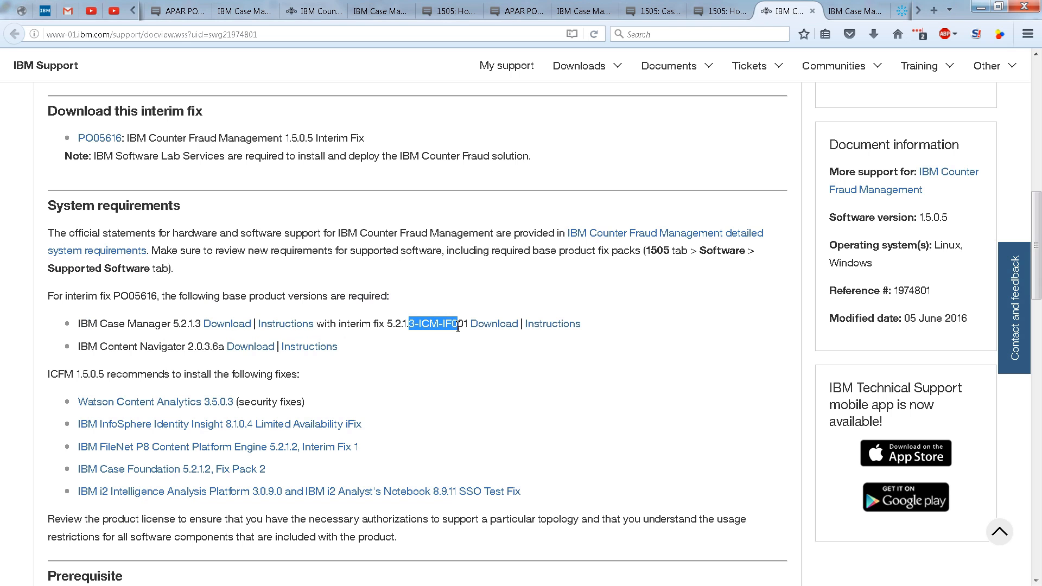
Switch to the case server terminal and list the contents of /opt/IBM/FileNet/CaseManagement/properties/version/
key(alt+Tab)
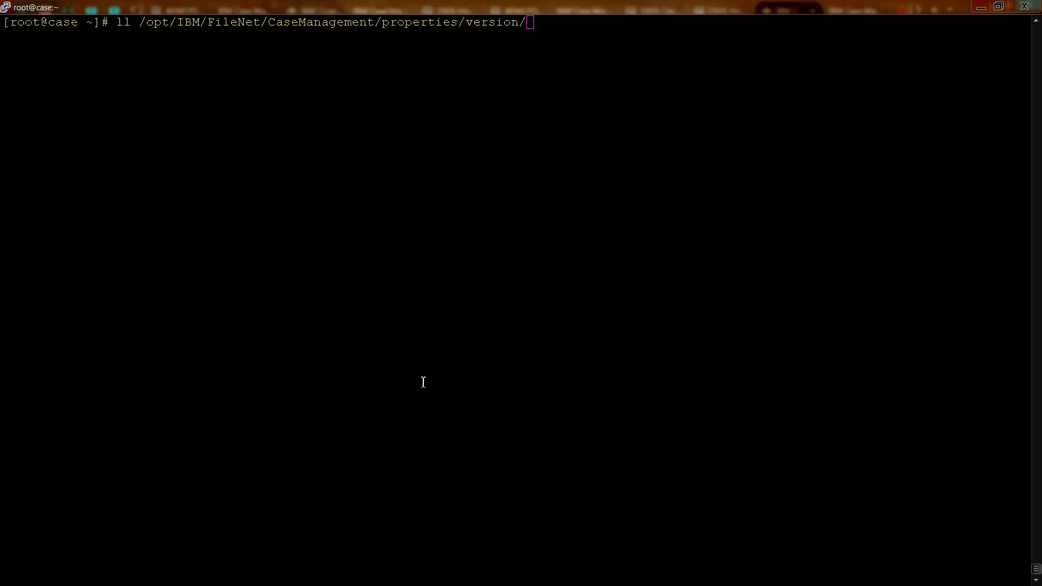
key(Return)
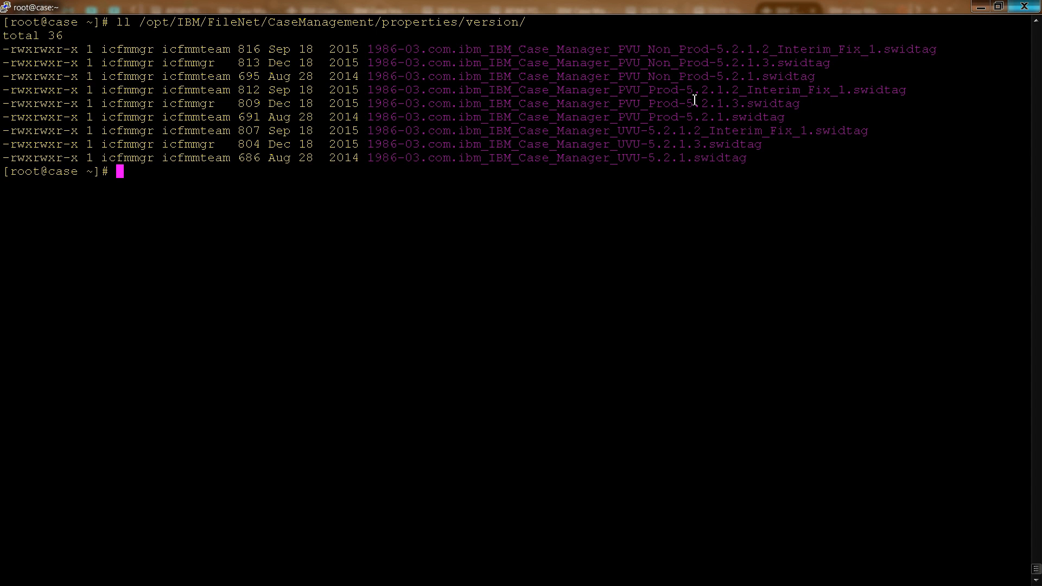
Examine the product types and version numbers in the Case Manager swidtag file names under /opt/IBM/FileNet/CaseManagement/properties/version/
drag(641, 63, 800, 63)
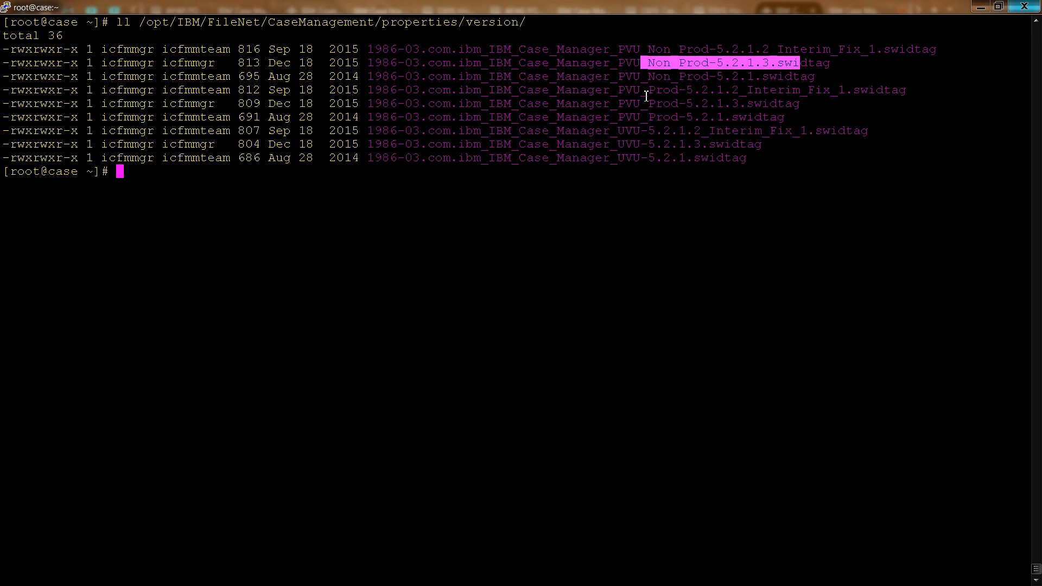
drag(642, 89, 788, 89)
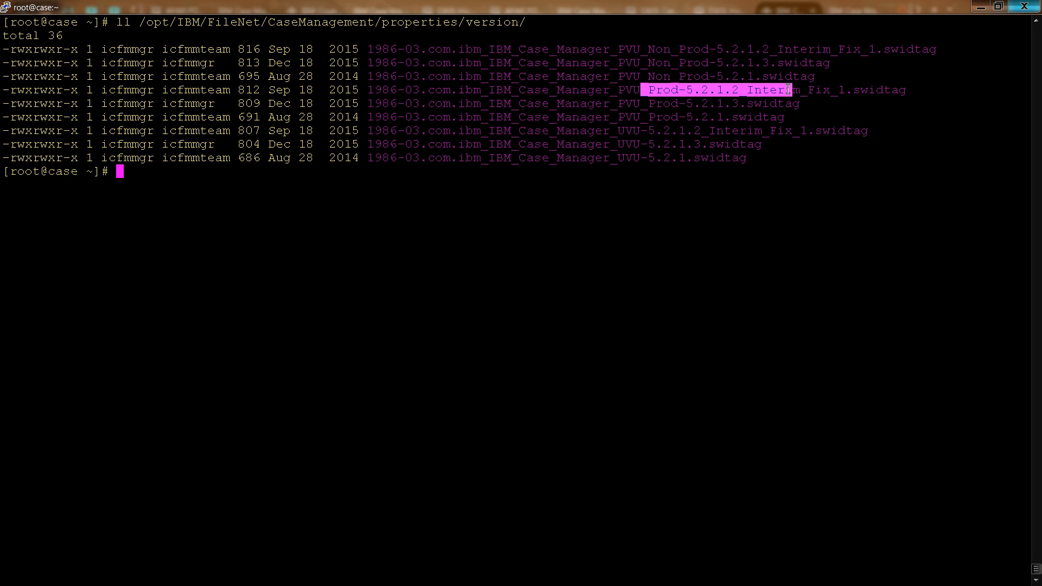
drag(672, 111, 673, 114)
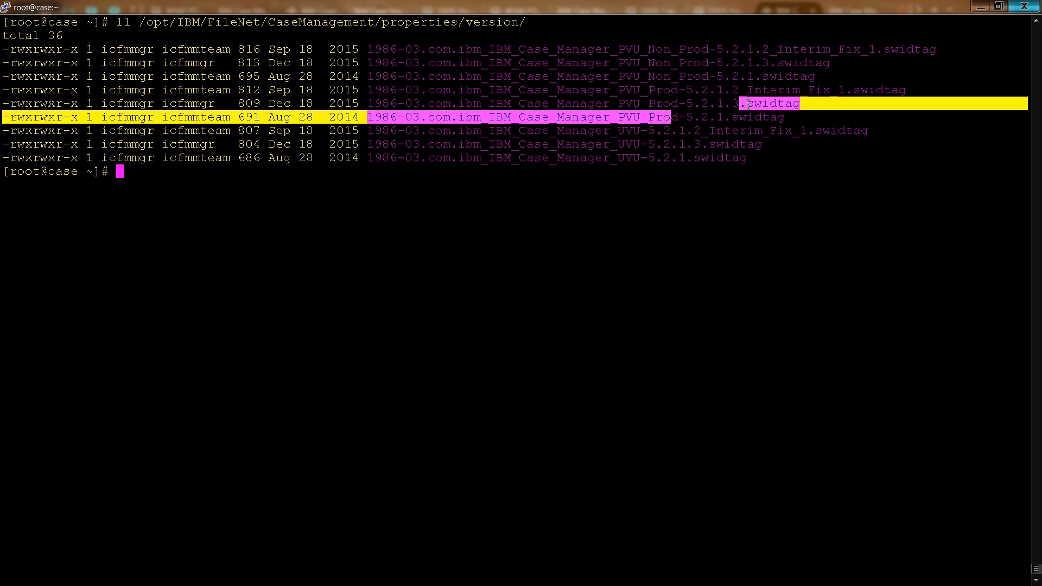
double_click(727, 103)
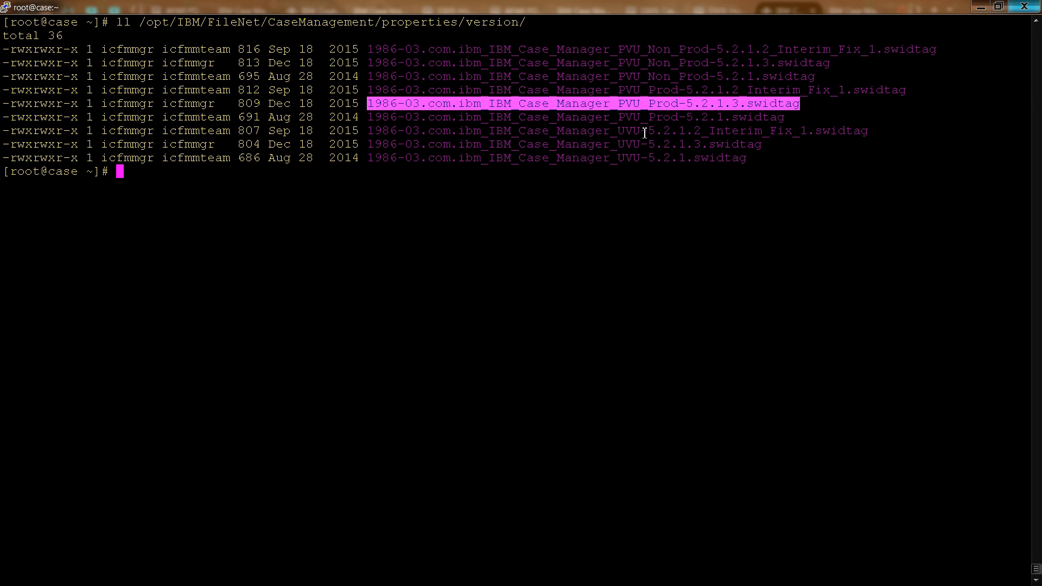
drag(700, 130, 802, 130)
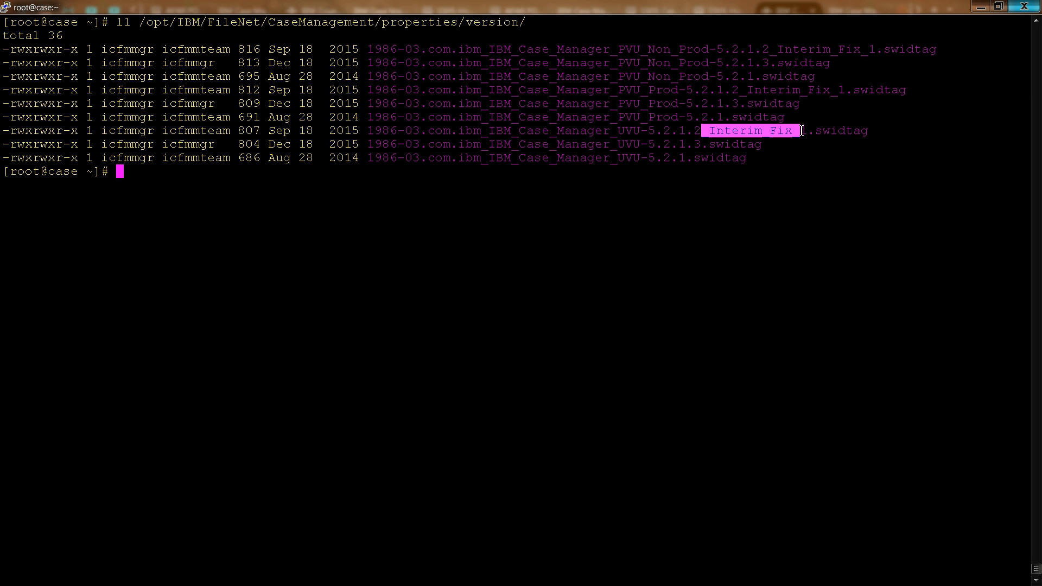
click(691, 90)
drag(690, 90, 867, 89)
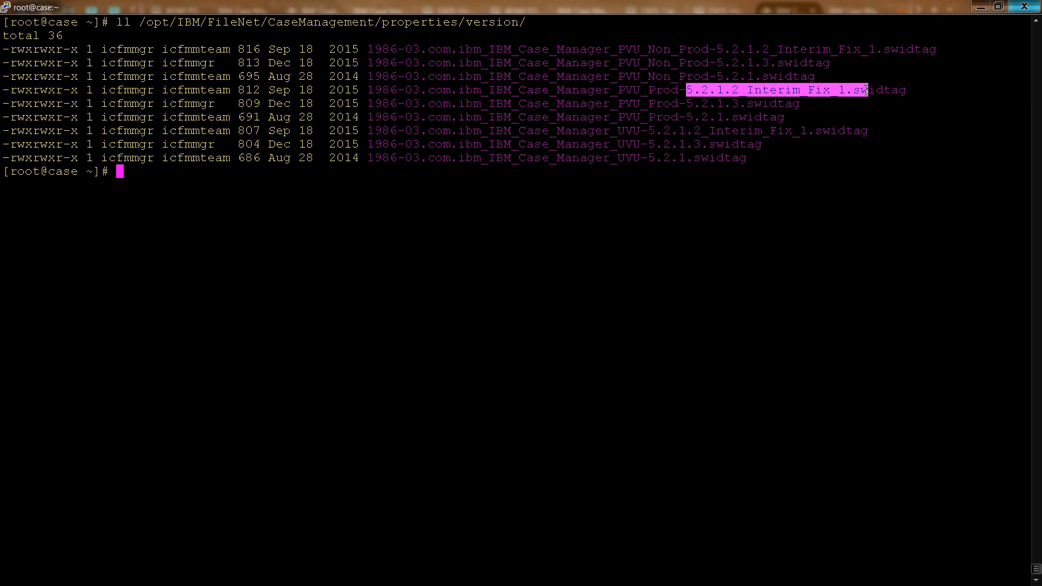
click(788, 99)
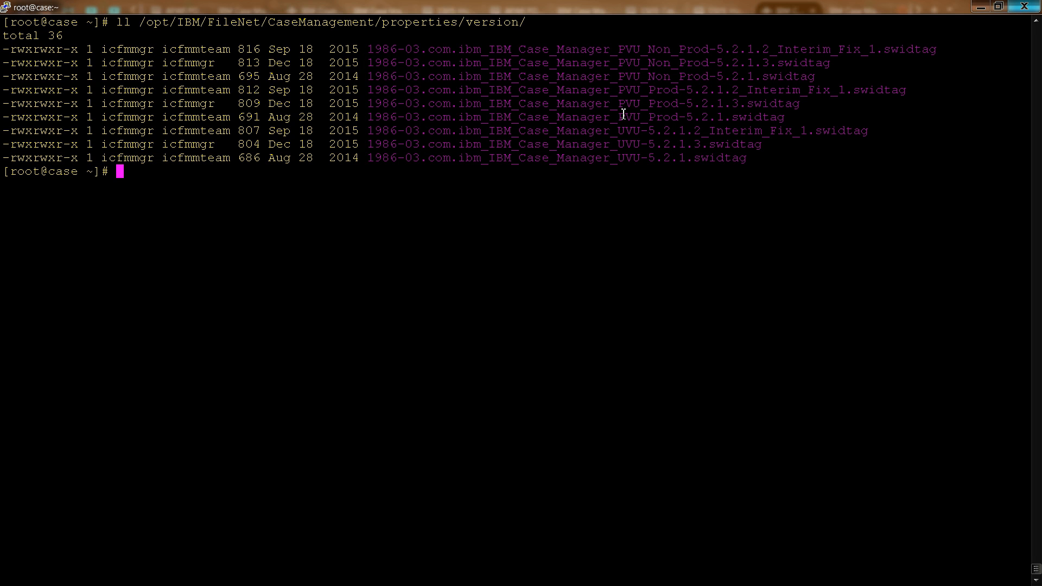
Switch to the IBM Support page in Firefox and open the instructions for IBM Content Navigator 2.0.3.6a
key(alt+Tab)
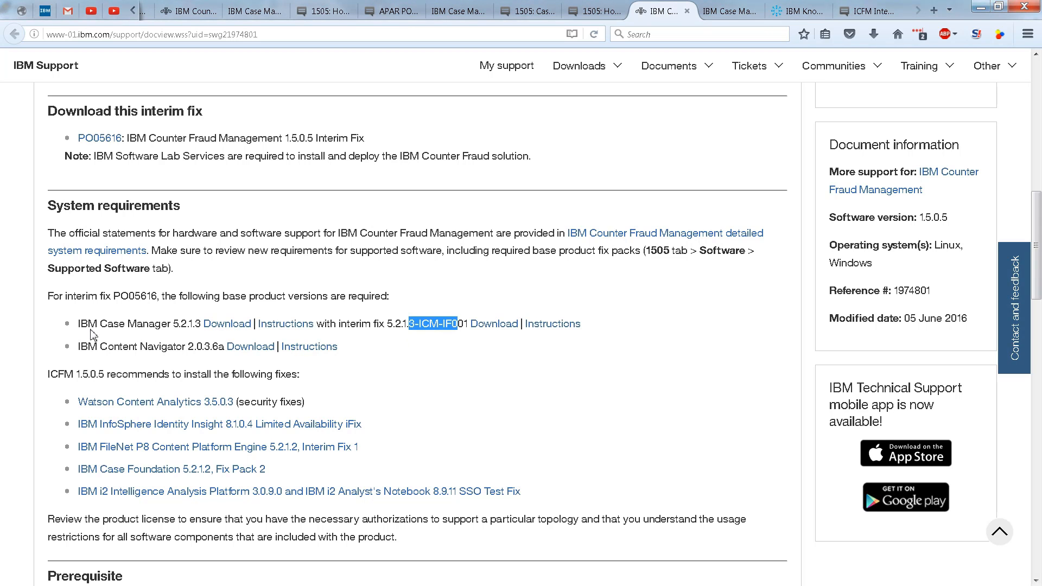
drag(75, 348, 325, 356)
click(324, 356)
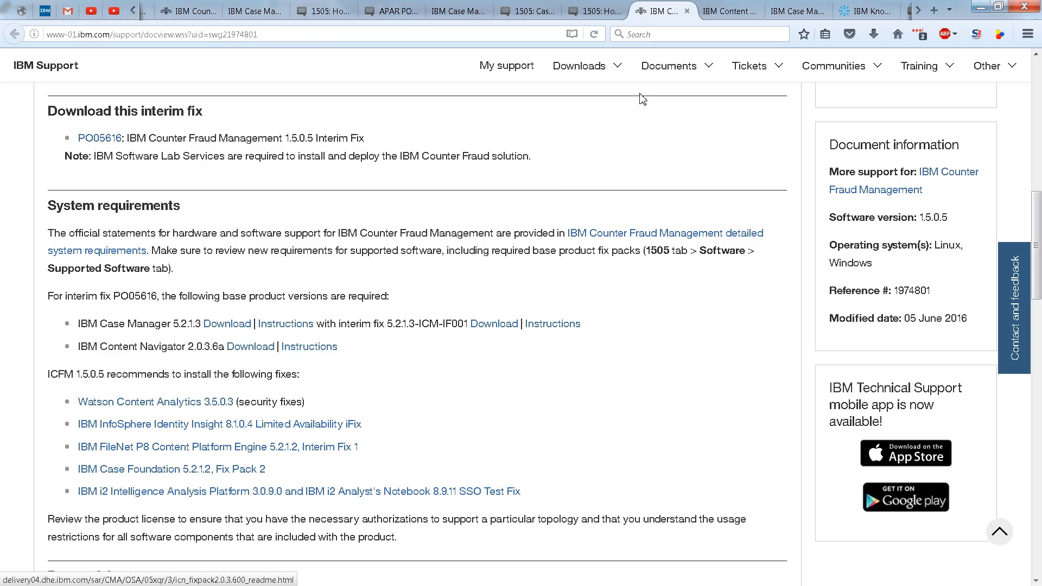
click(726, 11)
Examine the prerequisites and the Linux installation commands in the Content Navigator 2.0.3 Fix Pack 6 readme
scroll(234, 361, down, 5)
scroll(248, 358, down, 15)
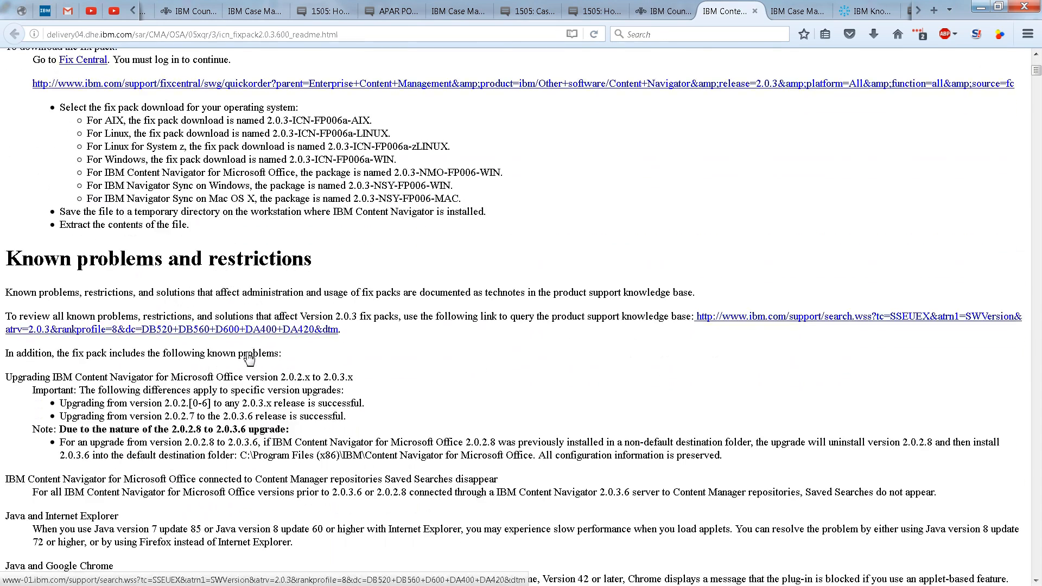
scroll(247, 358, down, 15)
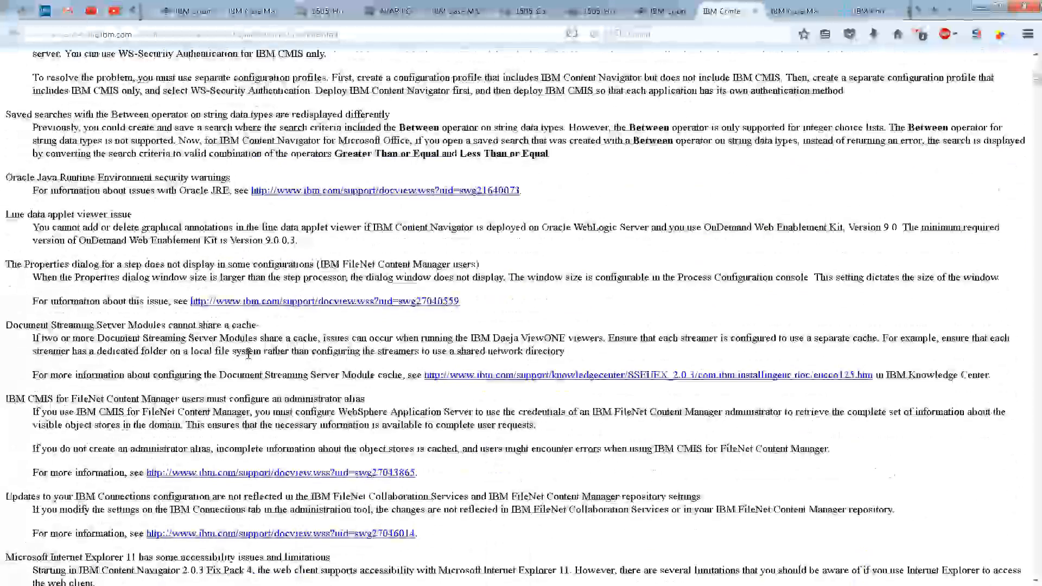
scroll(248, 354, down, 15)
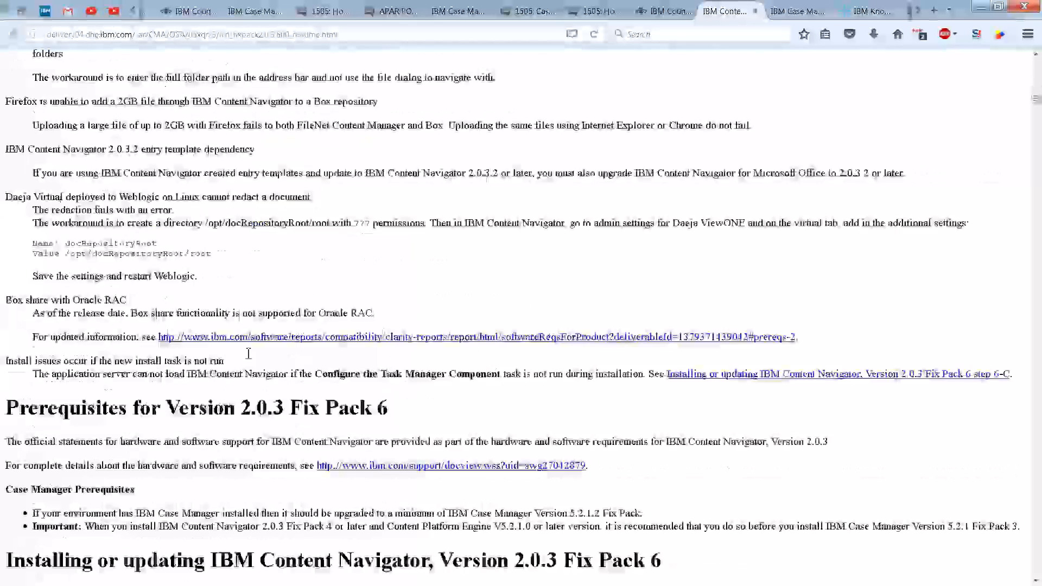
scroll(248, 353, down, 4)
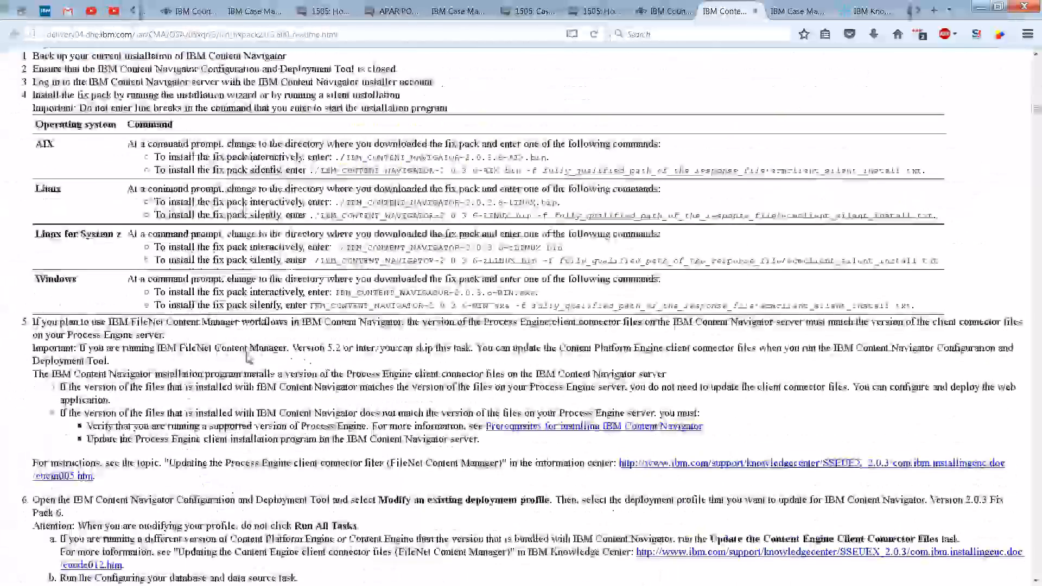
scroll(283, 304, up, 7)
drag(298, 254, 53, 241)
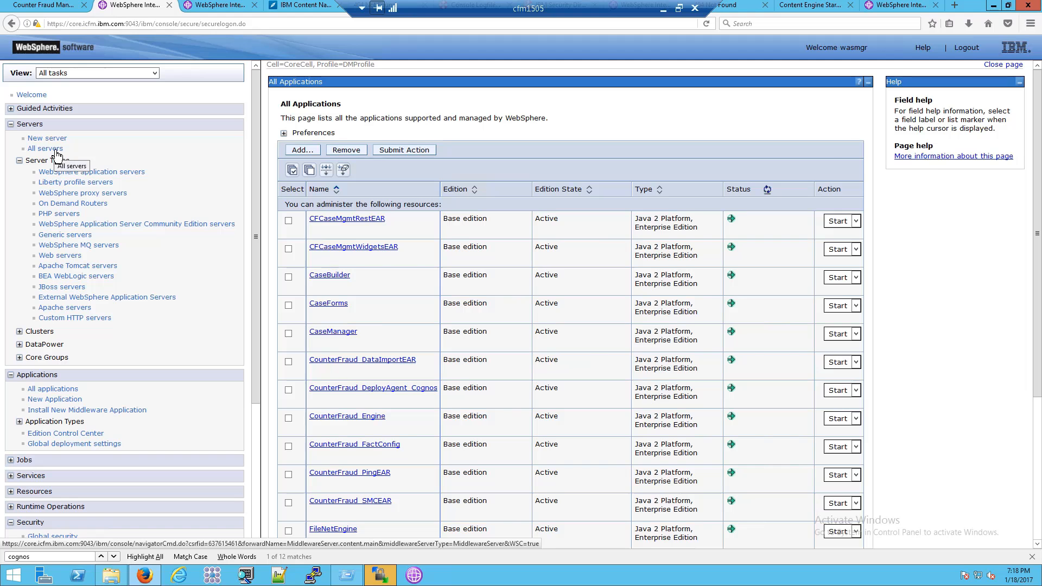
In the WebSphere console, submit the Stop action for the CounterFraud_Engine application from the list of all applications
click(45, 149)
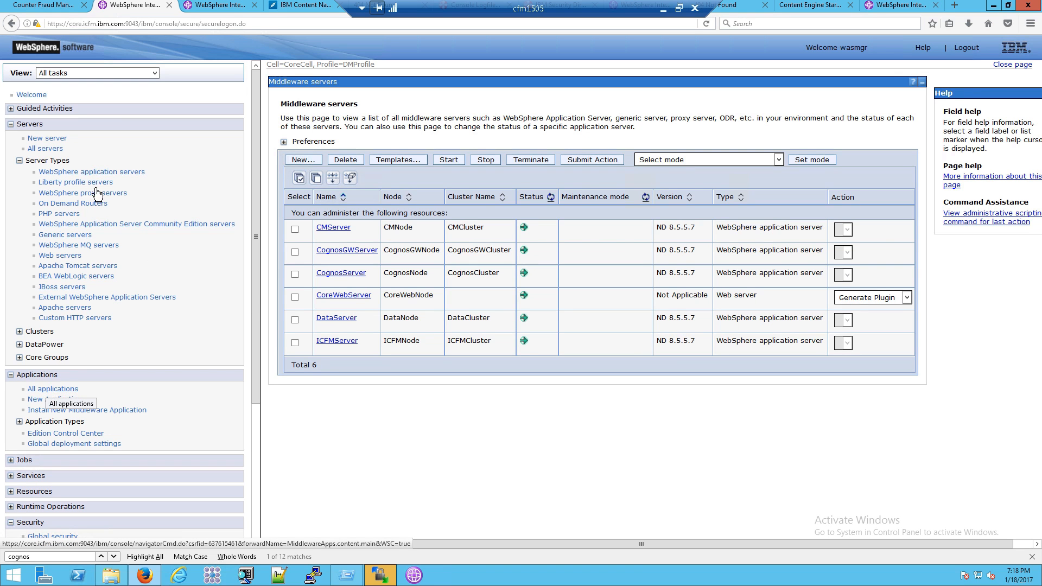
click(61, 389)
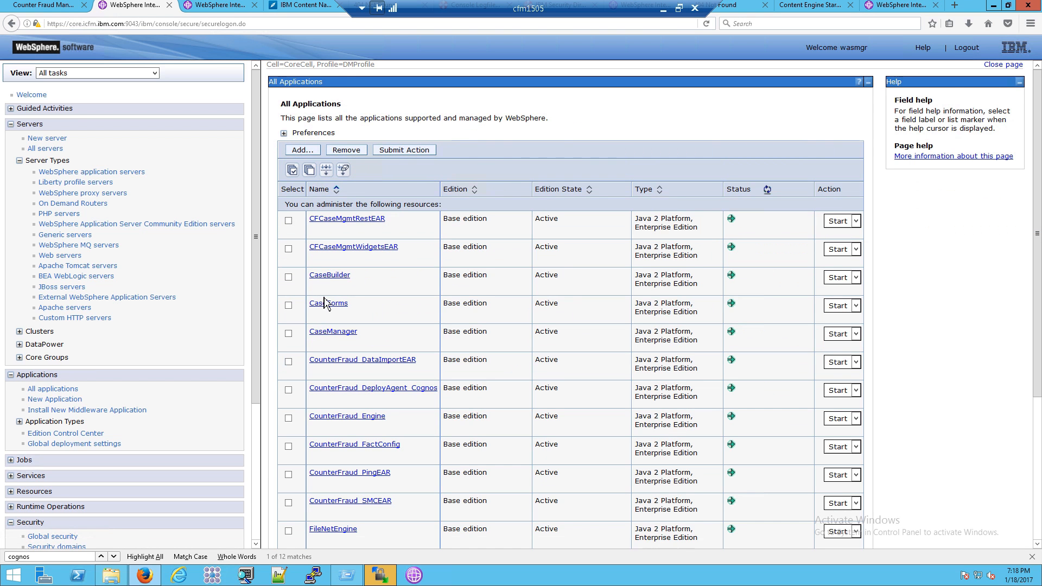
click(288, 418)
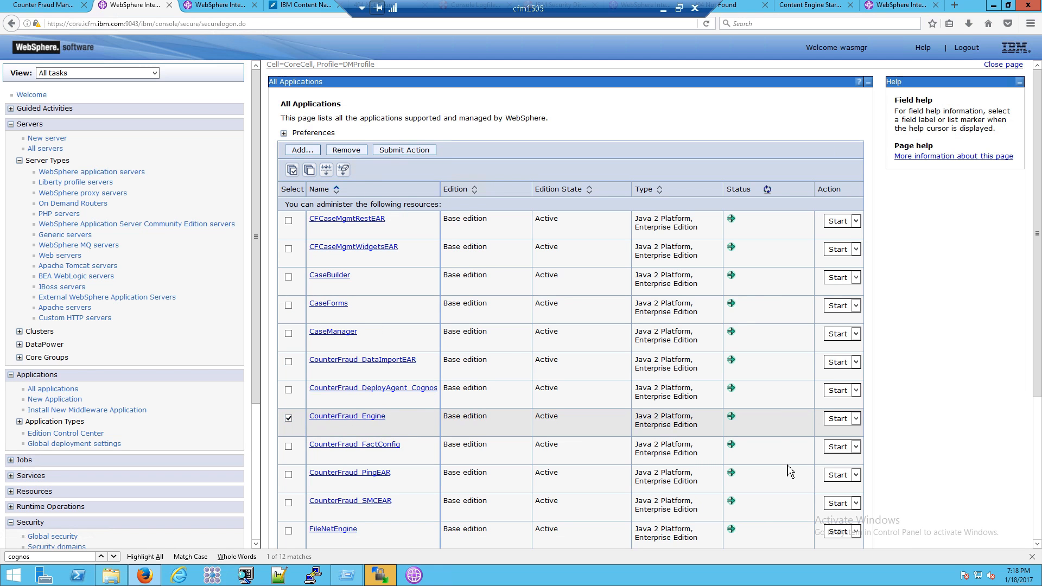
click(843, 420)
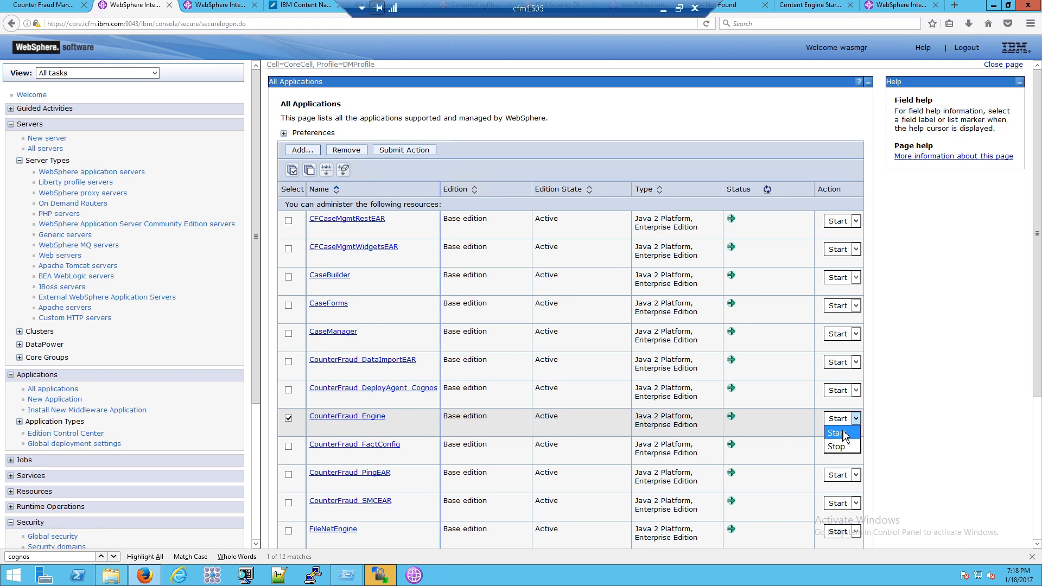
click(842, 448)
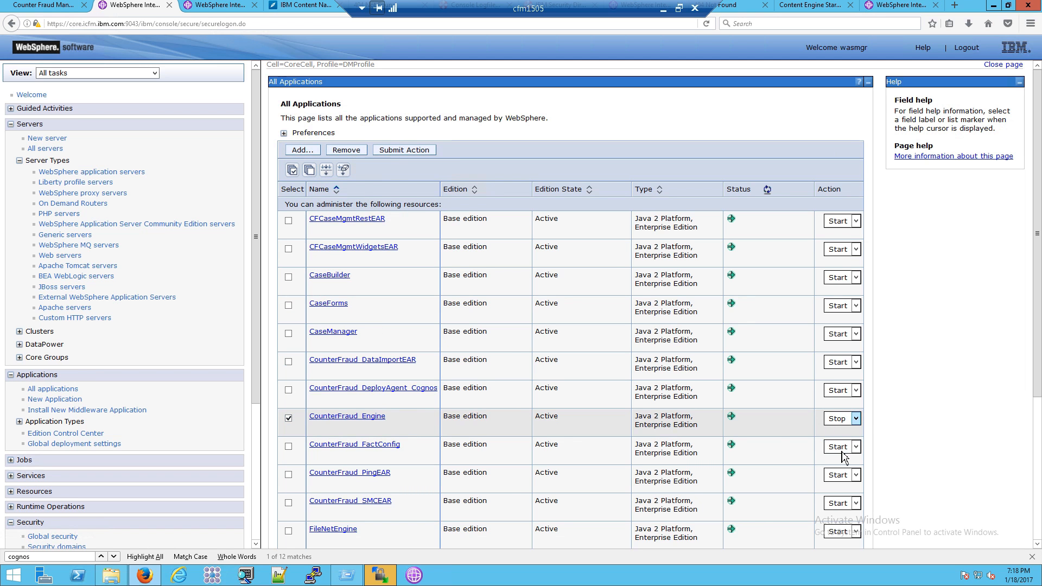
click(391, 152)
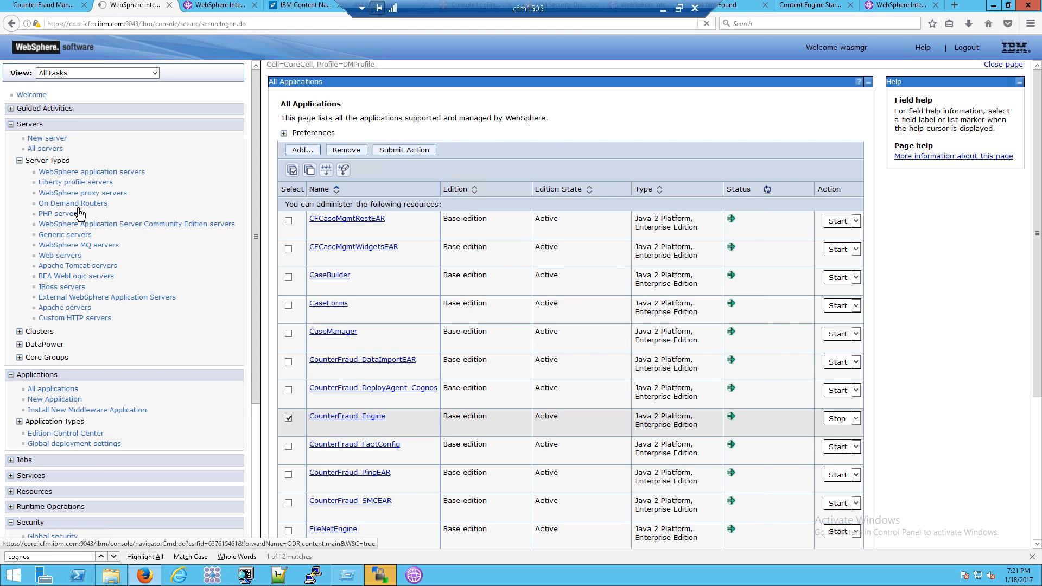
Check the CounterFraud_Engine status in a separate copy of the all-applications list, and close that copy
right_click(61, 395)
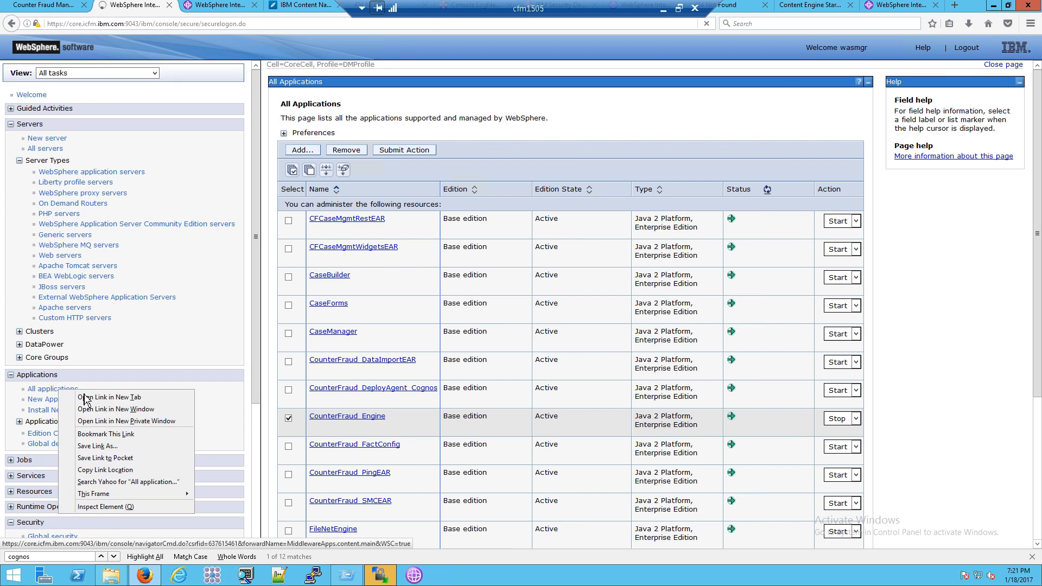
click(81, 396)
click(198, 7)
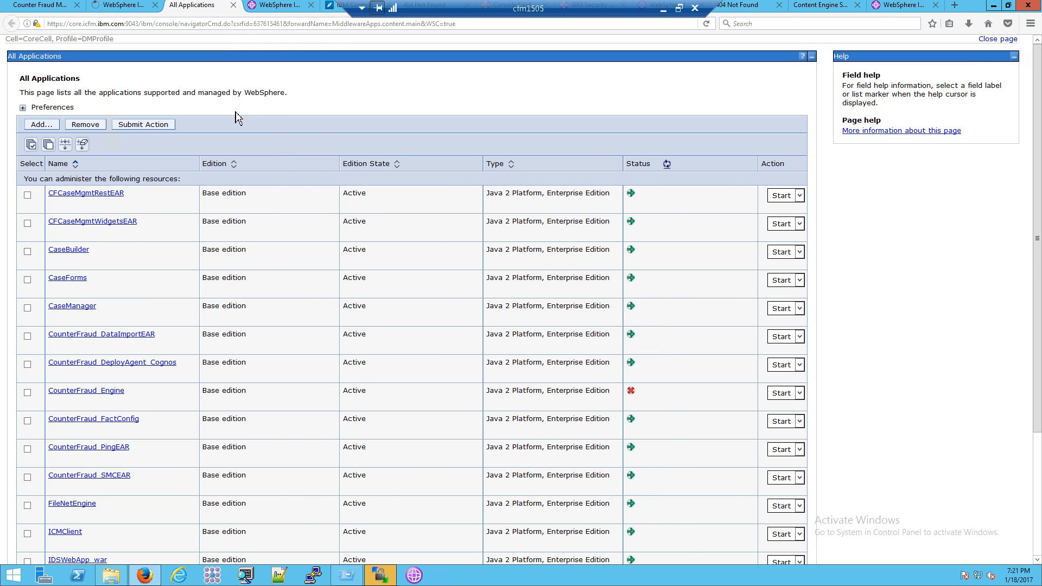
click(234, 5)
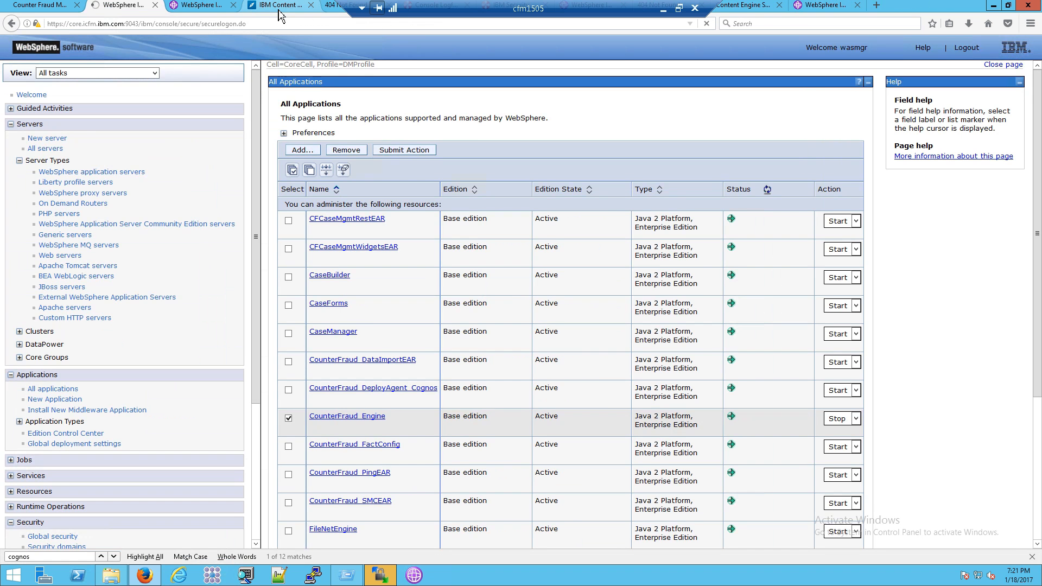
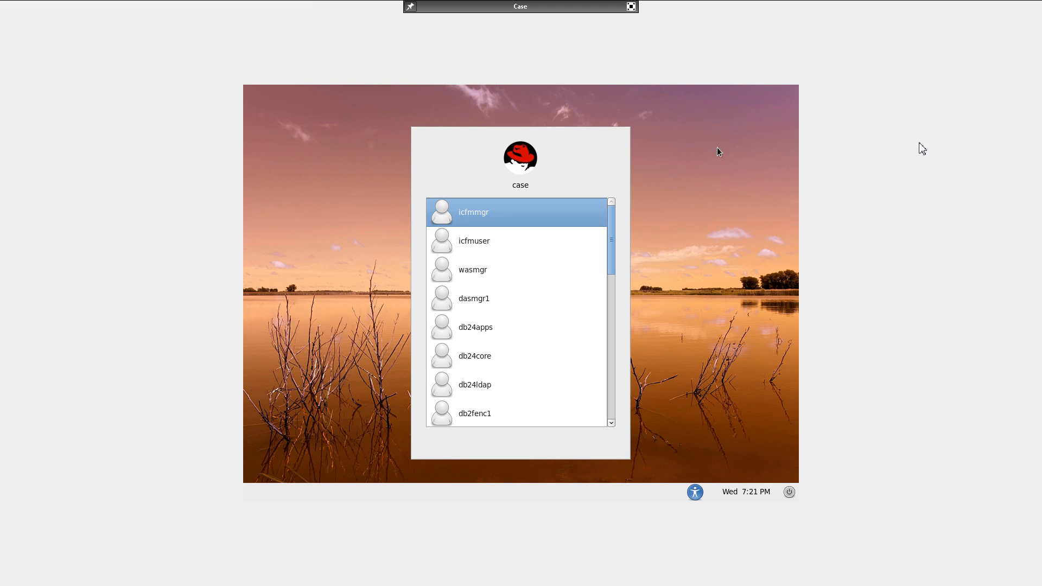
Log in to the case server desktop as icfmmgr with the account password and open a terminal
click(518, 208)
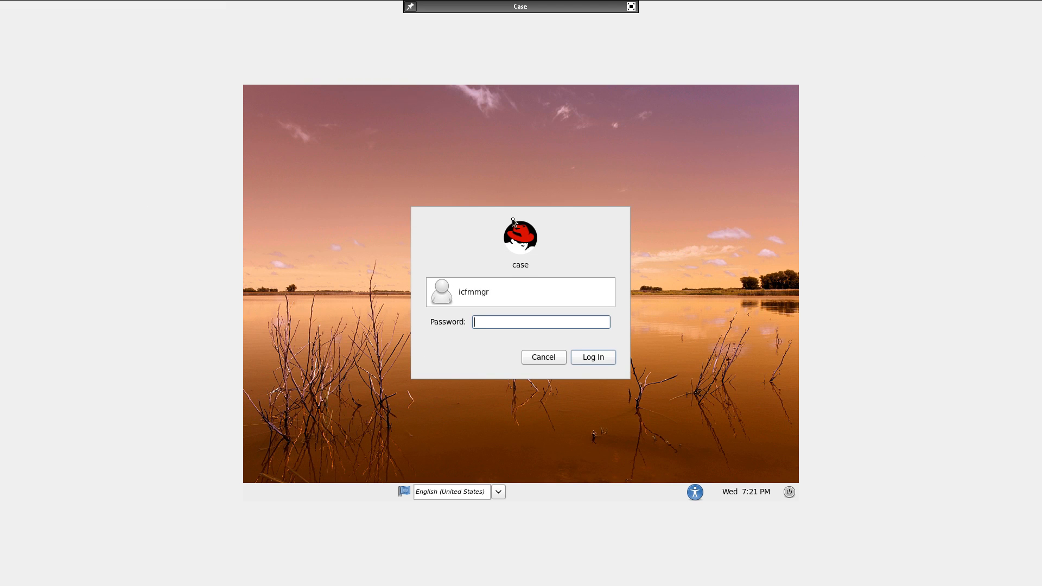
text(•••••••••••••)
key(Return)
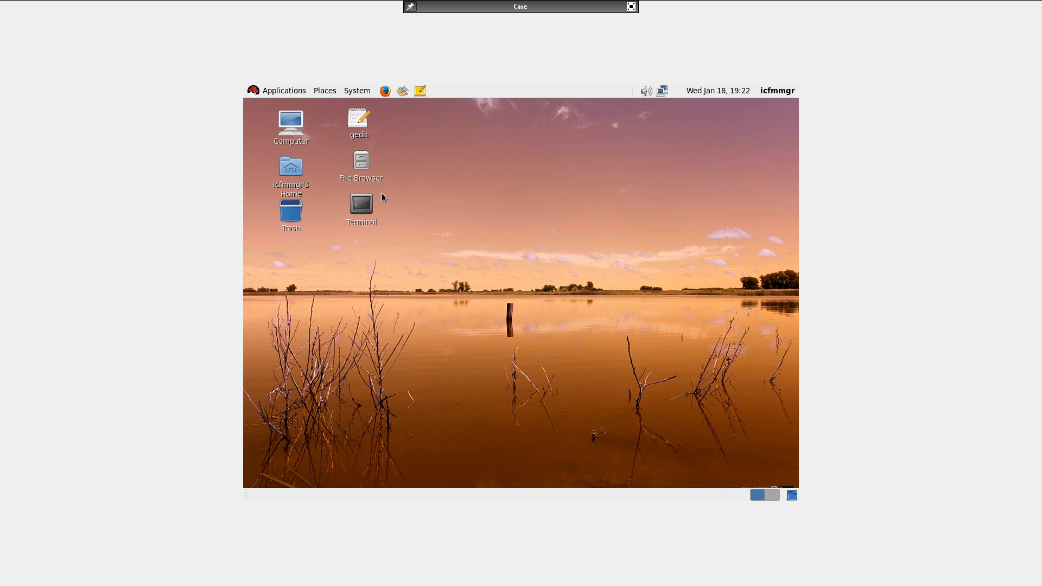
double_click(372, 204)
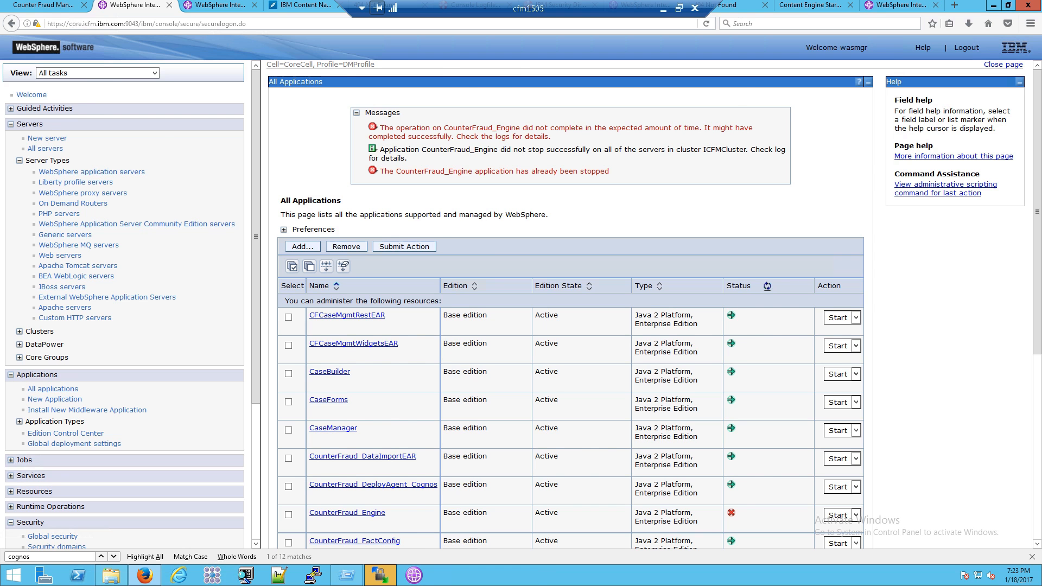
Switch to the SFTP file transfer window and create a directory named tmp4 in /icfmdata/home/icfmmgr
click(381, 576)
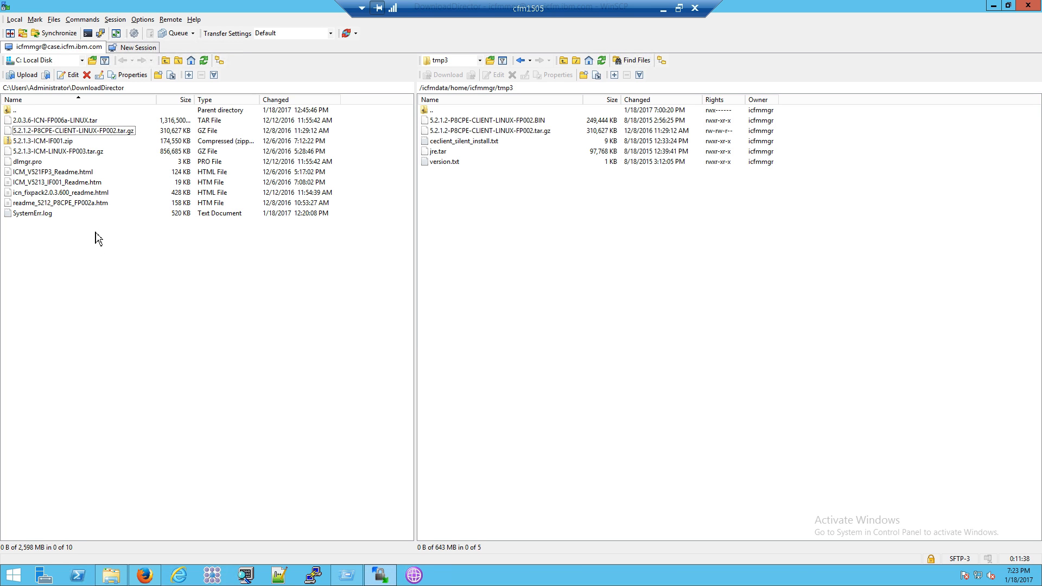
click(49, 120)
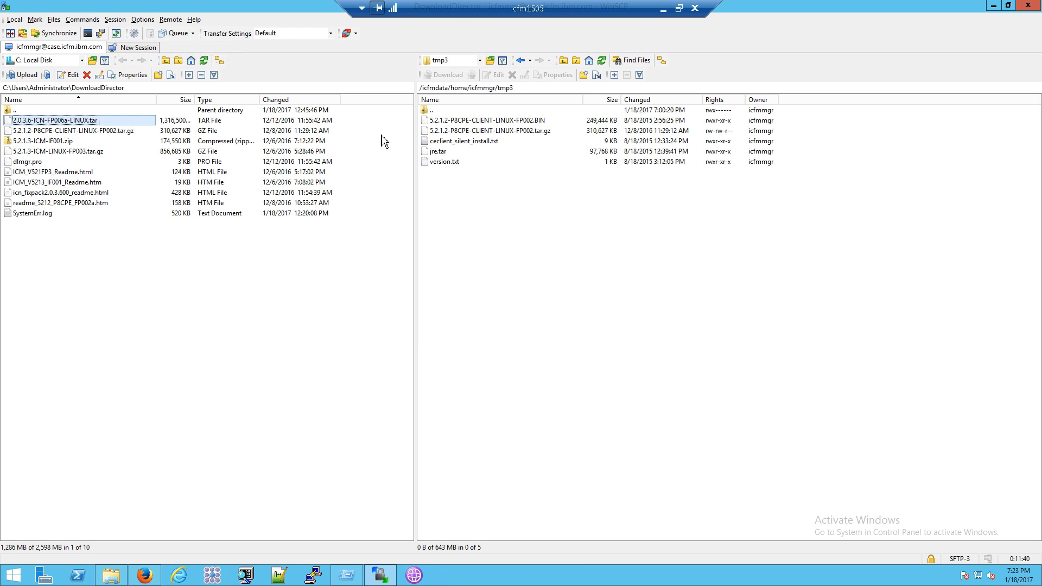
double_click(437, 113)
right_click(485, 404)
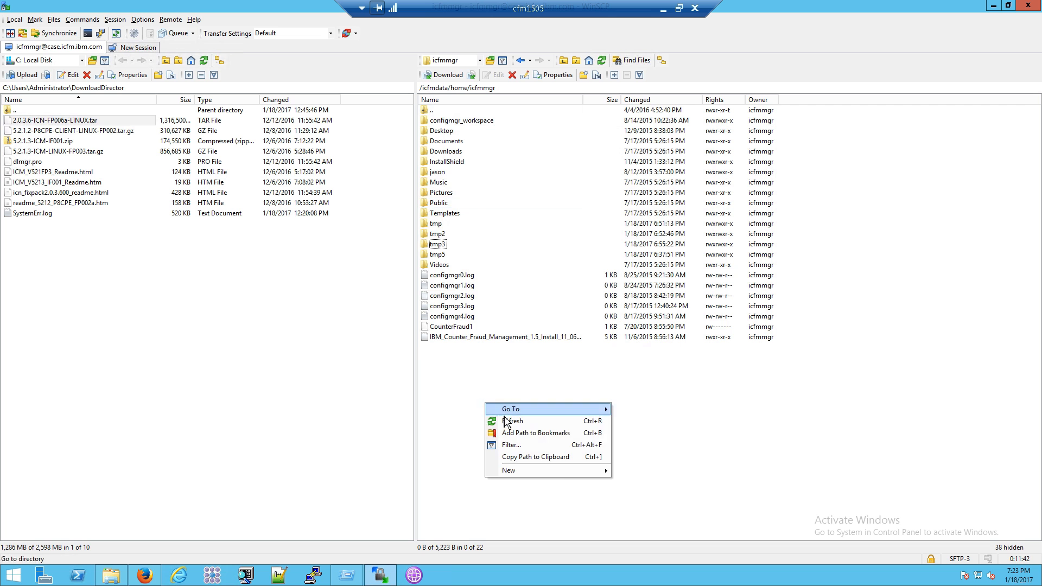
mouse_move(559, 470)
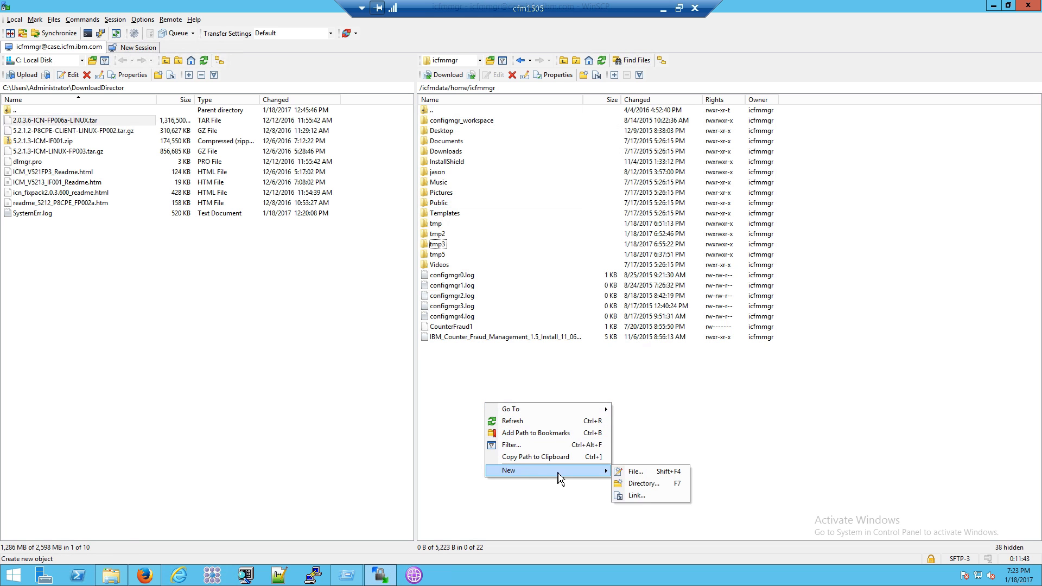
click(636, 484)
text(tmp4)
key(Return)
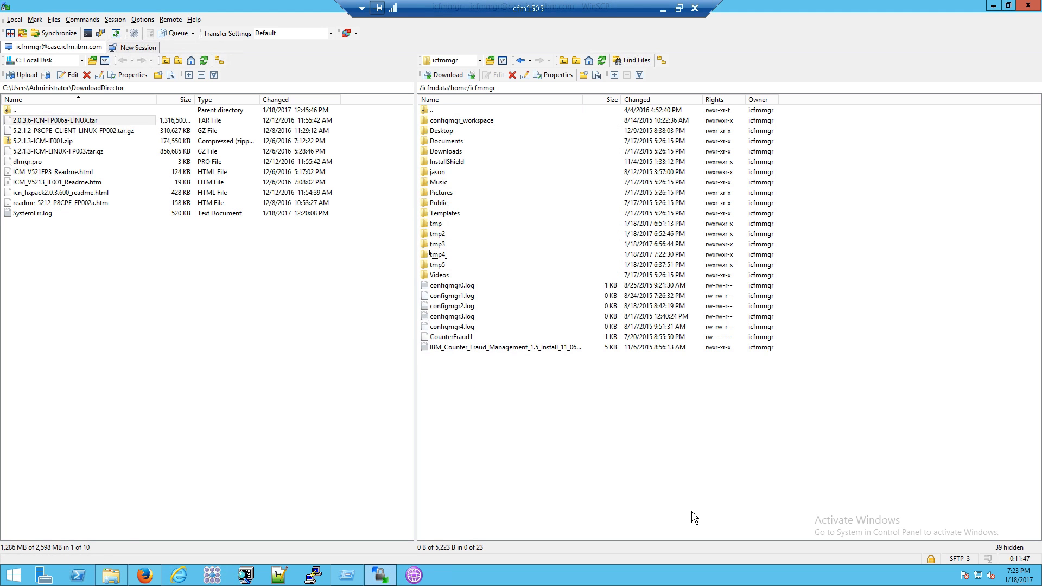
Upload 2.0.3.6-ICN-FP006a-LINUX.tar from the local DownloadDirector folder into the remote tmp4 directory
double_click(453, 257)
click(69, 121)
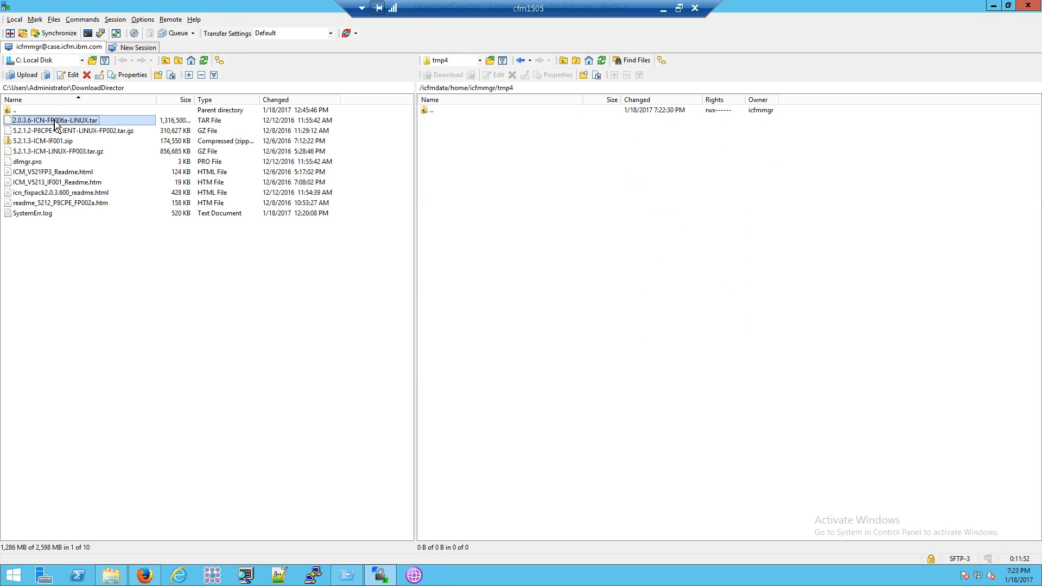
drag(67, 123, 451, 176)
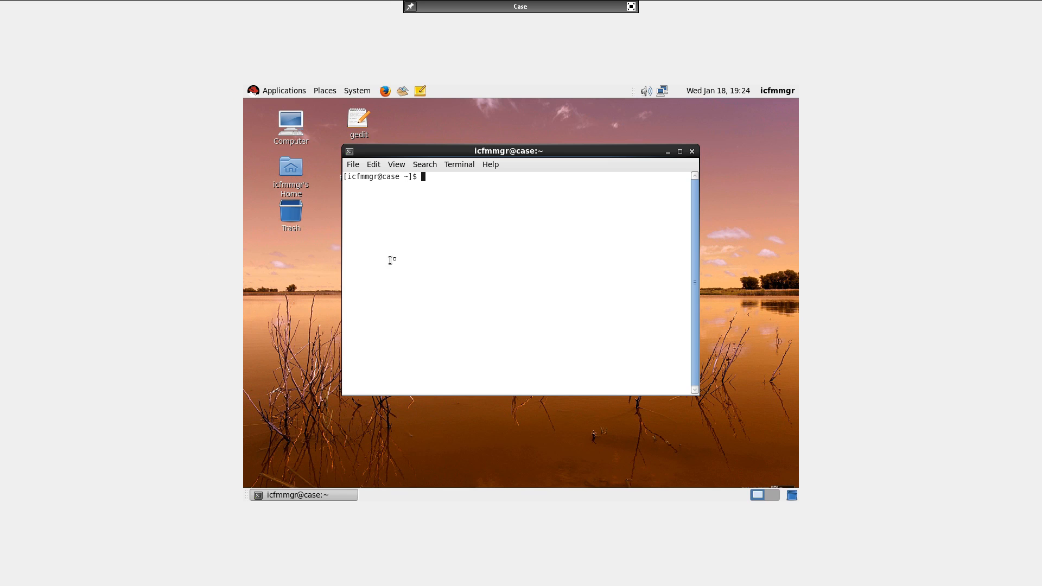
Change the terminal's working directory to ~/tmp4 and list its files in long format
text(cd )
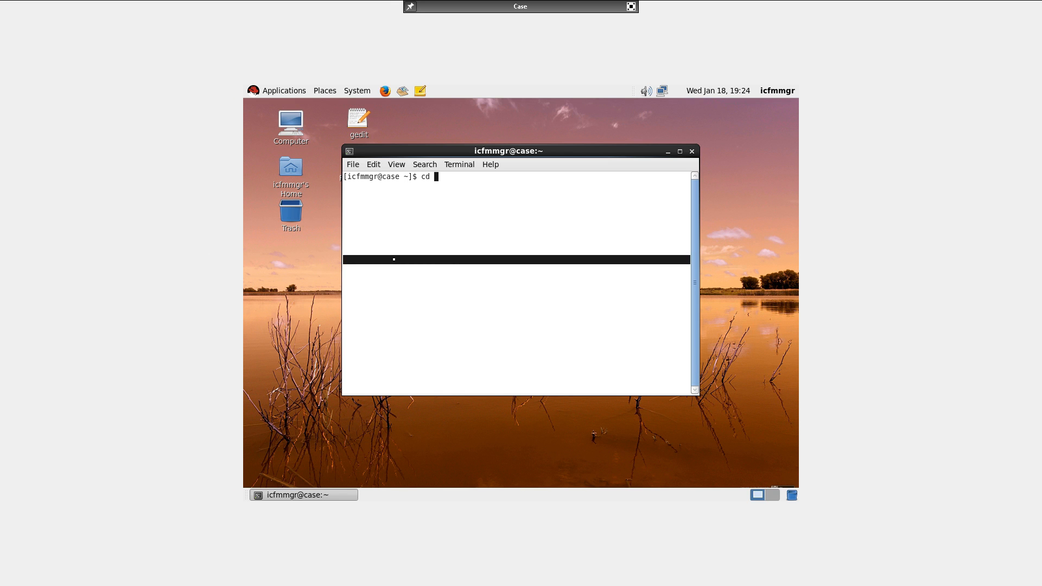
text(~)
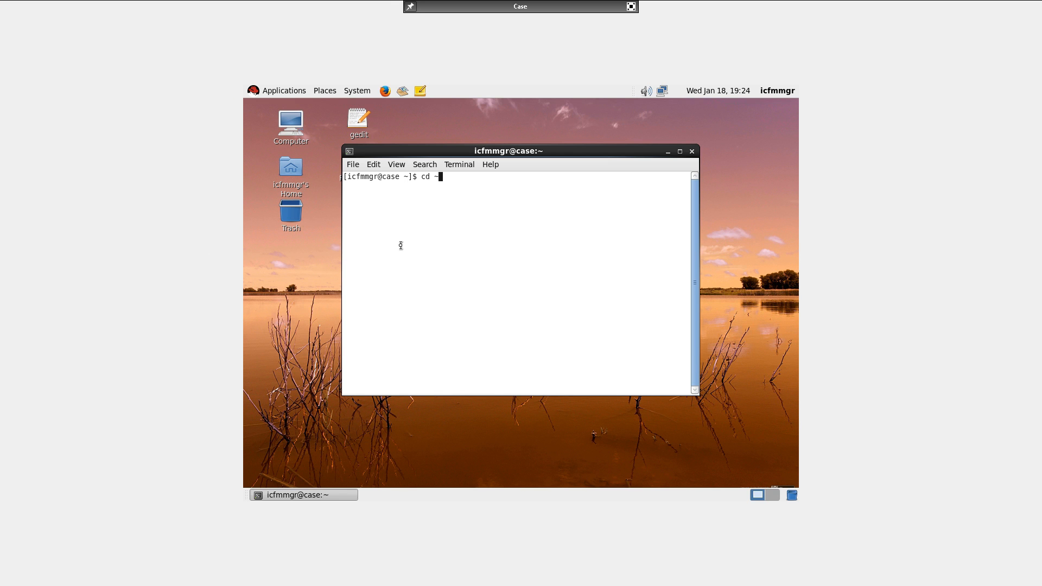
text(/tmp4)
key(Return)
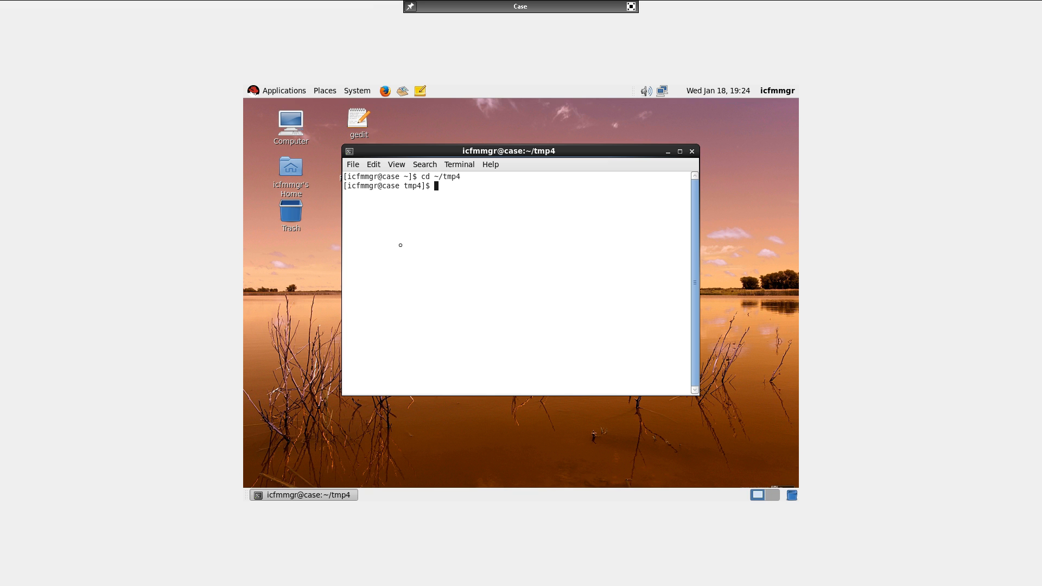
text(ll)
key(Return)
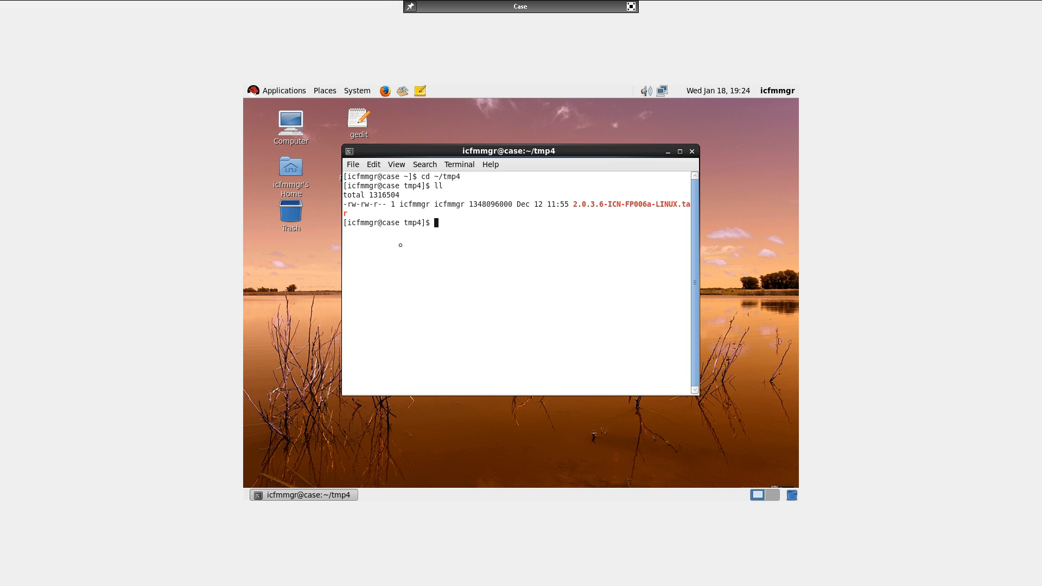
Extract 2.0.3.6-ICN-FP006a-LINUX.tar verbosely in tmp4, consult the readme's fix pack installation steps meanwhile, and list the extracted files
text(tar xvf ./2)
key(Tab)
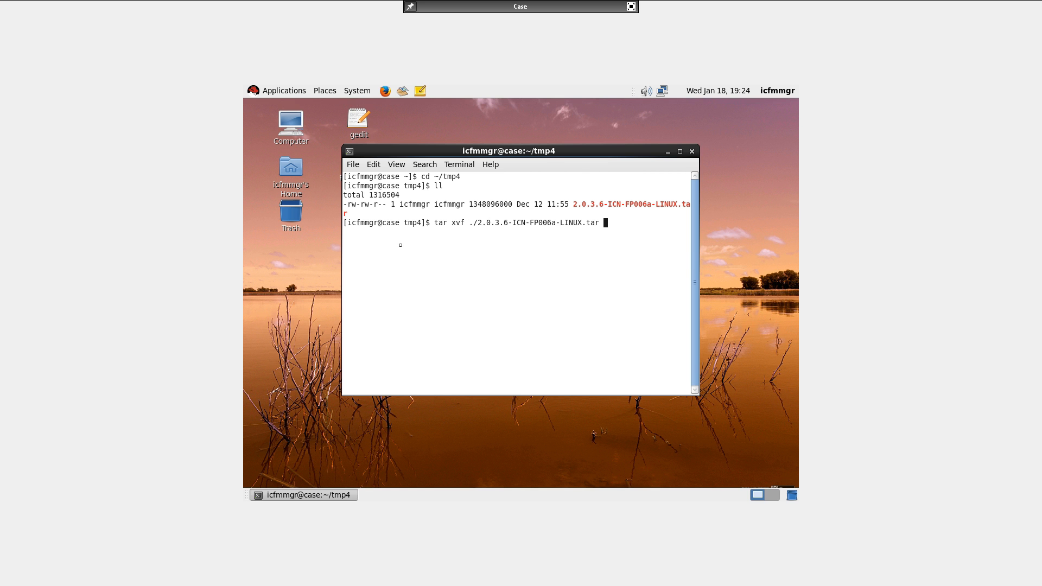
key(Return)
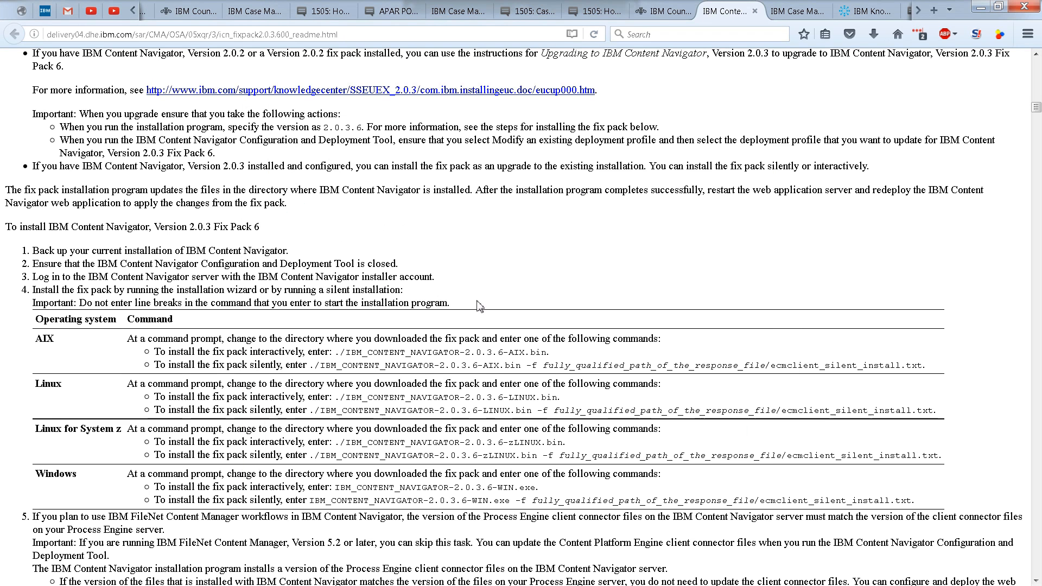
drag(480, 305, 38, 288)
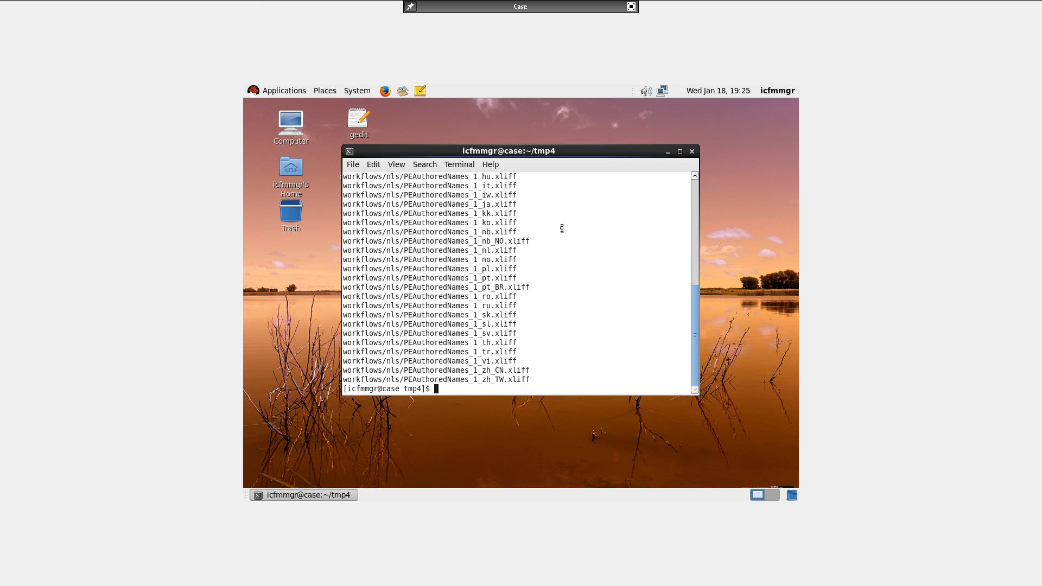
text(ll)
key(Return)
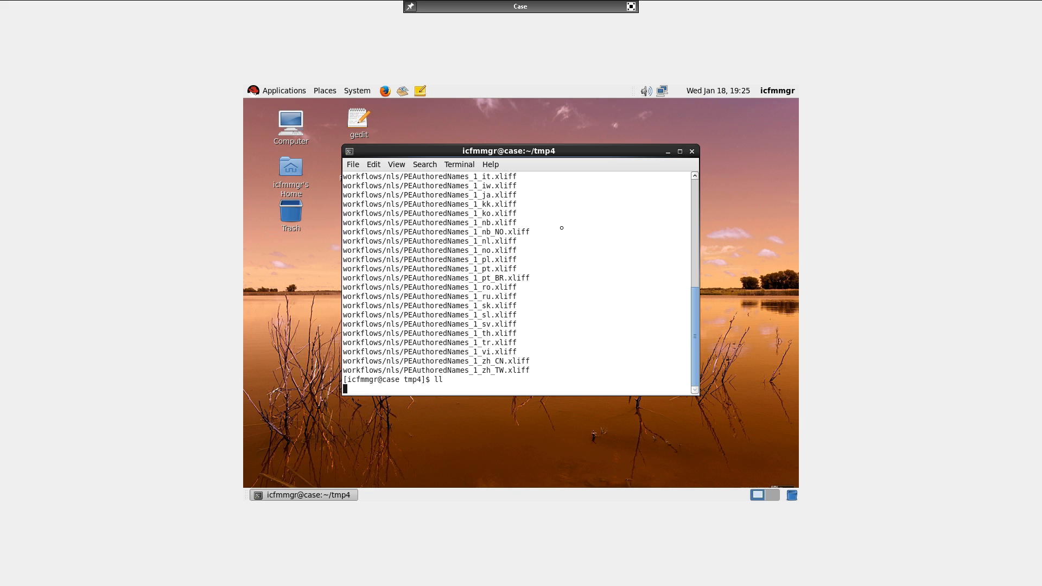
Run the IBM_CONTENT_NAVIGATOR-2.0.3.6-FP006-LINUX.bin installer from tmp4 and choose English as its language
text(./IBM_)
key(Tab)
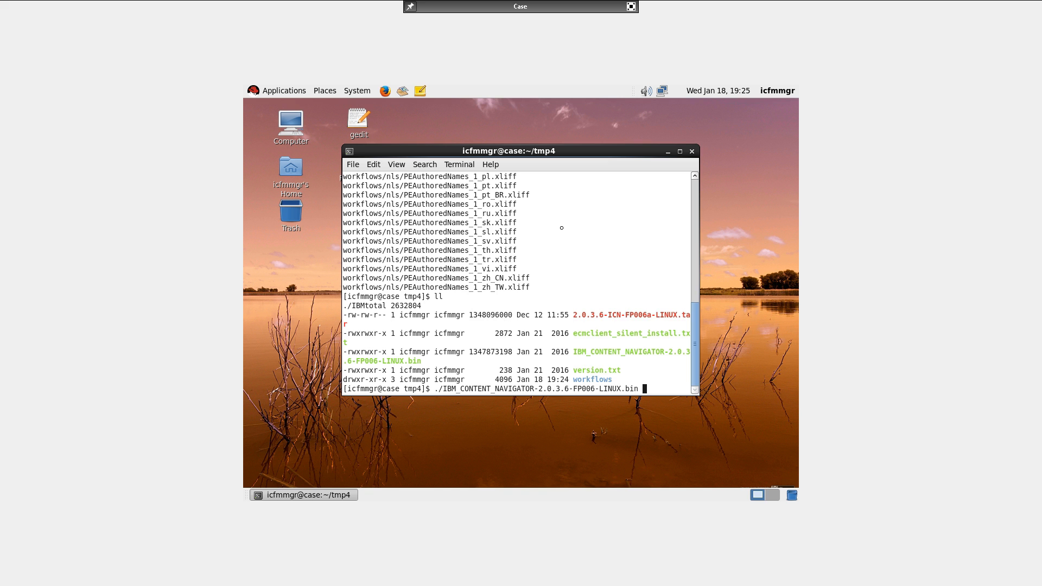
key(Return)
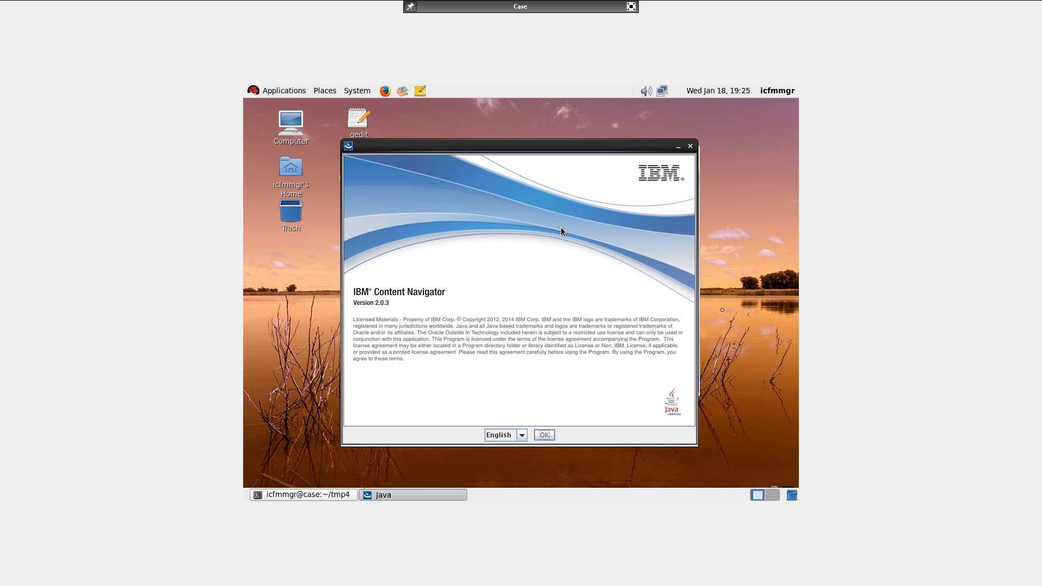
click(545, 436)
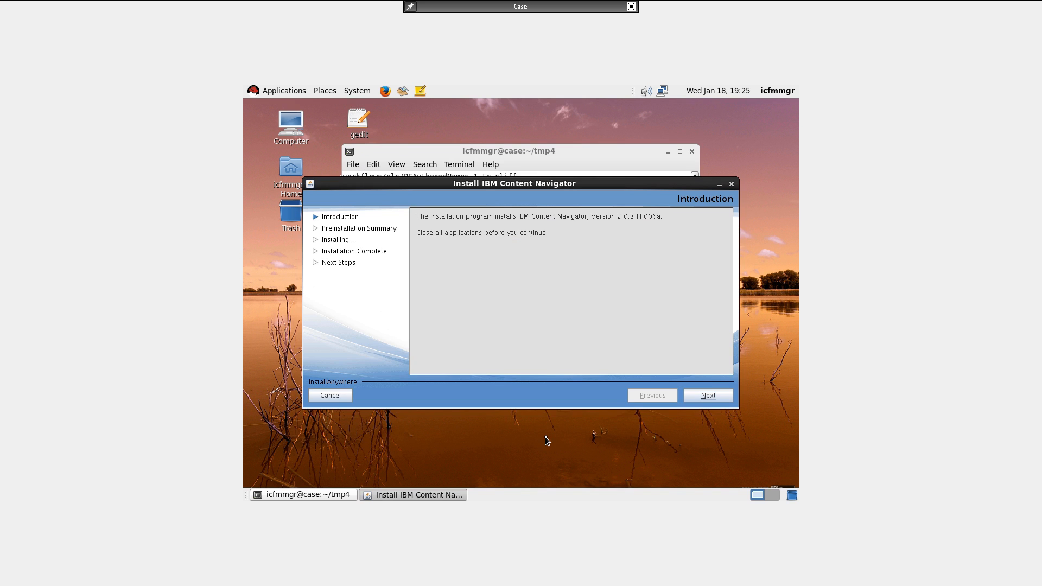
Accept the upgrade of the existing Content Navigator, dismiss the system registration notice, and start the installation
key(Return)
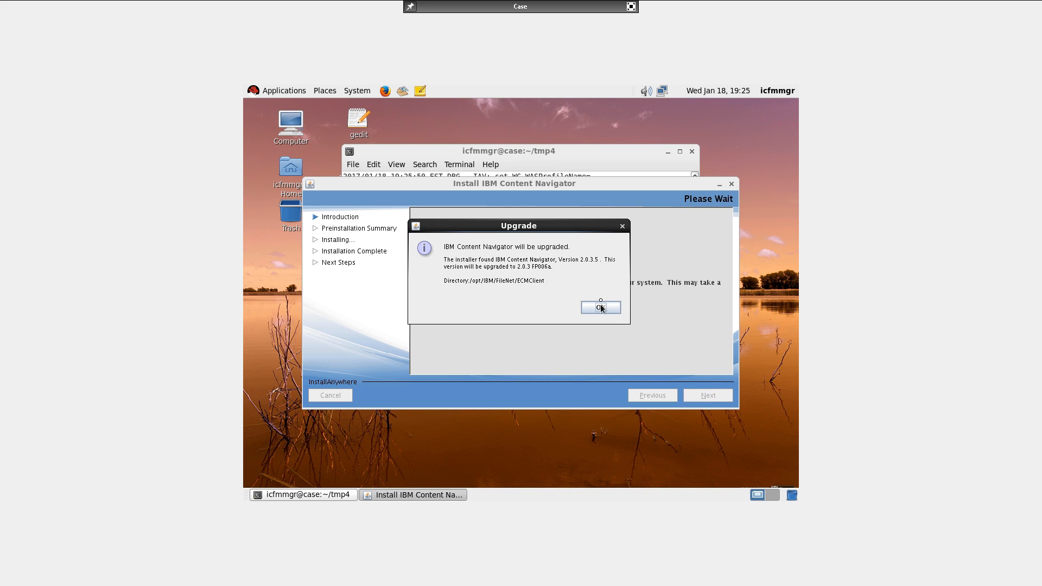
click(600, 307)
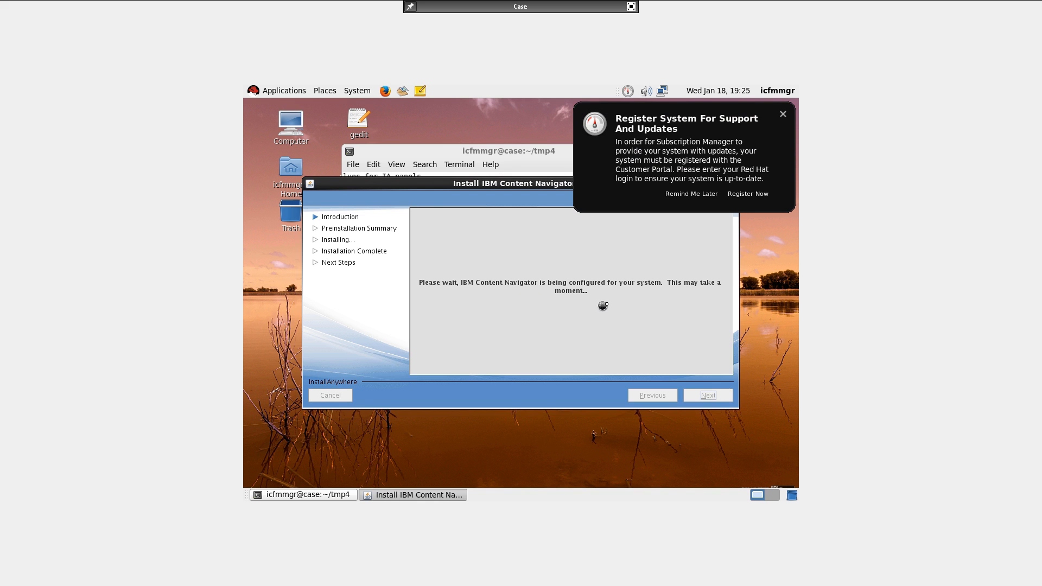
click(783, 114)
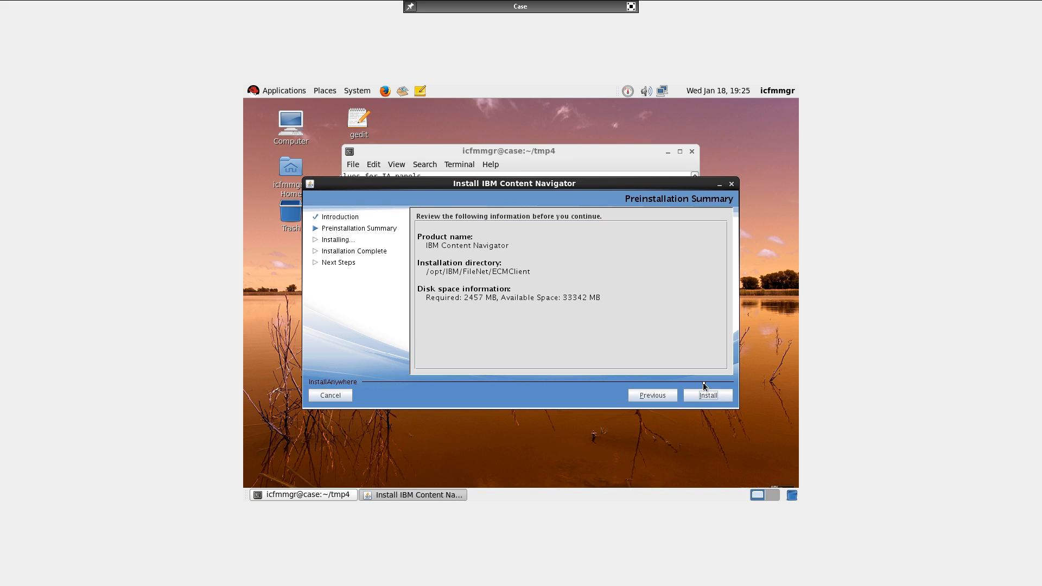
click(706, 395)
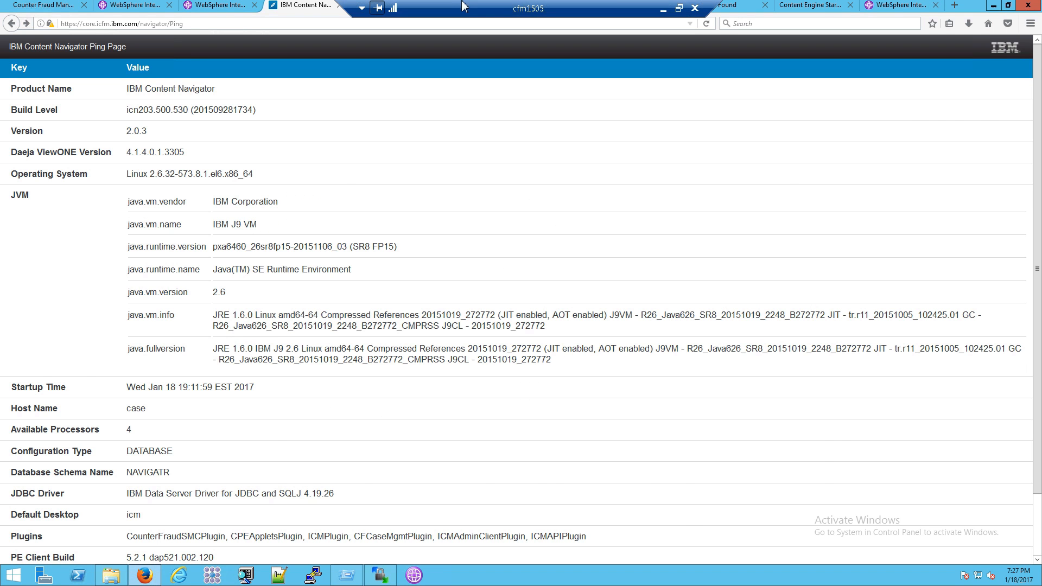
Review the server and application statuses in the WebSphere console and the Navigator ping page, and minimize the remote session
click(131, 6)
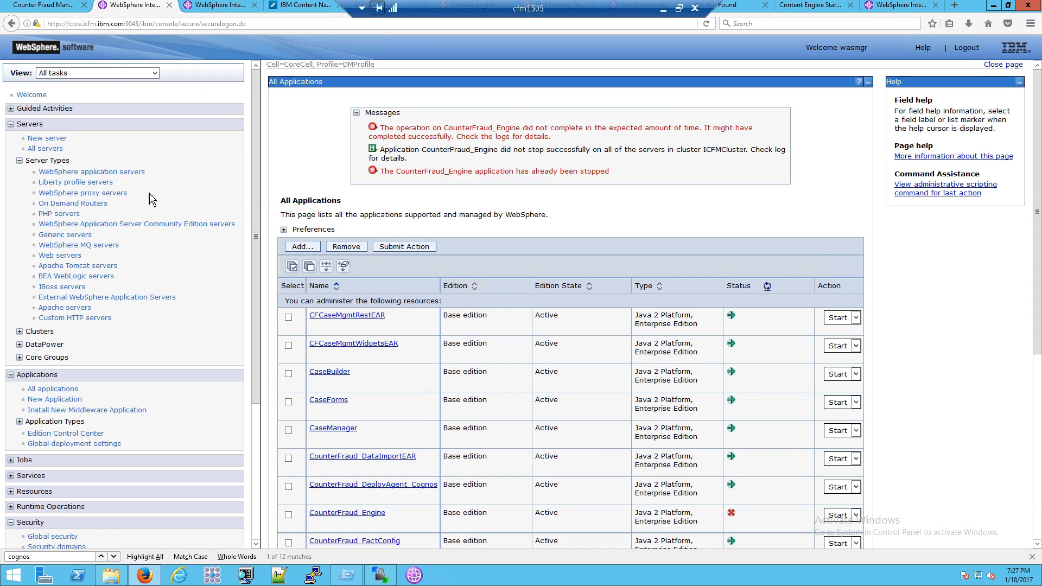
click(49, 152)
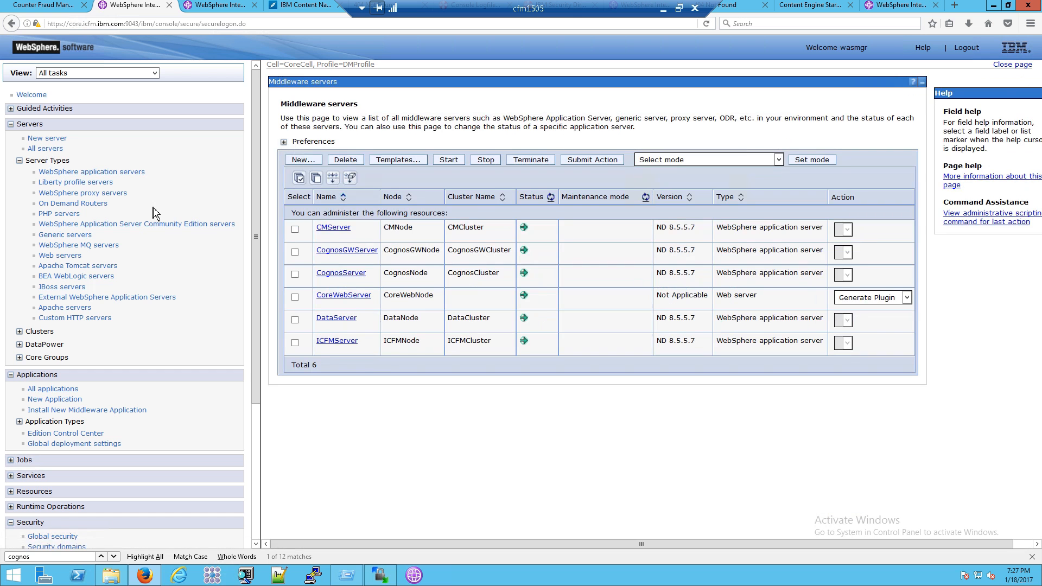
click(59, 391)
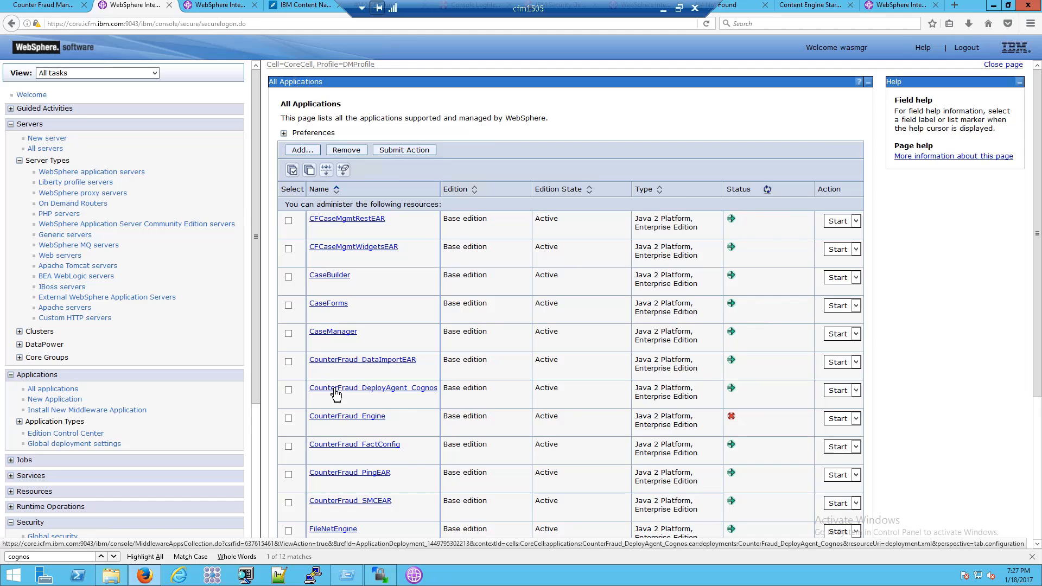
scroll(332, 395, down, 3)
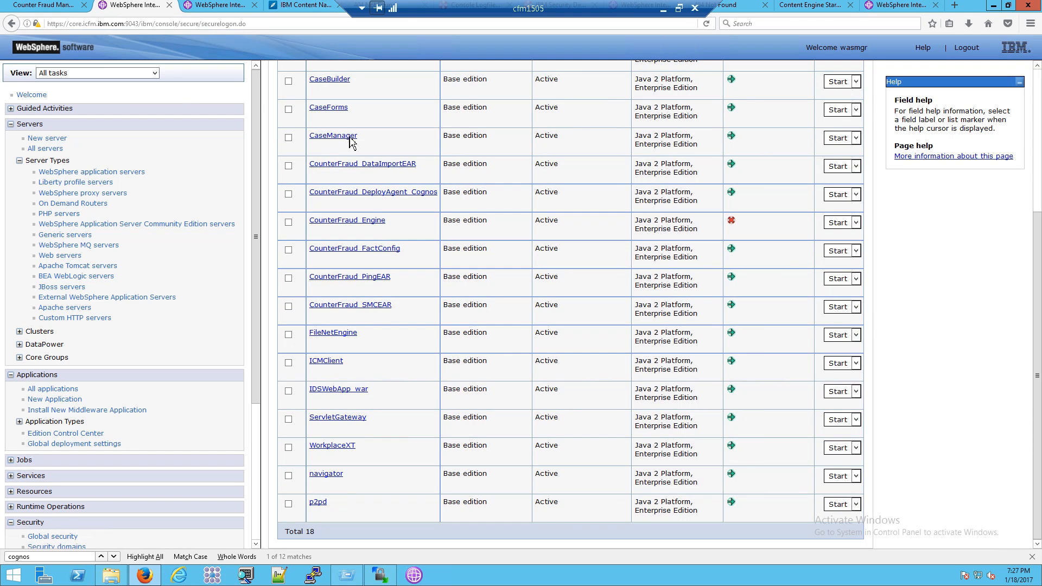
click(299, 9)
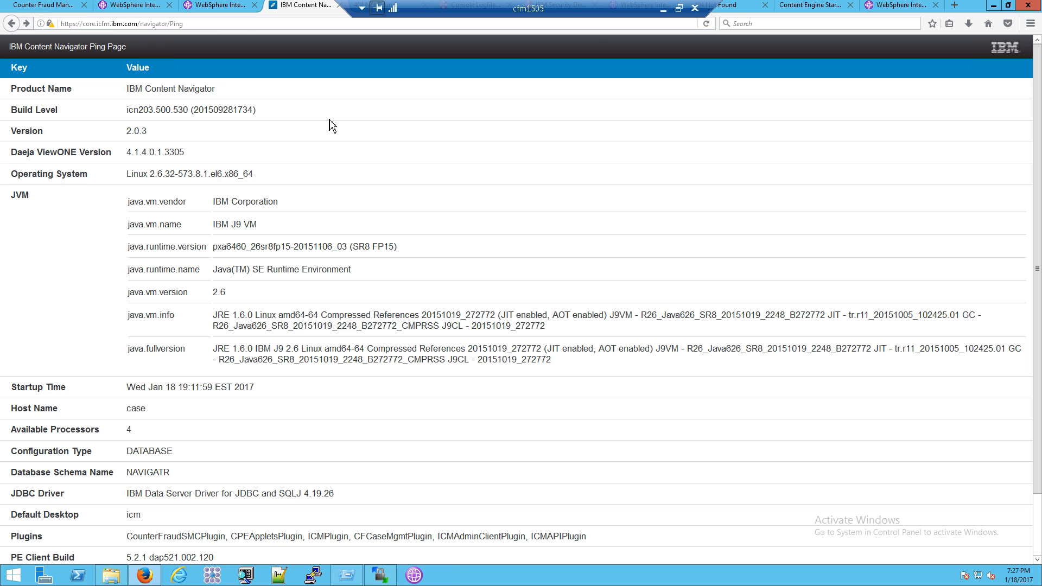
click(658, 7)
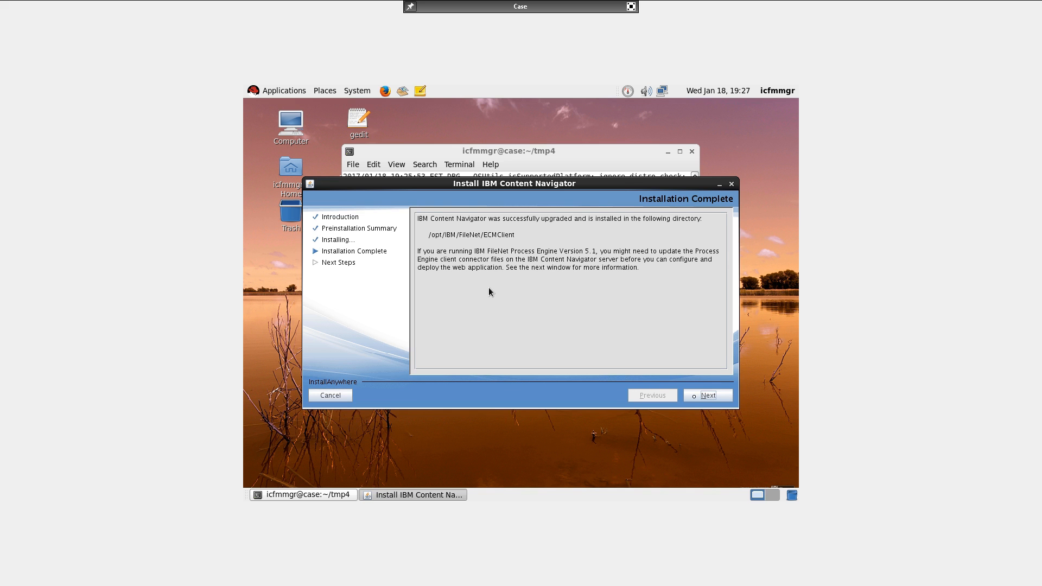
Finish the Content Navigator installer with the option to start the Configuration and Deployment Tool enabled
click(700, 397)
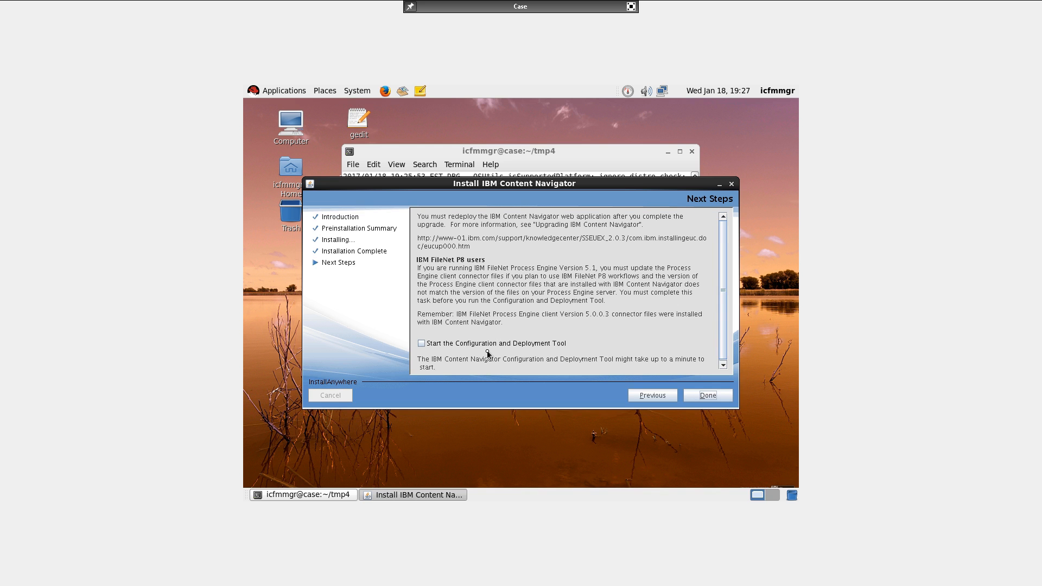
click(486, 346)
click(719, 395)
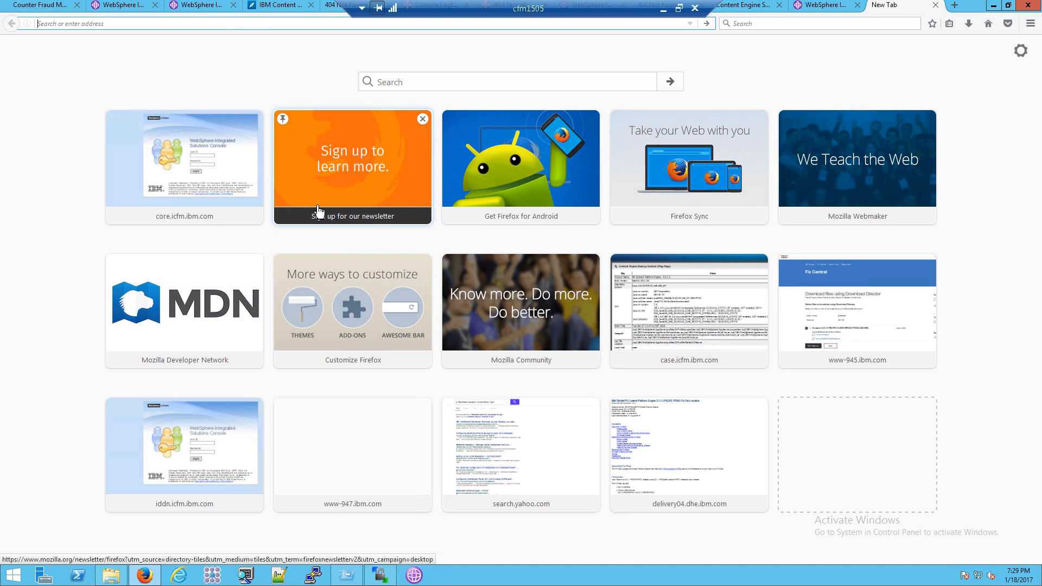
text(https://core.icfm.ibm.com/navigator/Ping)
key(Return)
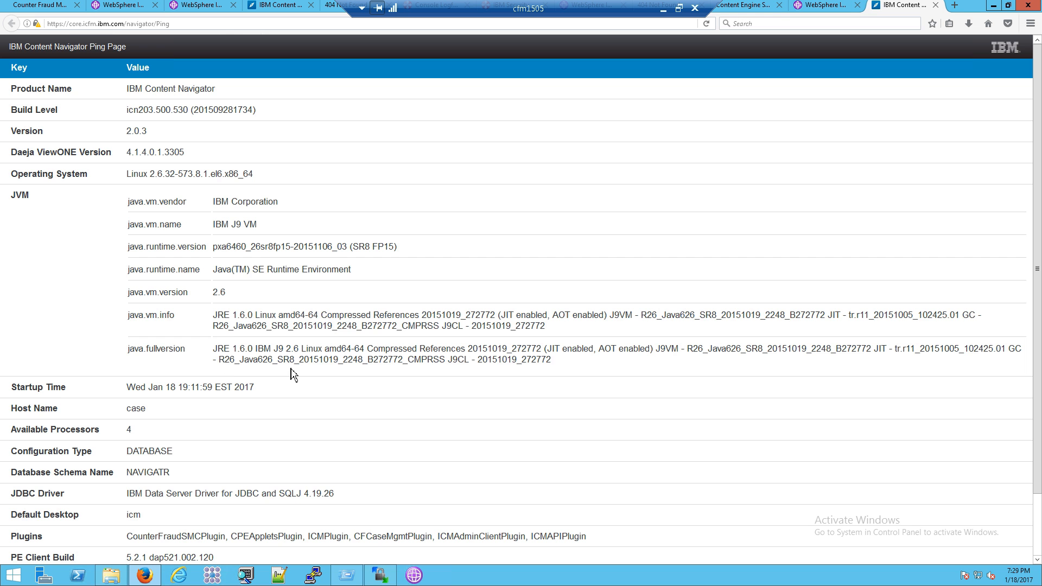
key(ctrl+f)
text(ce)
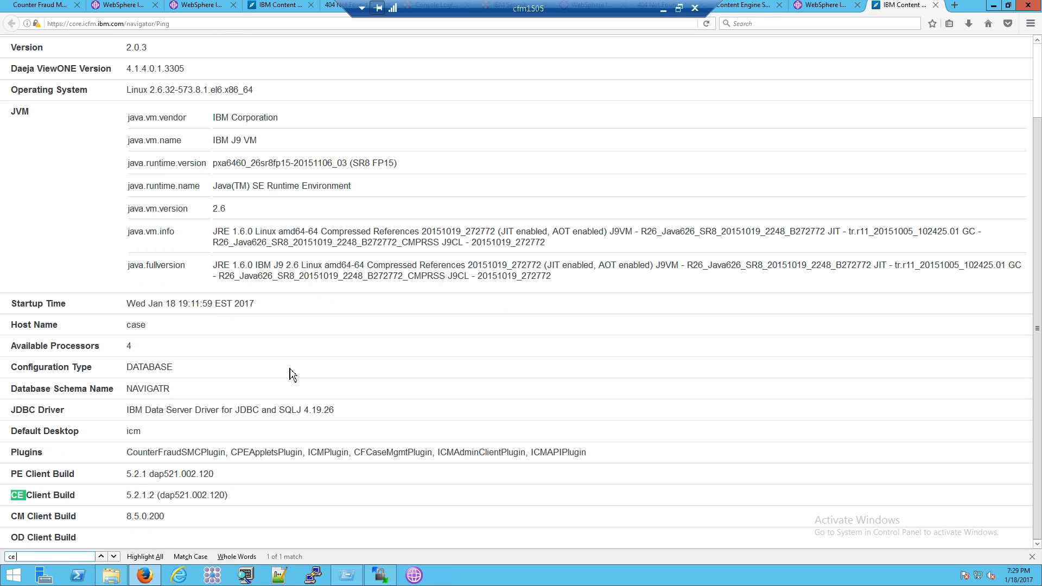
text( client build)
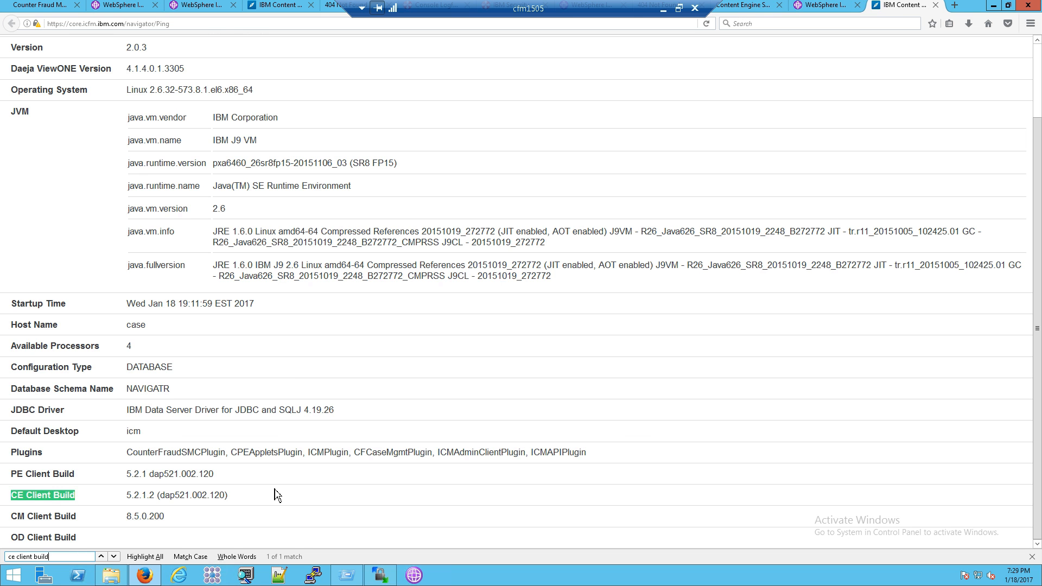
Open the Content Engine ping page at case.icfm.ibm.com:9082/FileNet/Engine in another browser tab
key(ctrl+t)
text(case.icfm.ibm.com:9082/FileNet/Engine)
key(Return)
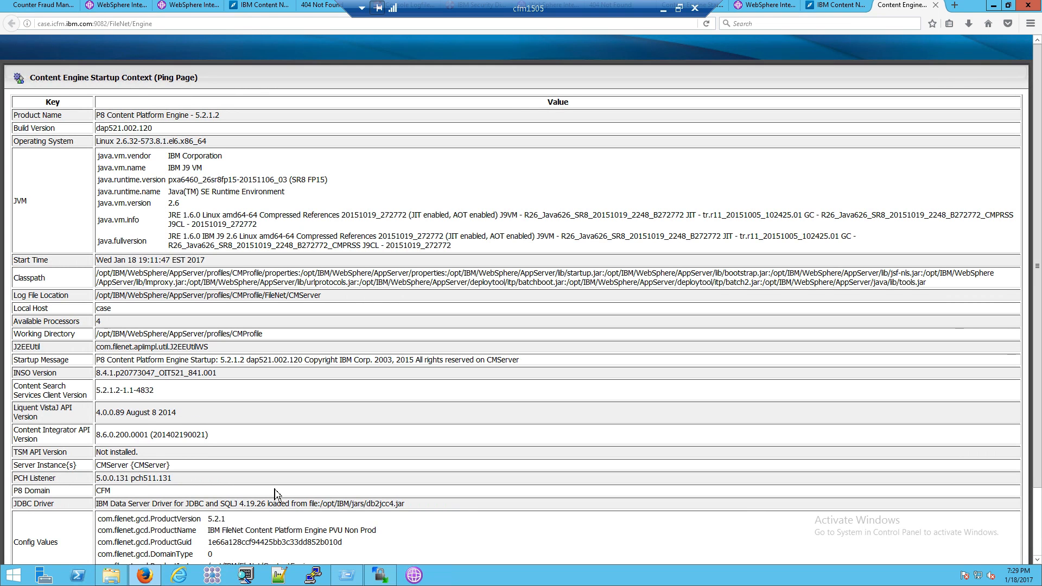
Search the Content Engine ping page for "build", highlight the build version value, and compare it with the Navigator ping page
key(ctrl+f)
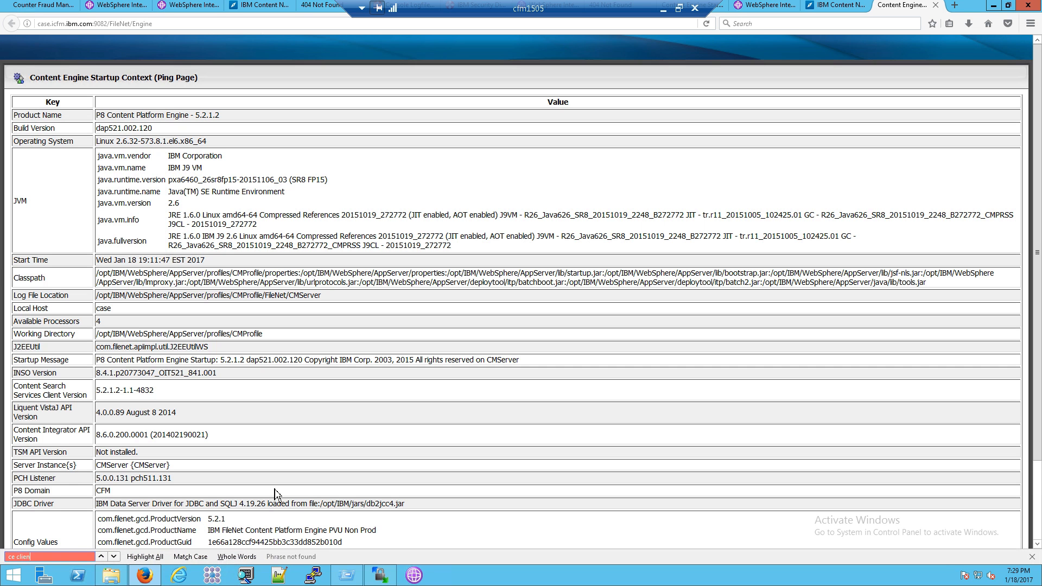
text(client build)
key(BackSpace)
key(BackSpace)
key(BackSpace)
key(BackSpace)
key(BackSpace)
key(BackSpace)
key(BackSpace)
key(BackSpace)
key(BackSpace)
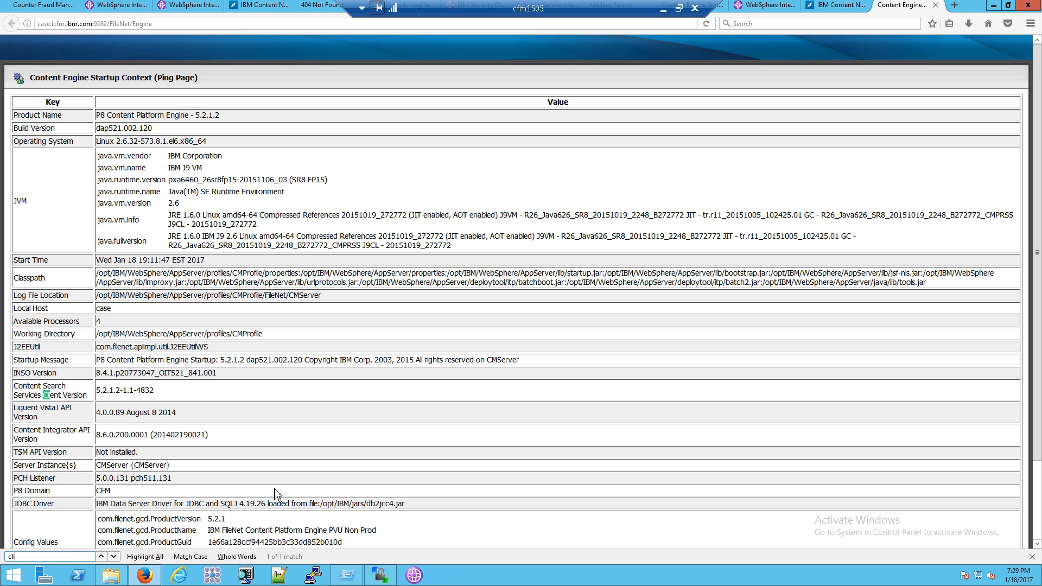
key(BackSpace)
key(BackSpace)
key(BackSpace)
text(build)
drag(154, 128, 93, 129)
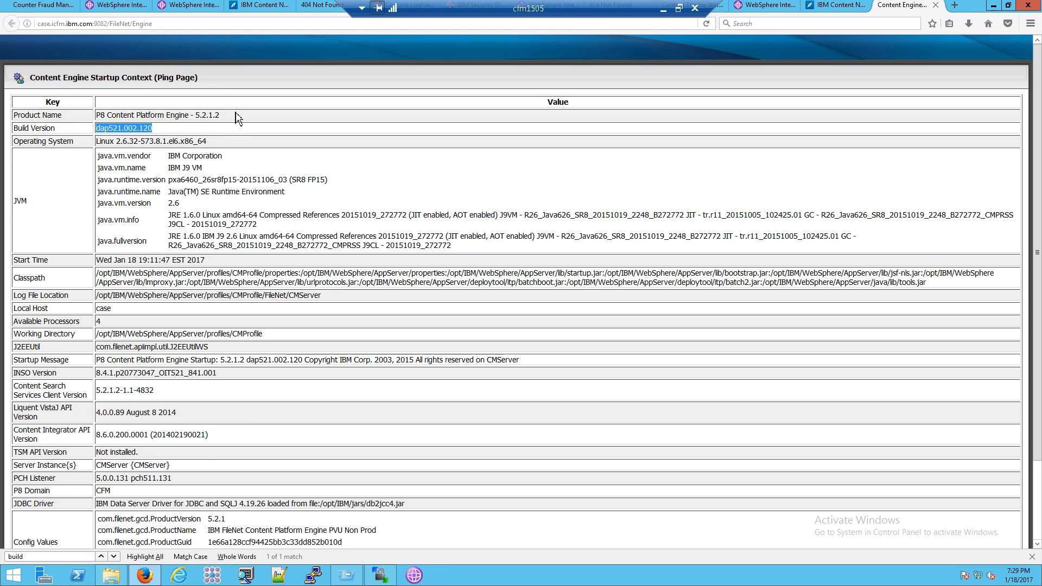
key(ctrl+Page_Up)
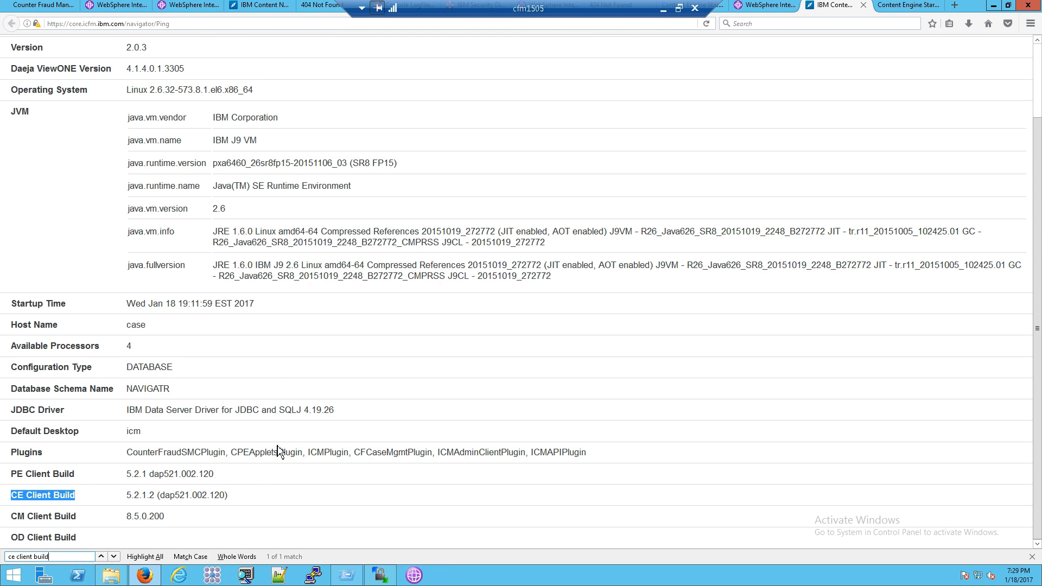
Switch to the Content Navigator Configuration and Deployment Tool and open the ICN.cfgp profile from the profiles/ICN folder
key(alt+Tab)
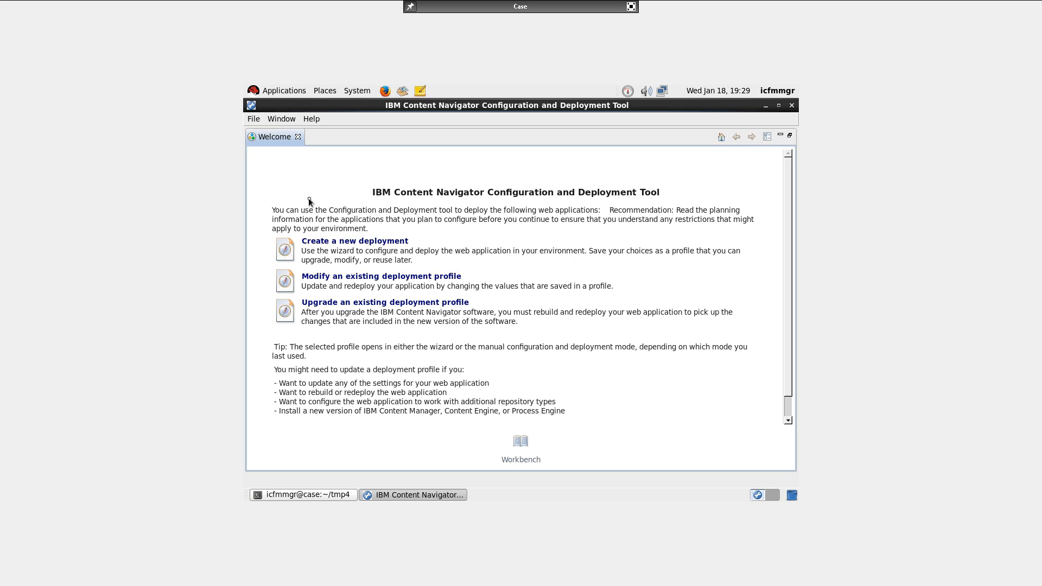
click(255, 119)
click(272, 169)
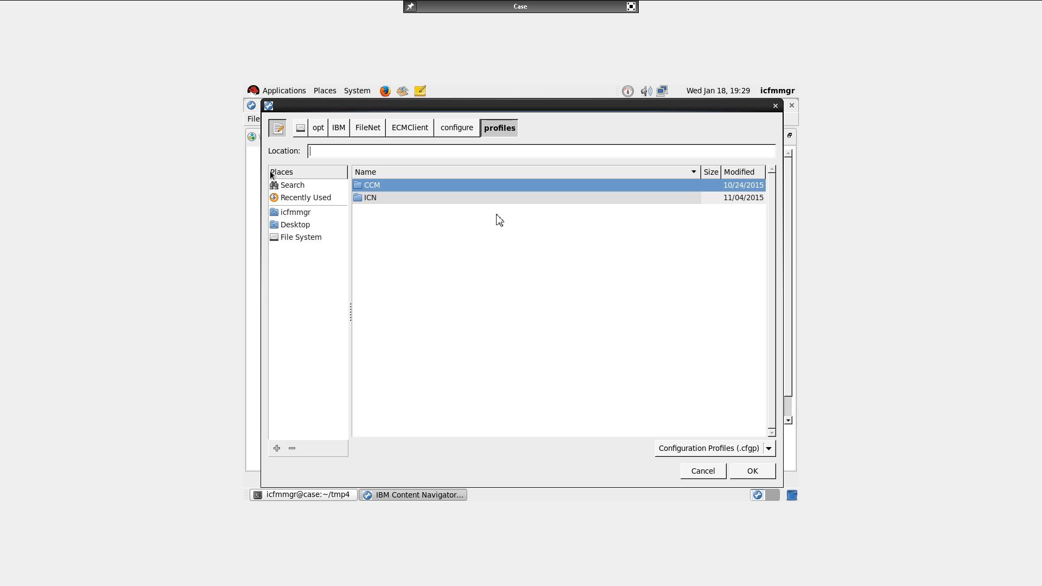
double_click(372, 198)
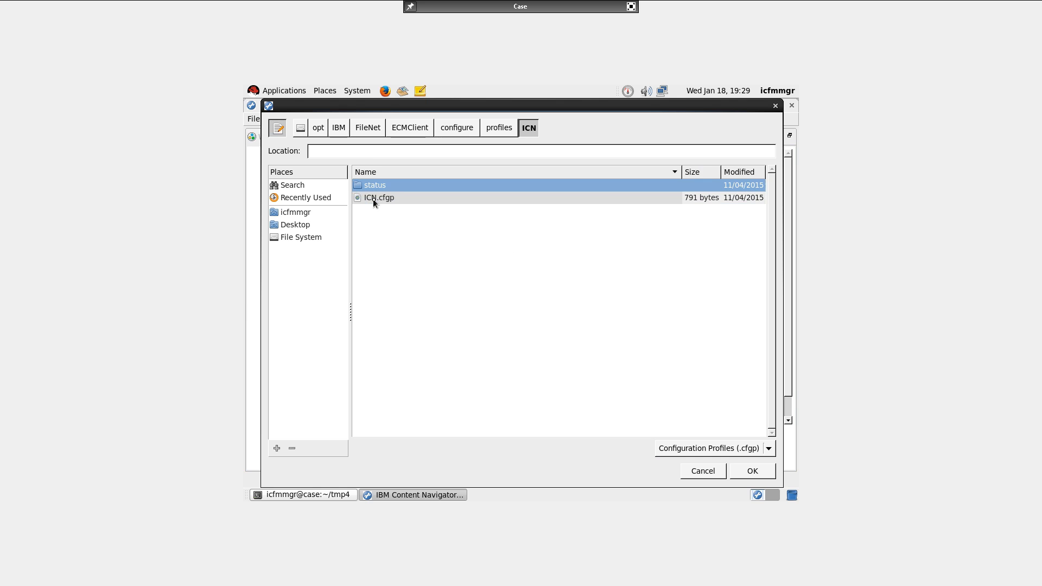
click(373, 199)
double_click(372, 198)
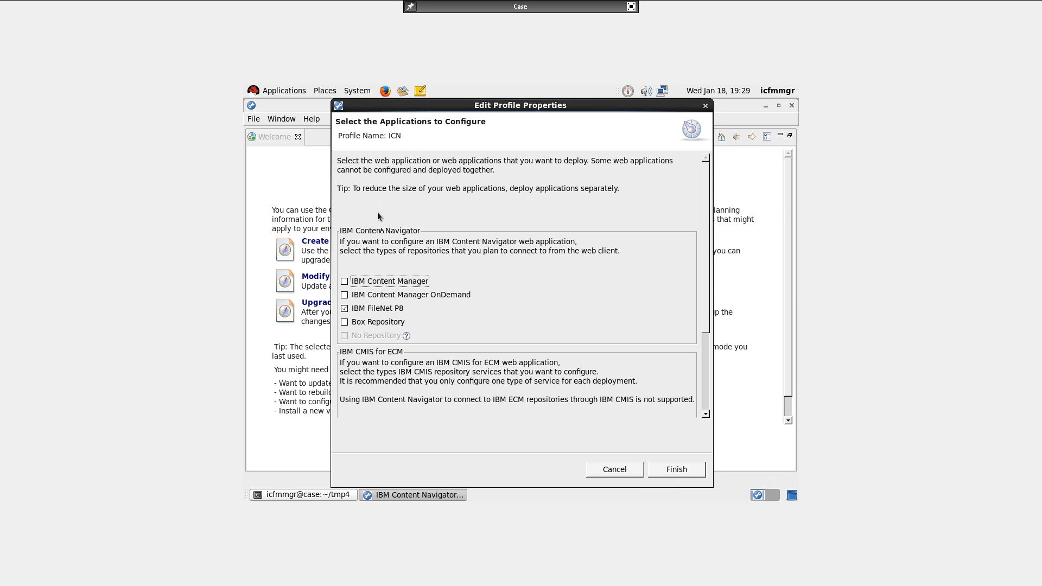
Accept the ICN profile properties with IBM FileNet P8 selected, and check the fix pack readme for the deployment tasks to run
click(676, 469)
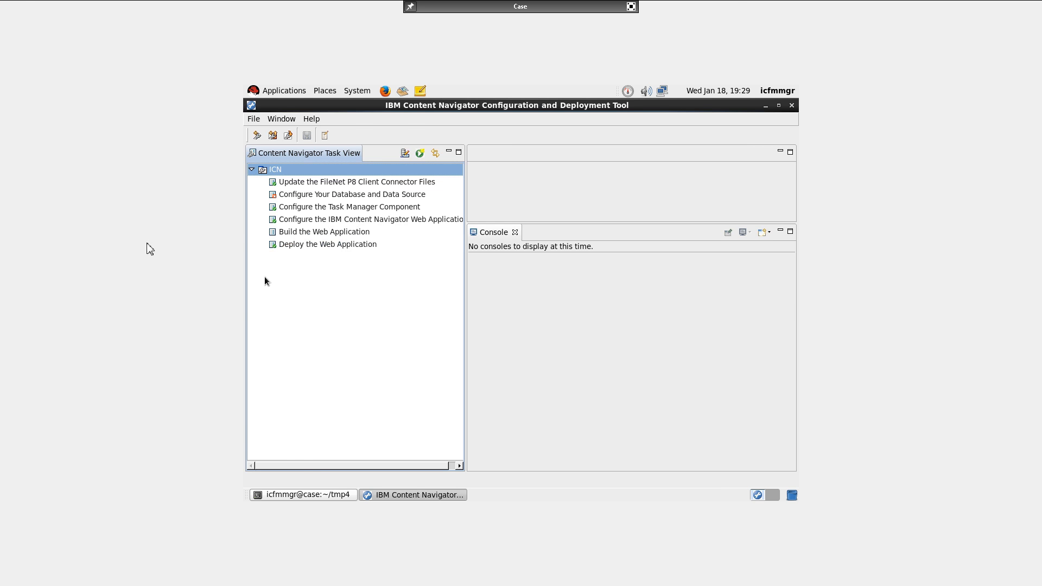
key(alt+Tab)
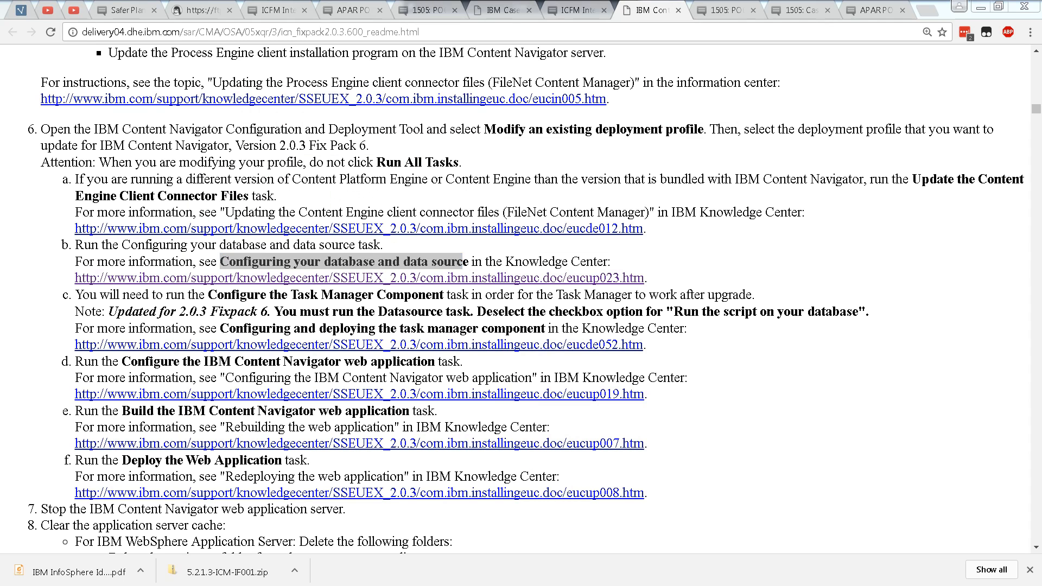
key(alt+Tab)
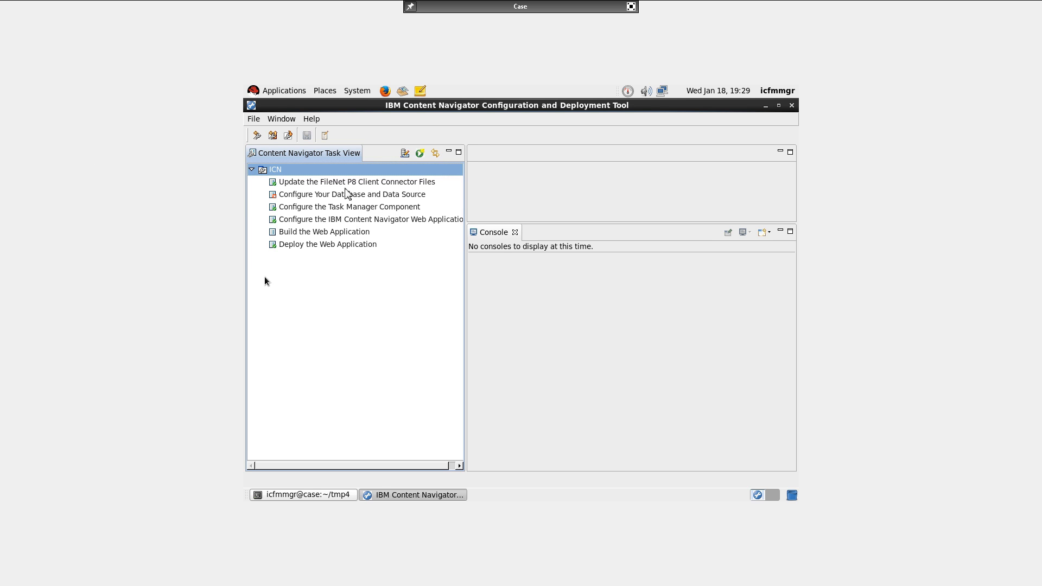
In Configure Your Database and Data Source, disable "Run the script on your database" and run the task, saving it first
double_click(349, 194)
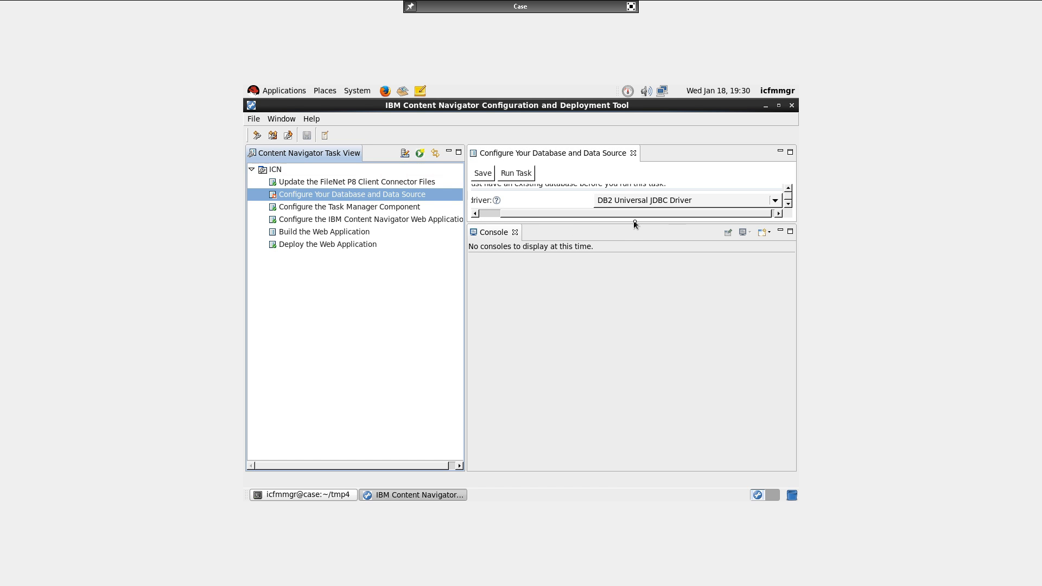
drag(634, 221, 632, 319)
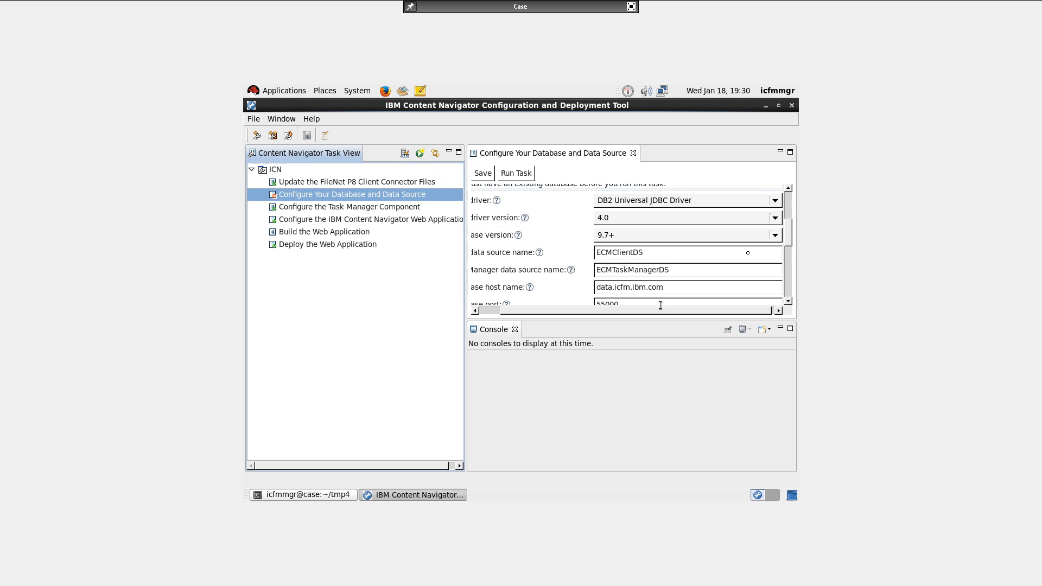
drag(790, 235, 791, 290)
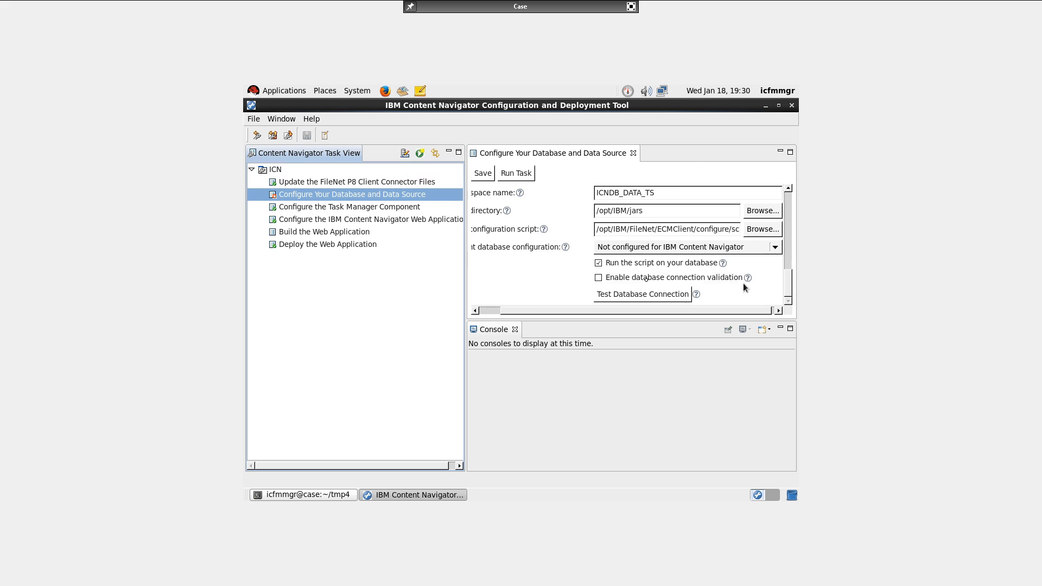
scroll(596, 263, up, 10)
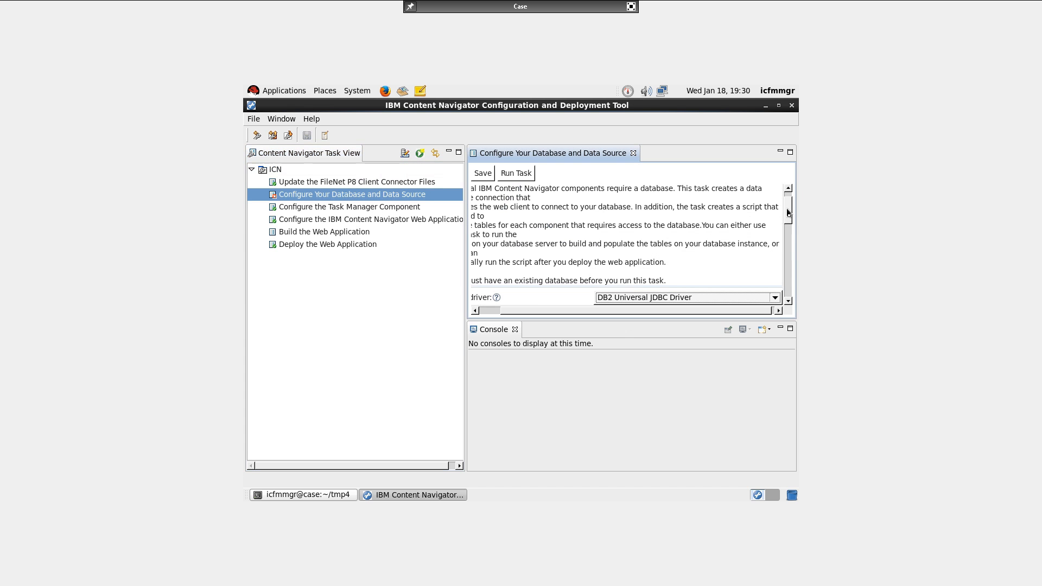
drag(788, 214, 798, 305)
click(608, 264)
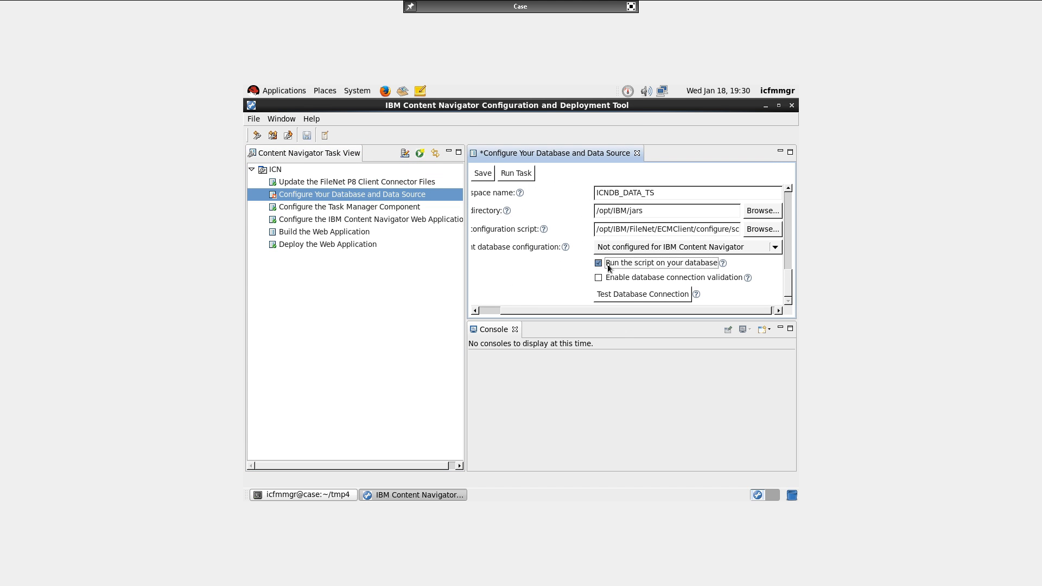
click(523, 174)
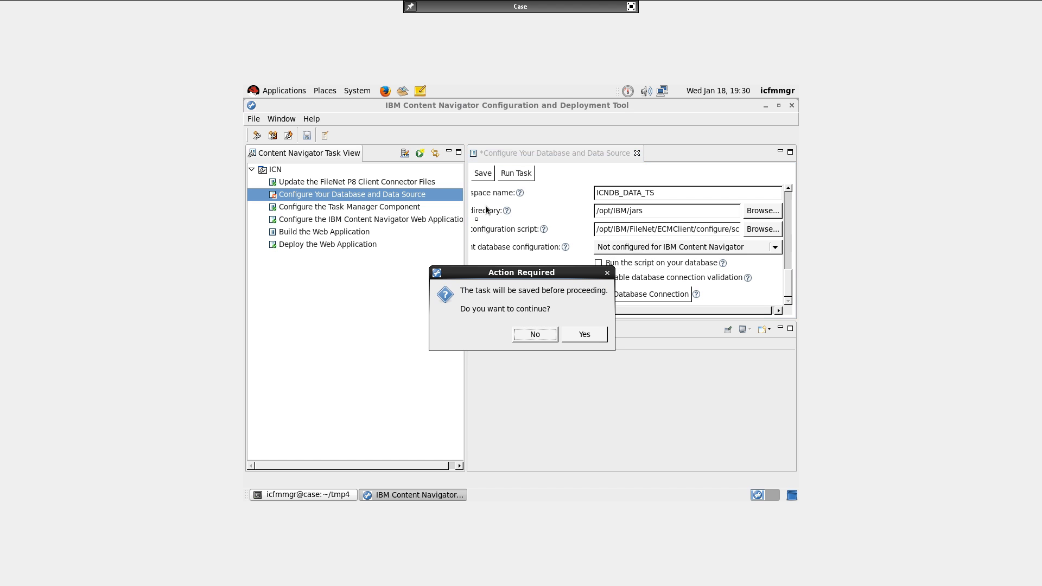
click(575, 333)
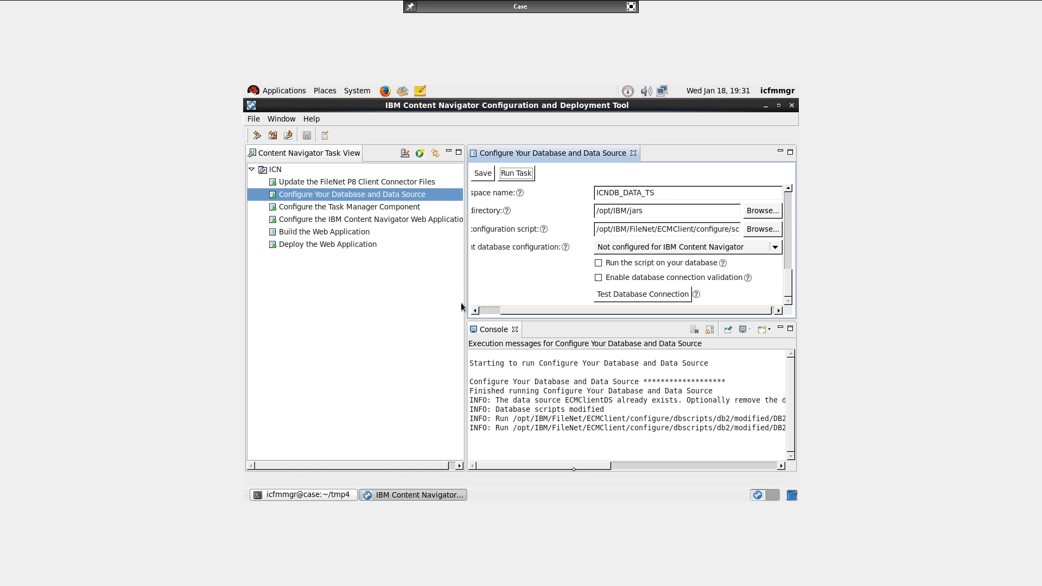
mouse_move(572, 467)
mouse_down()
mouse_move(744, 468)
mouse_move(561, 473)
mouse_up()
Run the Configure the Task Manager Component and Configure the IBM Content Navigator Web Application tasks with their existing settings
double_click(347, 207)
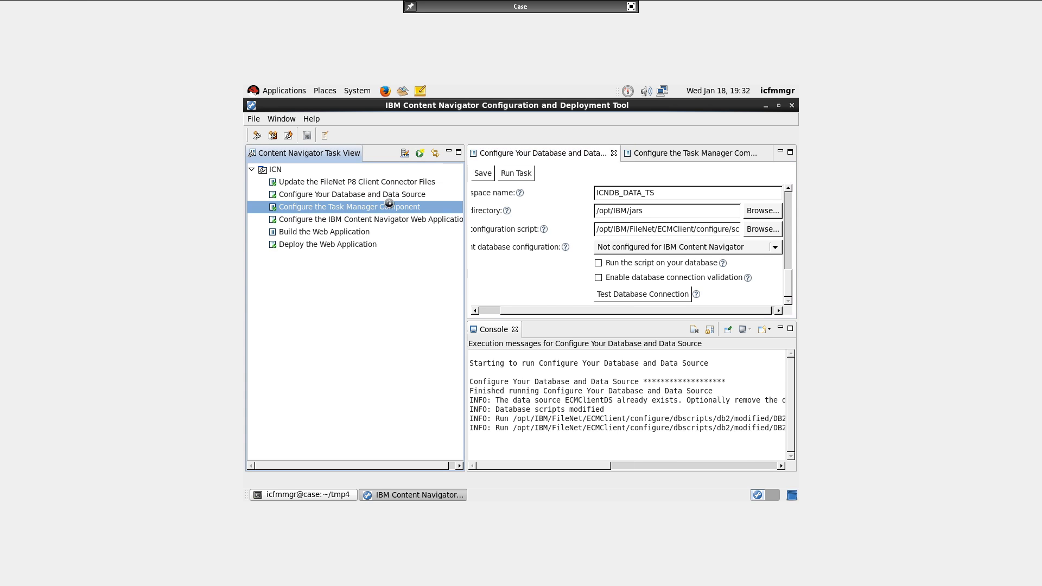
click(515, 173)
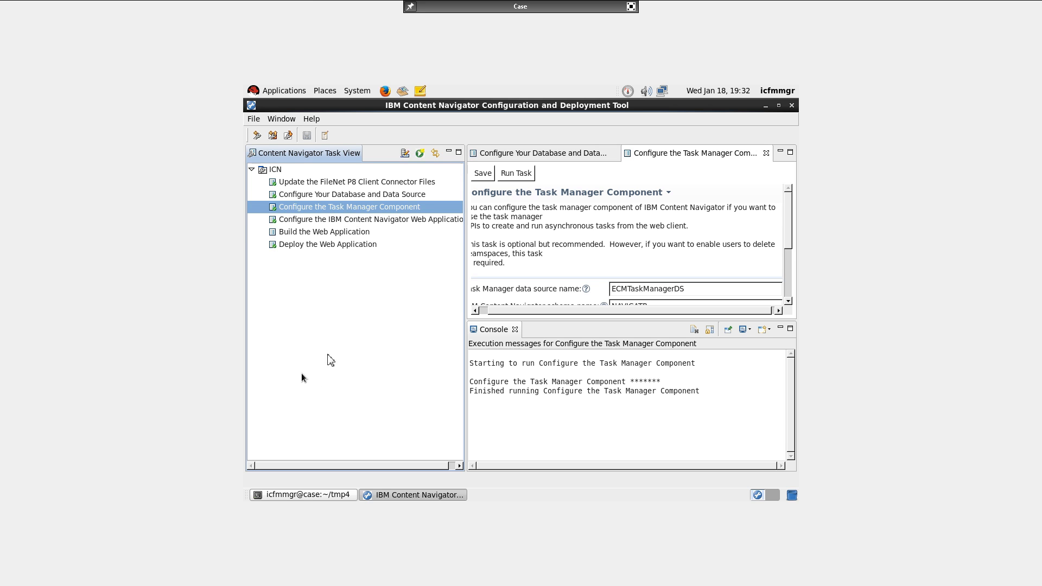
click(391, 219)
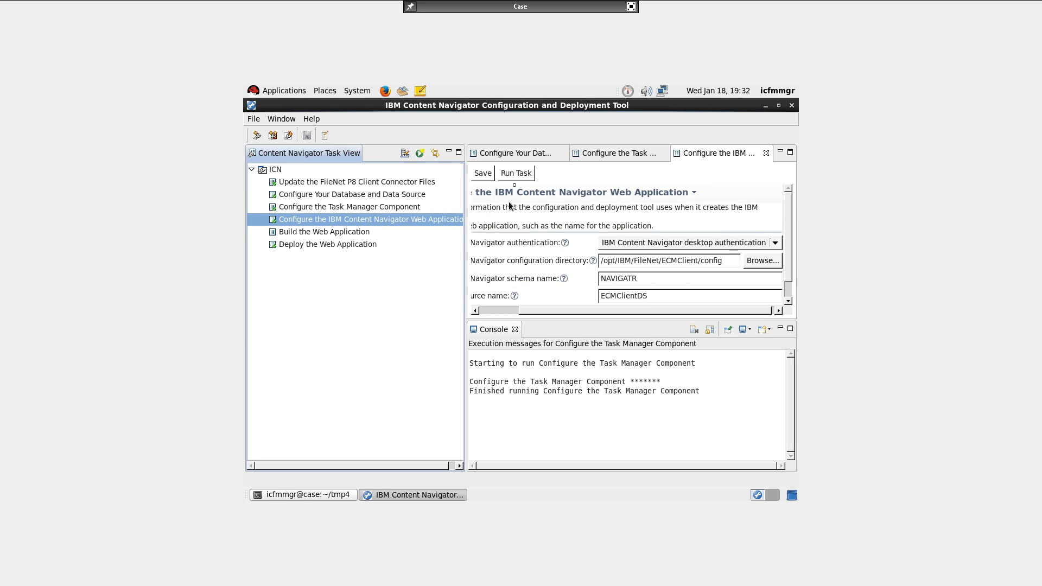
click(517, 170)
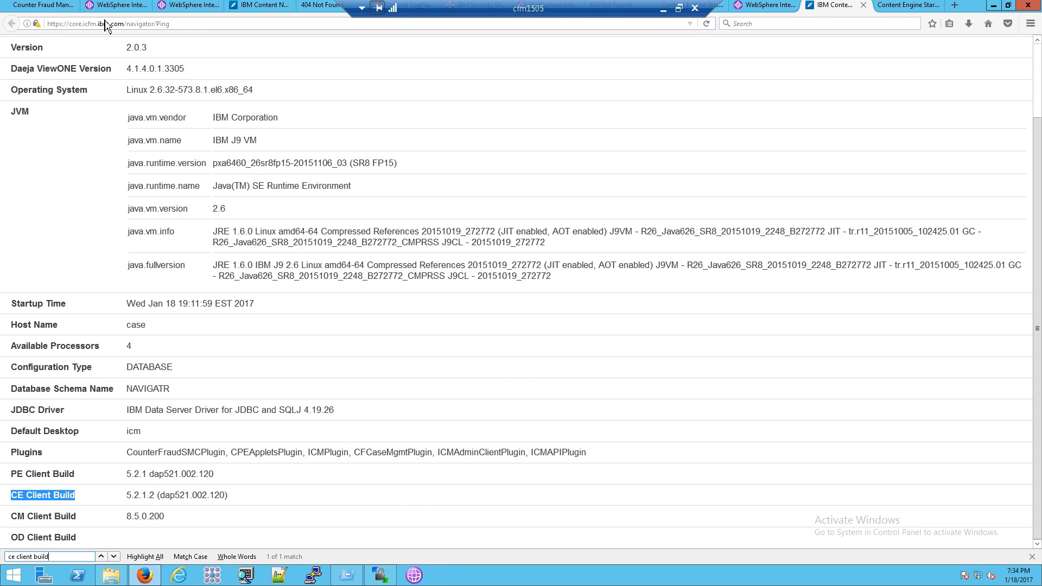
Review the application list in the WebSphere console and the build details on the Navigator ping page, and return to the deployment tool
click(57, 8)
click(114, 6)
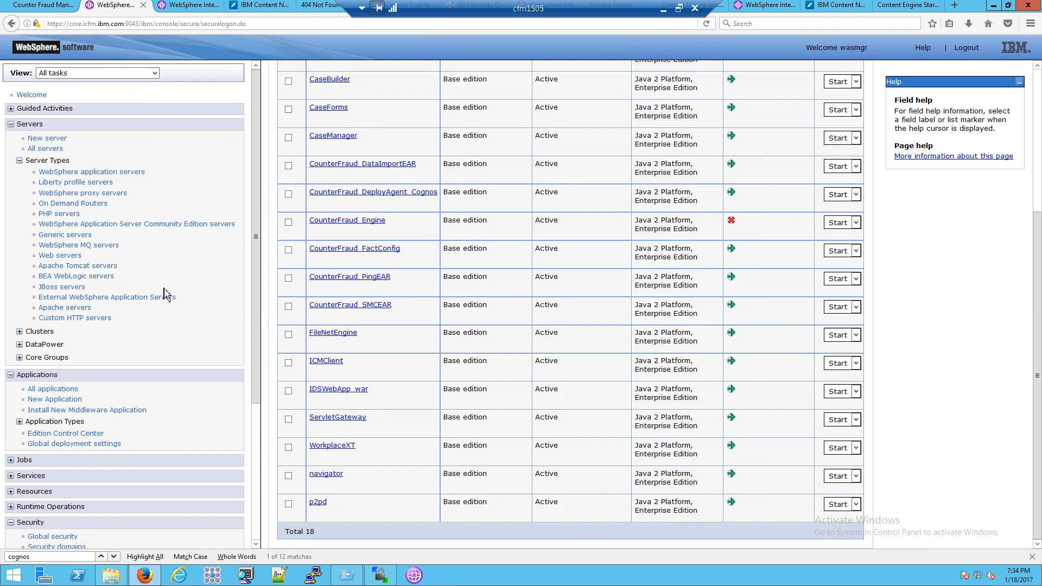
click(61, 389)
scroll(365, 470, down, 5)
click(261, 6)
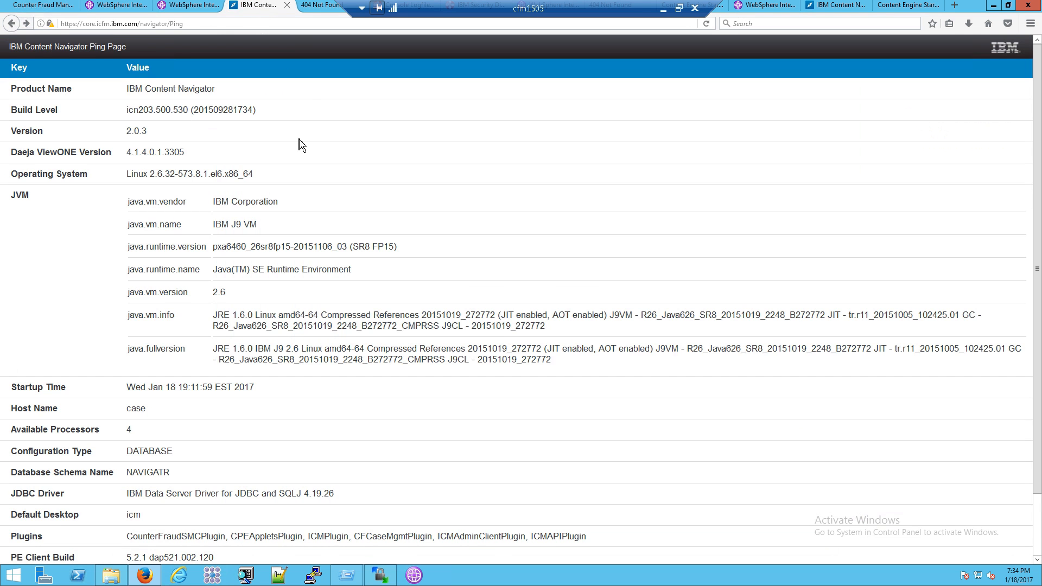
click(662, 9)
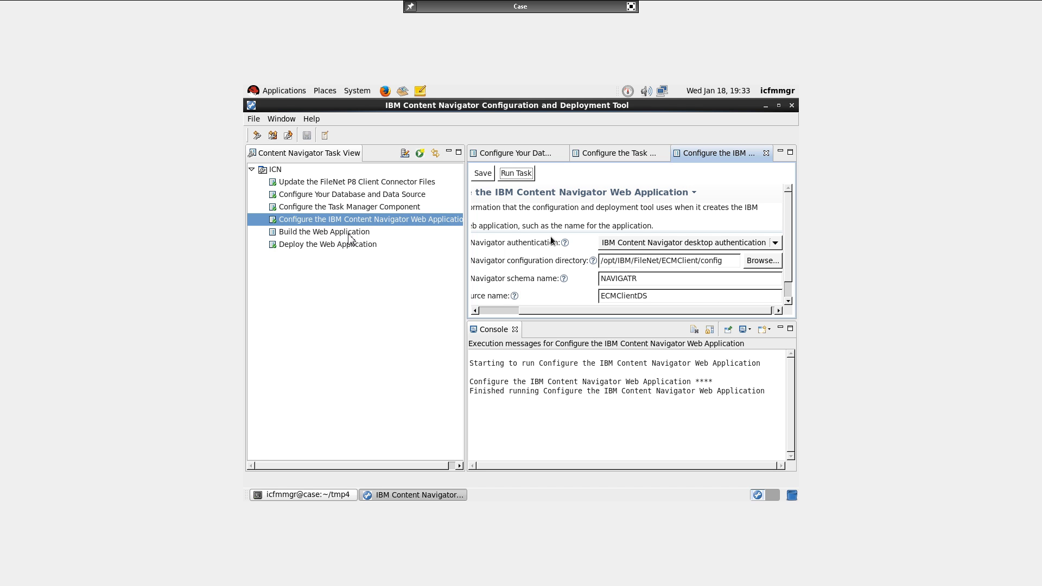
Run the Build the Web Application task with its existing context roots, and open the Deploy the Web Application task
click(348, 234)
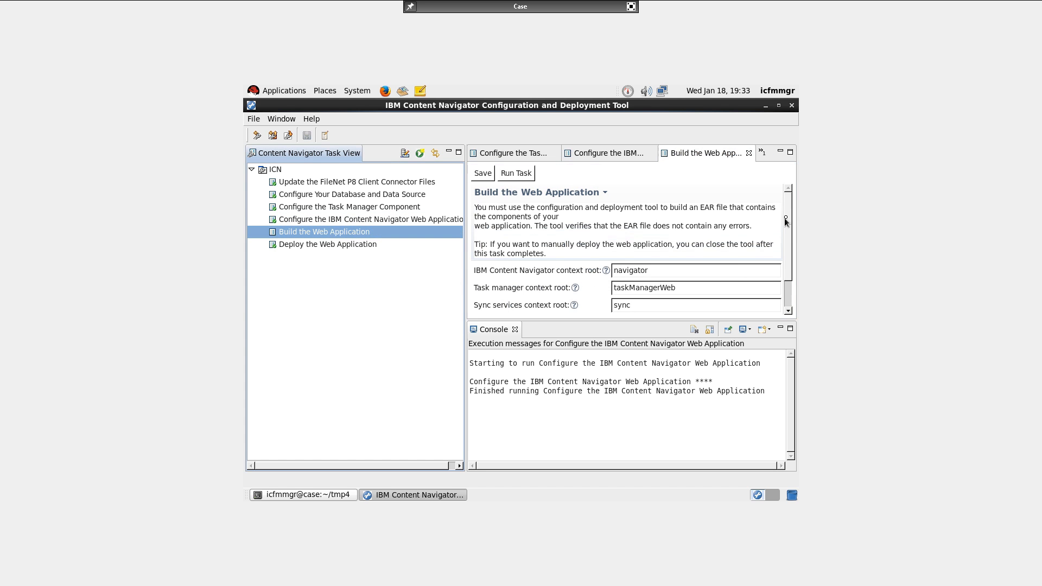
scroll(784, 217, down, 1)
scroll(785, 239, down, 1)
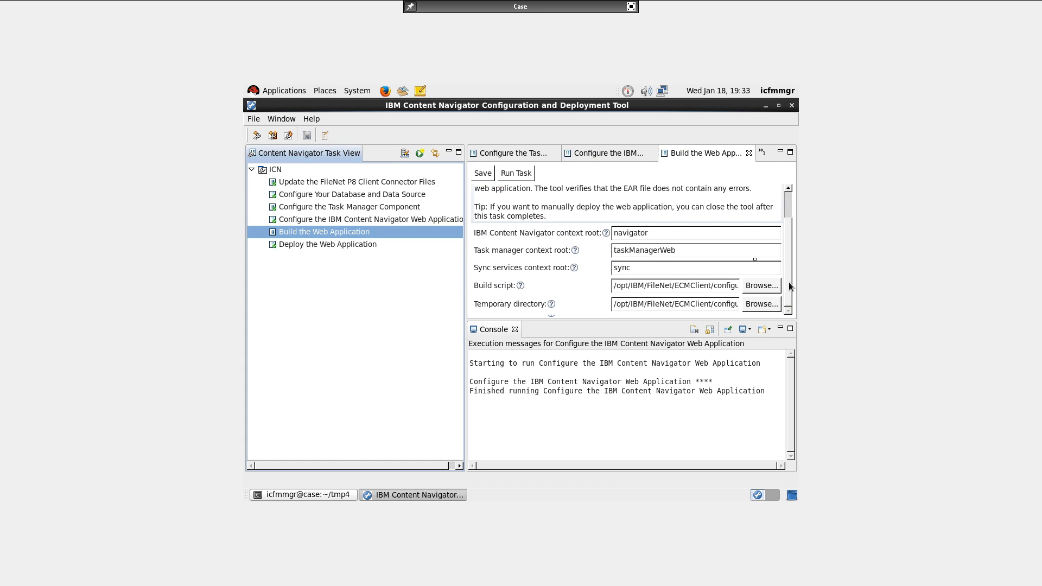
click(516, 173)
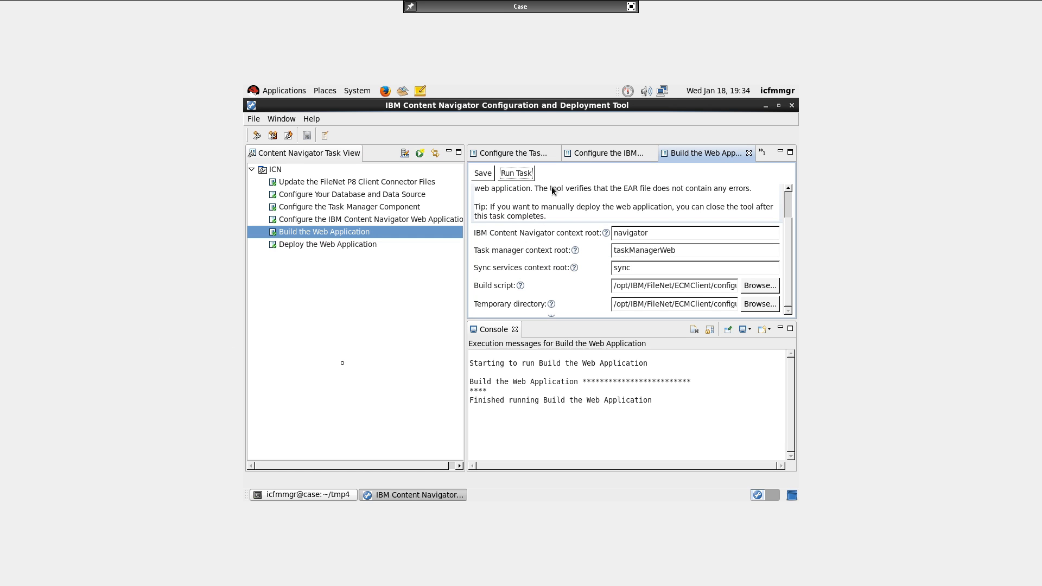
click(347, 247)
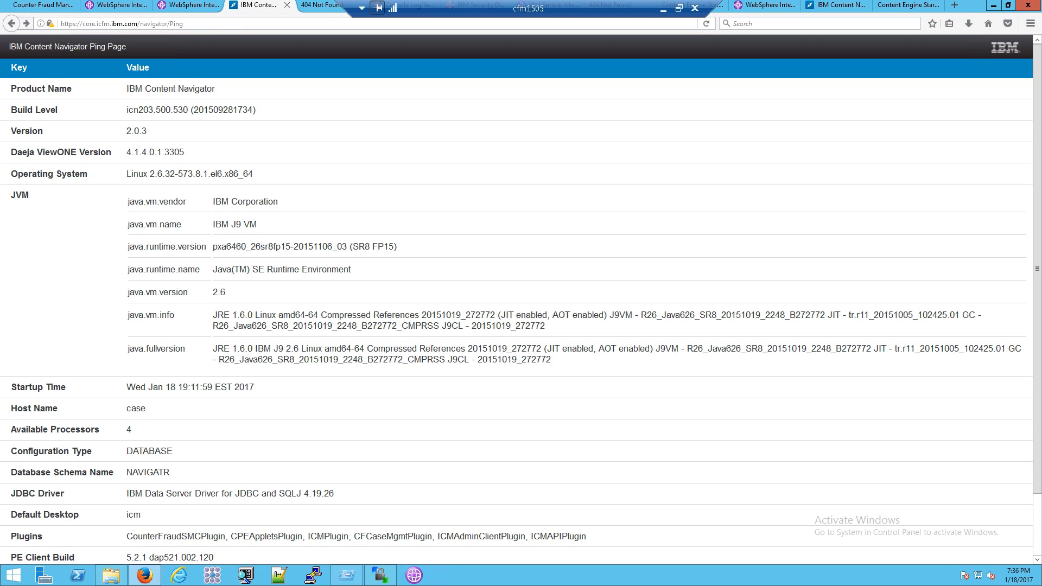
Reload the Navigator ping page to check whether the application responds during deployment, and return to the deployment tool
key(F5)
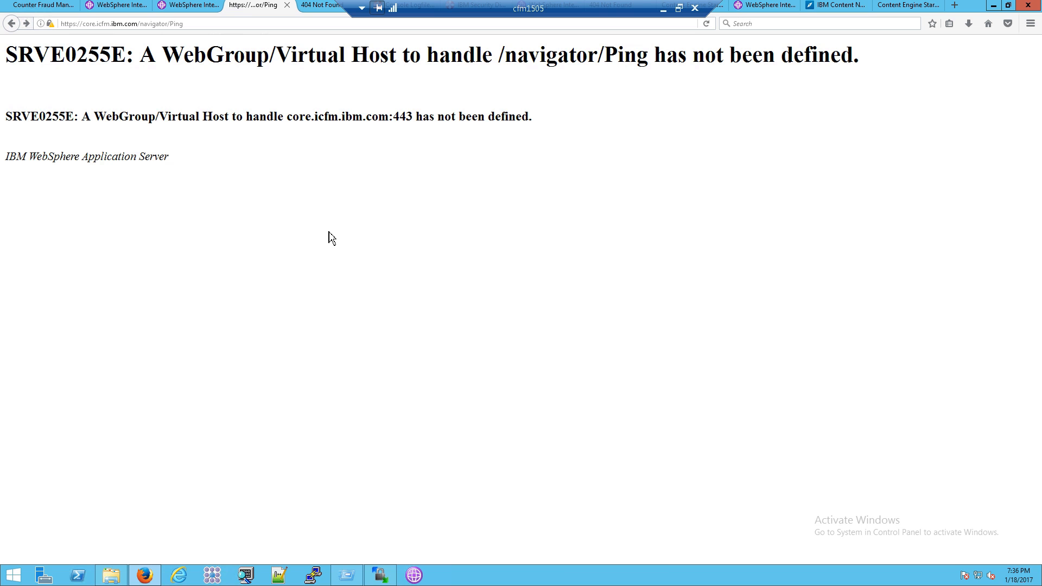
drag(328, 116, 451, 141)
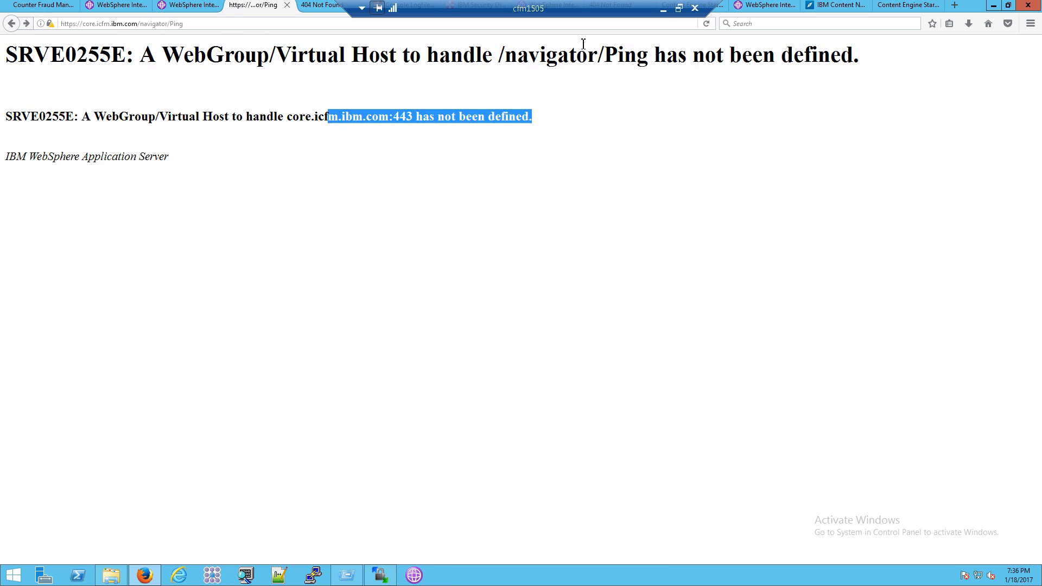
click(663, 9)
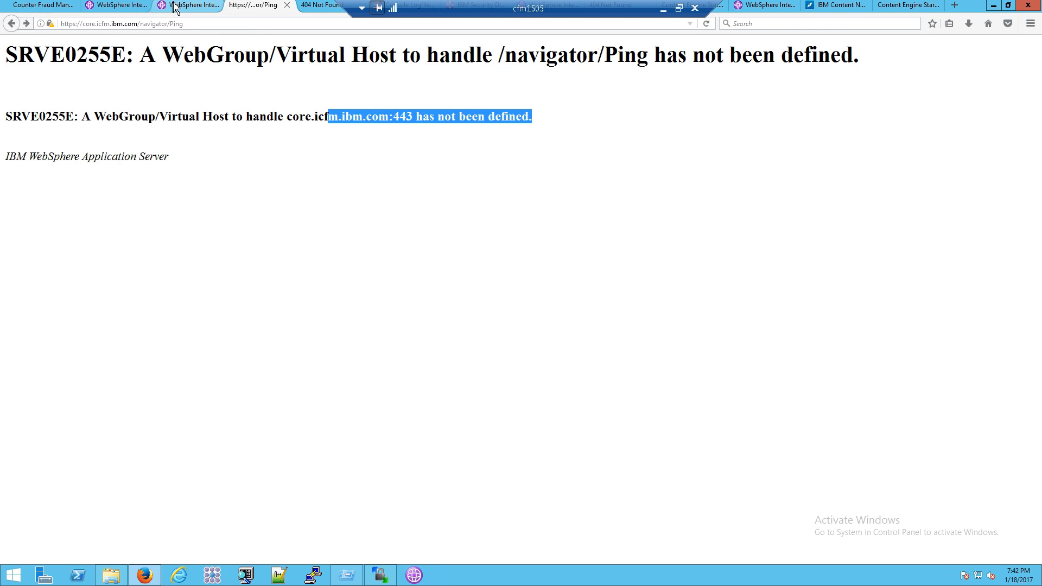
Check the navigator application's status in the WebSphere console's list of all applications and reload the Navigator ping page
click(117, 7)
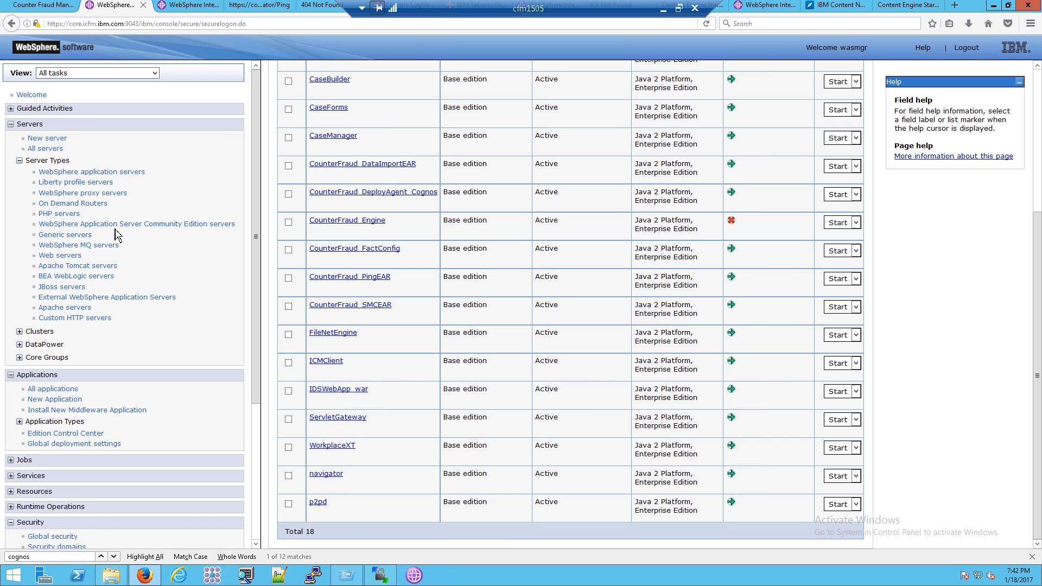
click(50, 389)
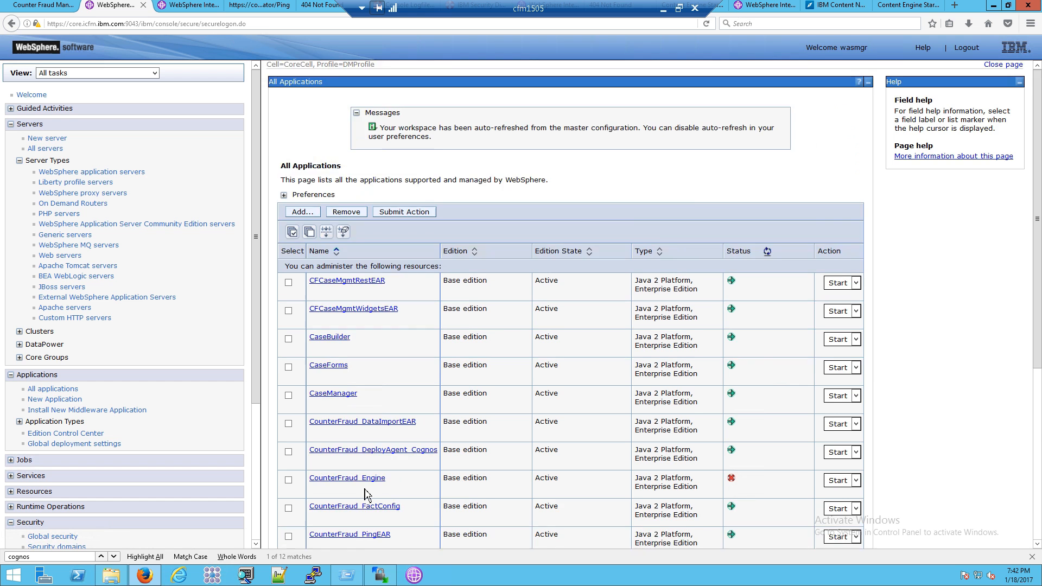
scroll(365, 494, down, 5)
drag(361, 488, 303, 479)
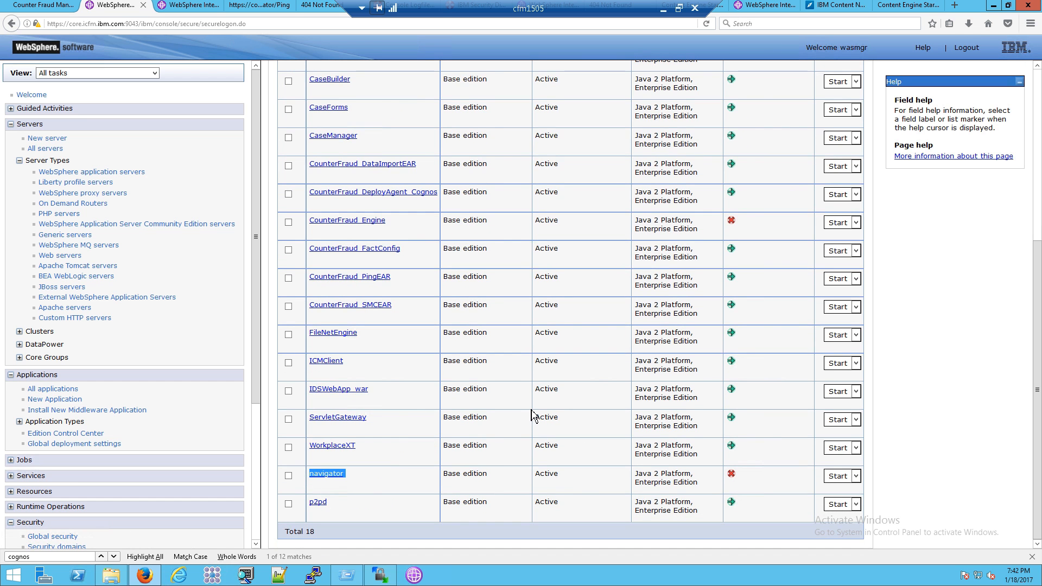
click(259, 6)
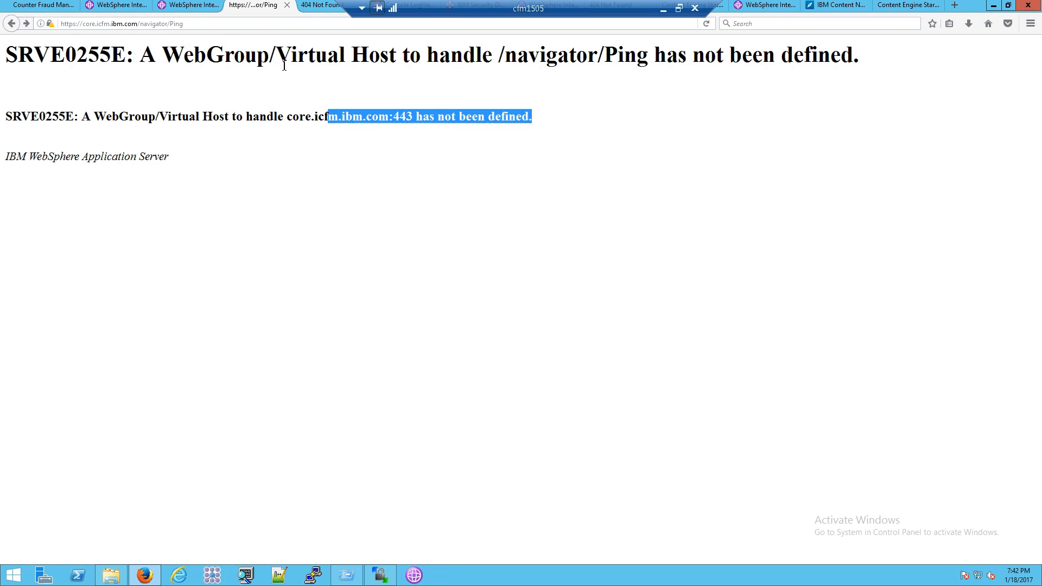
key(F5)
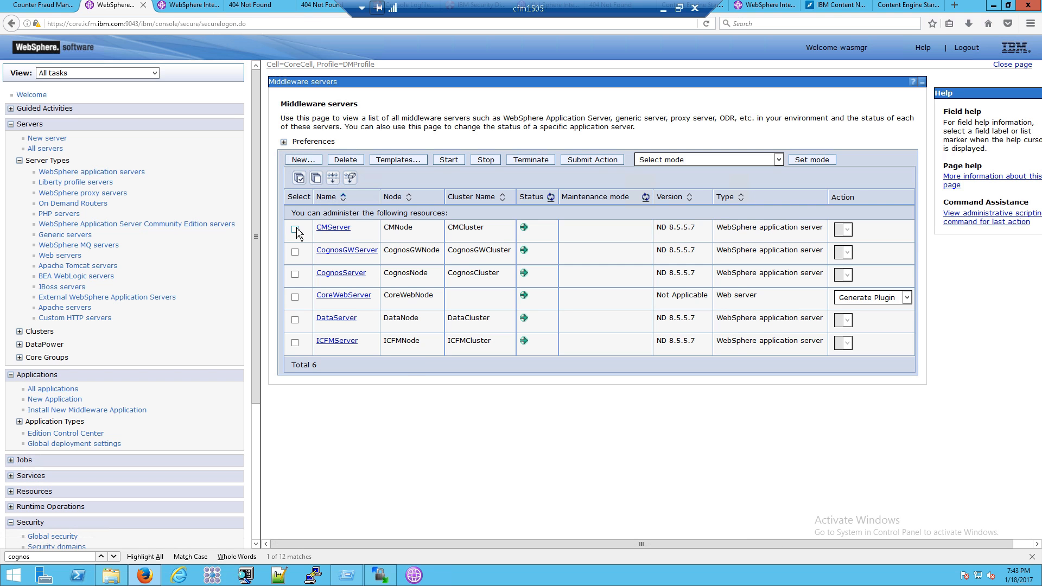
Select CMServer in the WebSphere middleware servers list and stop it
click(295, 229)
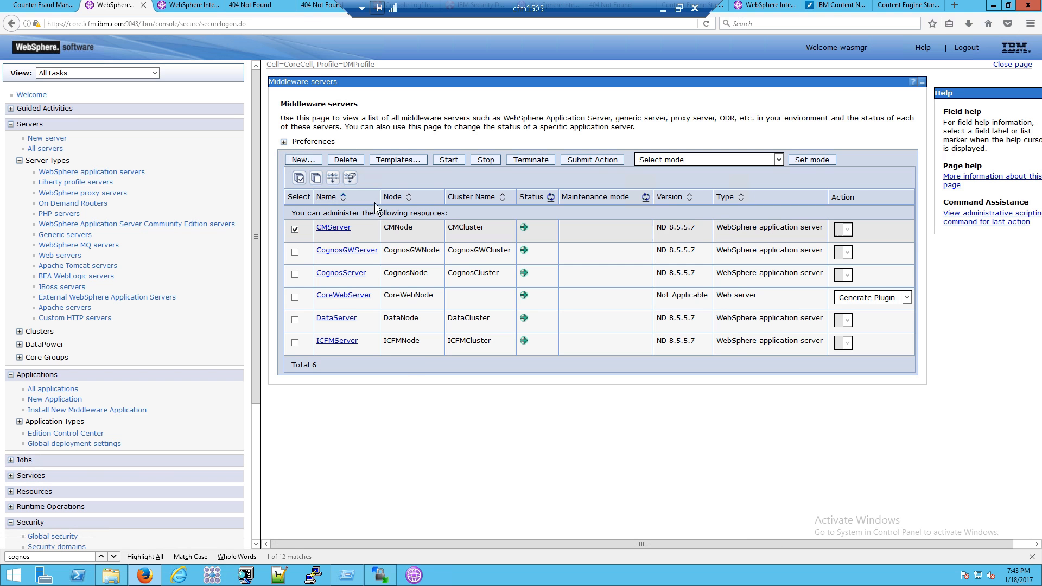
click(486, 160)
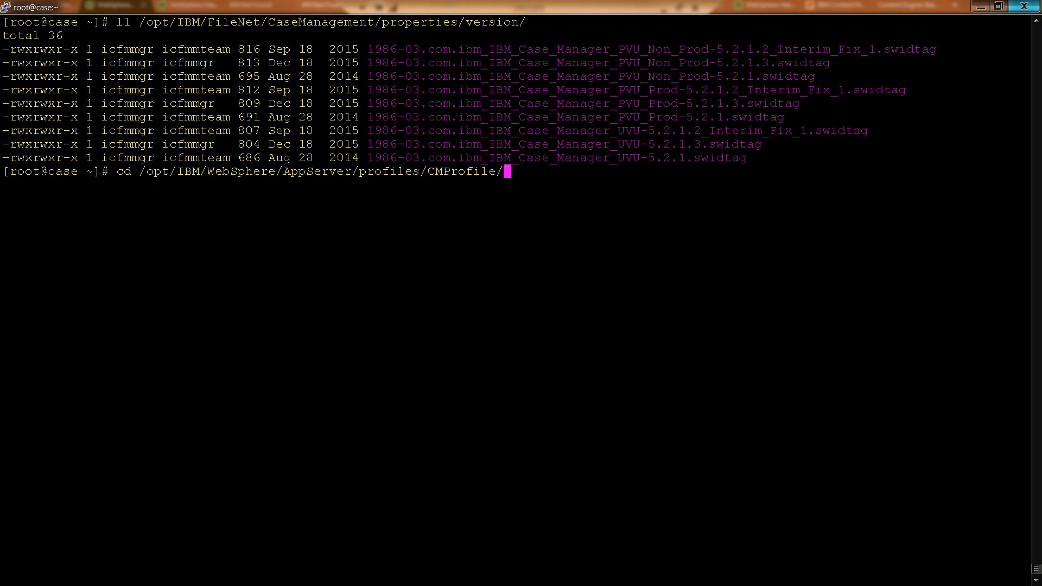
In the case server terminal, change to /opt/IBM/WebSphere/AppServer/profiles/CMProfile/temp and list its contents with ll
key(Return)
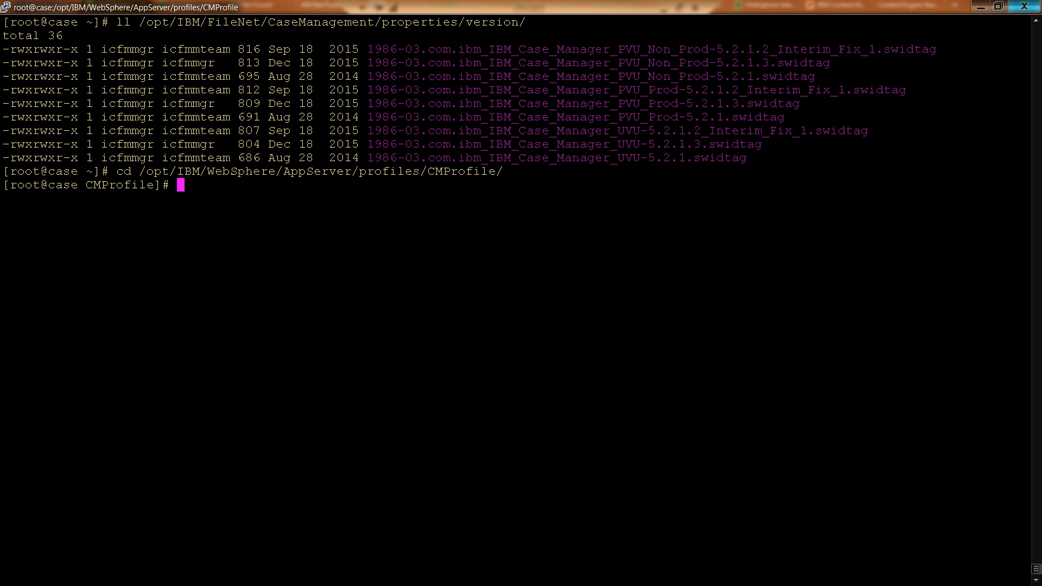
text(cd temp)
key(Return)
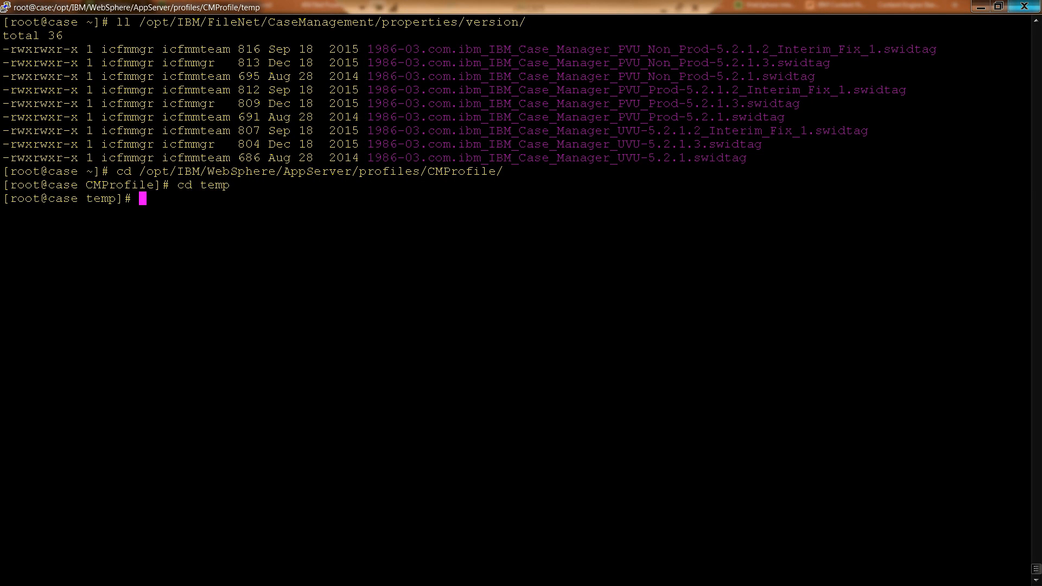
text(ll)
key(Return)
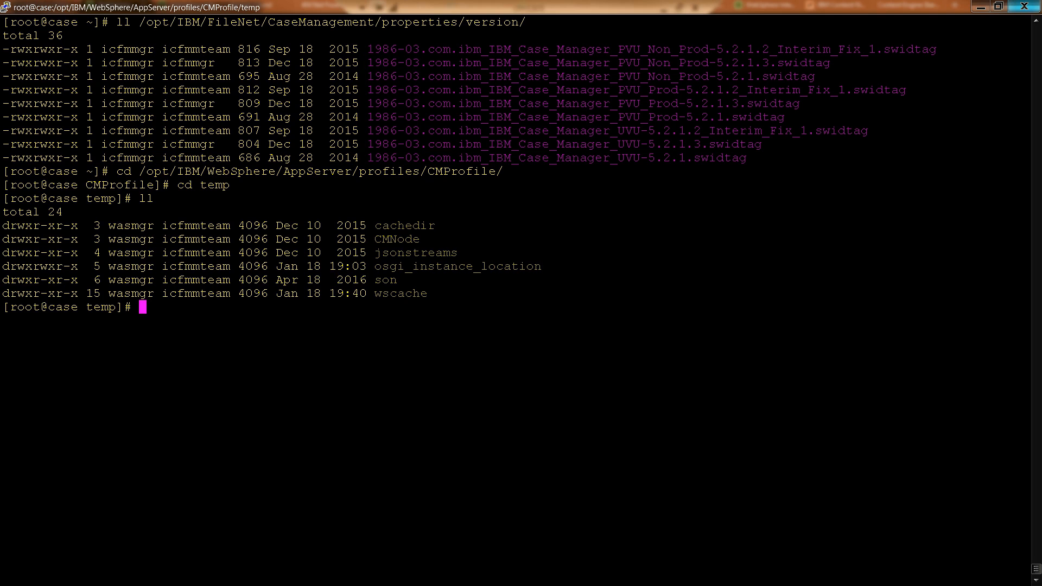
Change into the CMNode folder inside temp and list its contents with ll
text(cd ws)
key(BackSpace)
key(BackSpace)
key(BackSpace)
text(CM)
key(Tab)
key(Return)
text(ll)
key(Return)
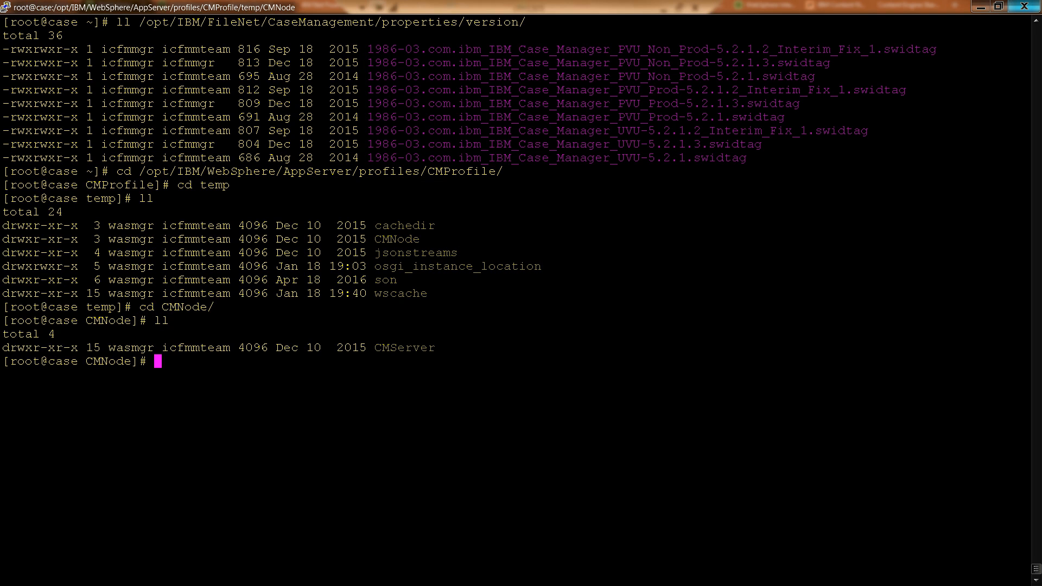
Change into the CMServer folder inside CMNode and list its contents with ll
text(cd )
text(CM)
key(Tab)
key(Return)
text(ll)
key(Return)
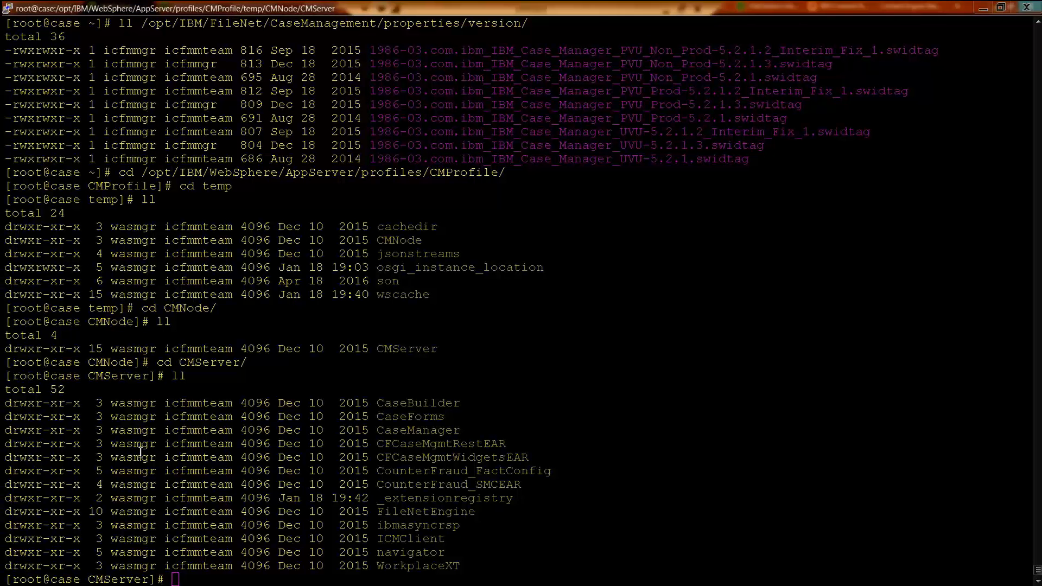
Change into the navigator folder inside CMServer and list its contents with ll
text(cd navi)
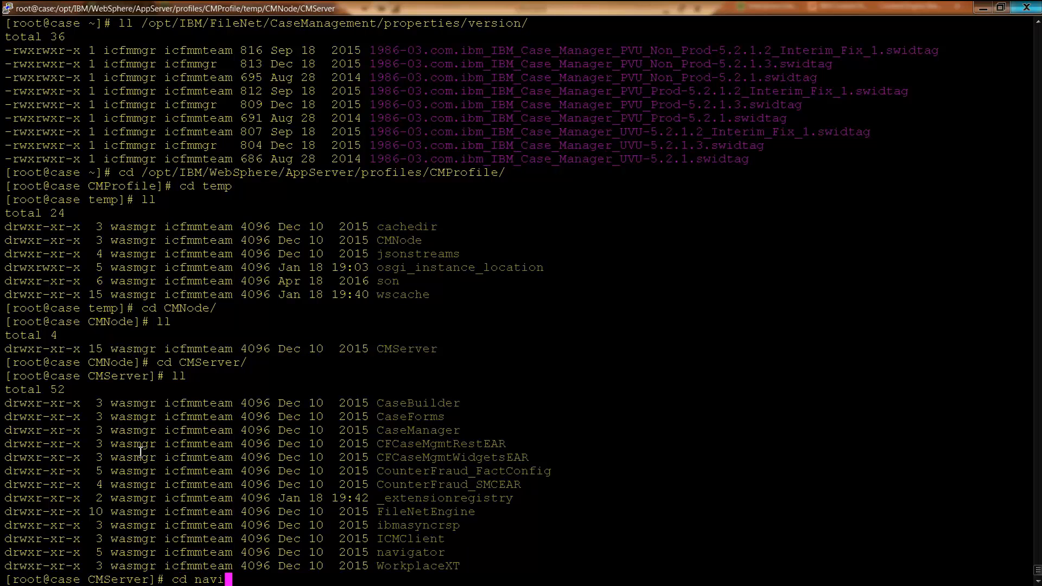
key(Tab)
key(Return)
text(ll)
key(Return)
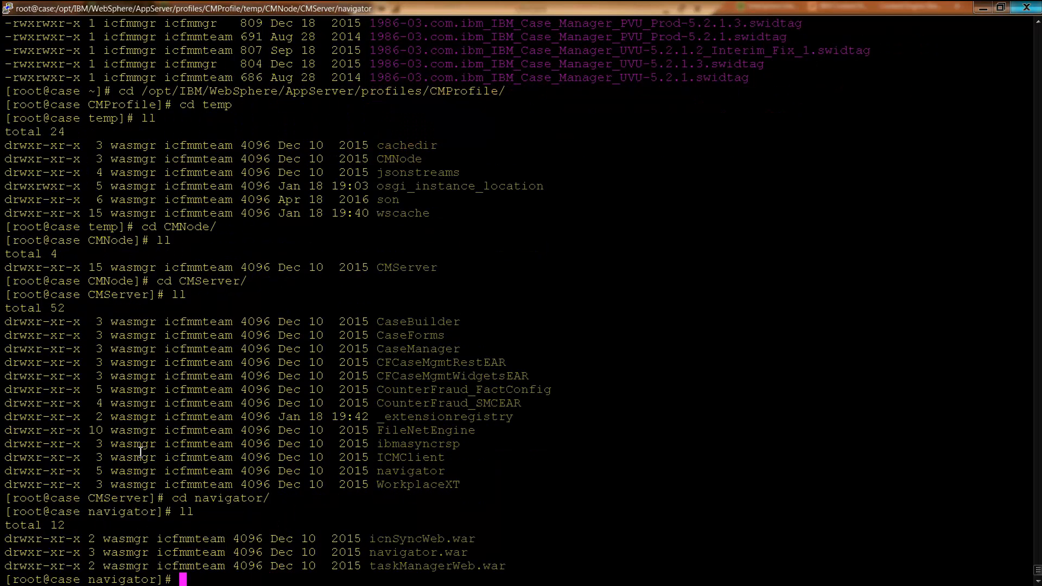
Locate wstemp on the case server, change to /opt/IBM/WebSphere/AppServer/profiles/CMProfile/wstemp and list its contents
text(locate wstemp)
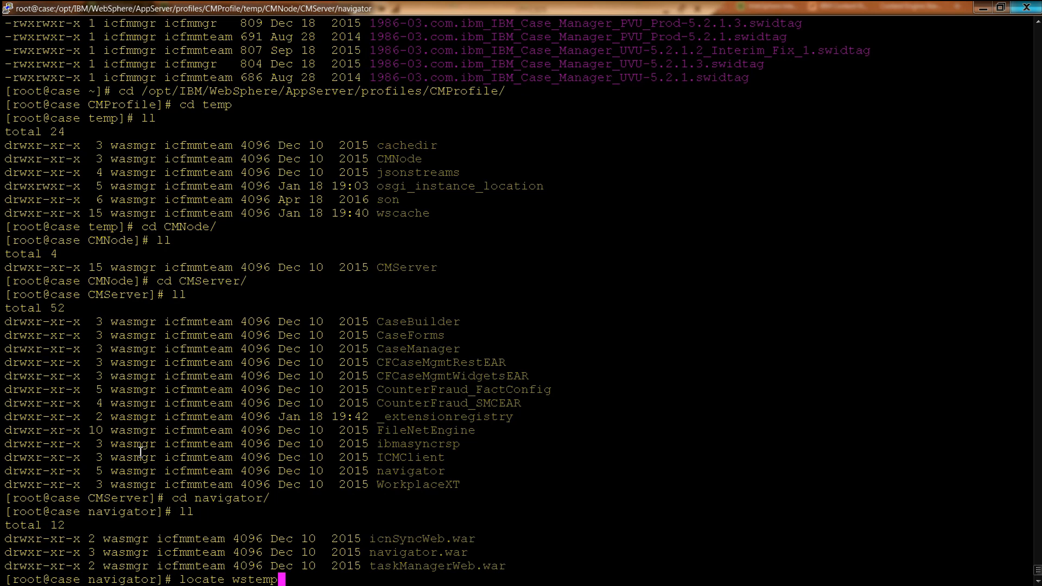
key(Return)
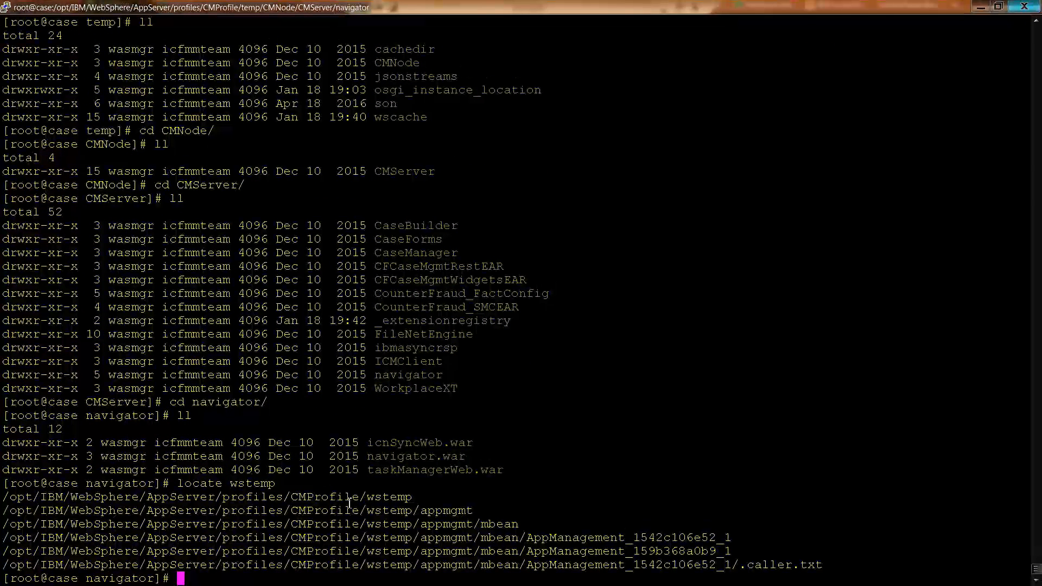
drag(412, 498, 3, 498)
key(ctrl+c)
text(cd)
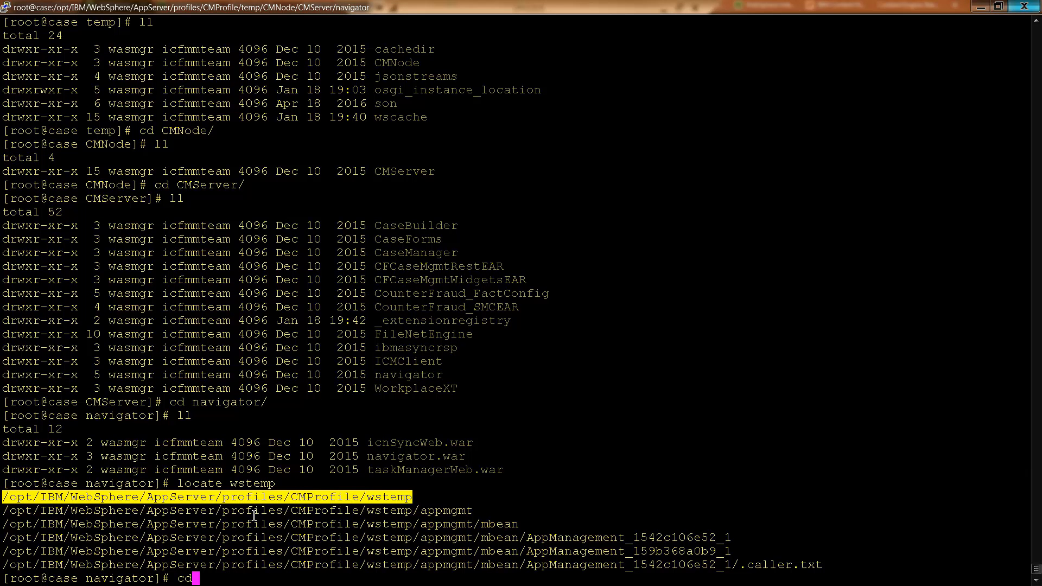
right_click(254, 515)
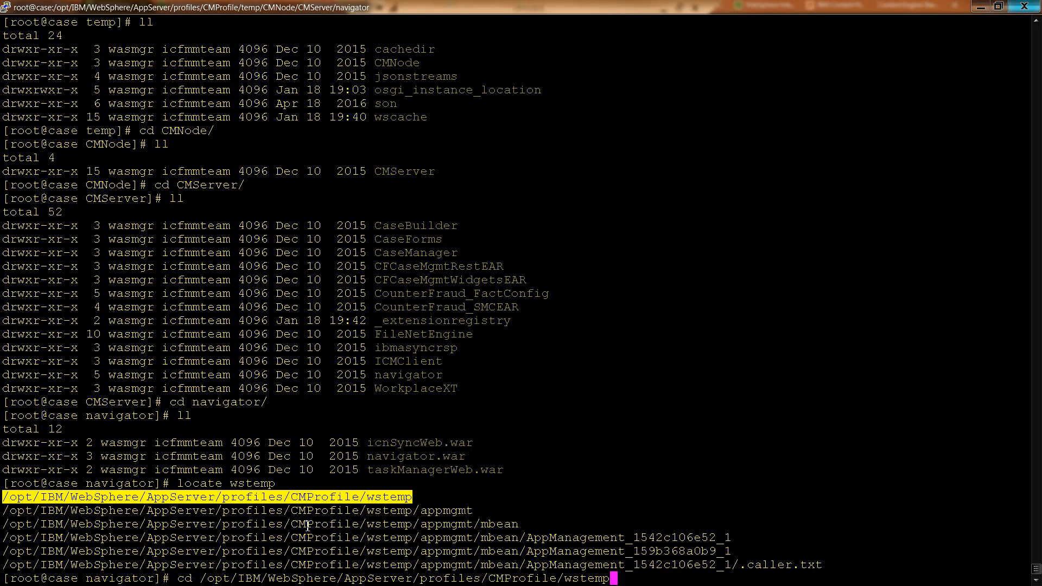
key(Return)
text(ll)
key(Return)
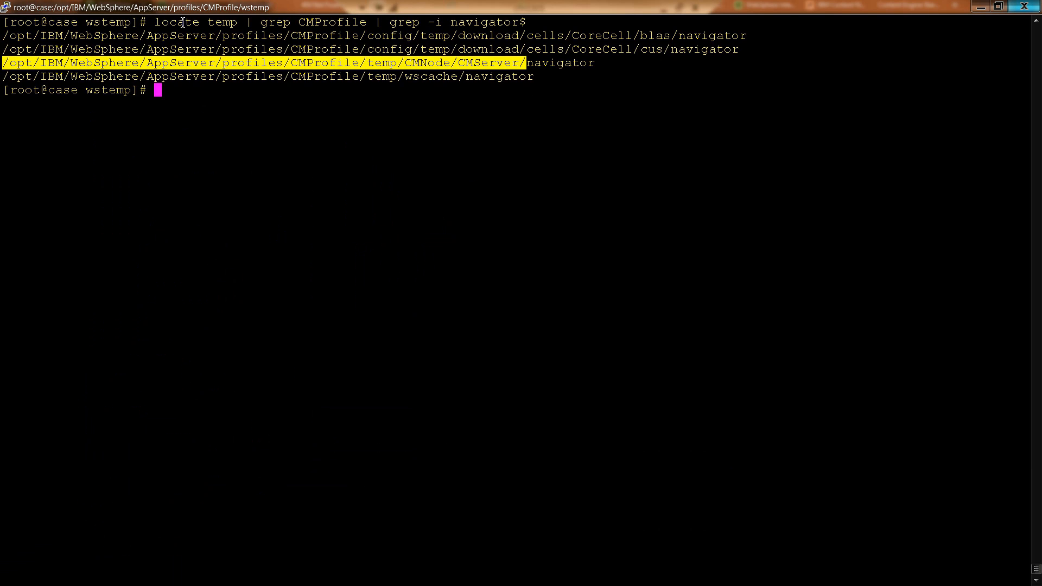
Change to /opt/IBM/WebSphere/AppServer/profiles/CMProfile/temp/CMNode/CMServer/ and list its contents with ll
text(cd)
right_click(283, 102)
key(Return)
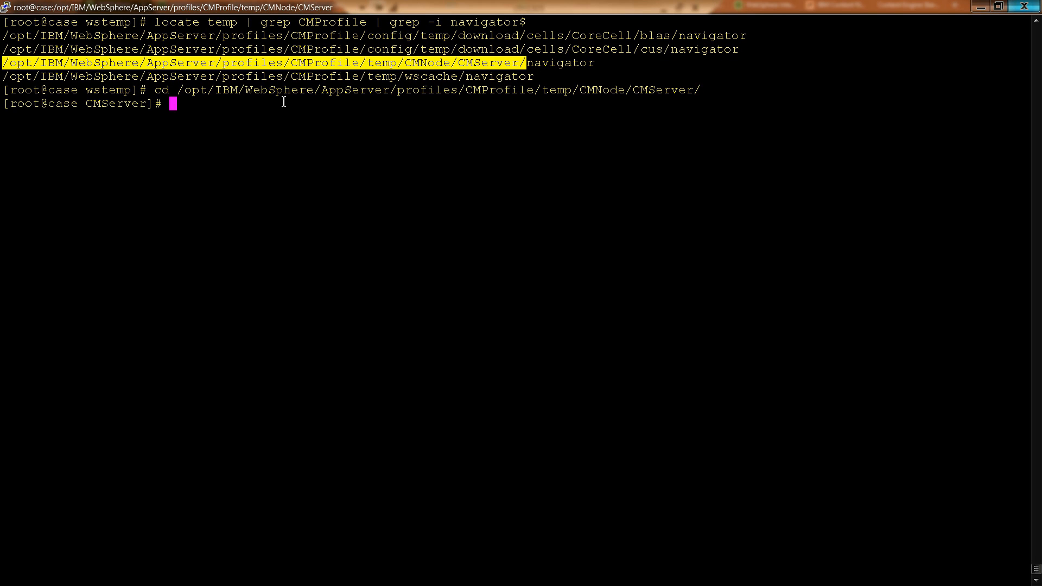
text(ll)
key(Return)
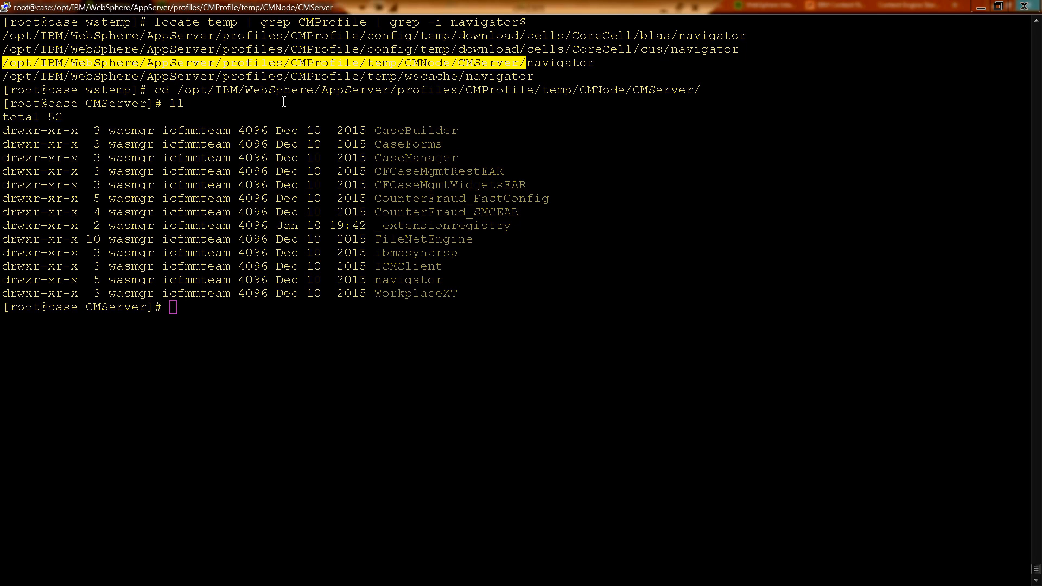
text(mv )
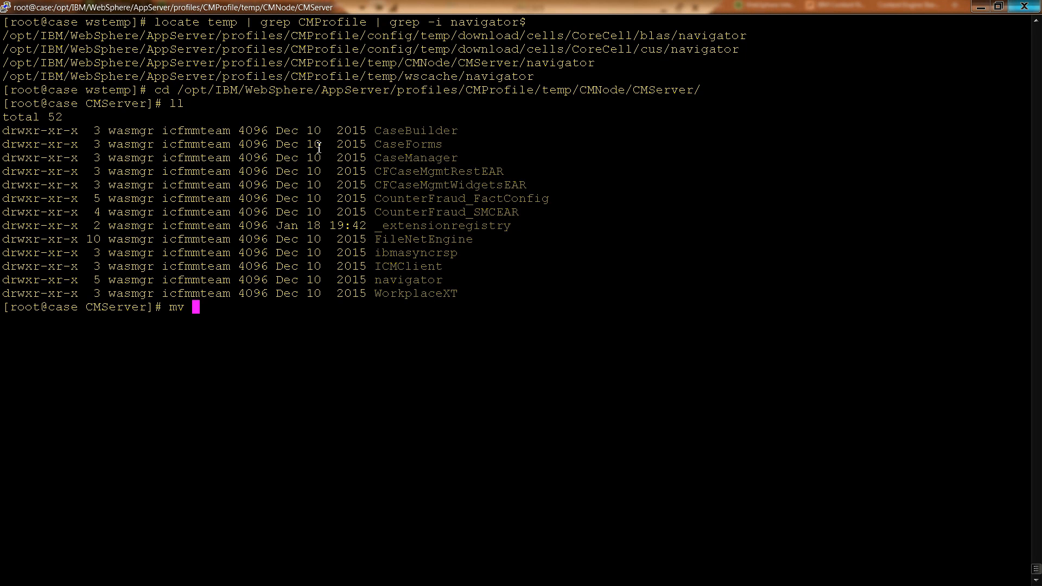
text(navigator)
key(BackSpace)
key(BackSpace)
key(BackSpace)
key(BackSpace)
key(BackSpace)
key(BackSpace)
key(BackSpace)
key(BackSpace)
key(BackSpace)
key(BackSpace)
key(BackSpace)
key(BackSpace)
key(BackSpace)
Create a backup folder with the administrator's first name under /root and move the navigator folder from CMServer into it
text(mkdir /root/sean)
key(Return)
text(m)
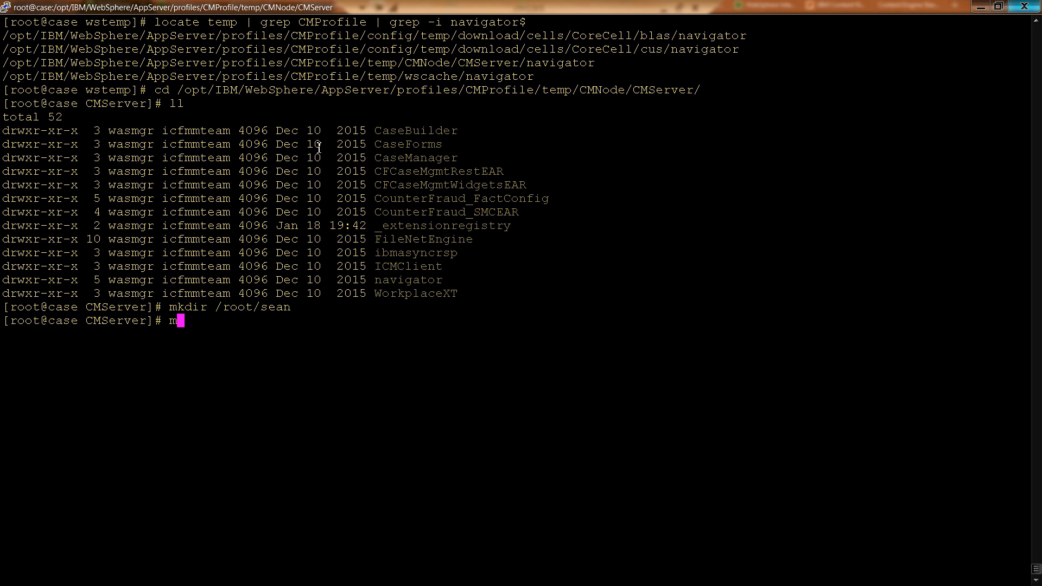
text(v nav)
key(Tab)
text(/root/sean)
key(Return)
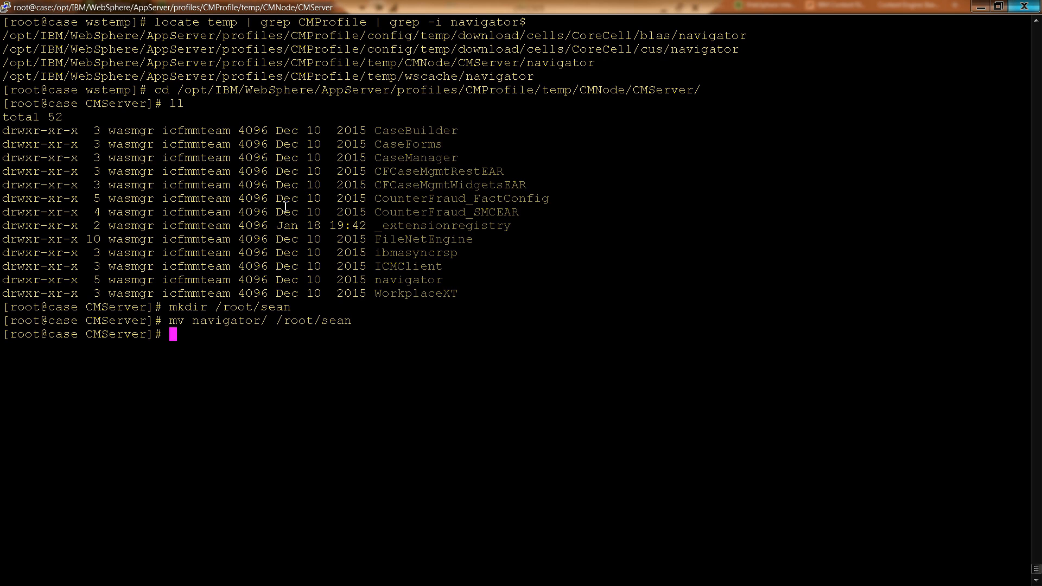
Run locate wstemp again, return to the CMProfile/wstemp folder and list its contents
text(locate wstemp)
key(Return)
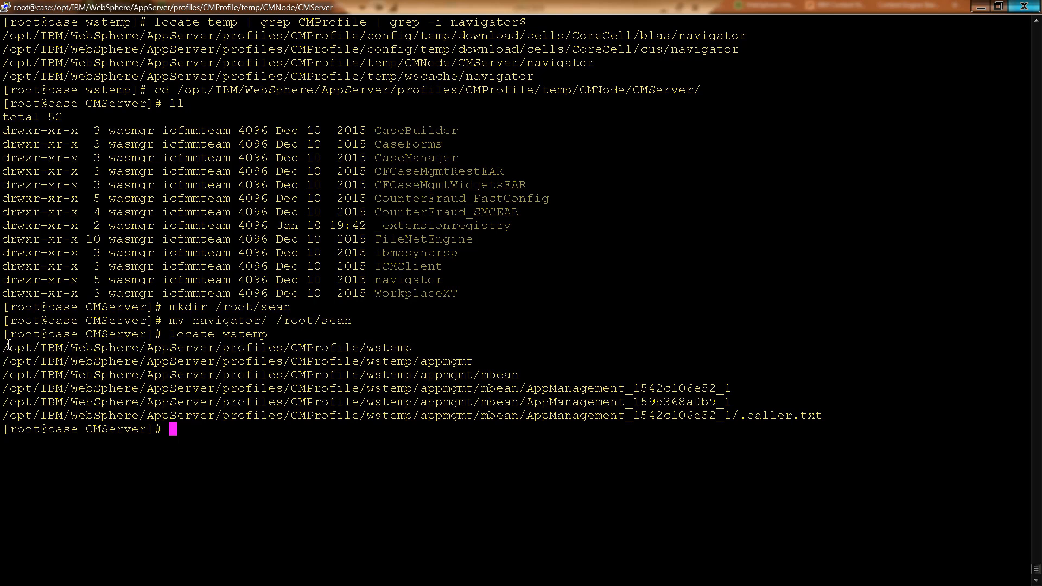
drag(8, 345, 414, 346)
key(ctrl+c)
text(cd)
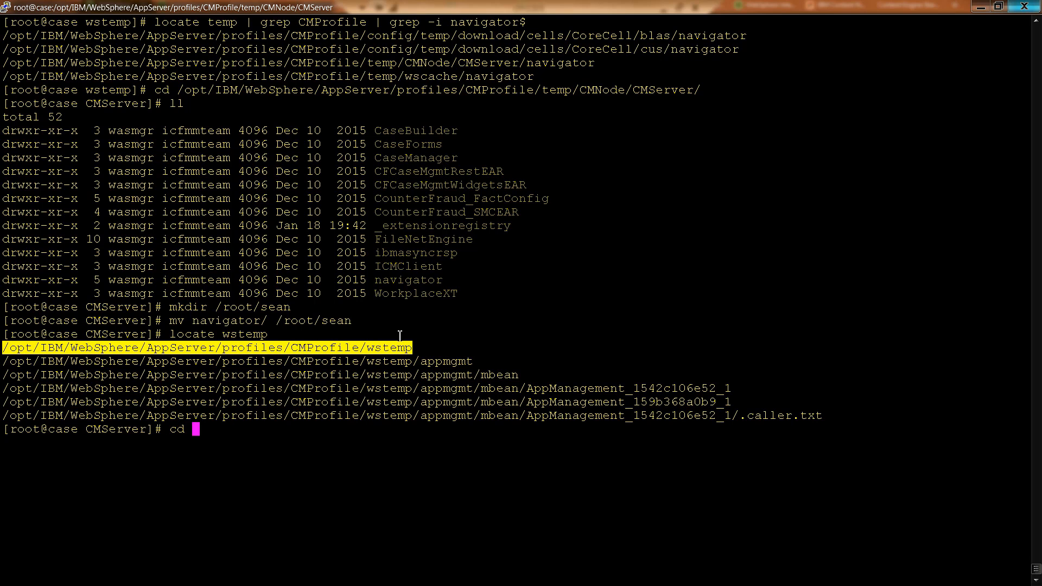
right_click(399, 335)
key(Return)
text(ll)
key(Return)
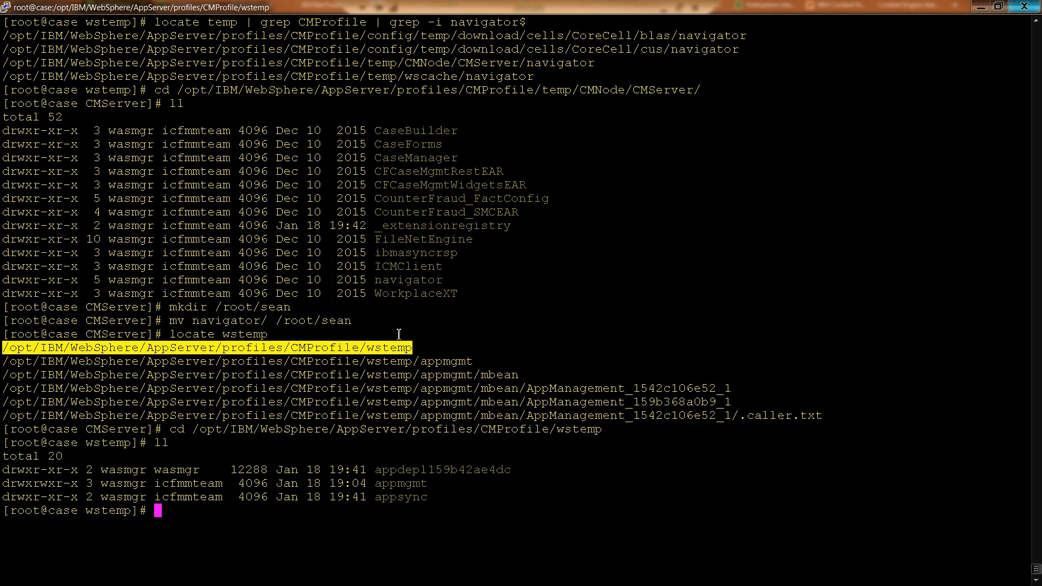
Move everything in wstemp to the backup folder under /root and list wstemp to check it
click(277, 433)
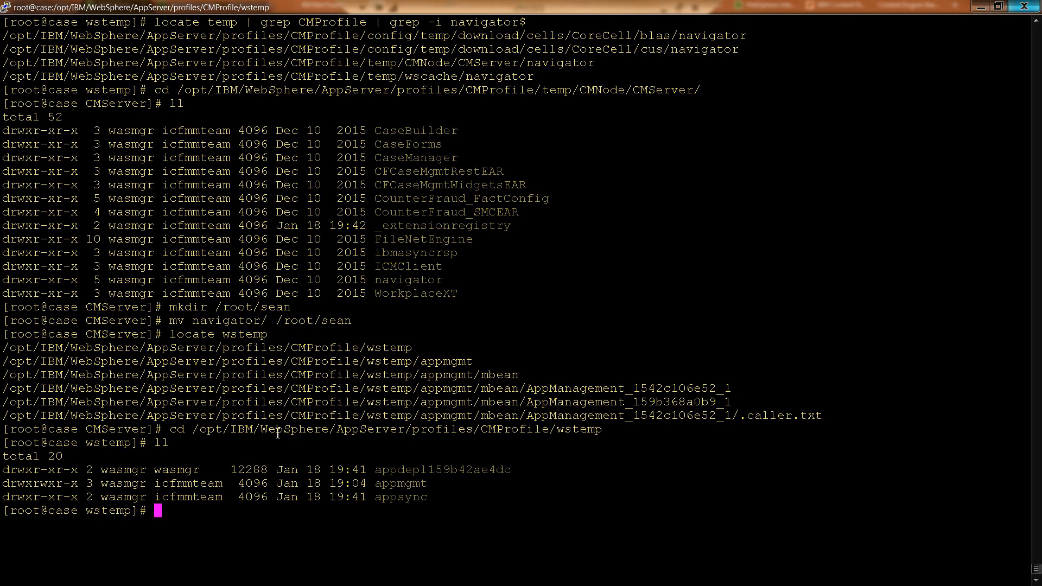
text(mv * /root/sean)
key(Return)
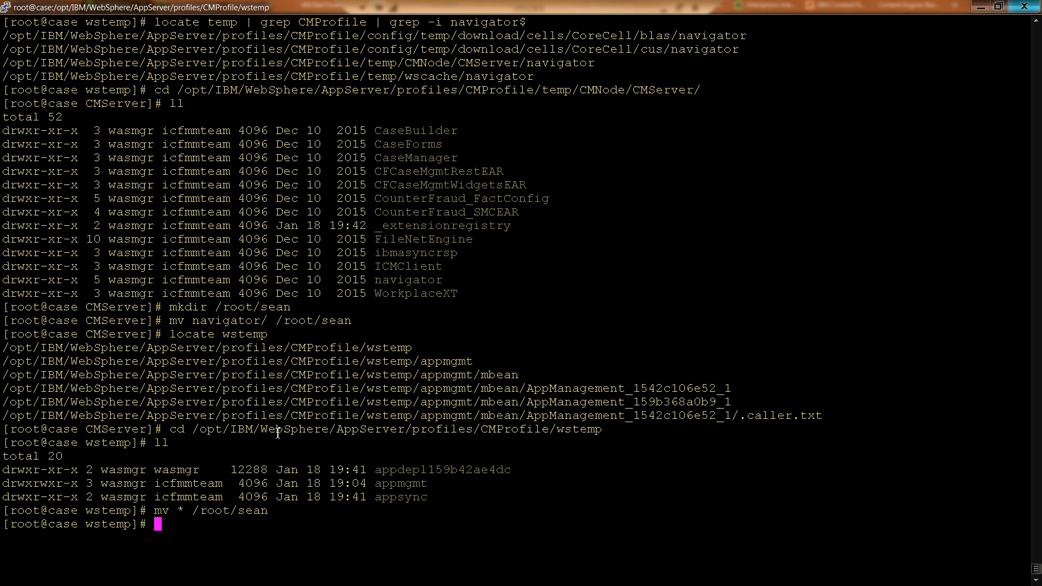
text(ll)
key(Return)
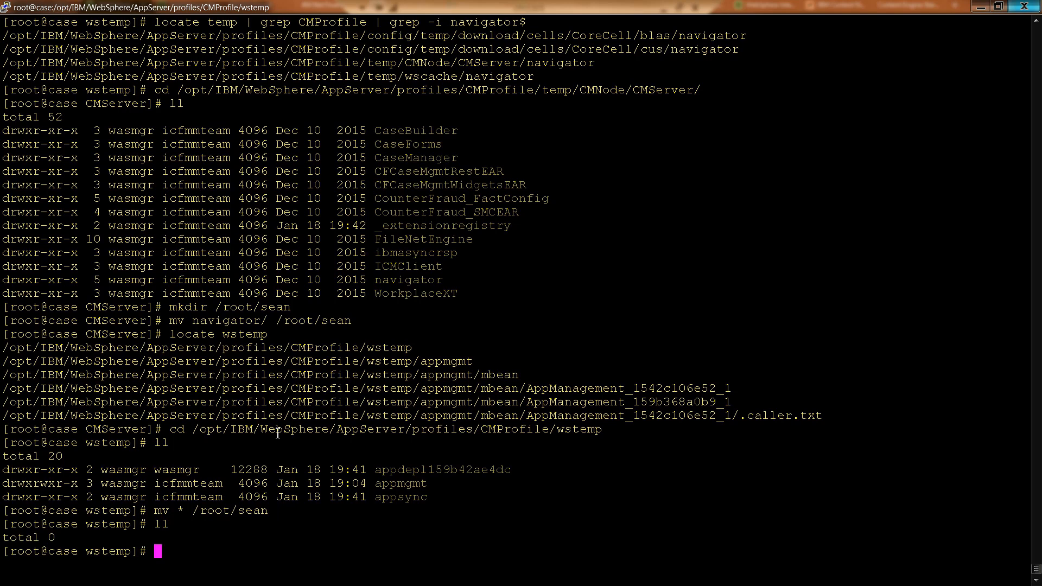
Switch to the WebSphere console in Firefox, reload the middleware servers list and start CMServer
key(alt+Tab)
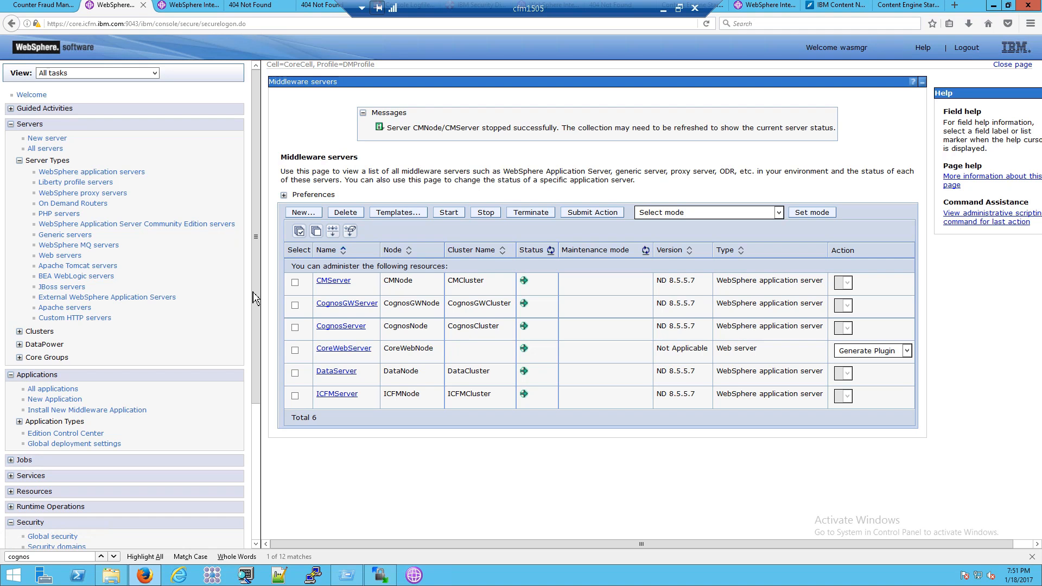
click(55, 152)
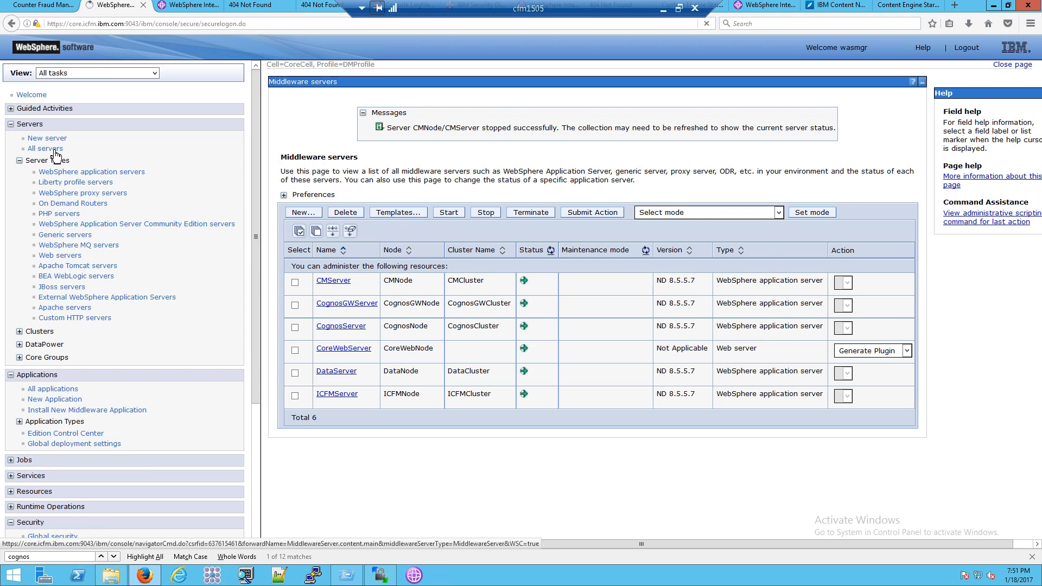
click(298, 230)
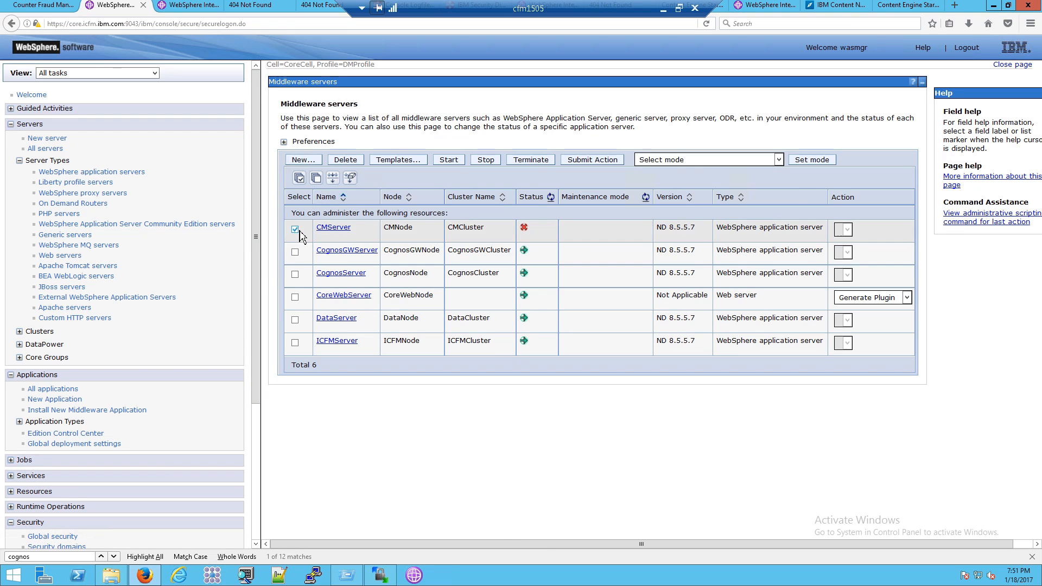
click(451, 162)
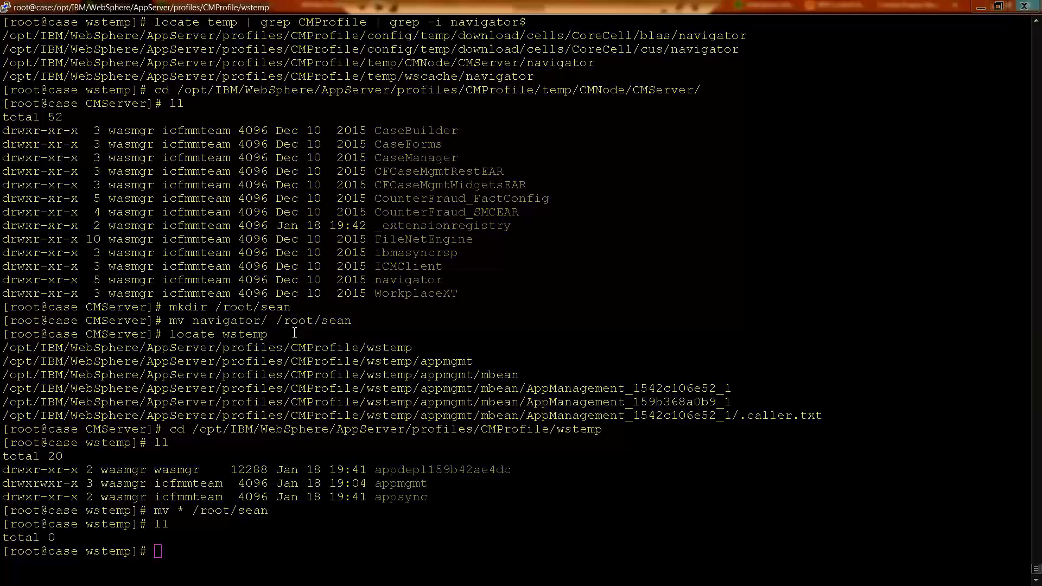
Return to the case server terminal and locate the SystemOut.log files
click(294, 333)
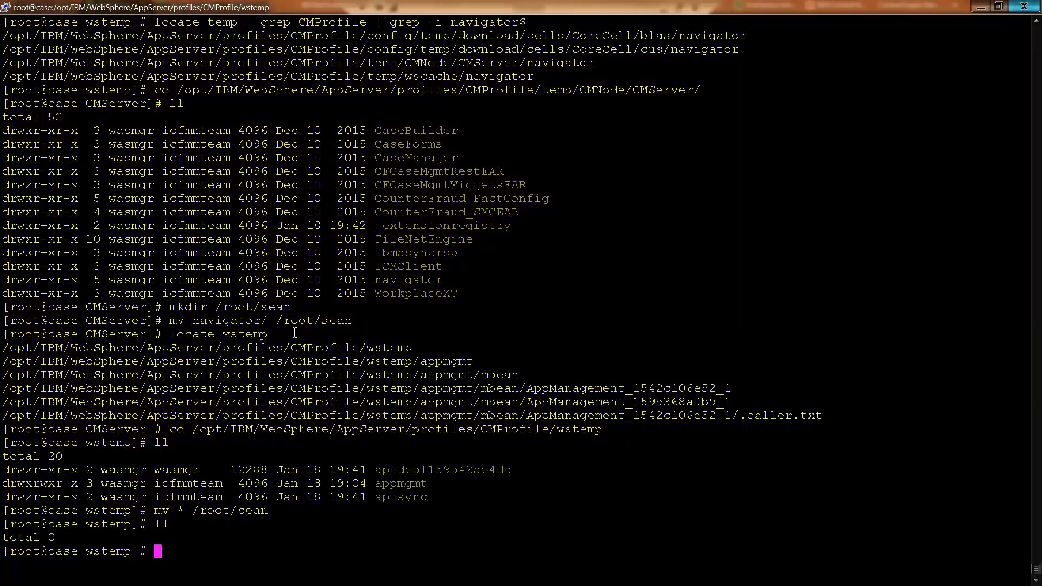
text(locate SysteOut.l)
key(BackSpace)
key(BackSpace)
key(BackSpace)
key(BackSpace)
key(BackSpace)
text(mOut.log)
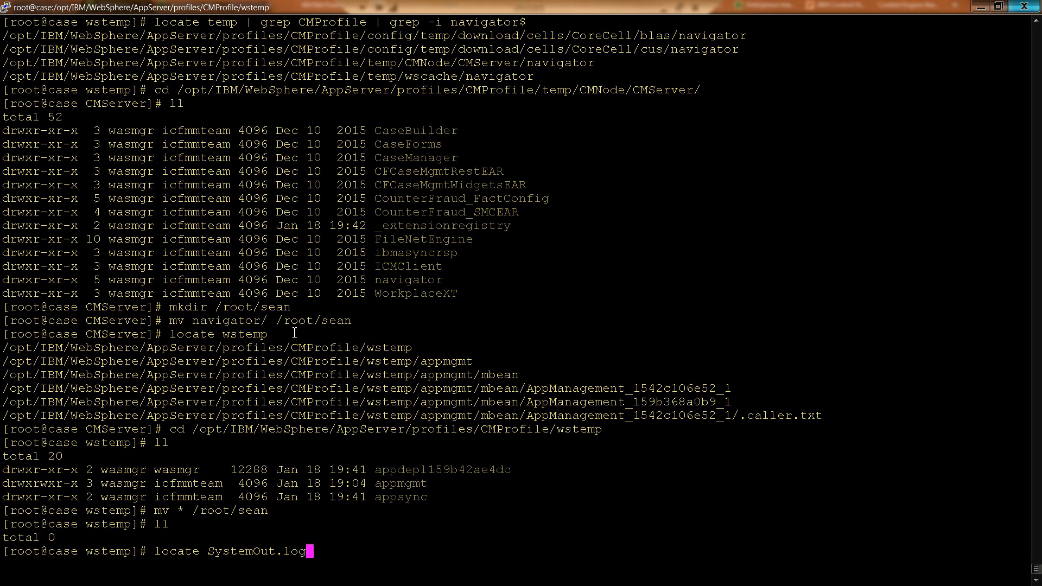
key(Return)
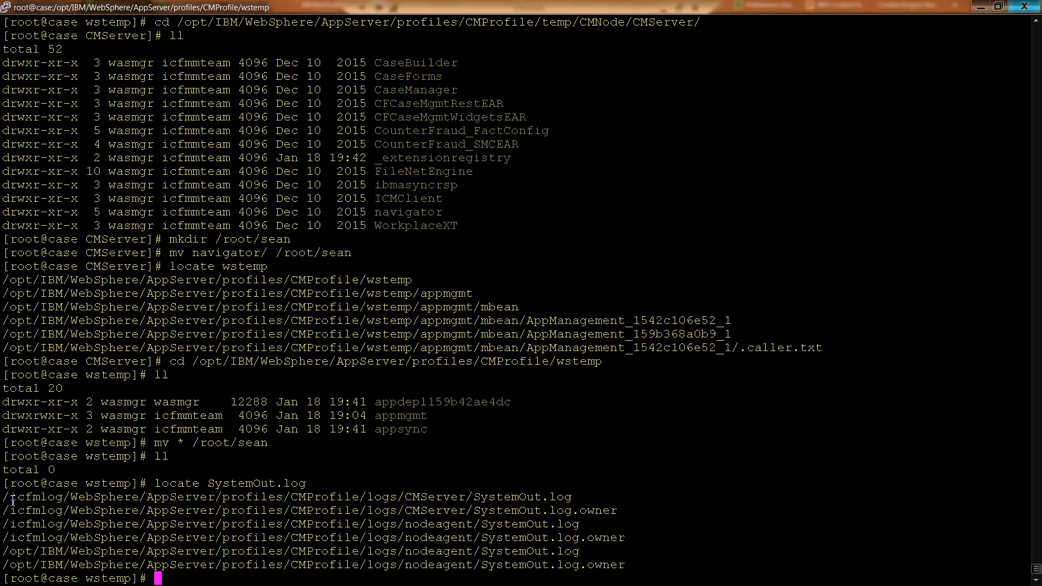
Follow /icfmlog/WebSphere/AppServer/profiles/CMProfile/logs/CMServer/SystemOut.log with tail -f
drag(3, 498, 575, 499)
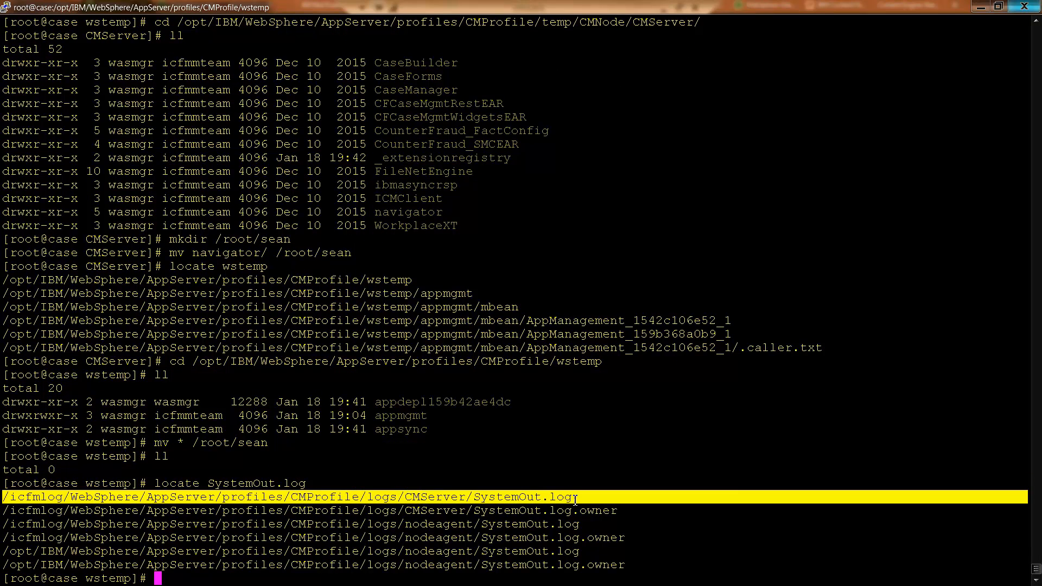
text(tail -f)
right_click(524, 295)
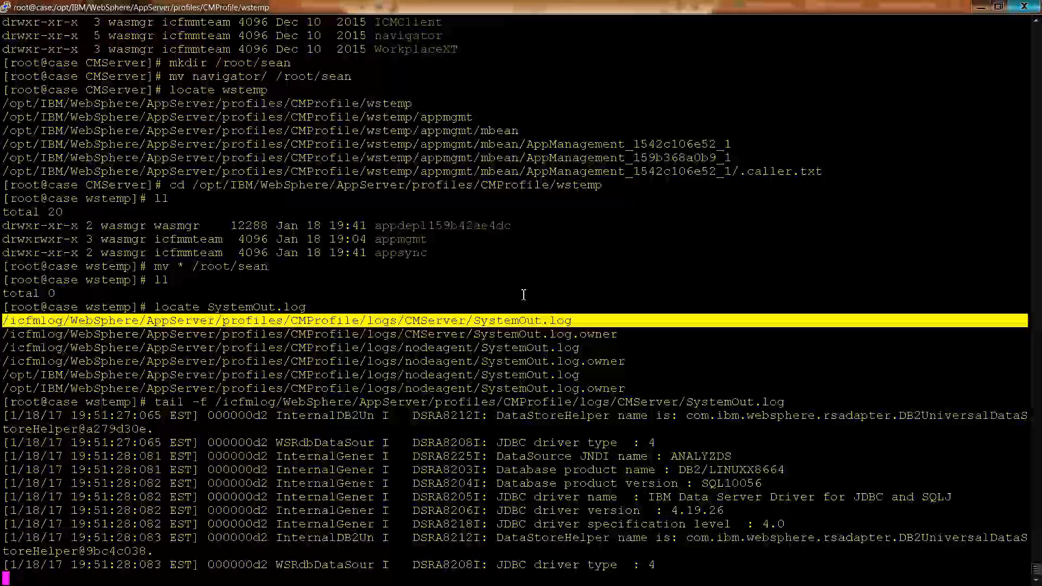
Switch back to the WebSphere console, read the CMServer start message and reload the list of all servers
key(alt+Tab)
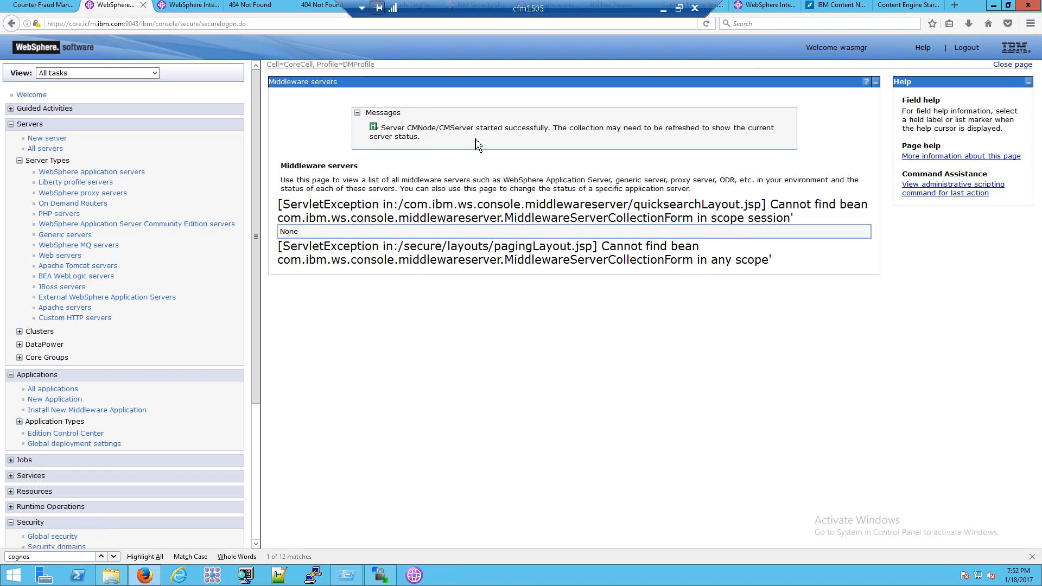
triple_click(415, 132)
click(425, 147)
triple_click(416, 137)
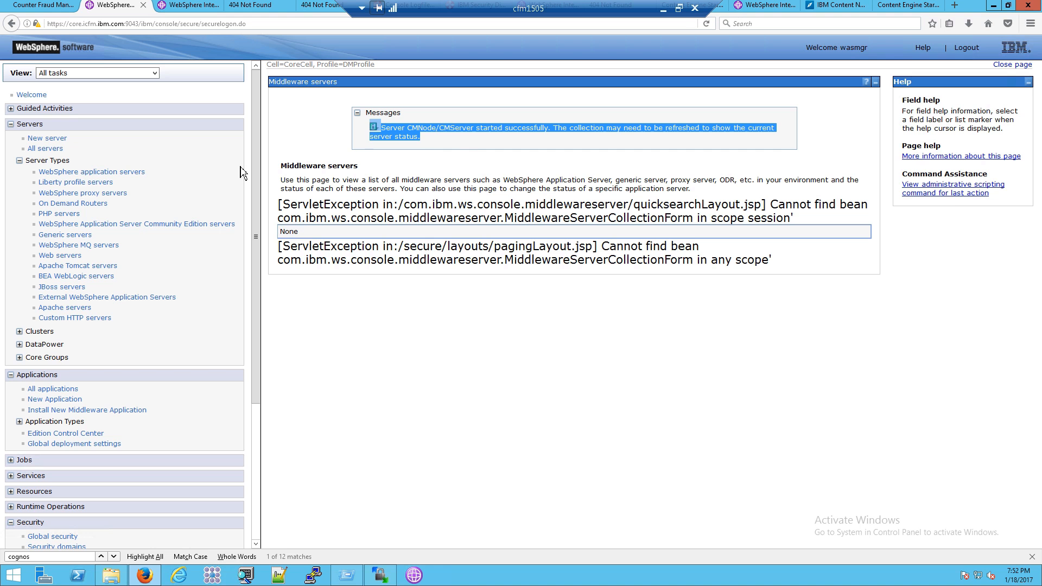
click(49, 150)
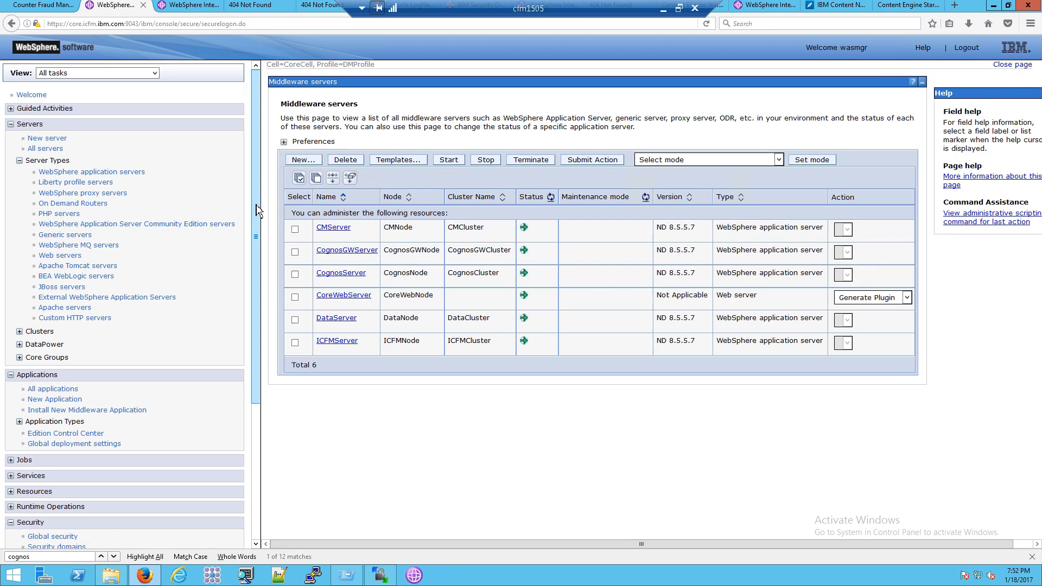
Check the application statuses in the WebSphere list of all applications, including navigator, and bring up the /navigator/Ping page
click(58, 390)
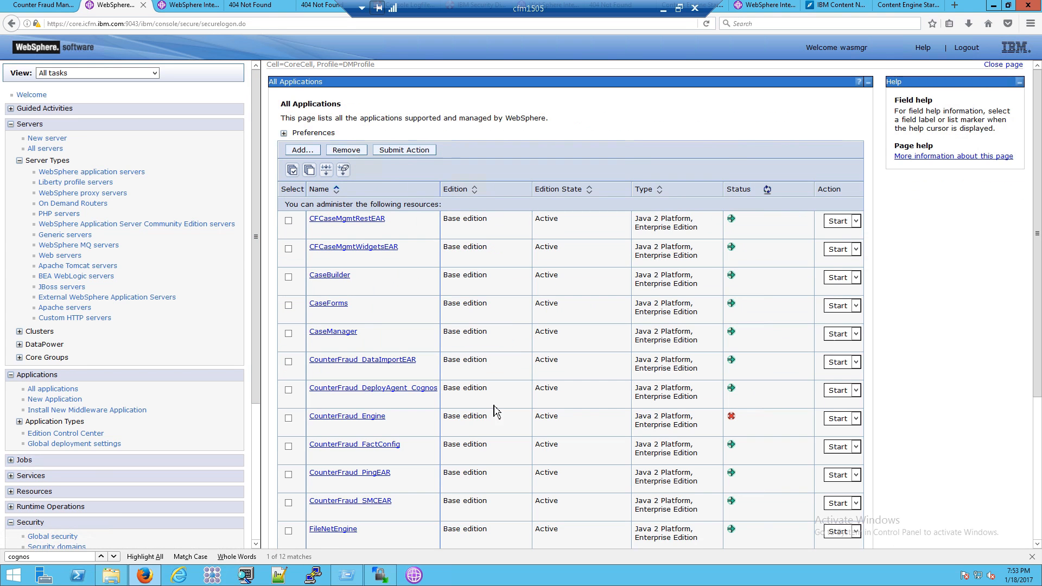
scroll(460, 416, down, 3)
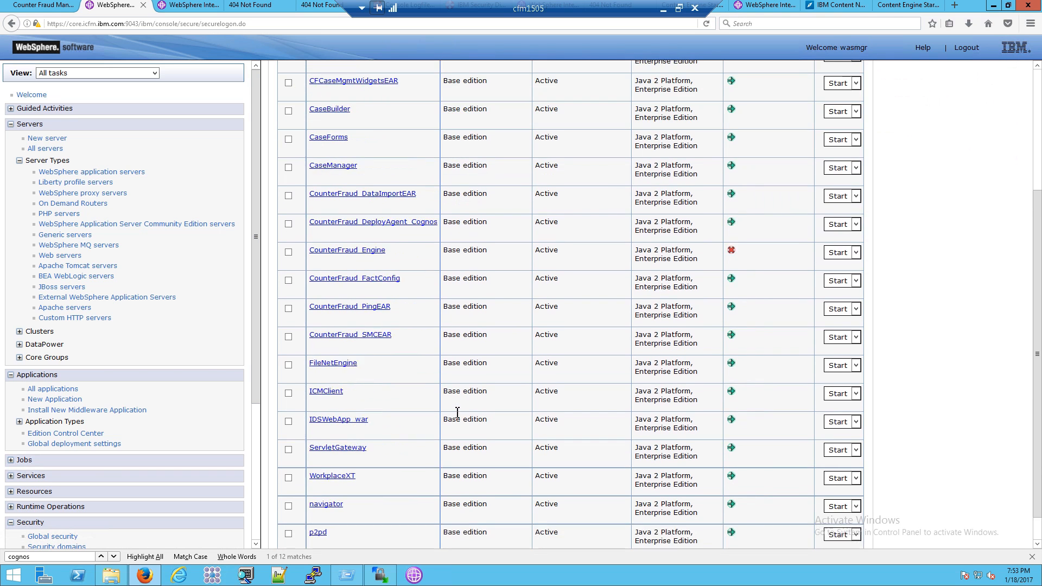
drag(382, 478, 306, 478)
scroll(327, 346, up, 1)
scroll(311, 462, down, 1)
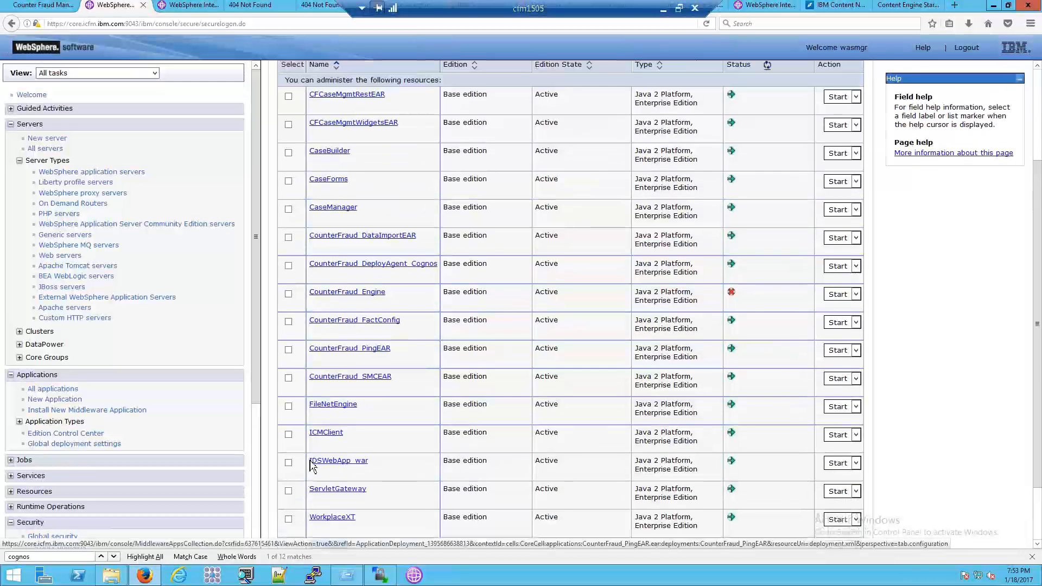
click(260, 6)
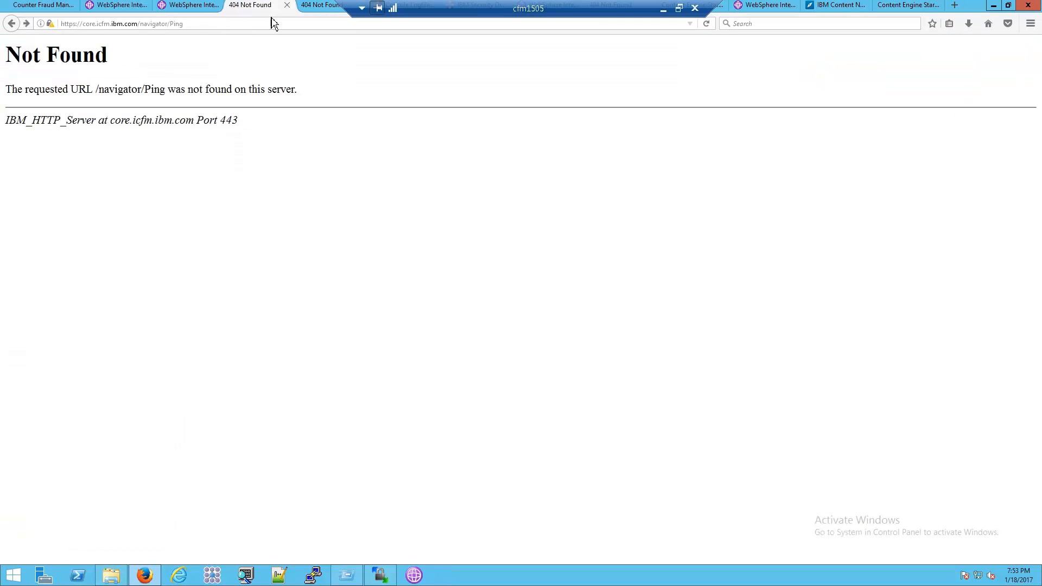
Review the application statuses in the IDD WebSphere console's list of all applications
click(216, 24)
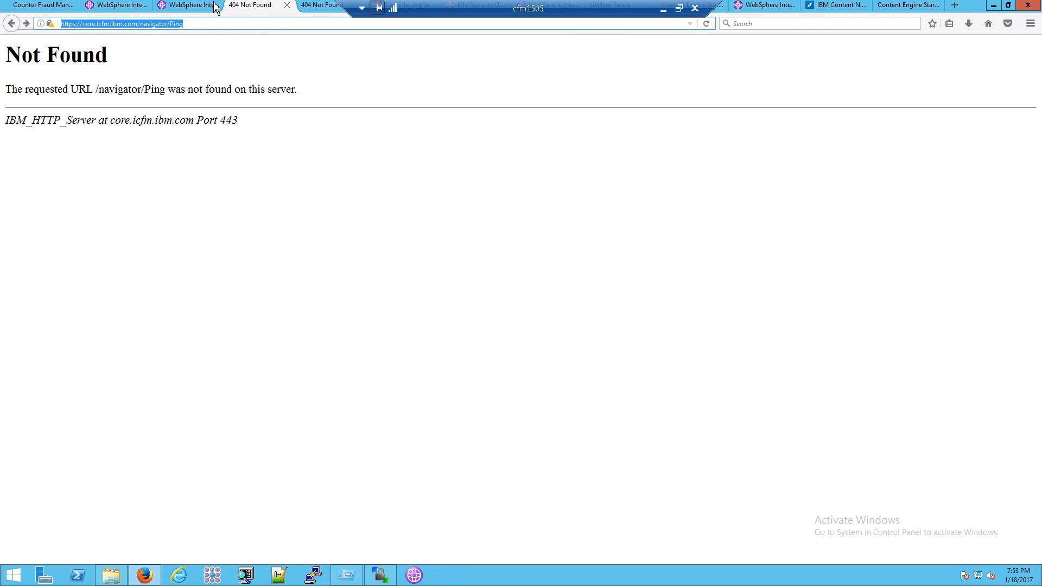
click(177, 6)
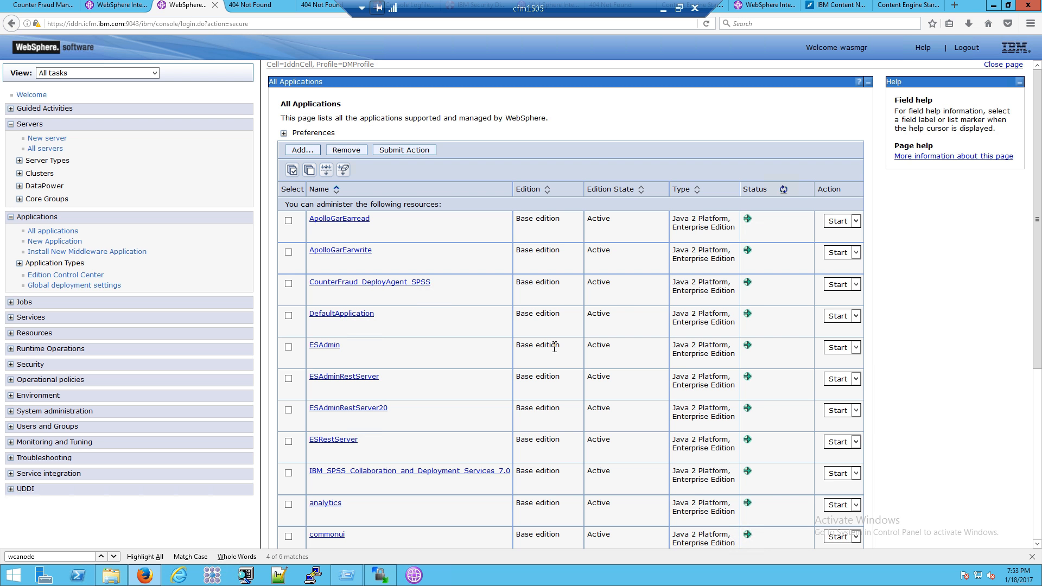
scroll(349, 330, down, 3)
scroll(347, 331, down, 2)
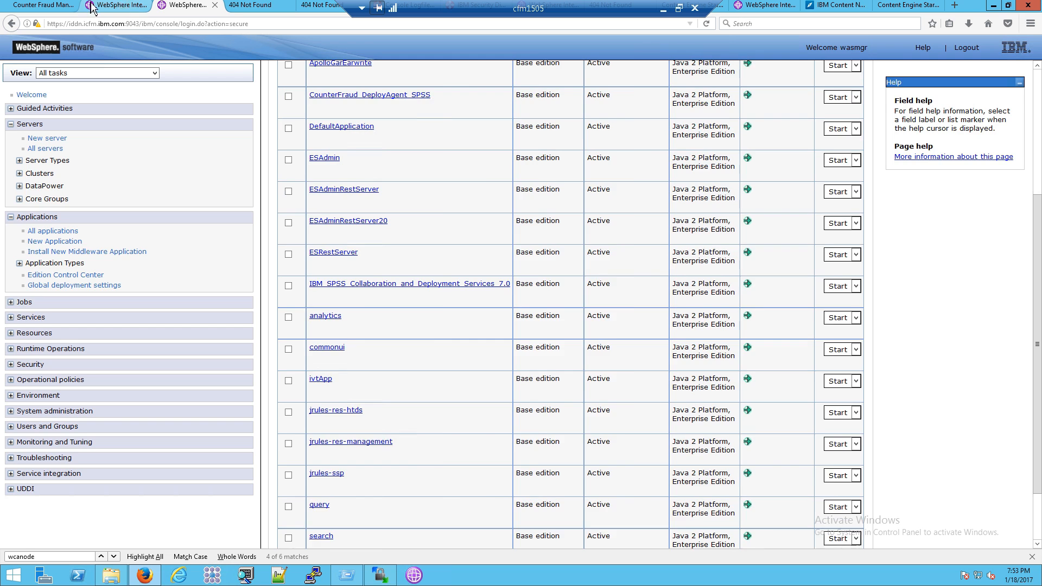
Start the CounterFraud_Engine application in the core WebSphere console and check its status in the list of all applications
click(117, 6)
scroll(393, 309, up, 5)
scroll(396, 296, down, 2)
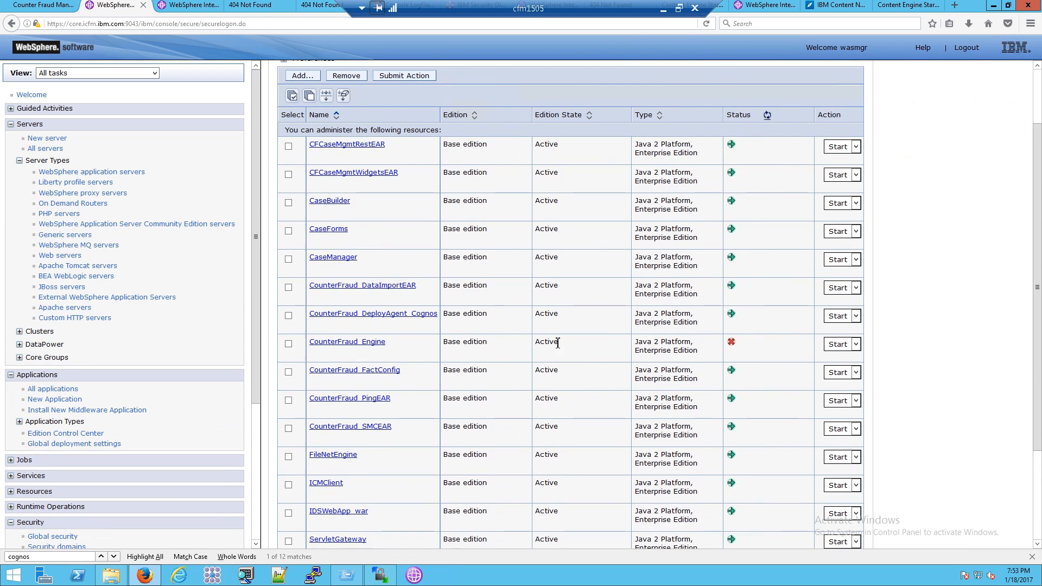
click(288, 343)
scroll(377, 111, up, 3)
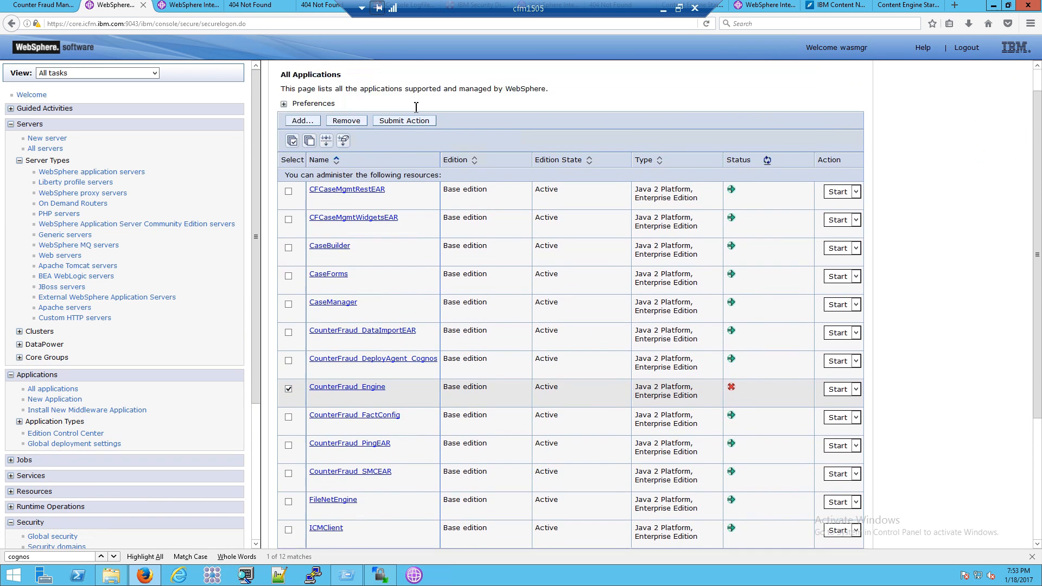
click(408, 154)
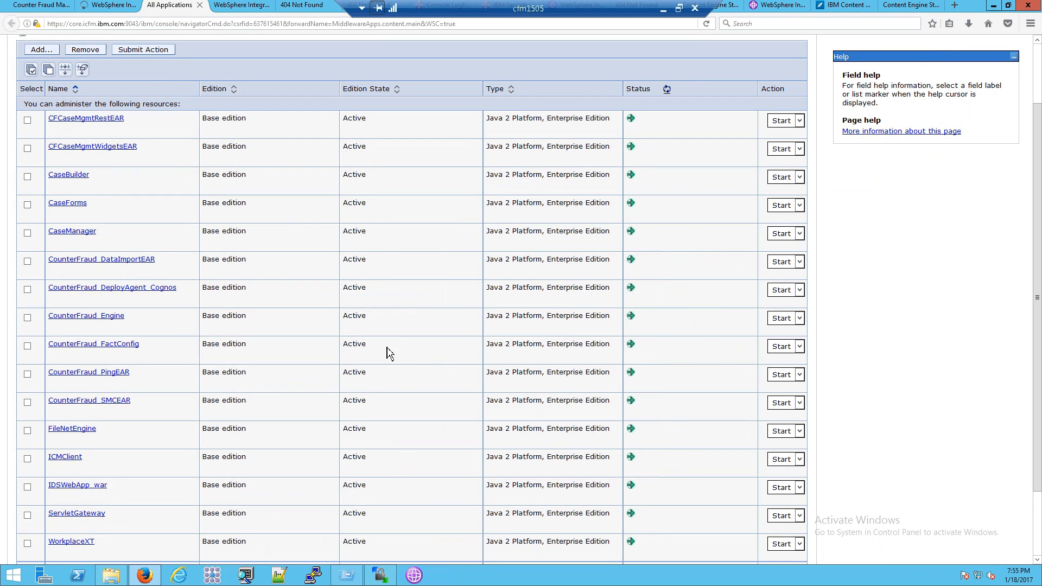
drag(116, 322, 641, 318)
click(299, 5)
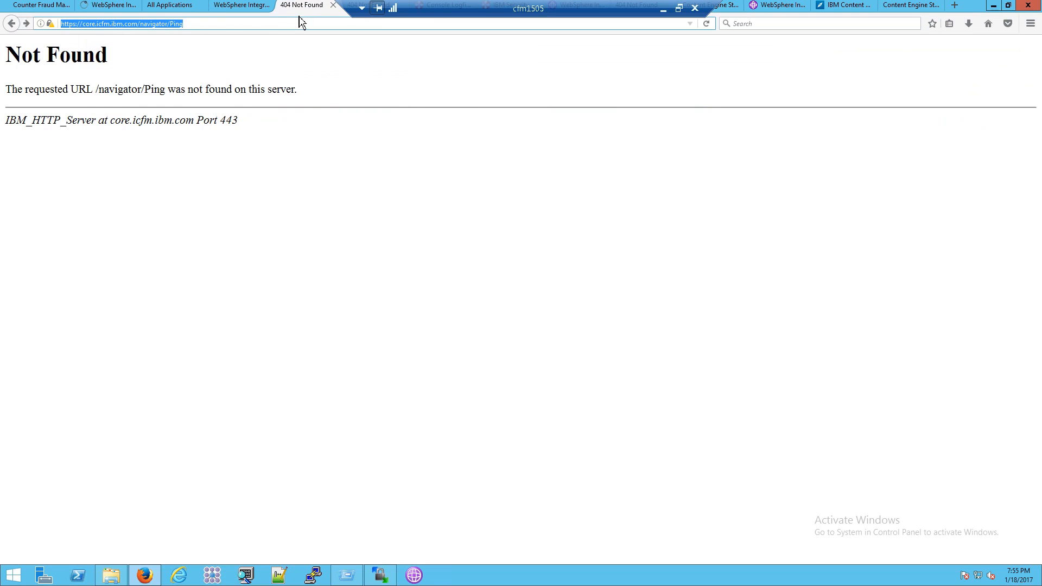
click(302, 61)
click(178, 575)
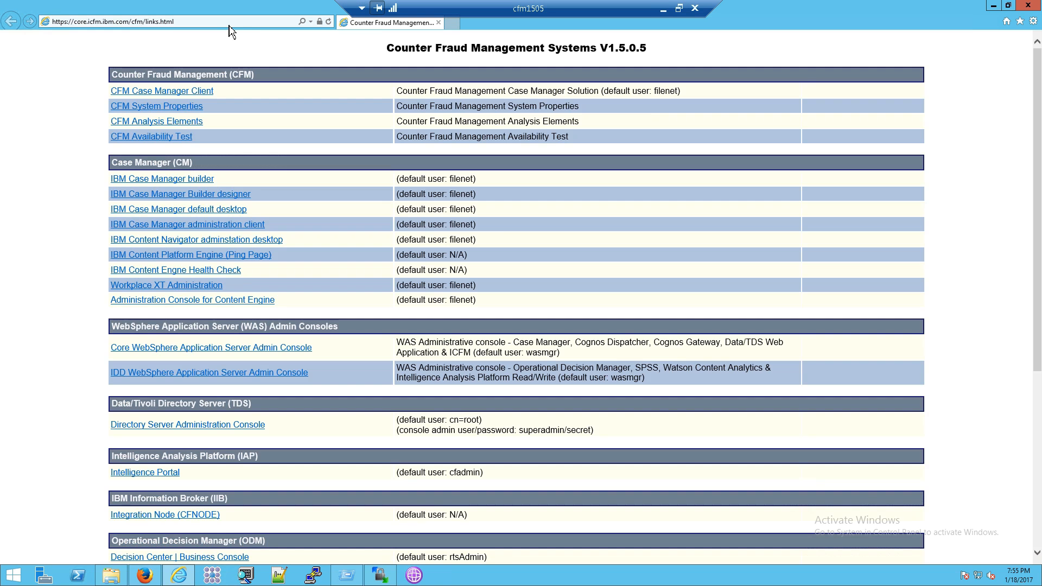
click(239, 22)
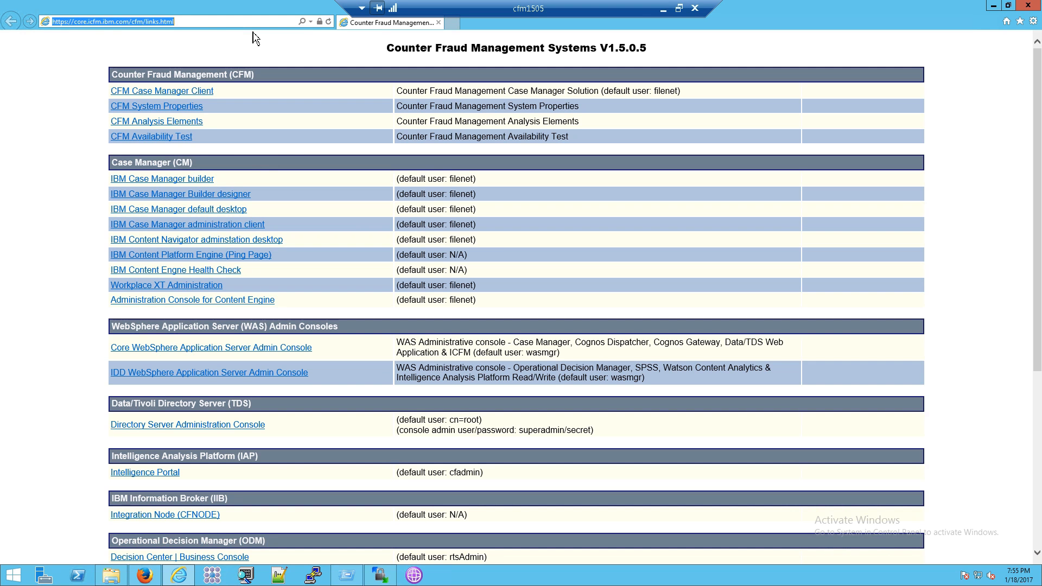
text(https://core.icfm.ibm.com/navigator/Ping)
key(Return)
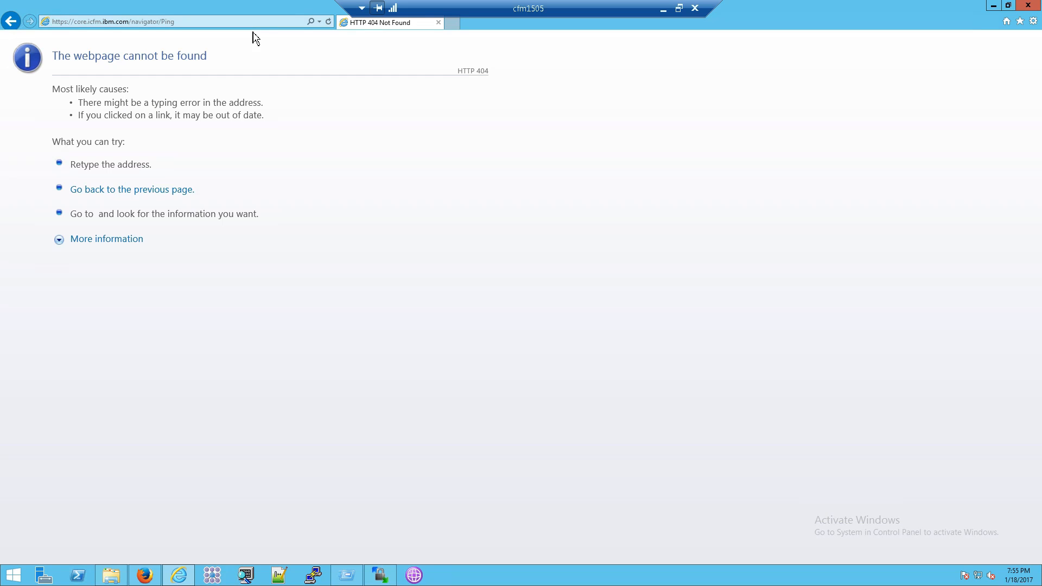
click(123, 239)
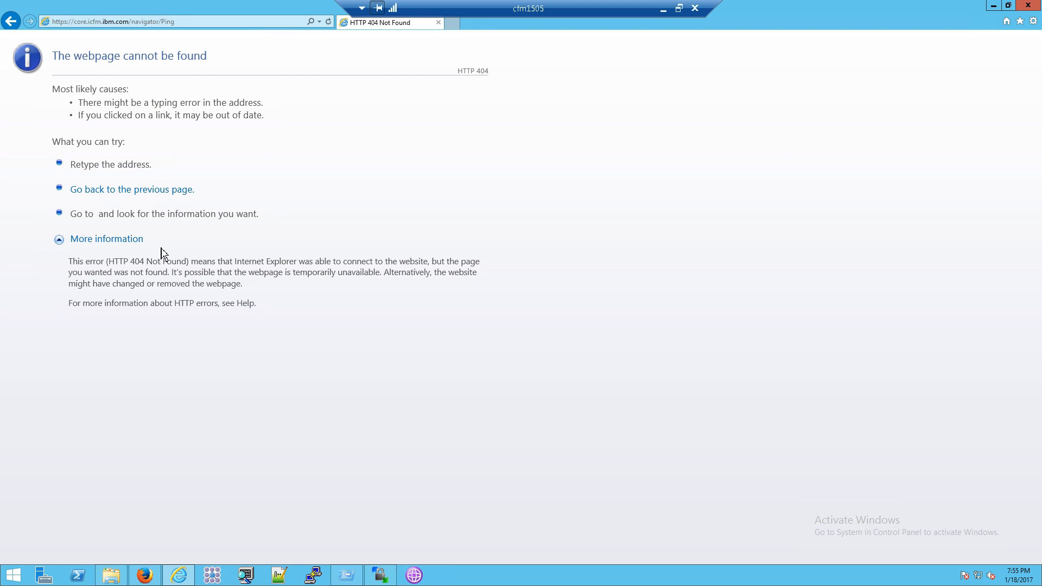
drag(187, 253, 507, 156)
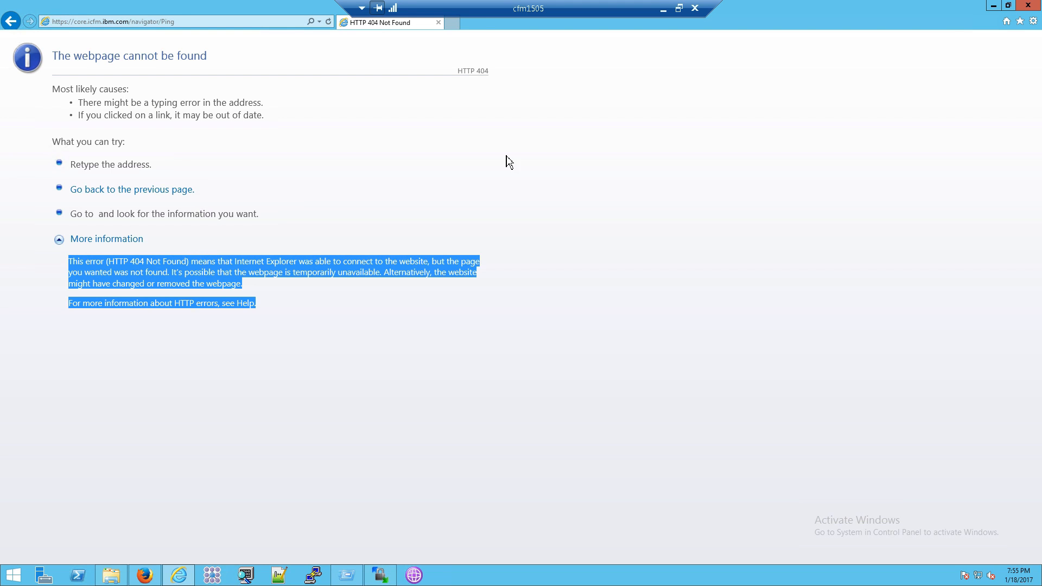
click(1026, 6)
Switch to the case server terminal, list the installedApps/CoreCell directory, print its path and check the ownership of navigator.ear
key(alt+Tab)
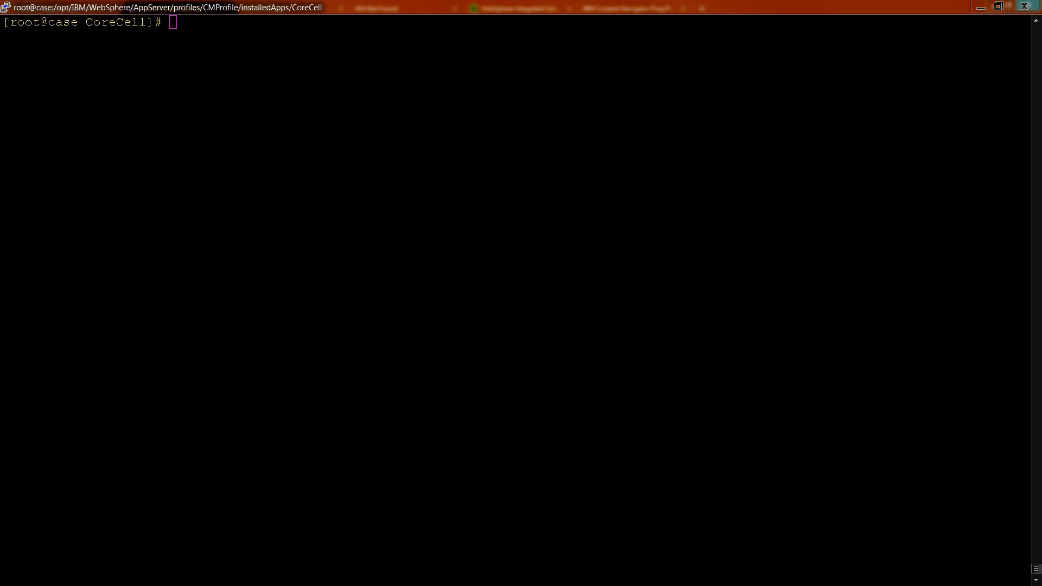
click(502, 5)
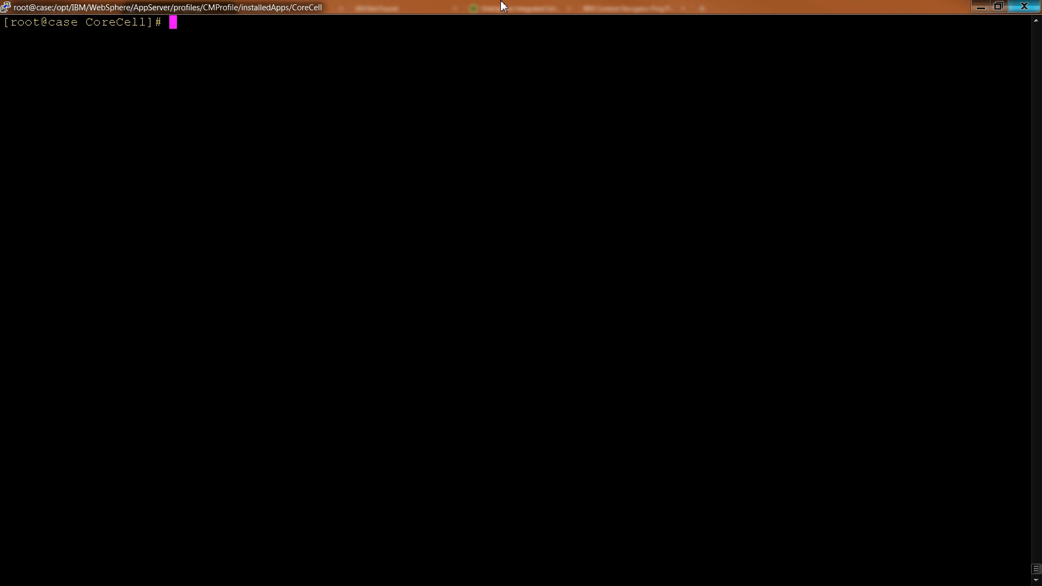
text(ll)
key(Return)
text(pwd)
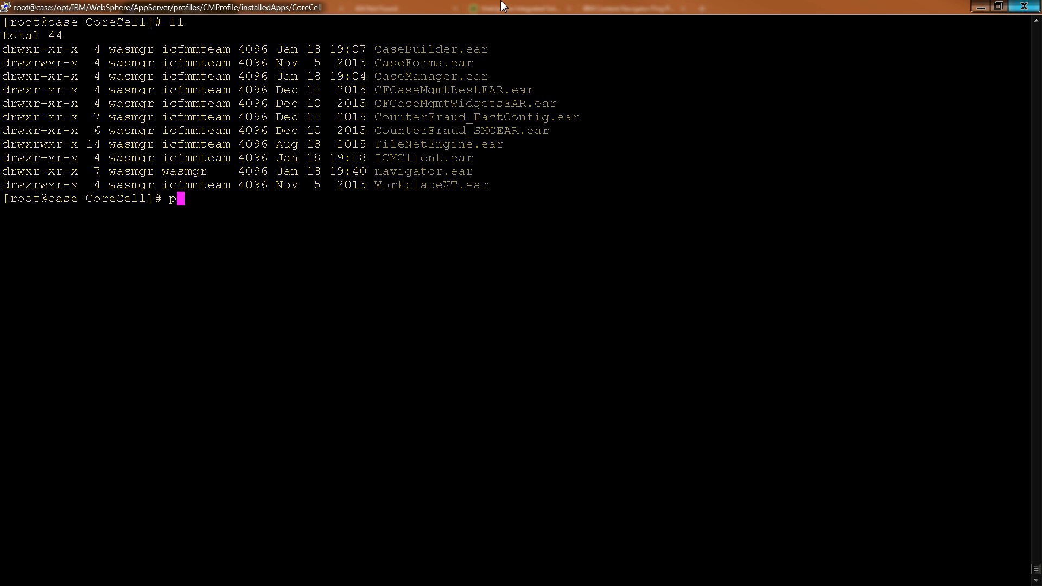
key(Return)
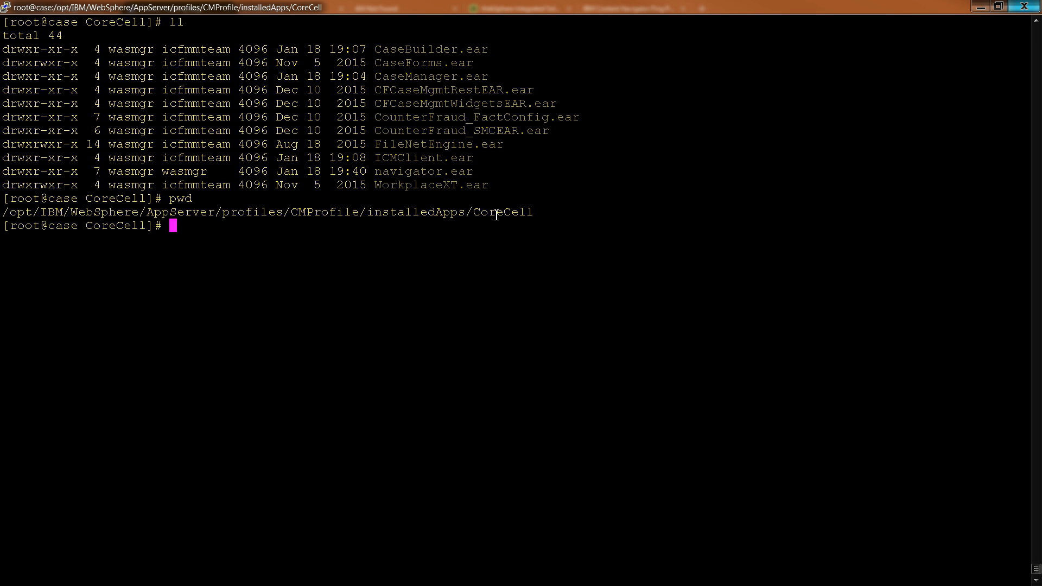
mouse_move(485, 171)
mouse_down()
mouse_move(2, 173)
mouse_move(473, 173)
mouse_up()
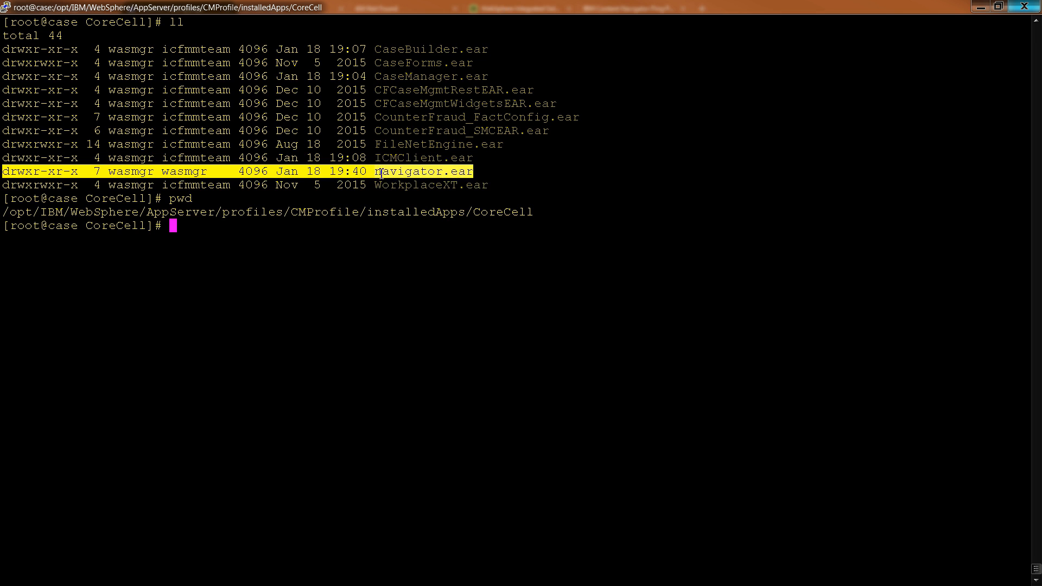
click(469, 191)
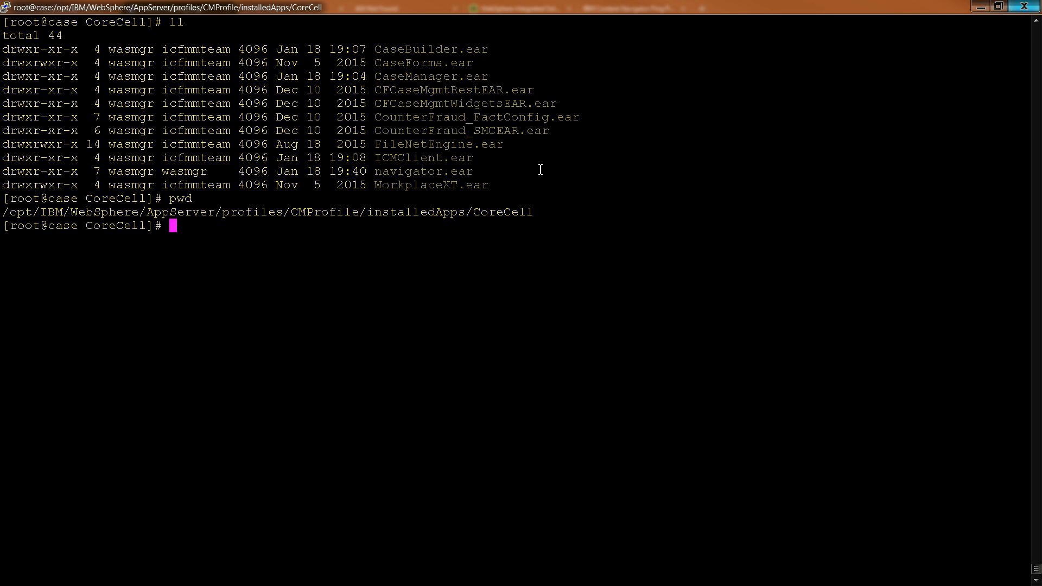
Recursively change the ownership of navigator.ear to wasmgr:icfmmteam by running chown -R wasmgr:icfmmteam navigator.ear/
text(chmod -R)
key(BackSpace)
key(BackSpace)
key(BackSpace)
key(BackSpace)
key(BackSpace)
key(BackSpace)
key(BackSpace)
text(own wasmgr:icfmm)
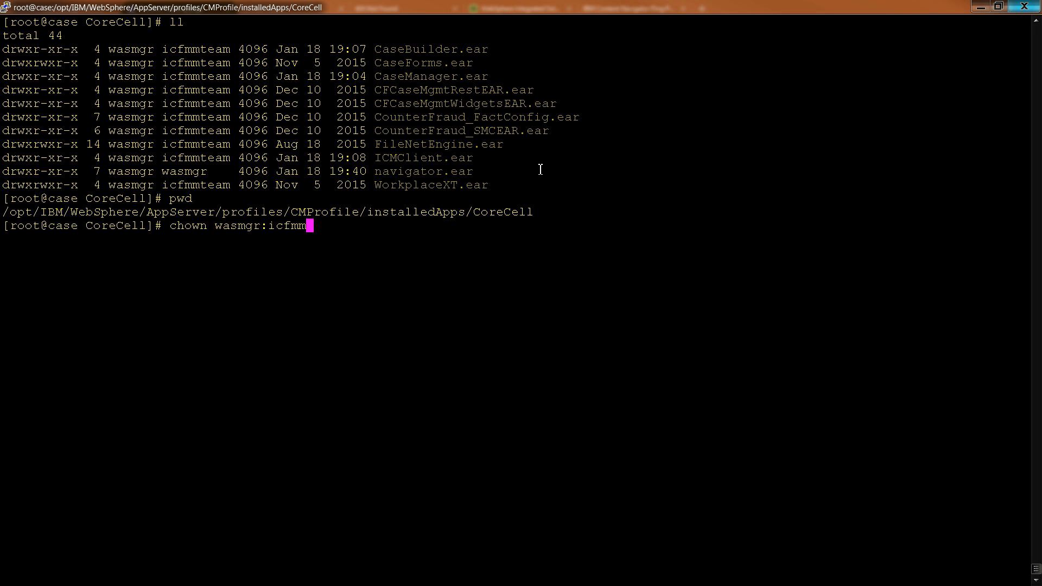
text(team)
key(Left)
key(Left)
key(Left)
key(Left)
key(Left)
key(Left)
key(Left)
key(Left)
key(Left)
key(Left)
key(Left)
key(Left)
key(Left)
key(Left)
key(Left)
key(Left)
text(-R)
key(End)
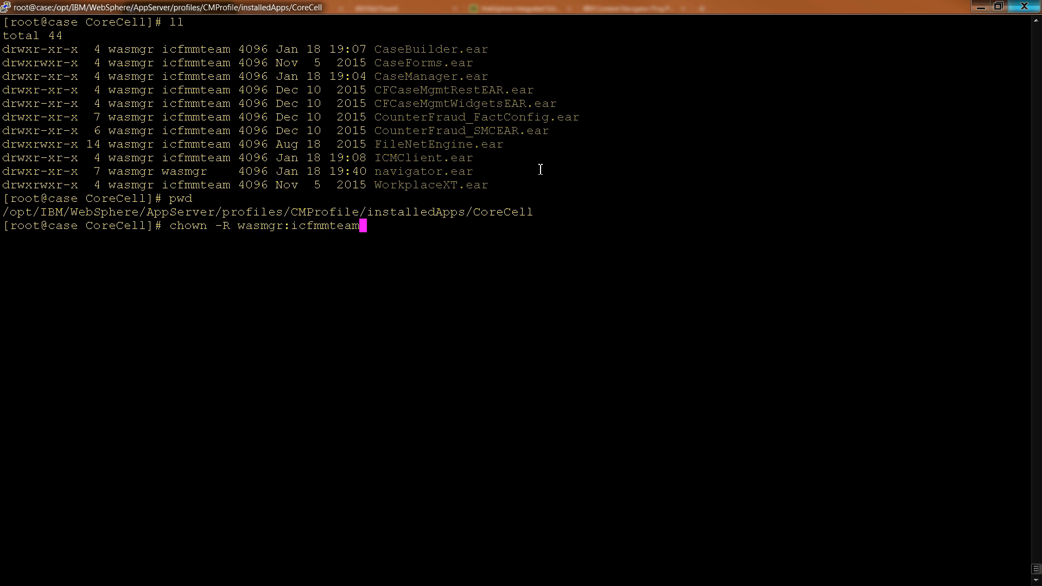
text(nav)
key(Tab)
key(Return)
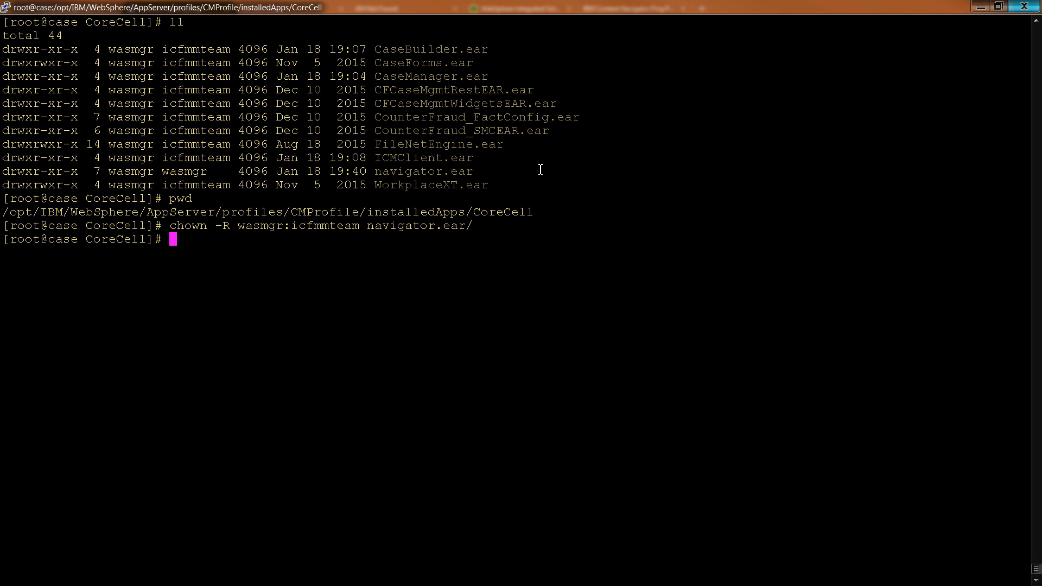
Return to the /navigator/Ping page in Firefox and review the options for clearing all history without clearing anything
key(alt+Tab)
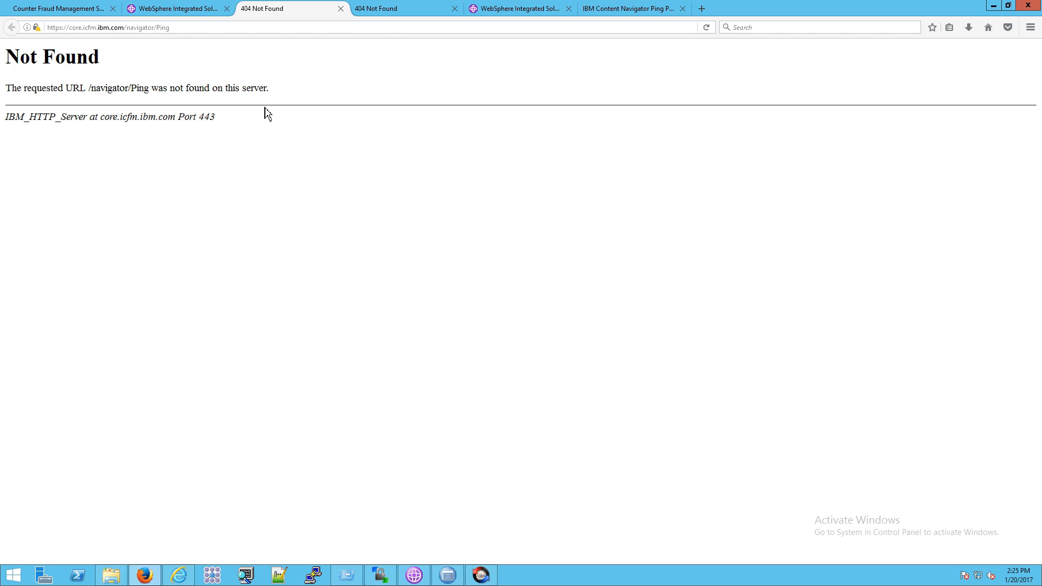
click(182, 29)
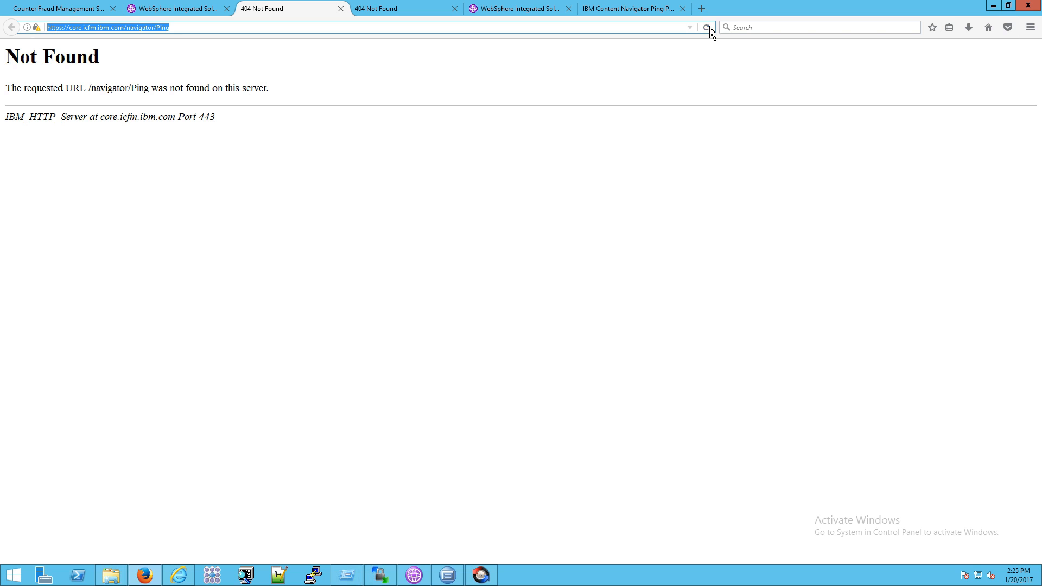
click(554, 110)
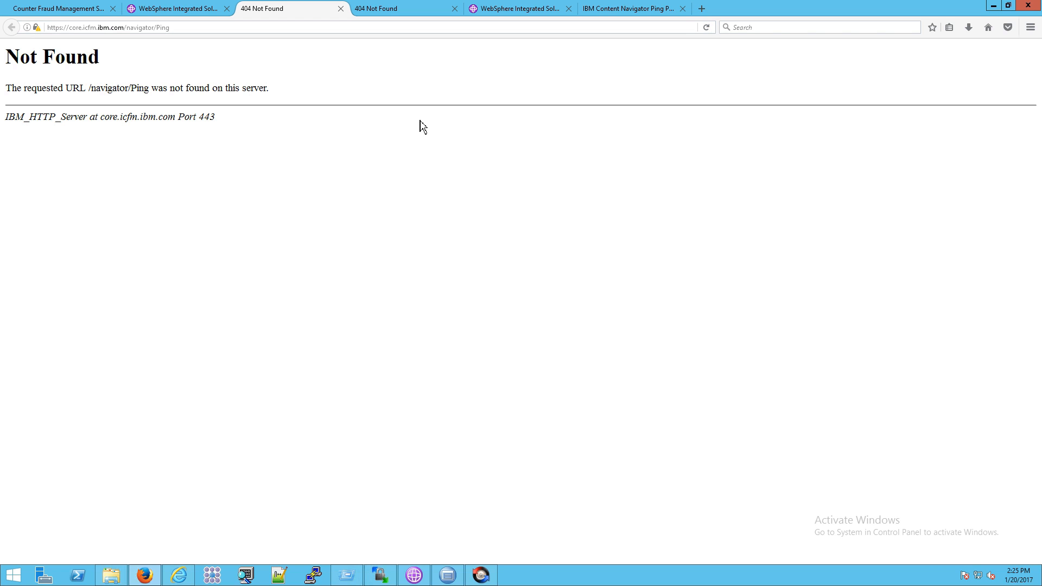
key(ctrl+shift+Delete)
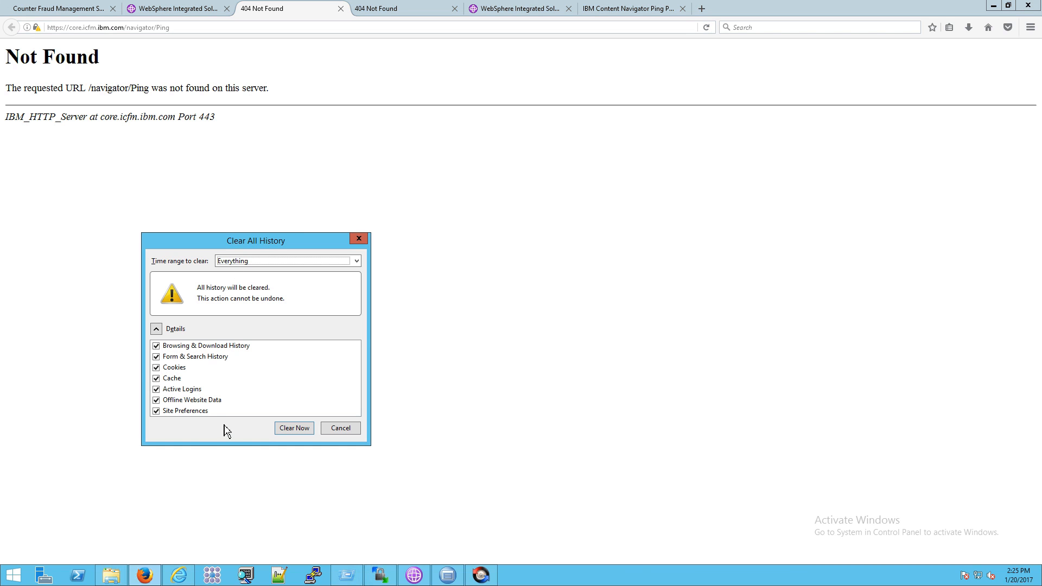
click(337, 431)
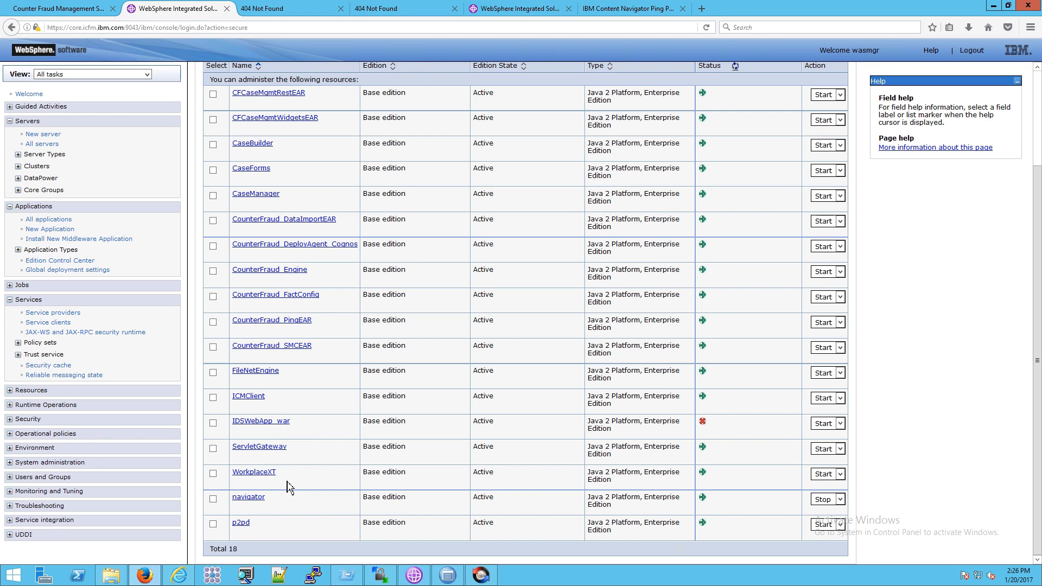
Uninstall the navigator application from the core WebSphere console and save the change to the master configuration
click(213, 499)
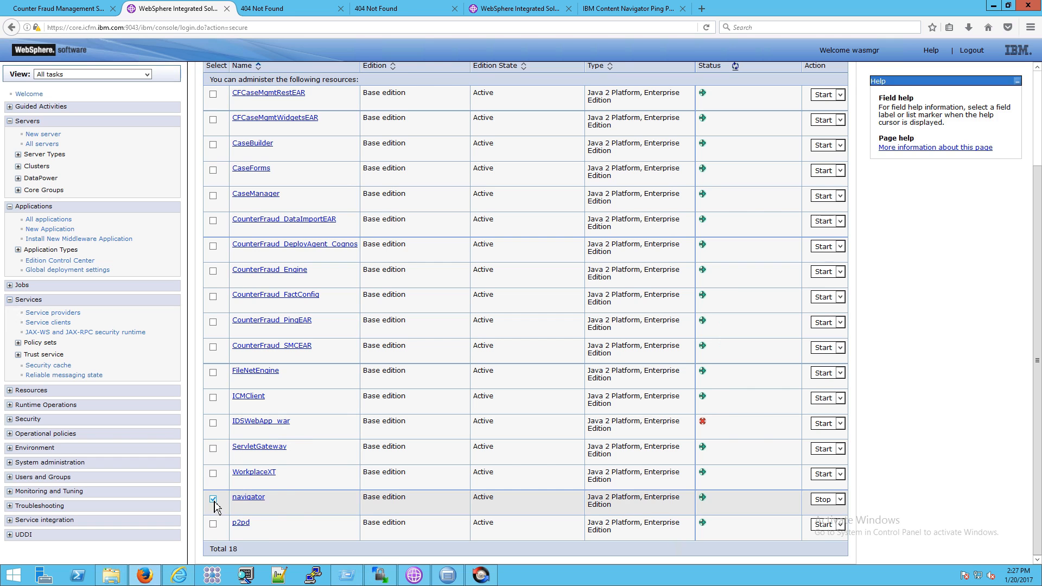
scroll(347, 472, up, 4)
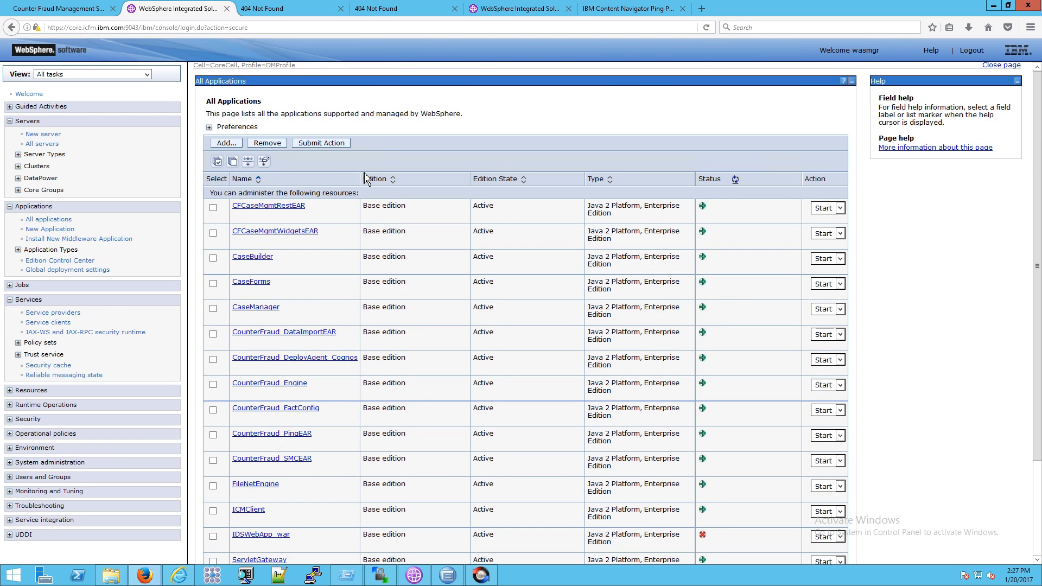
click(278, 143)
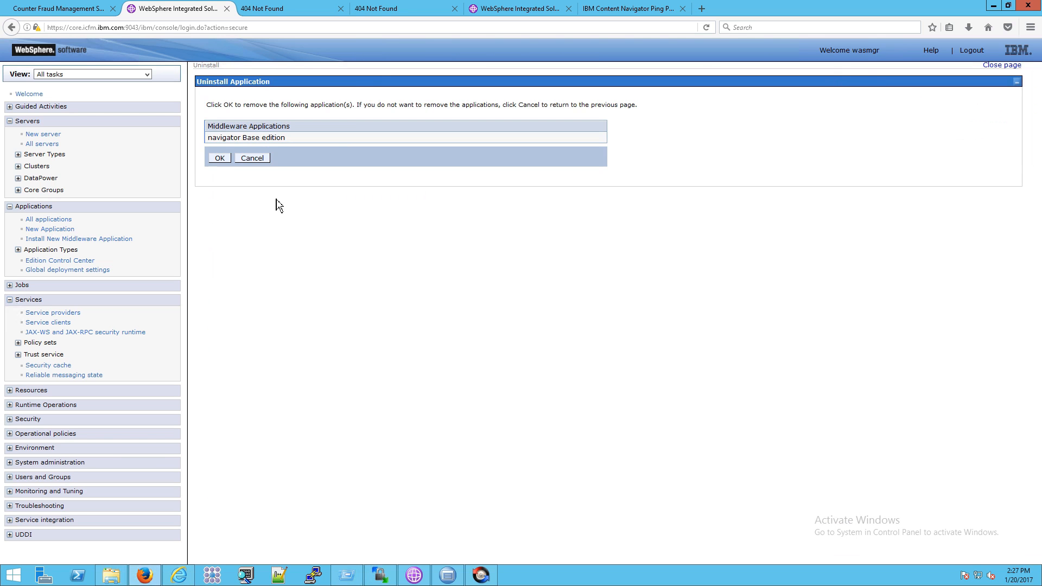
click(224, 159)
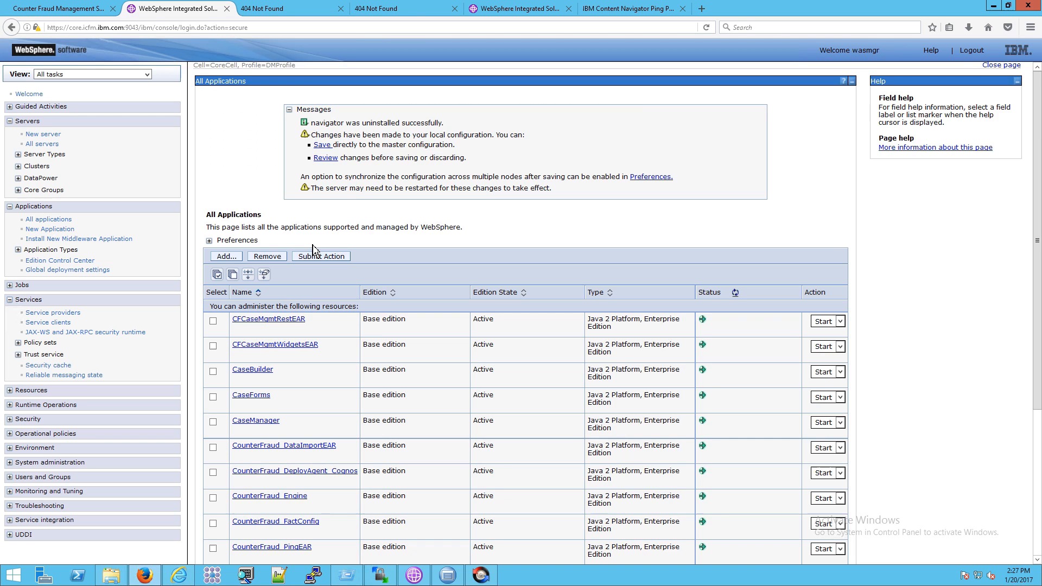
click(323, 145)
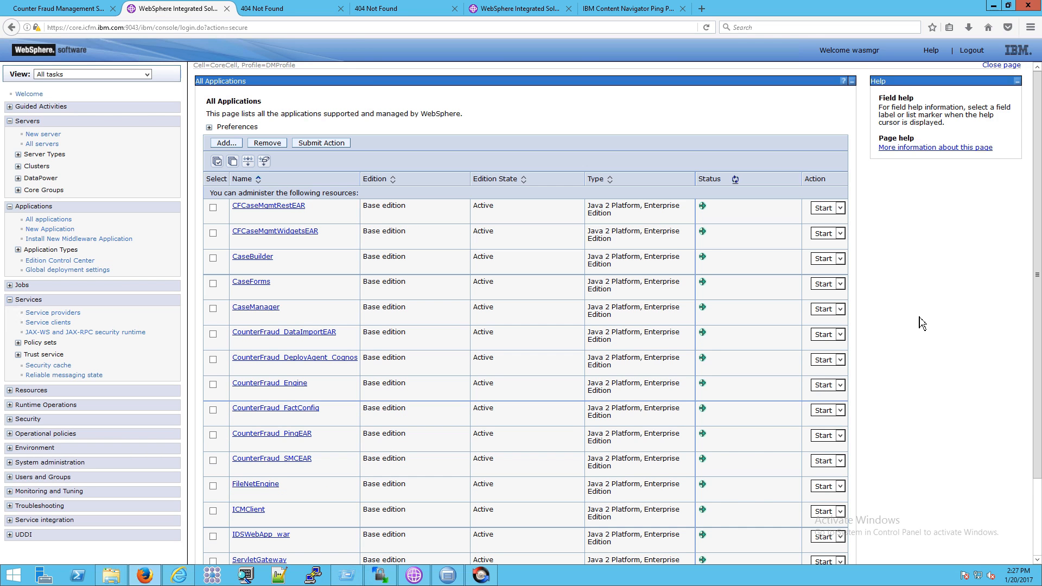
scroll(767, 348, down, 3)
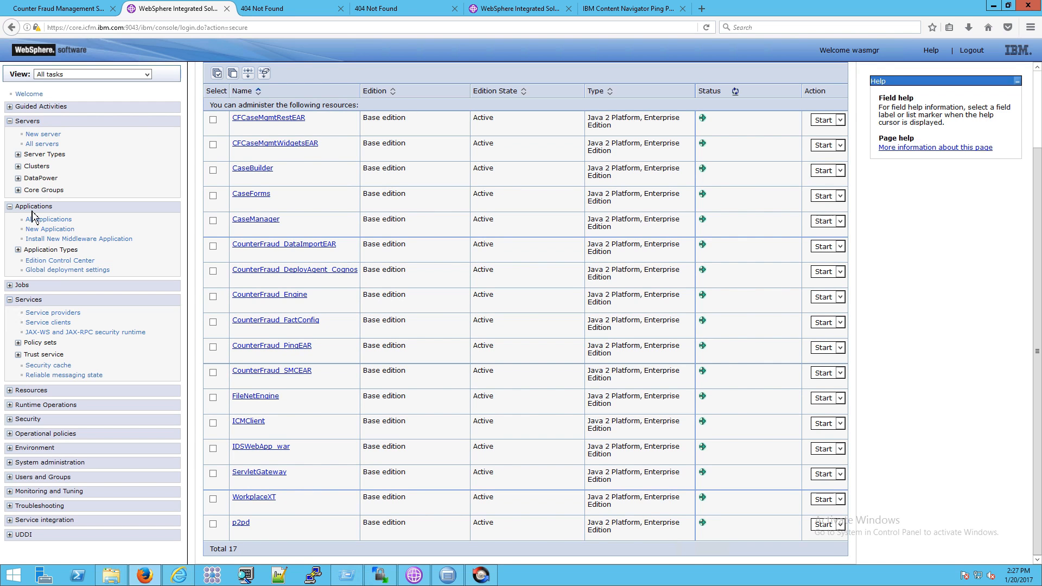
Begin installing a new enterprise application from the local file system and select navigatorEAR.ear in the DownloadDirector folder
click(41, 229)
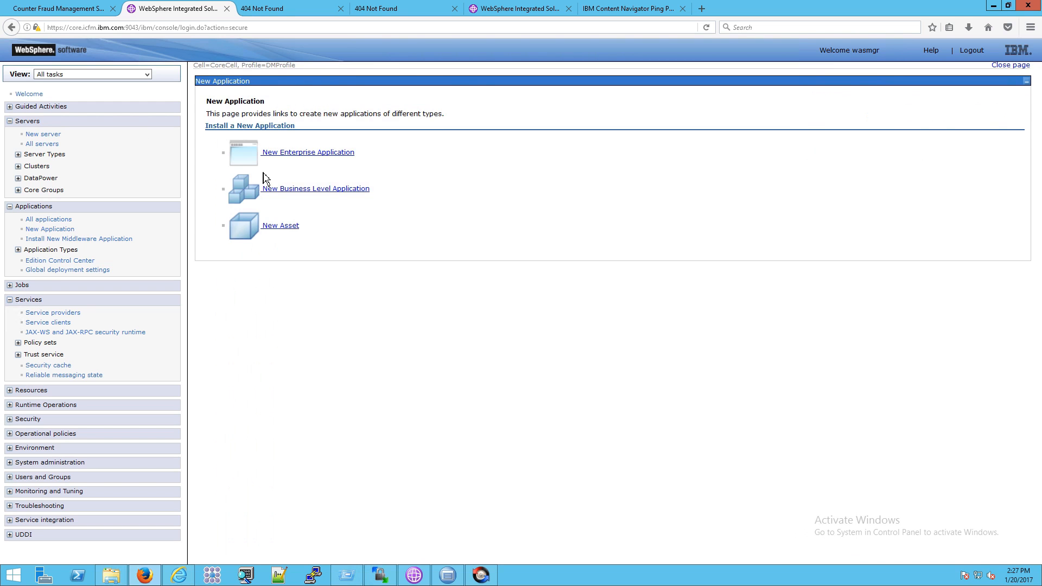
click(293, 154)
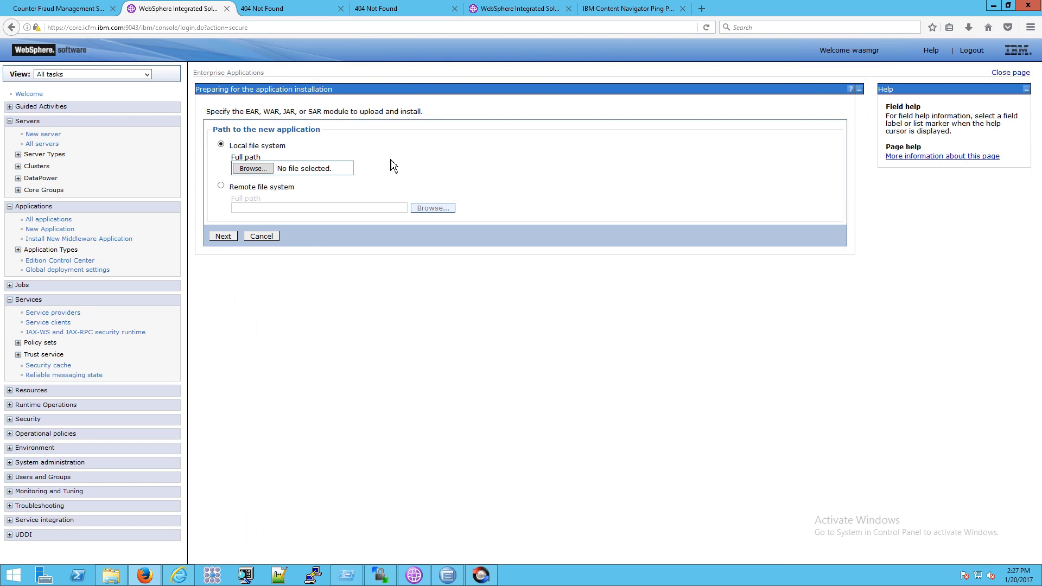
click(251, 168)
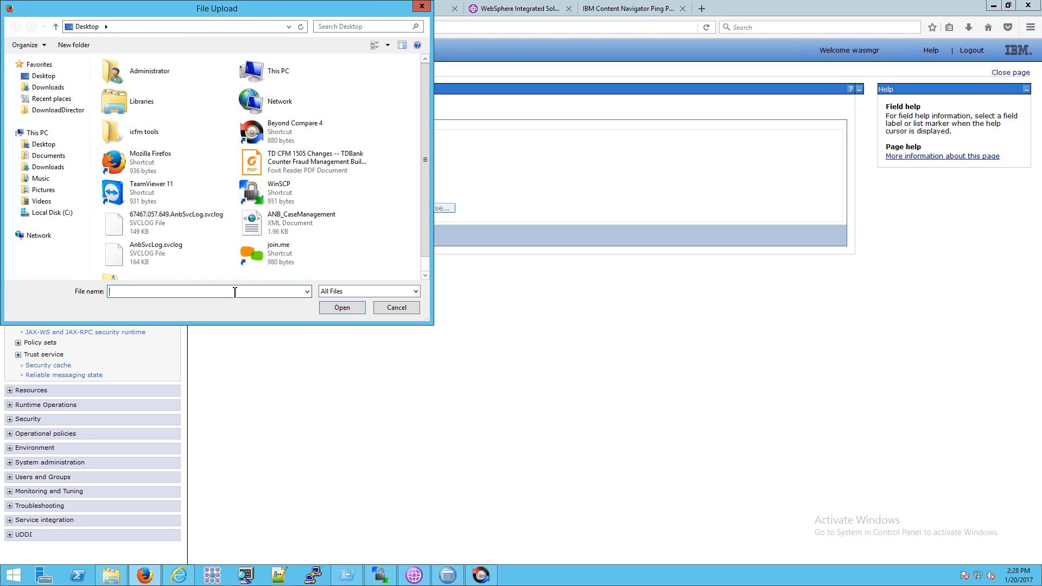
click(70, 110)
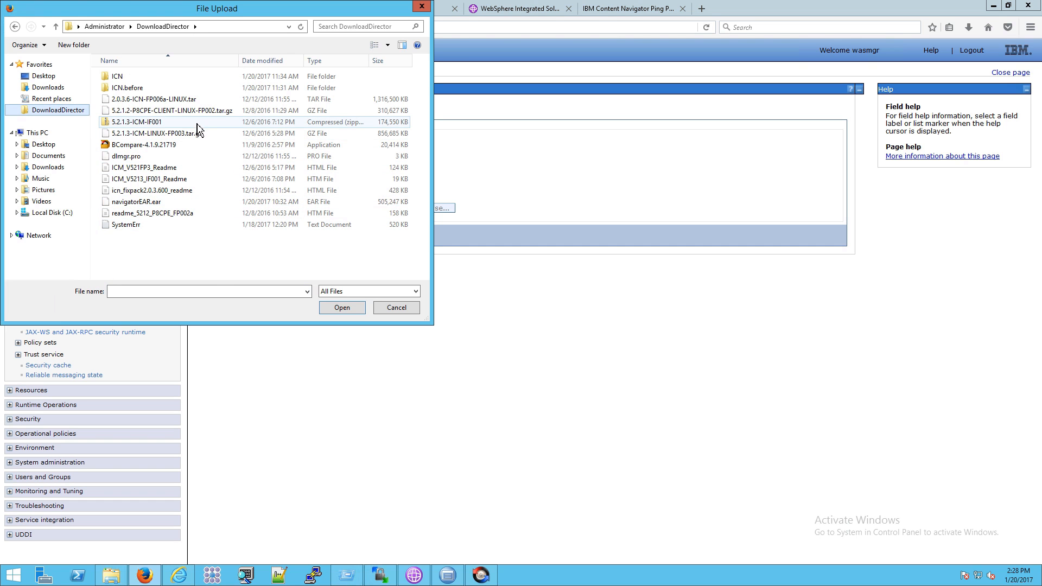
click(202, 202)
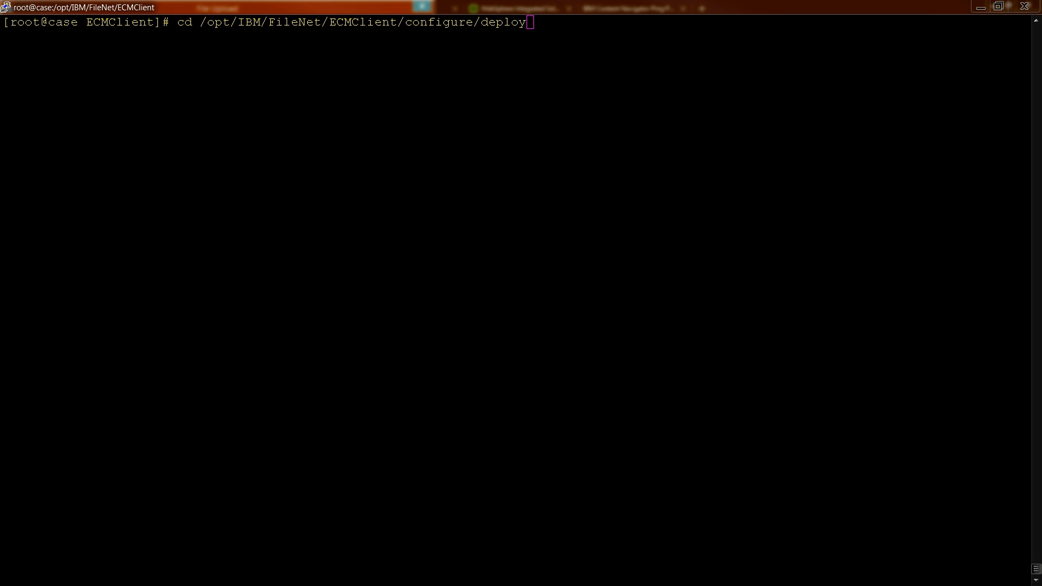
List /opt/IBM/FileNet/ECMClient/configure/deploy in the case server terminal and compare its navigatorEAR.ear with the DownloadDirector copy in WinSCP
click(449, 11)
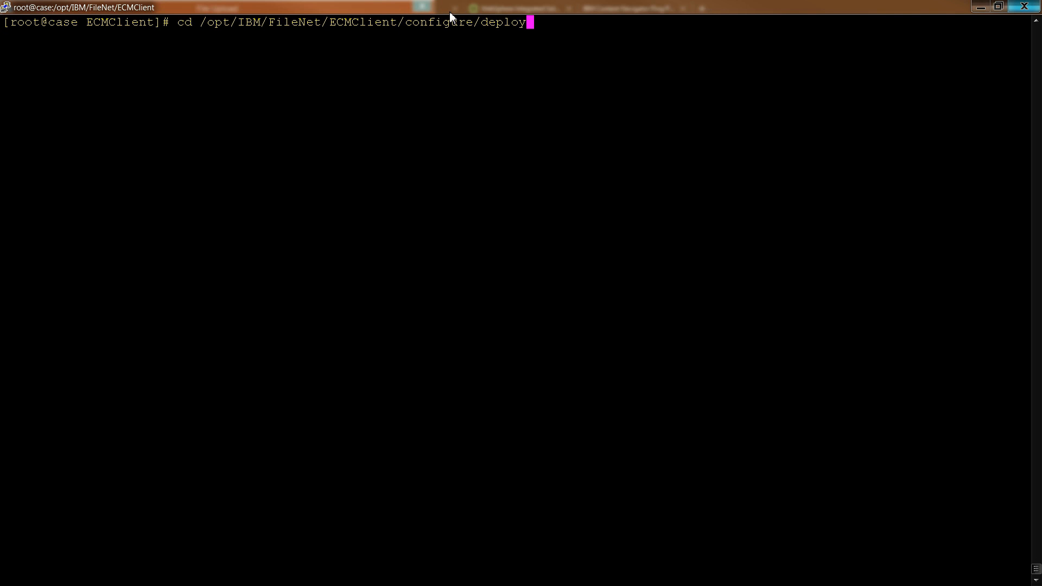
key(Return)
text(ll)
key(Return)
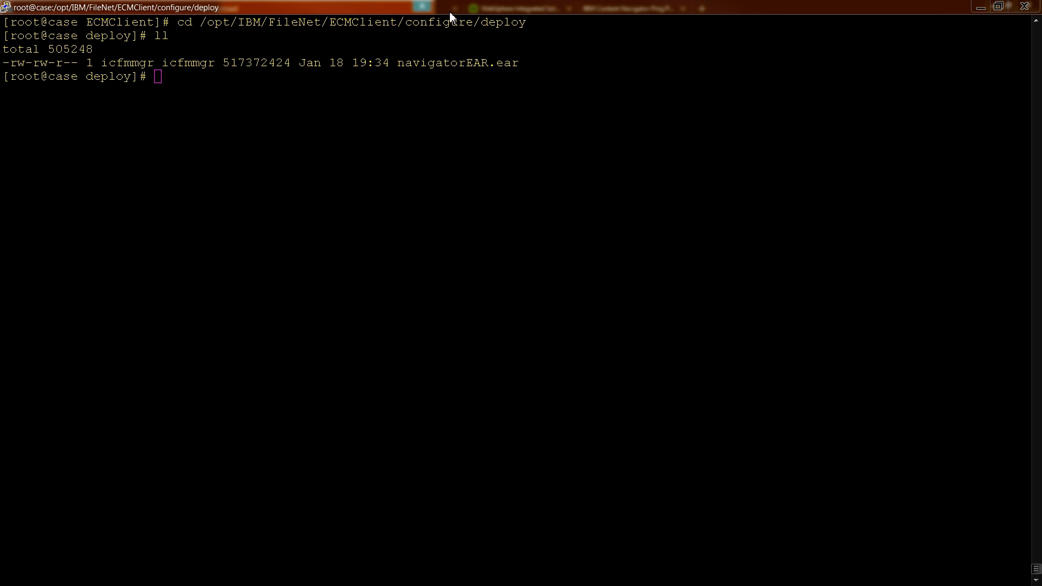
key(alt+Tab)
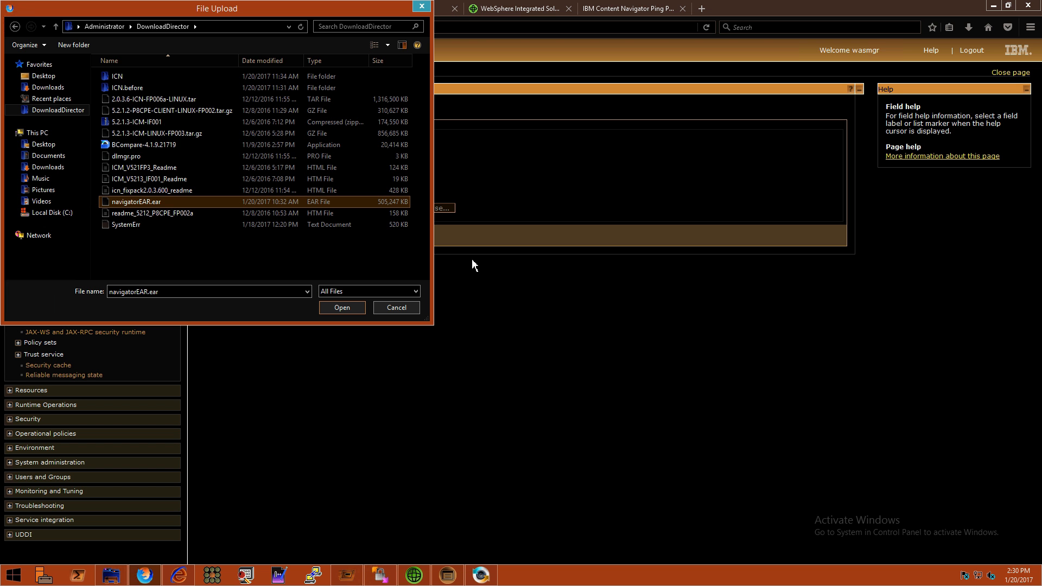
click(392, 580)
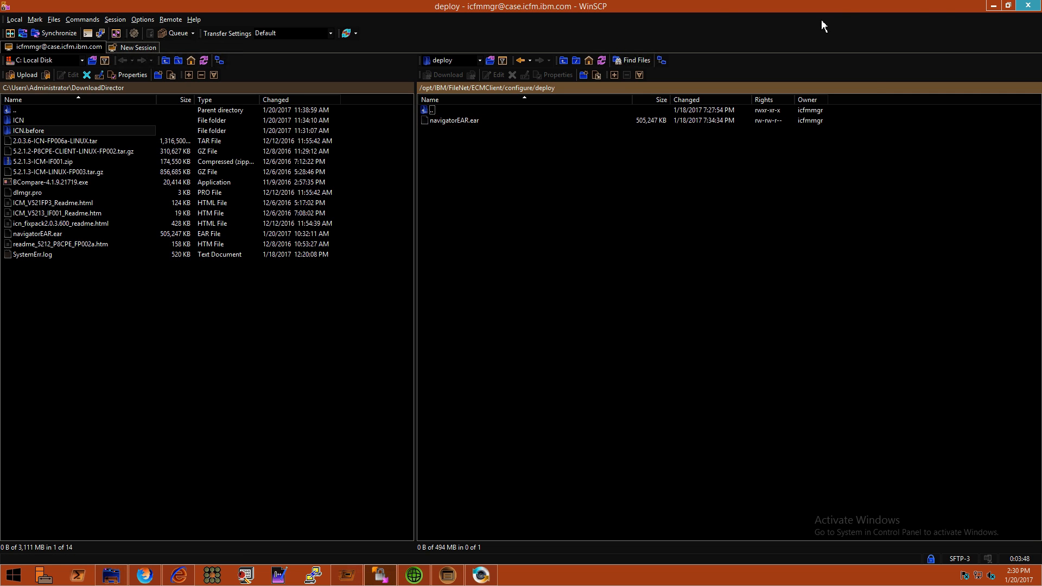
click(992, 6)
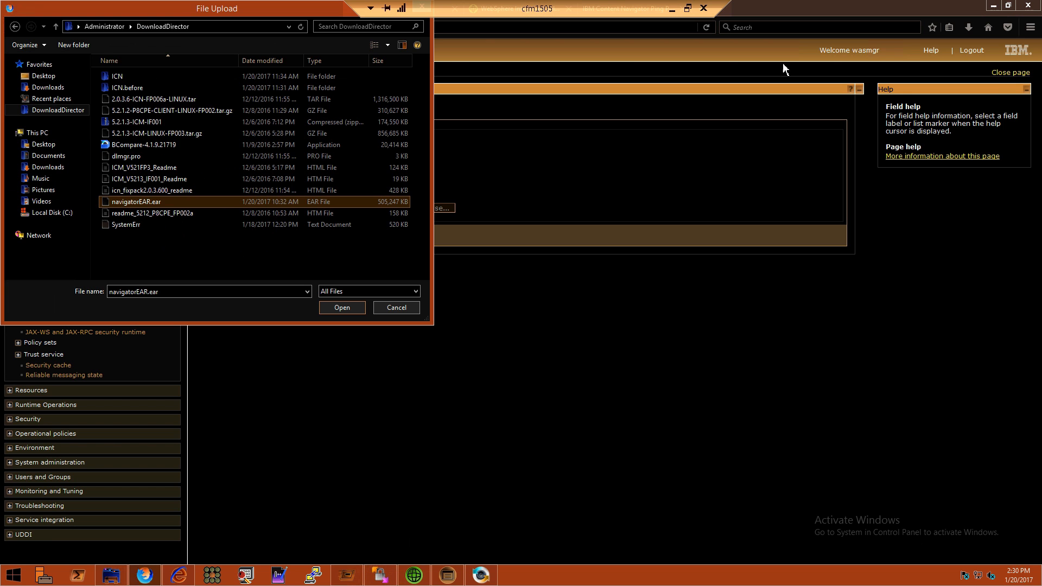
Submit navigatorEAR.ear for installation and check the CMProfile installedApps/CoreCell listing for navigator in the case server terminal
double_click(200, 203)
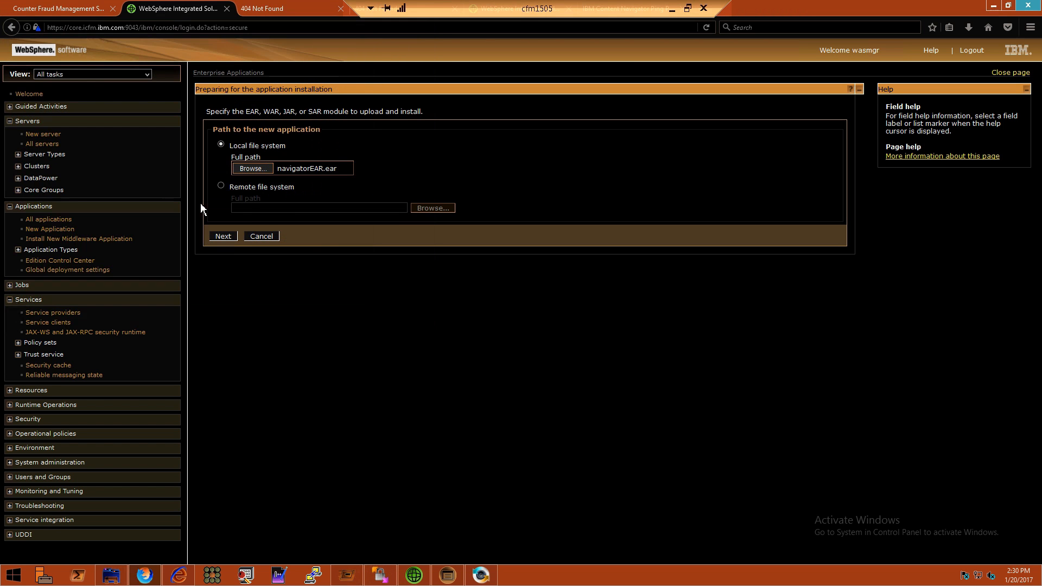
click(223, 236)
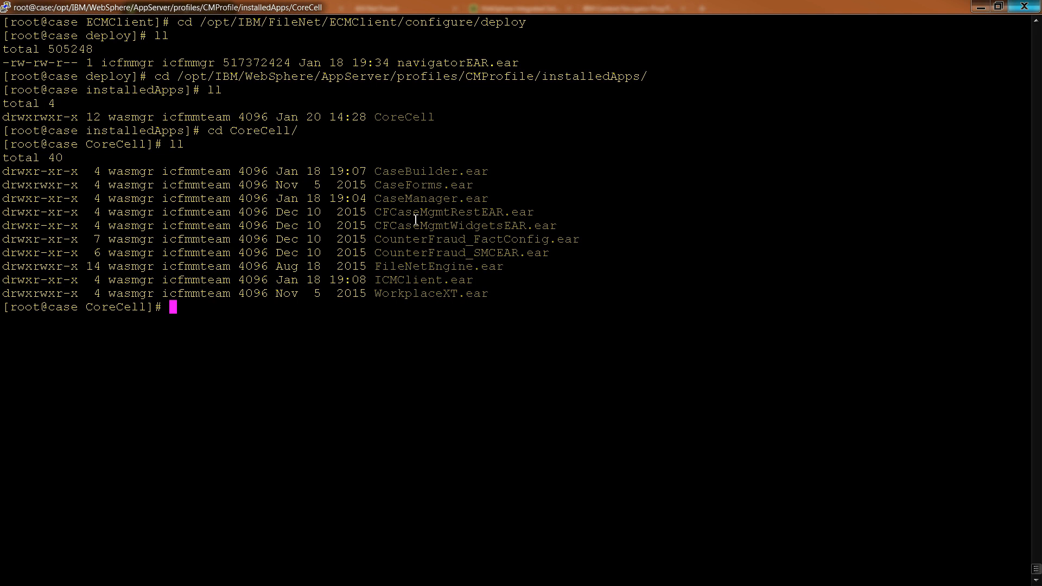
drag(478, 279, 397, 280)
click(440, 301)
key(alt+Tab)
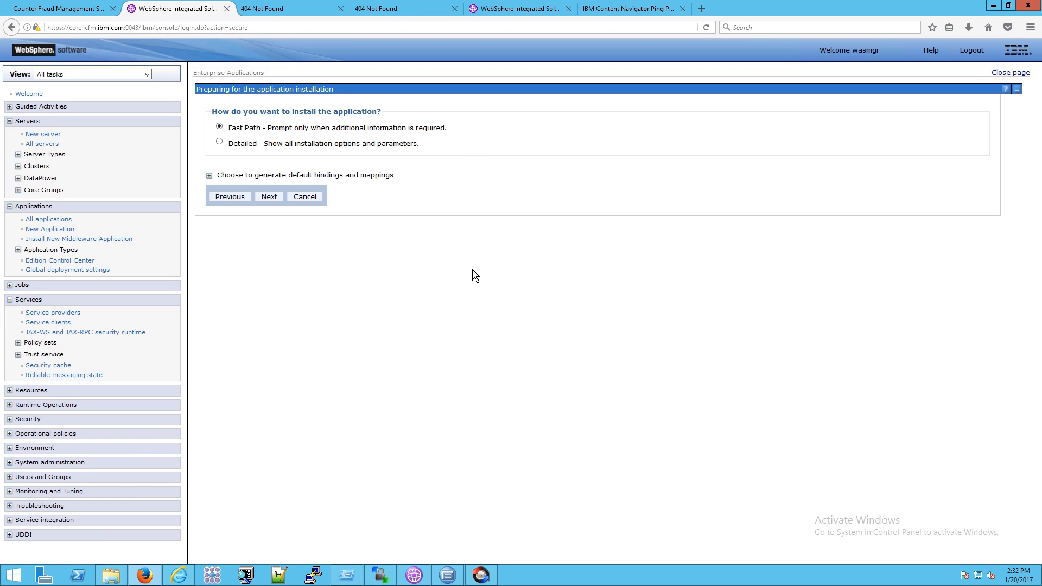
Choose the Fast Path installation and accept the default installation options for navigatorEAR
click(279, 198)
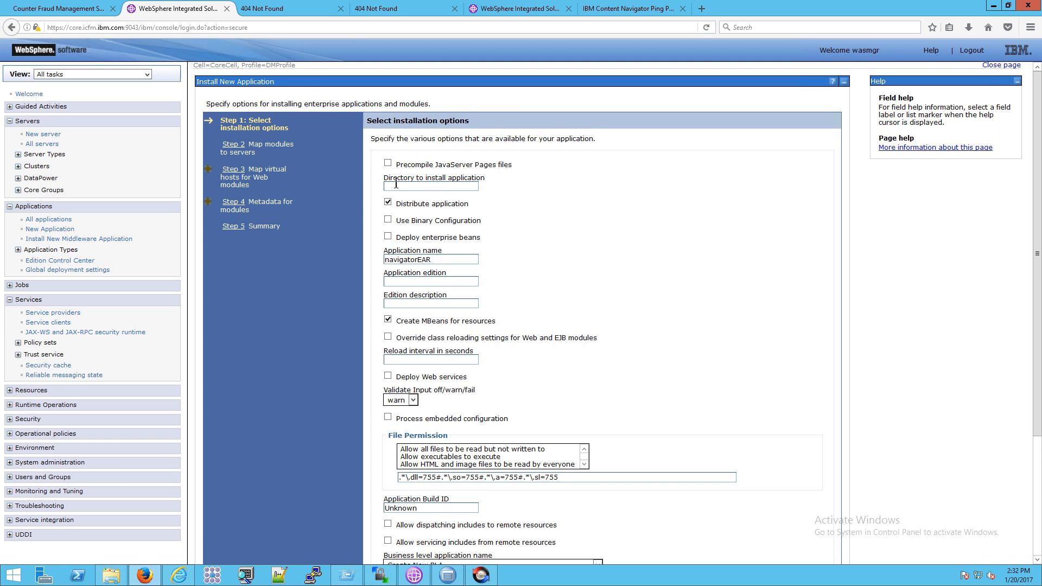
scroll(488, 244, down, 4)
scroll(504, 304, down, 1)
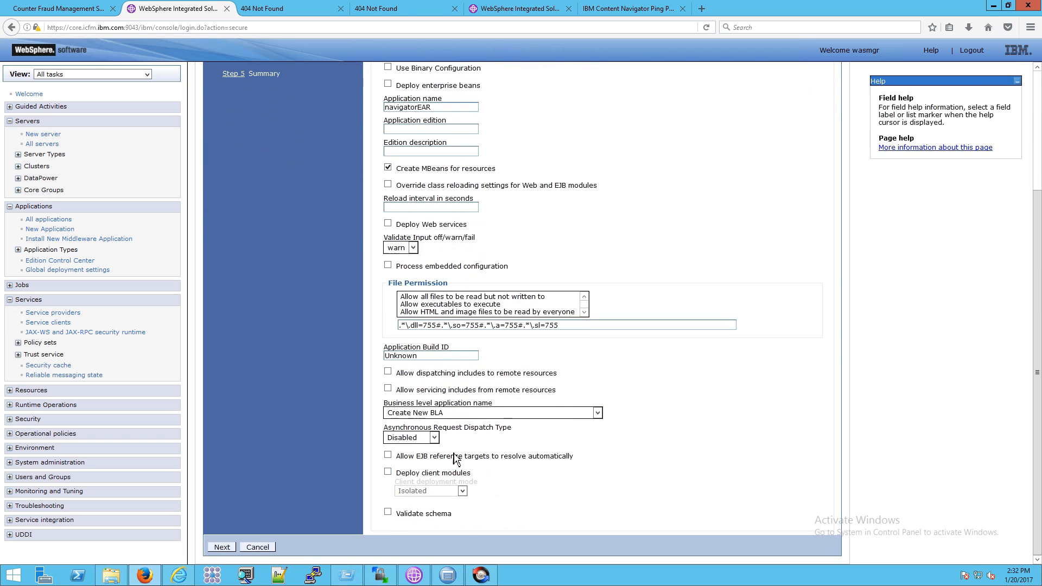
click(222, 547)
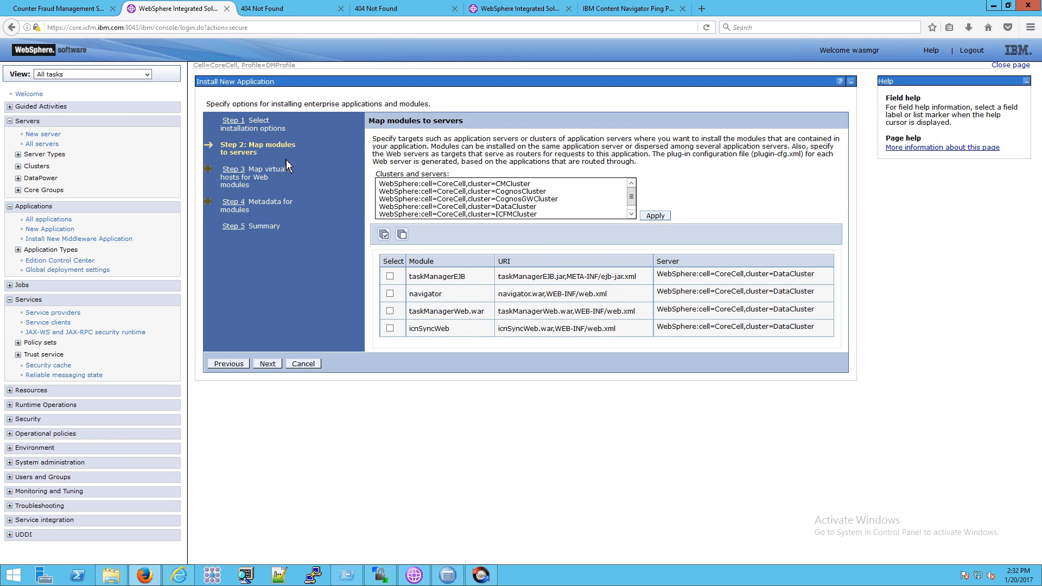
Map the taskManagerEJB, navigator, taskManagerWeb.war and icnSyncWeb modules to CMCluster and CoreWebServer, and continue to the virtual host mapping
click(543, 184)
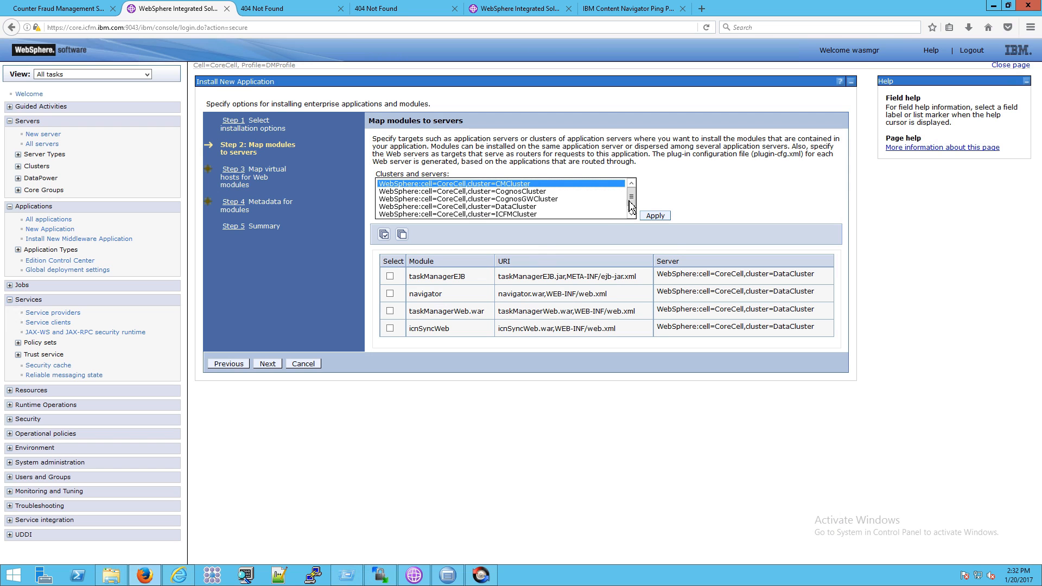
drag(632, 196, 634, 215)
ctrl+click(590, 216)
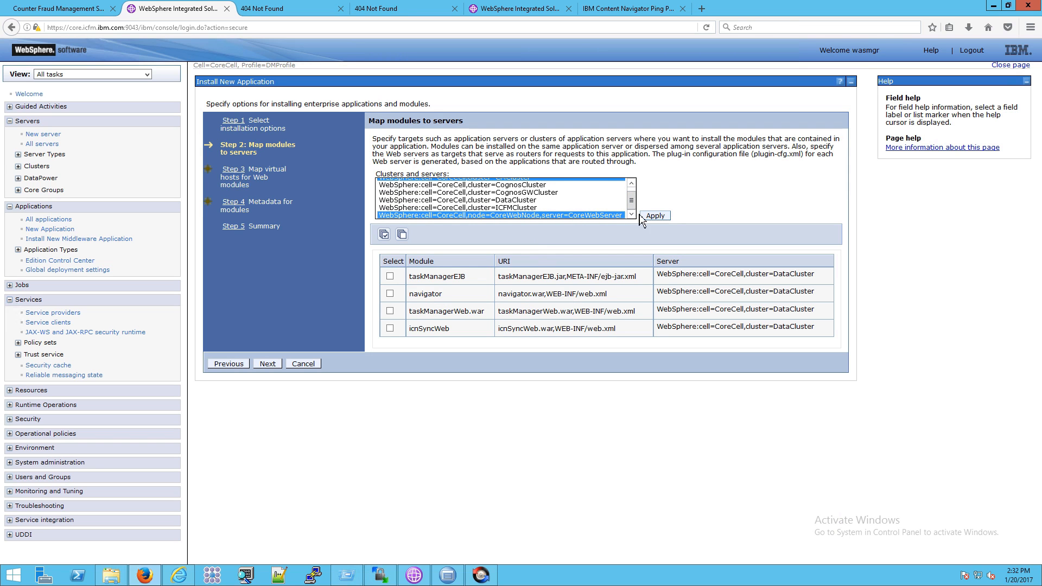
click(390, 277)
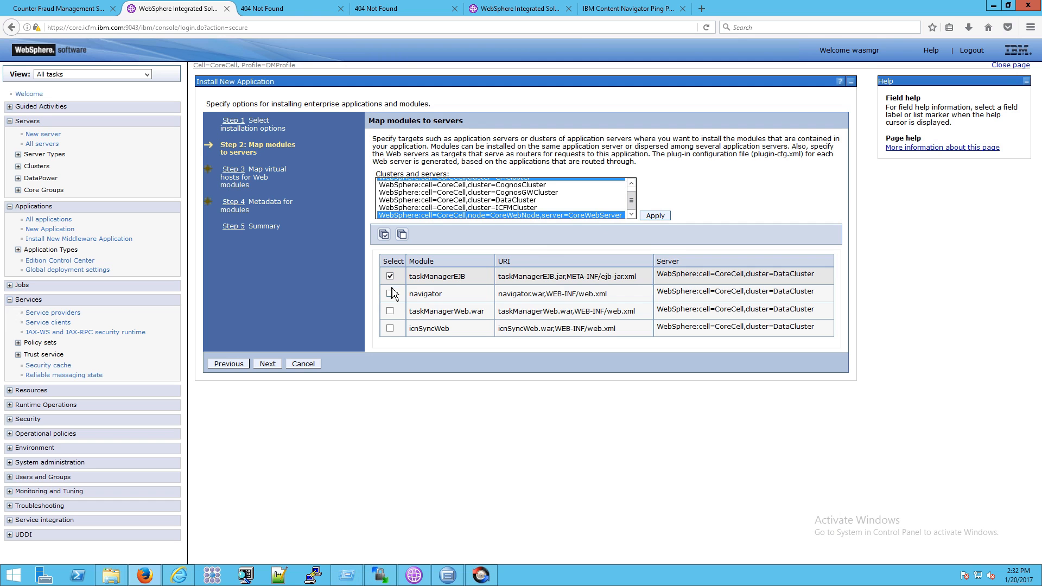
click(389, 294)
click(389, 311)
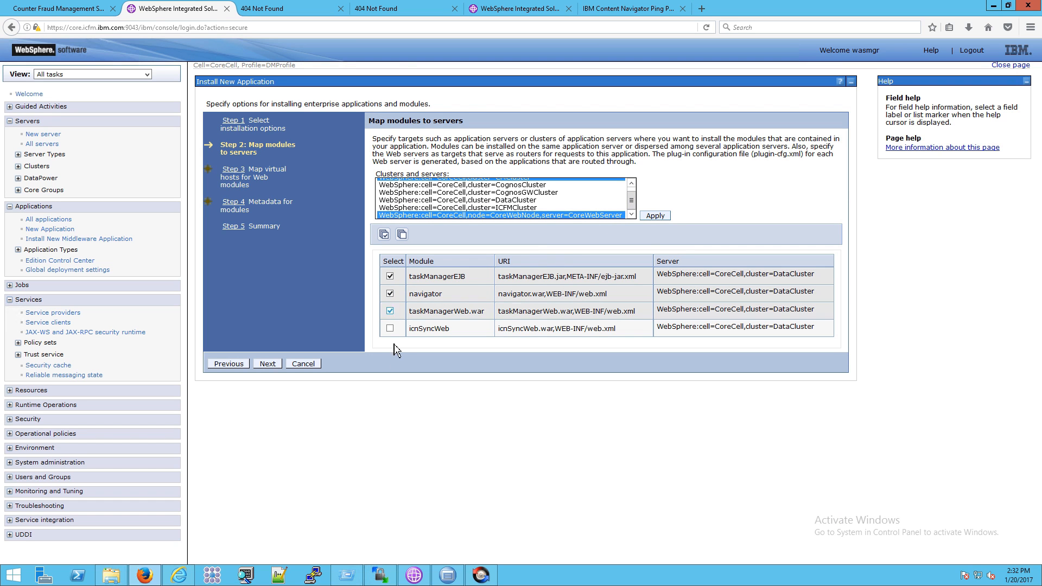
click(389, 328)
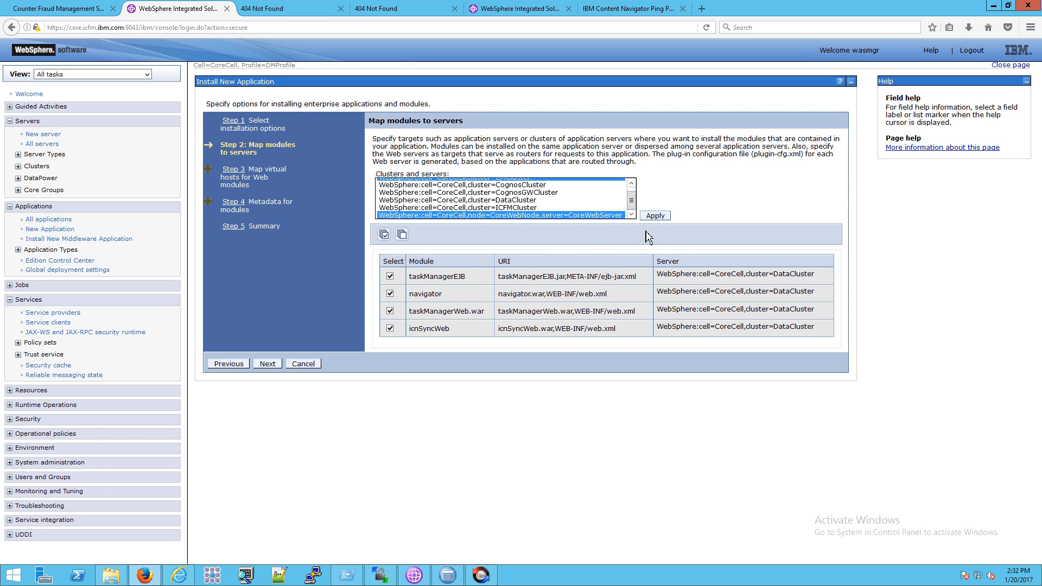
click(655, 216)
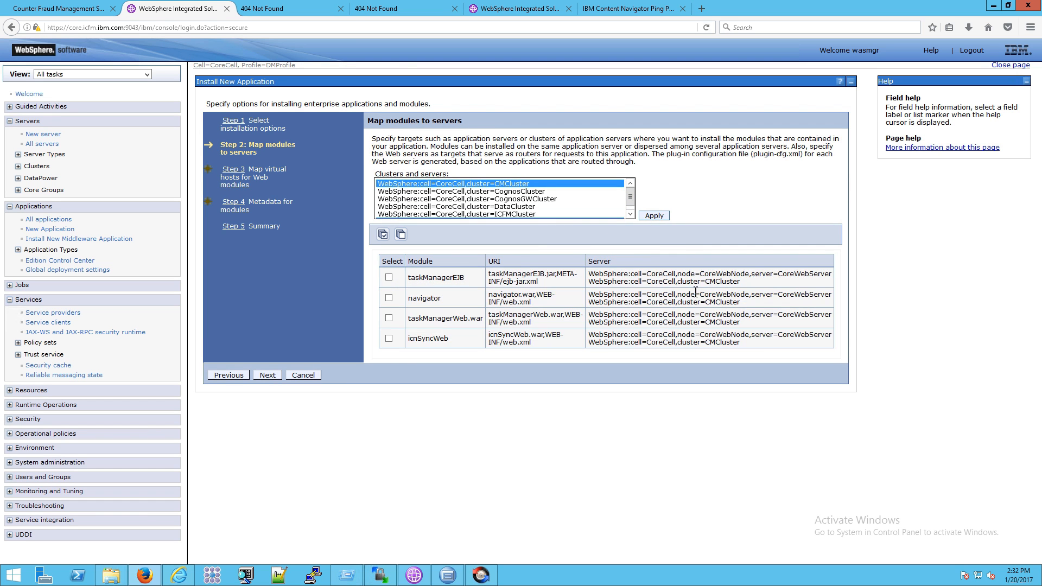
drag(679, 266, 745, 344)
click(269, 375)
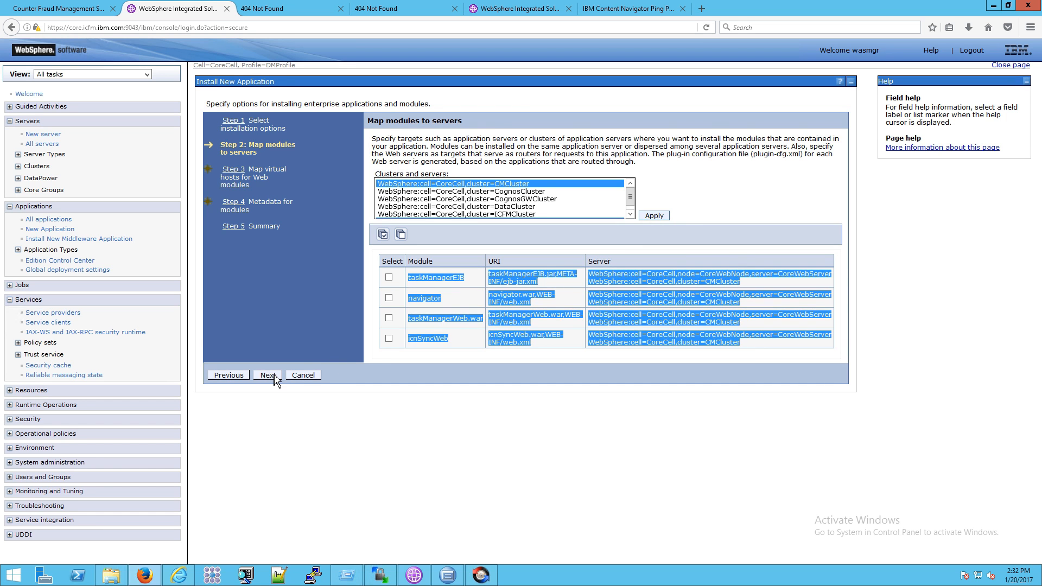
Accept the default_host virtual hosts and module metadata, finish installing navigatorEAR and save it to the master configuration
click(266, 291)
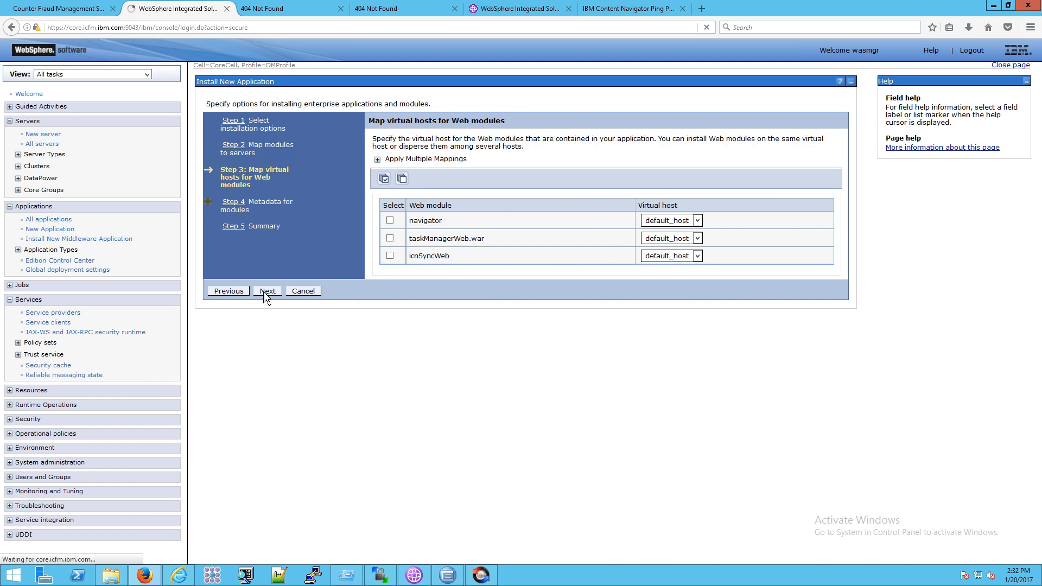
click(268, 312)
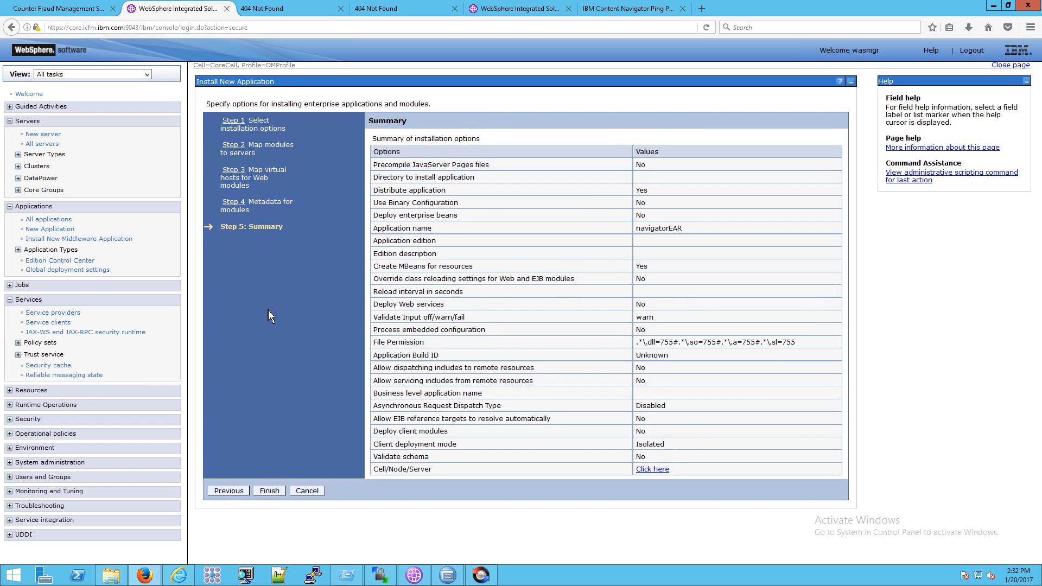
click(276, 492)
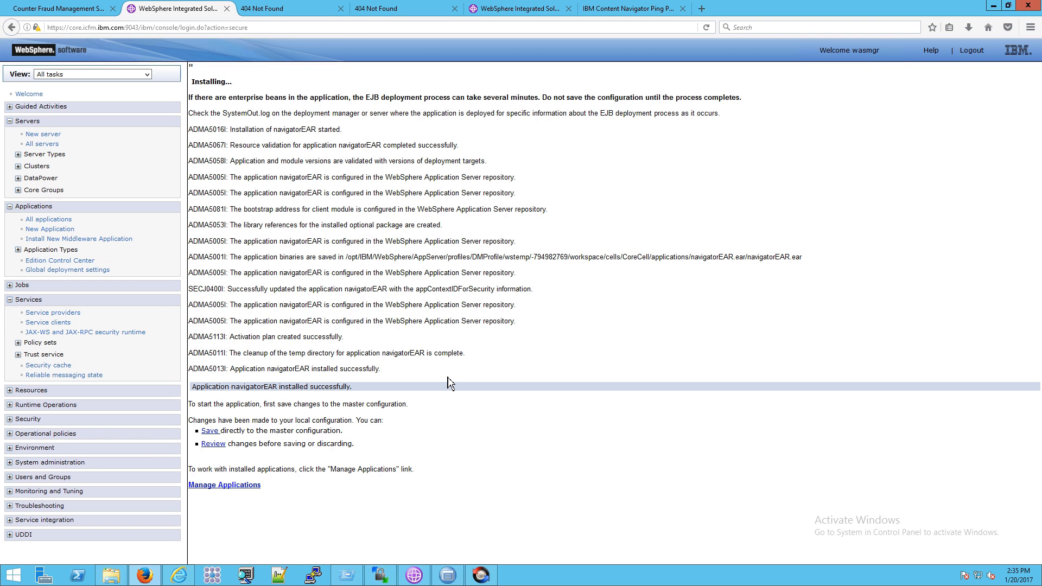
drag(357, 393, 226, 387)
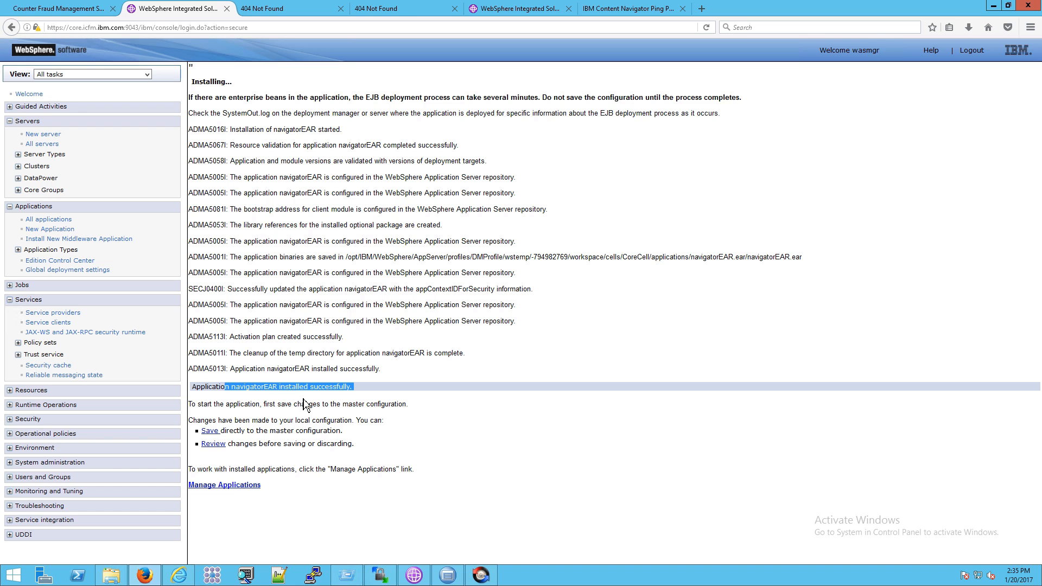
click(211, 432)
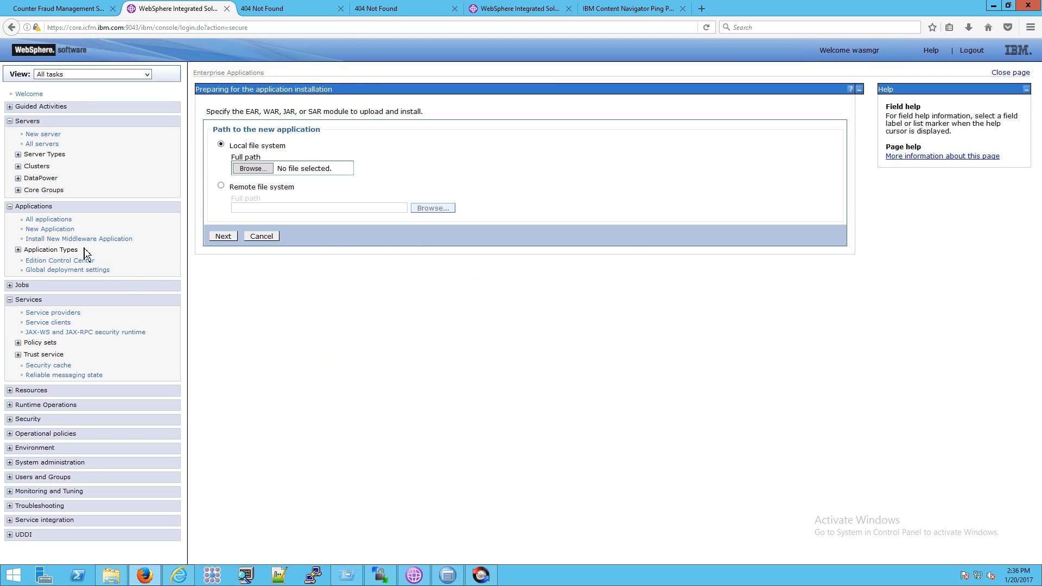
Start navigatorEAR from the list of all applications, and review its start messages and status
click(55, 219)
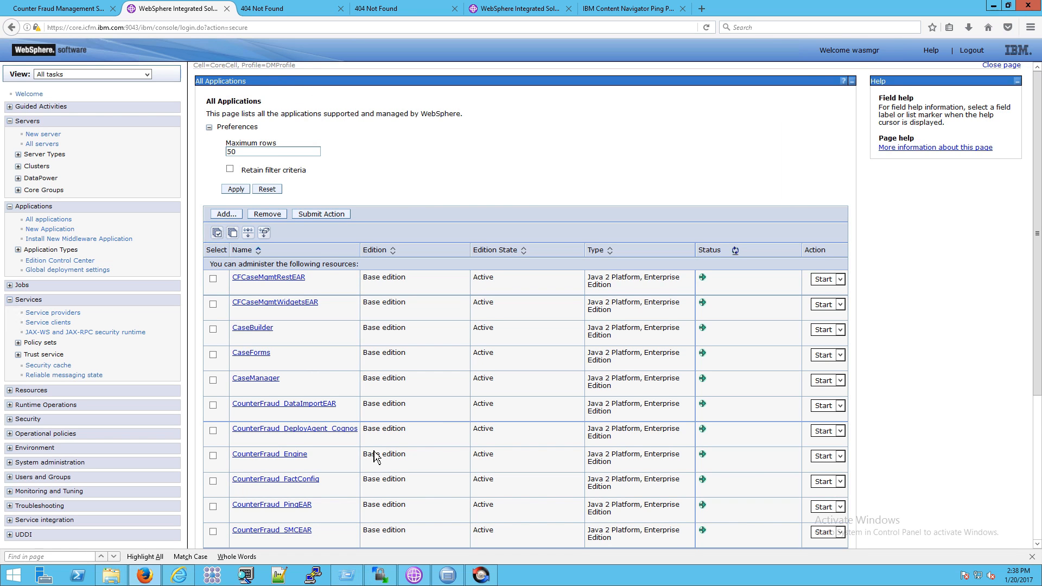
scroll(505, 459, down, 5)
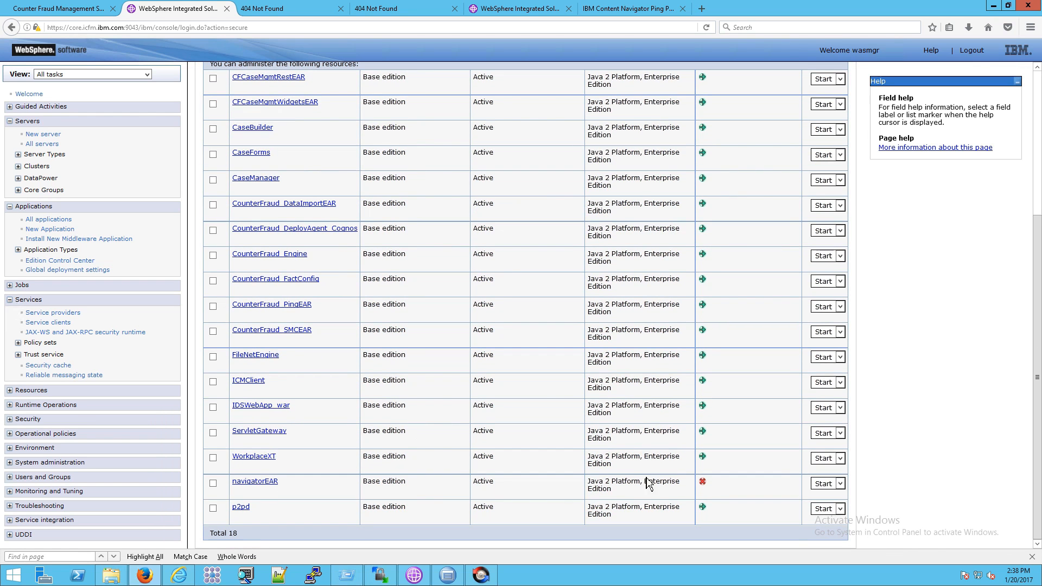
click(213, 483)
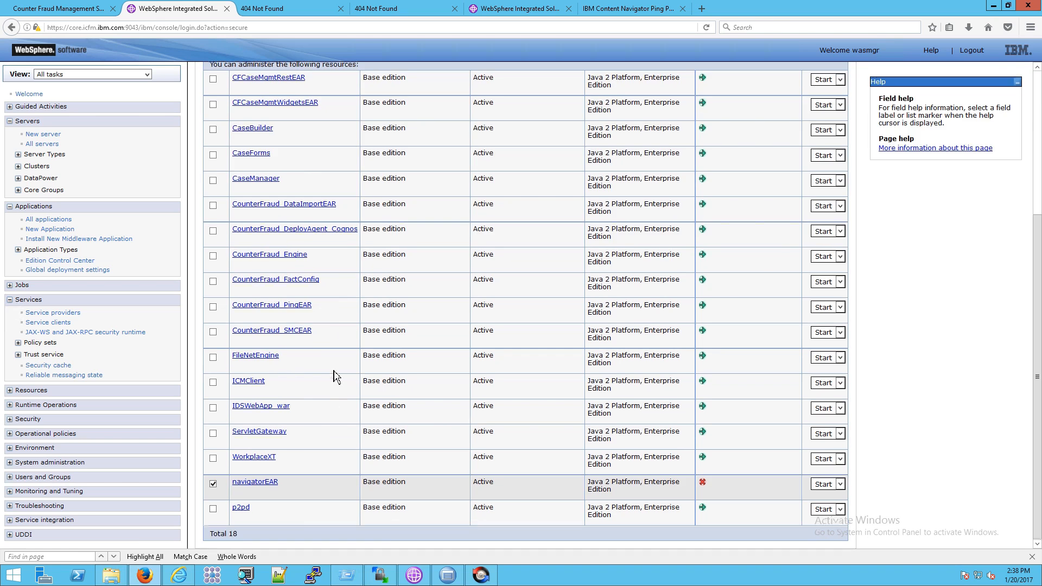
scroll(331, 325, up, 5)
click(321, 215)
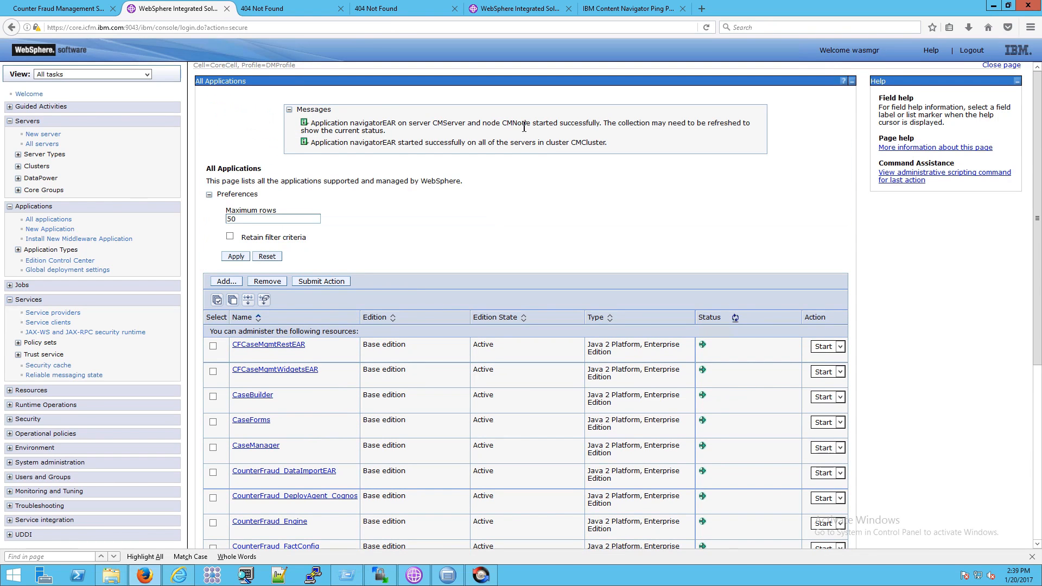
drag(499, 124, 593, 124)
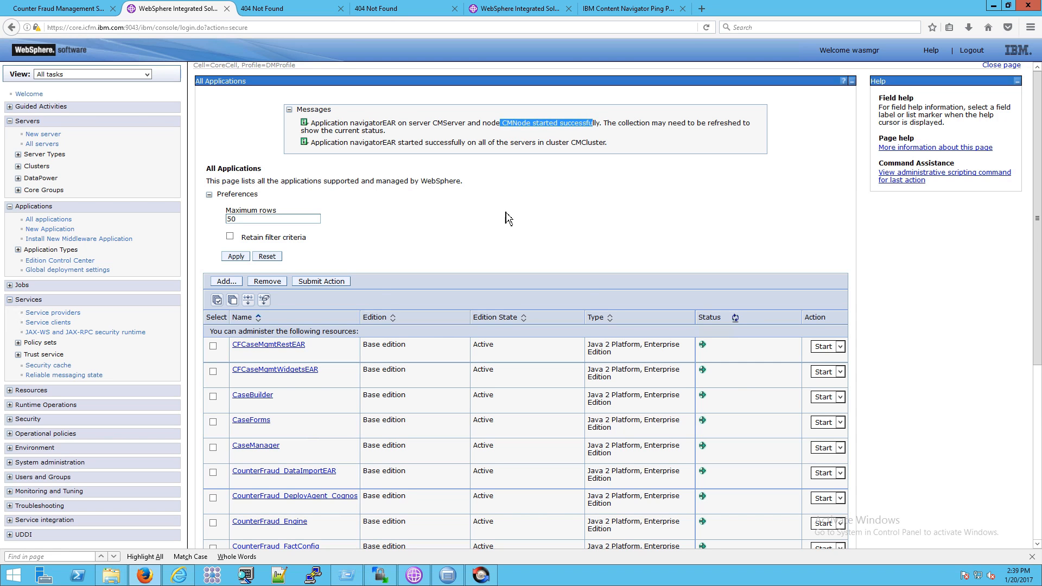
scroll(536, 253, down, 5)
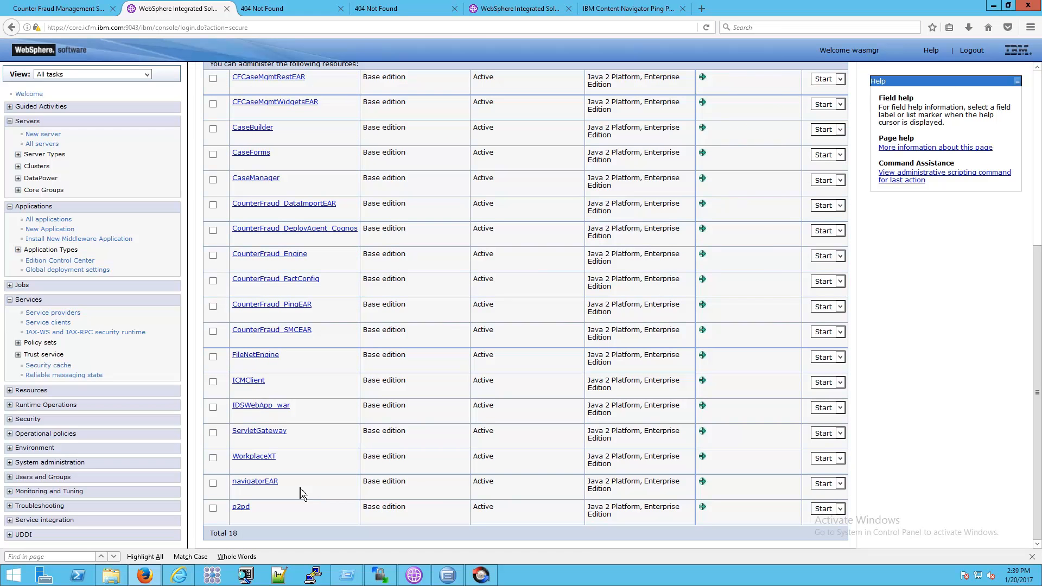
scroll(456, 453, up, 5)
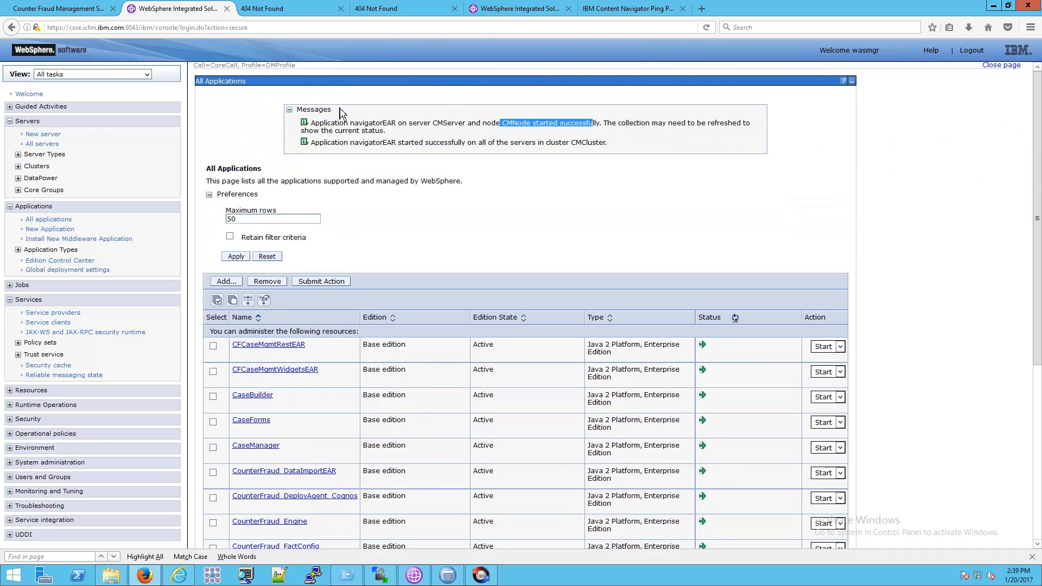
Check the Content Navigator Ping page, then review the status of all servers and all applications in the WebSphere console
click(276, 9)
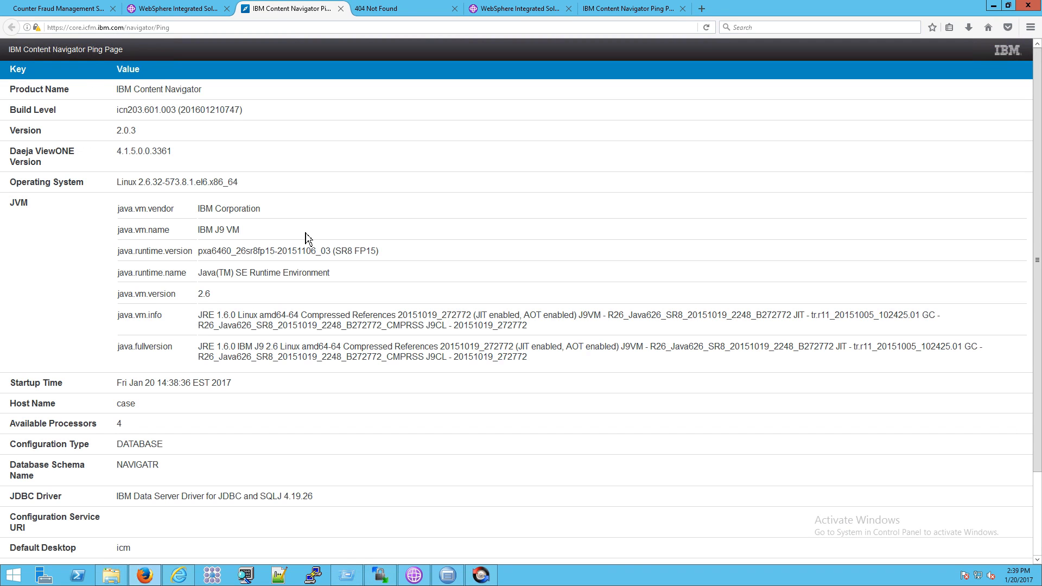
click(184, 9)
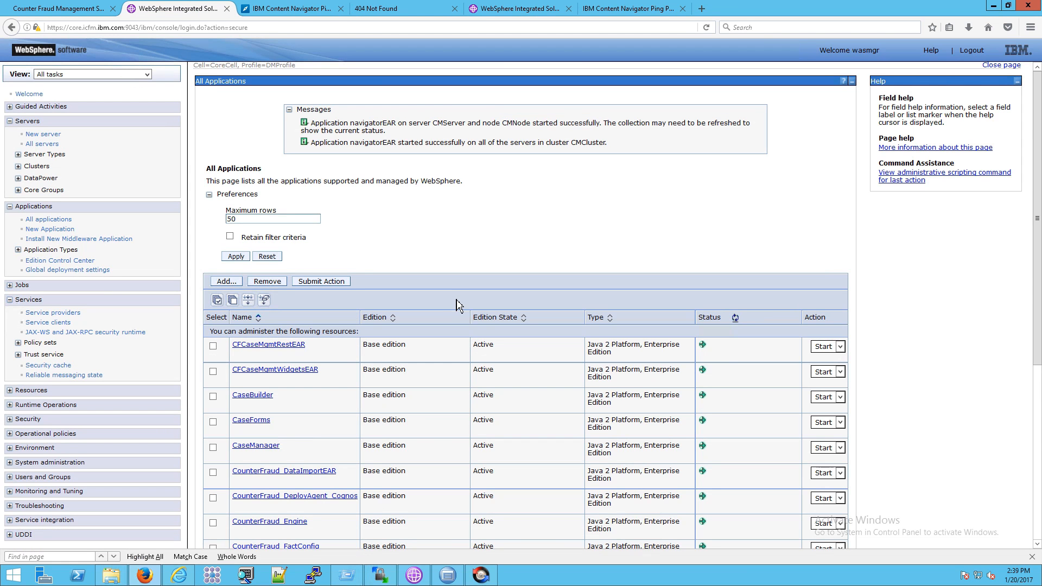
click(56, 145)
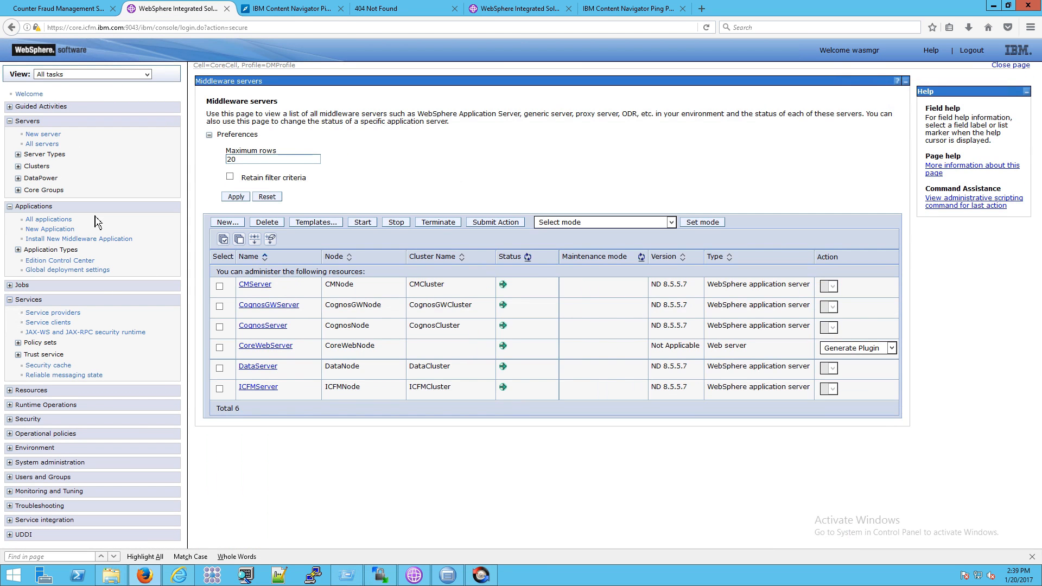
click(64, 220)
scroll(553, 343, down, 1)
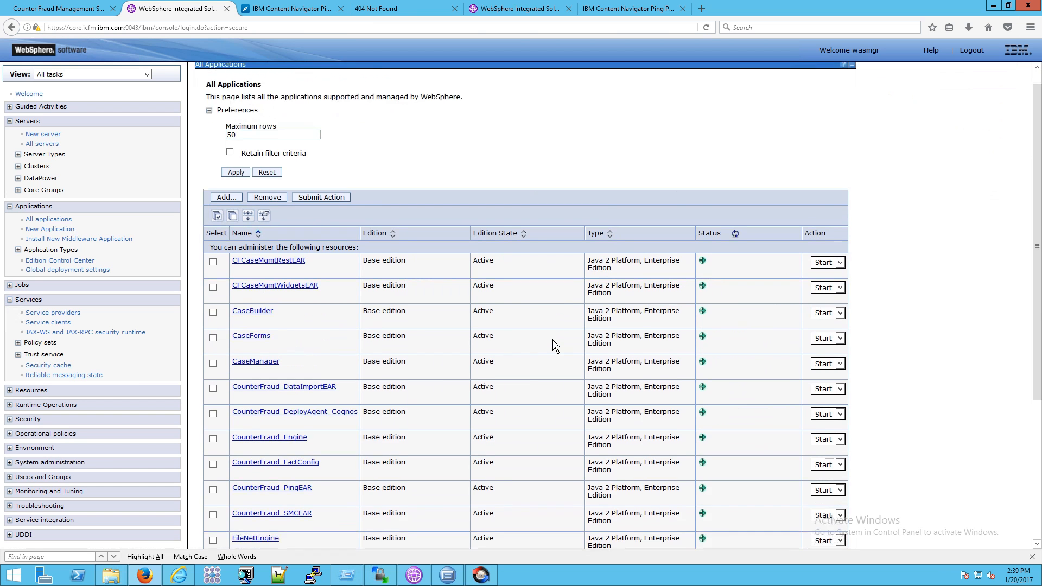
scroll(552, 343, down, 3)
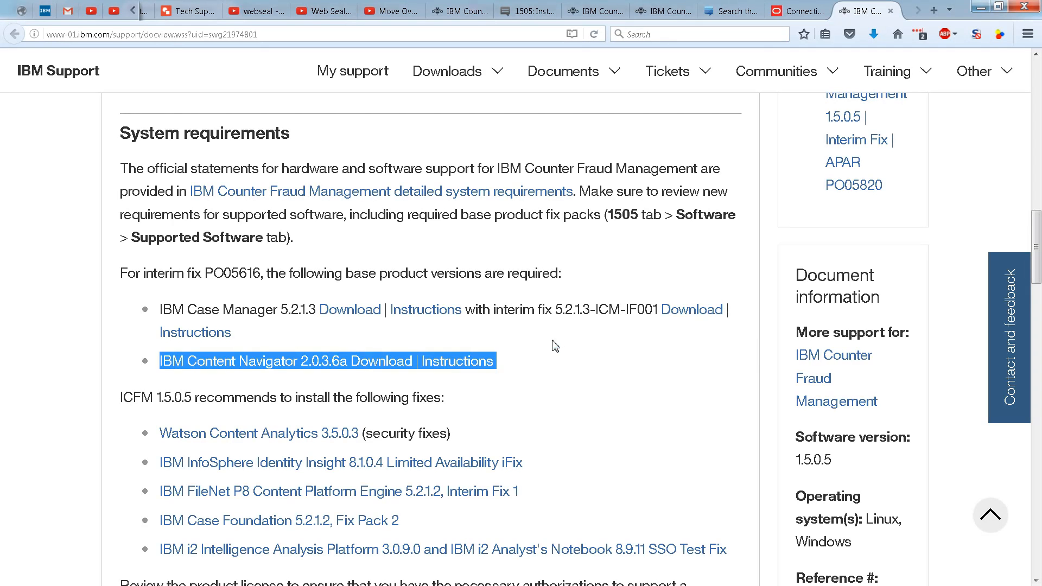
Review the Case Manager and Content Navigator base product versions required for interim fix PO05616 on the IBM Support page
drag(534, 359, 162, 308)
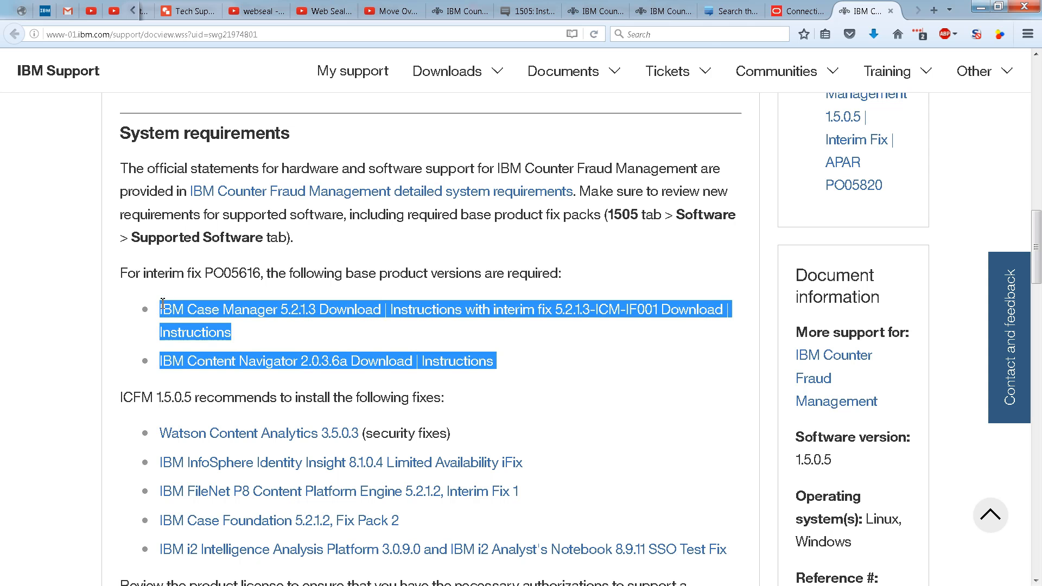
click(581, 365)
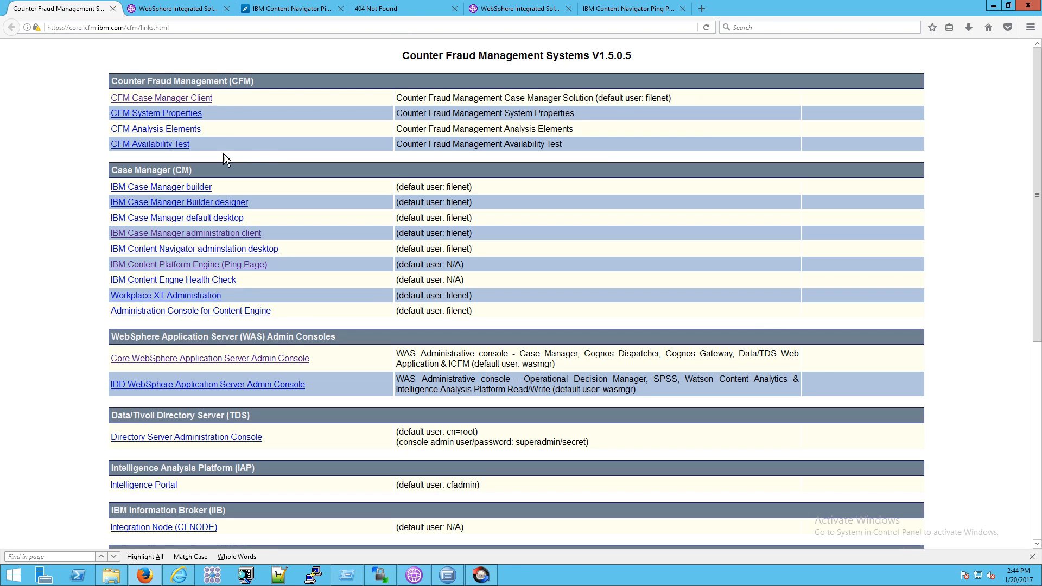
Open the CFM Case Manager Client from the Counter Fraud Management links page in a new tab, and examine its address and message
middle_click(193, 99)
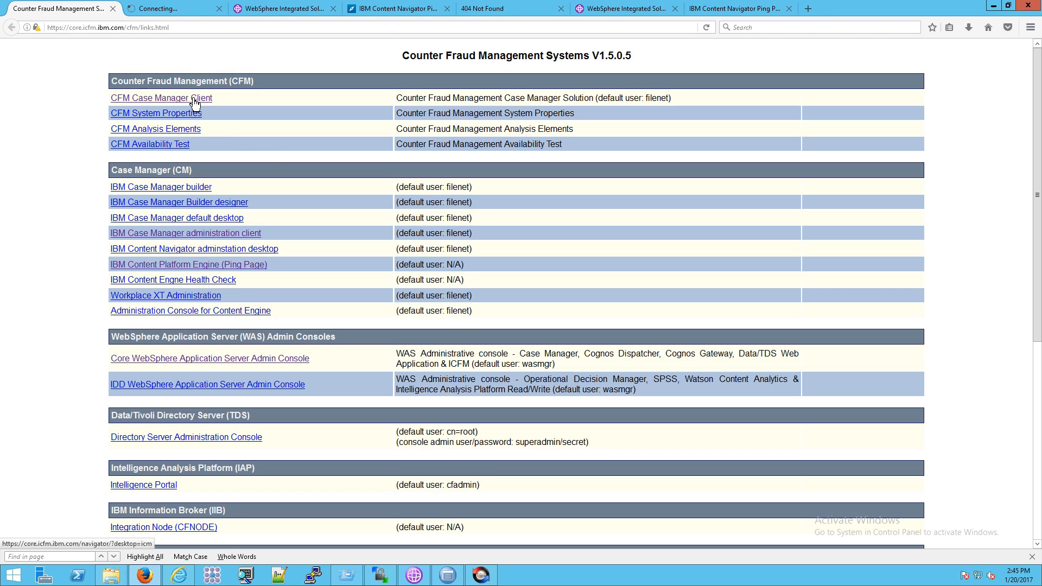
click(169, 9)
click(166, 27)
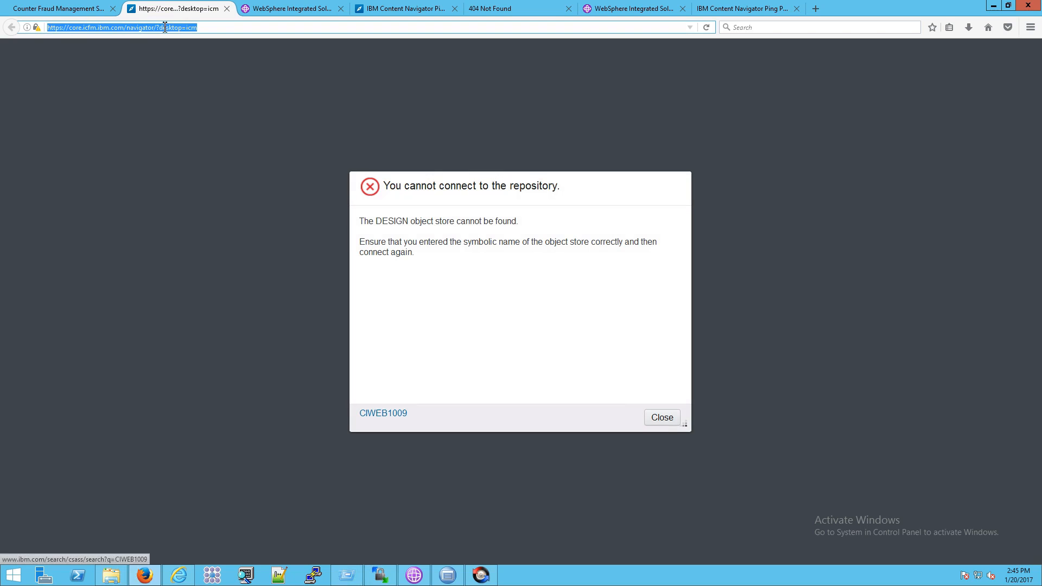
click(152, 27)
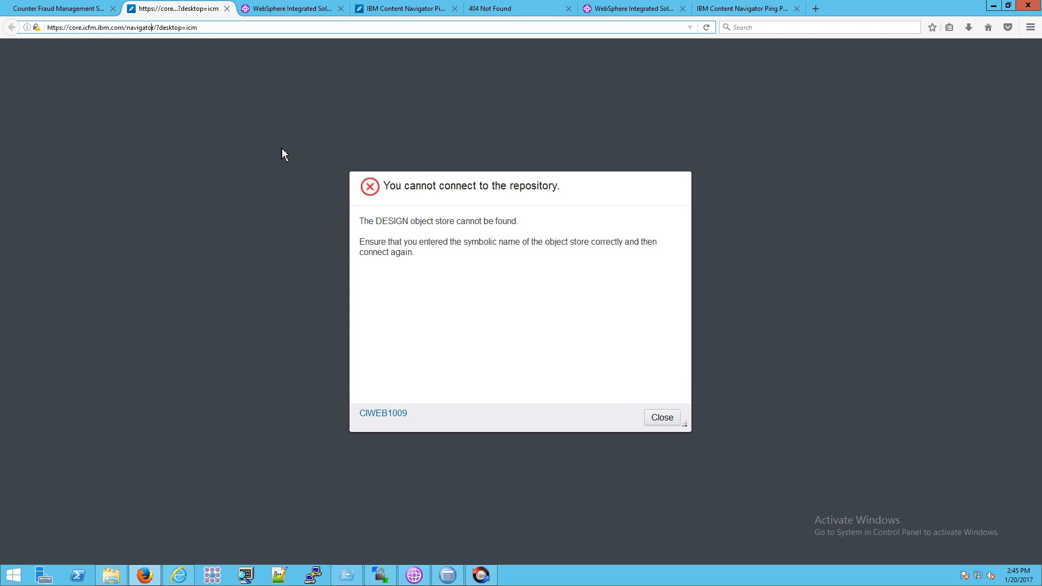
click(425, 296)
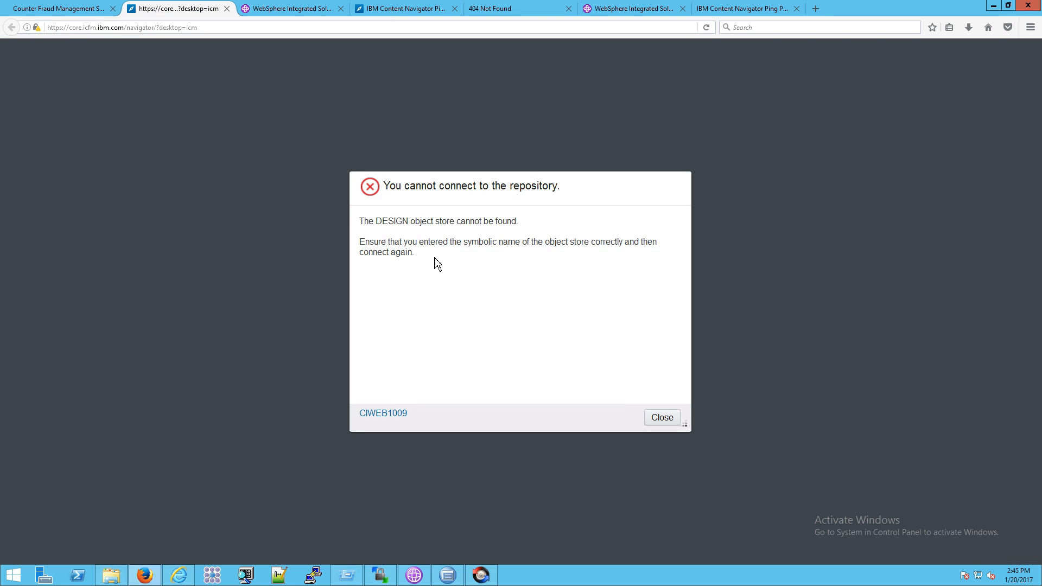
Clear the browser's entire history, including cookies, cache, active logins and offline website data, but excluding site preferences
key(ctrl+shift+Delete)
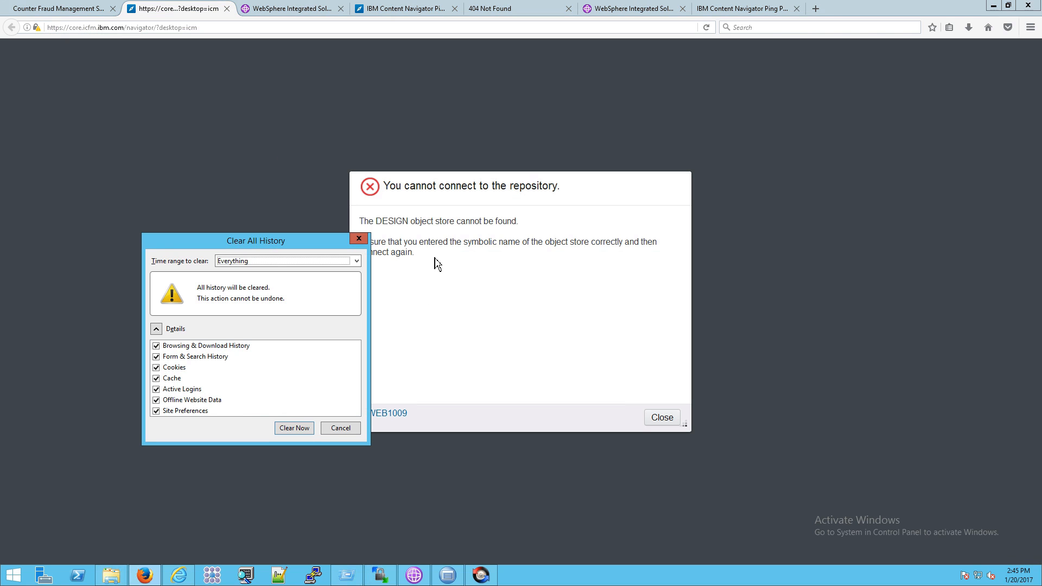
click(210, 402)
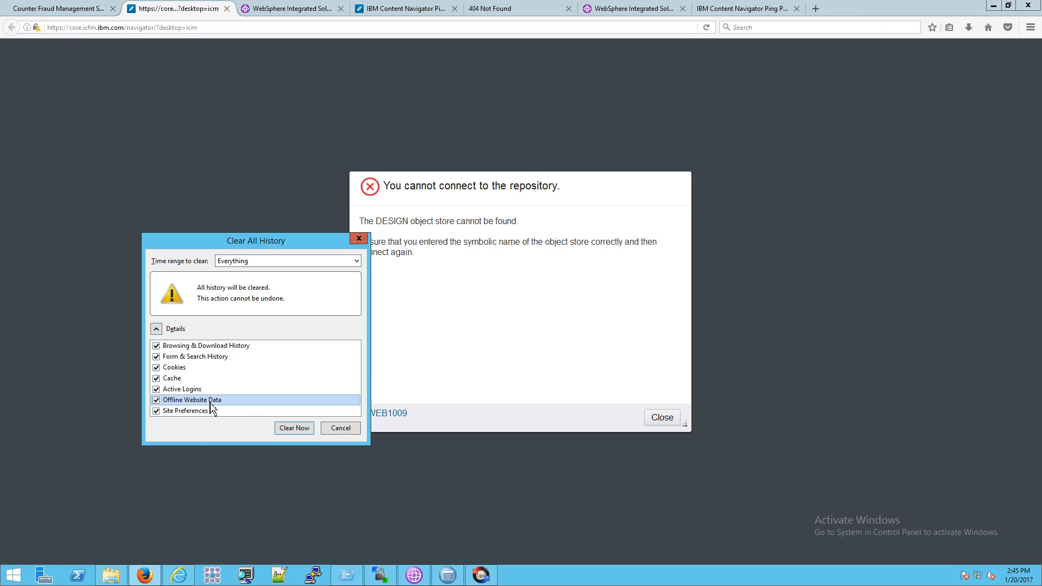
click(209, 411)
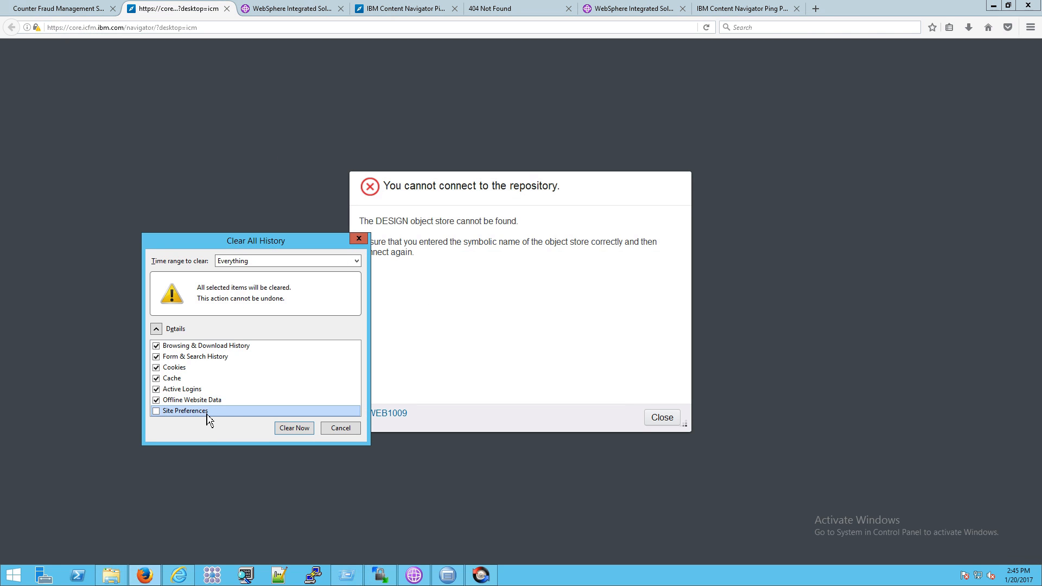
click(296, 428)
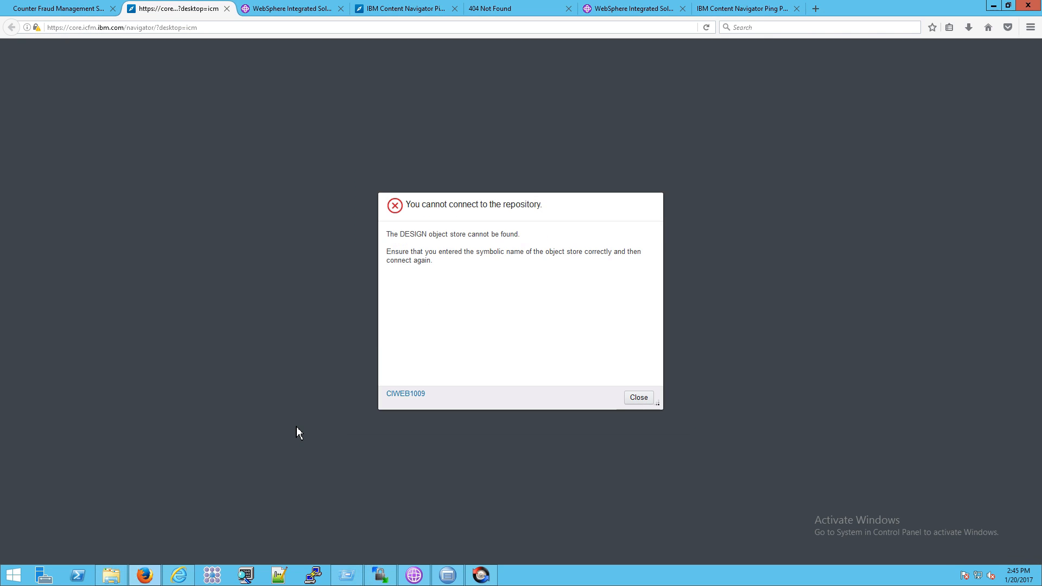
Reload the Case Manager client address with desktop=icm, and log in as filenet with the account password
click(248, 33)
key(Return)
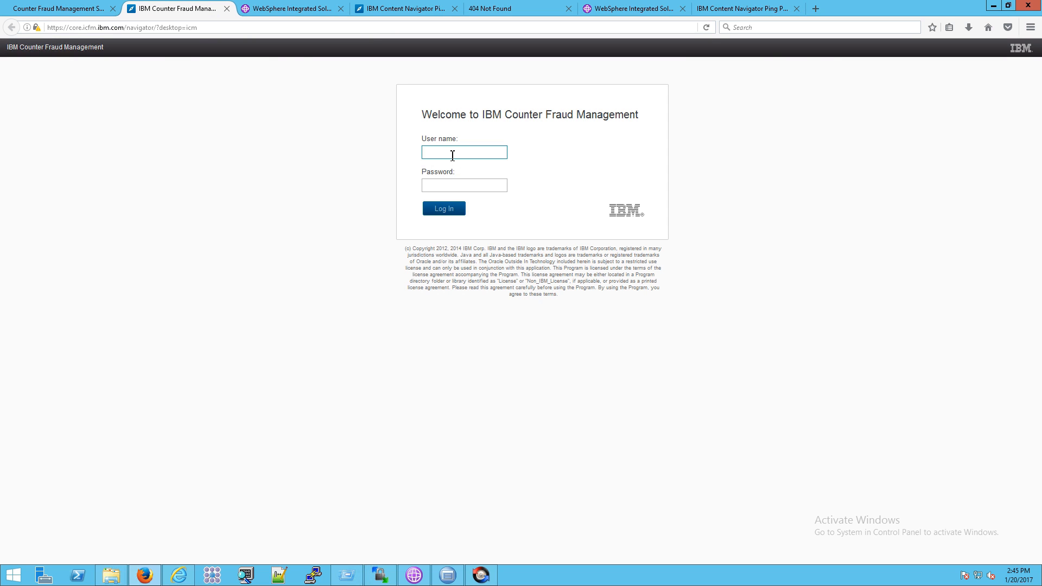
text(lenet)
key(Tab)
text(••••••••••••••)
key(Return)
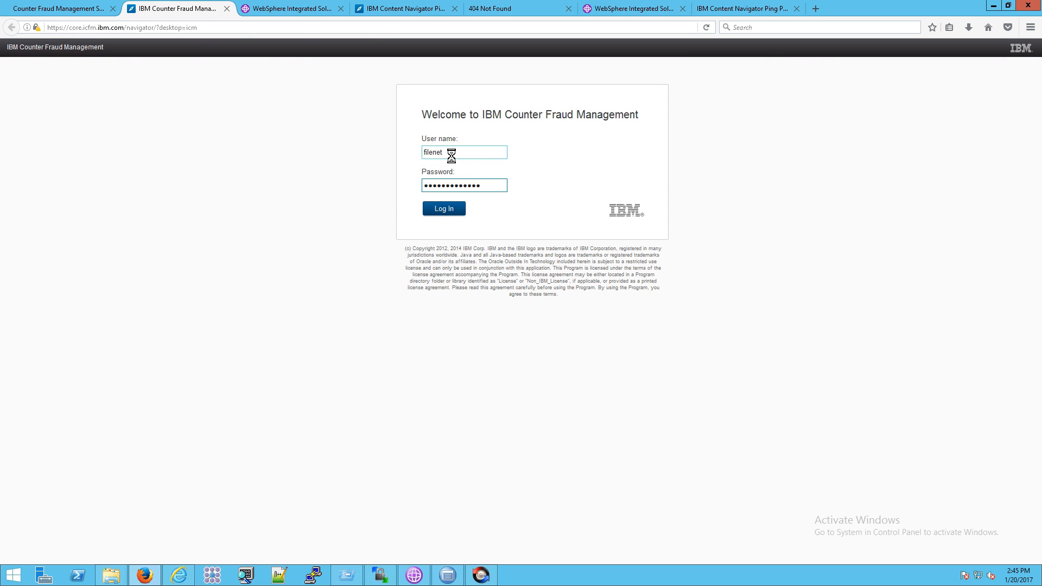